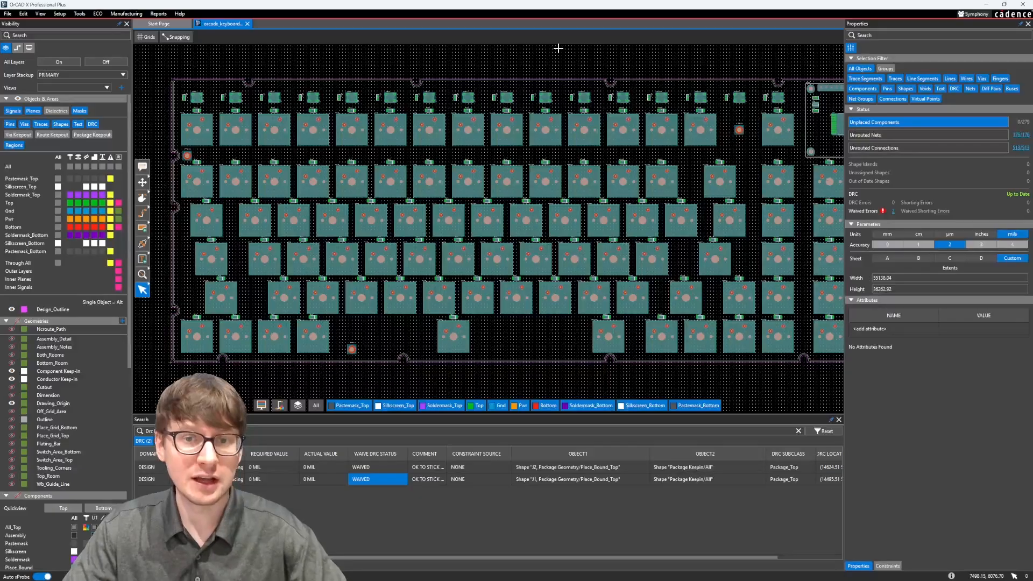
# - Show all unrouted net connections across the keyboard board layout
pyautogui.moveTo(558, 48); pyautogui.dragTo(332, 61, button='middle')
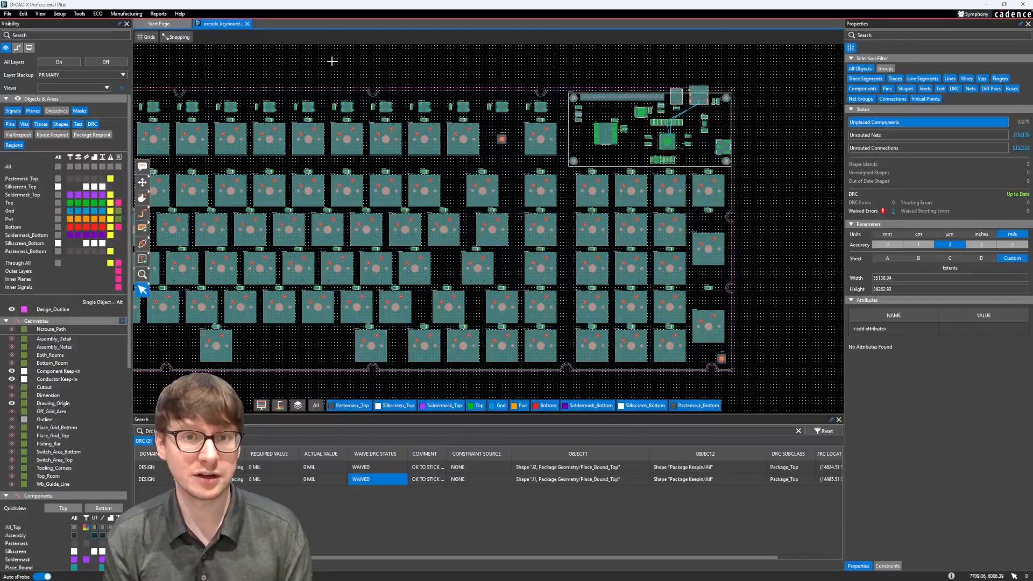
pyautogui.moveTo(198, 106); pyautogui.dragTo(398, 88, button='middle')
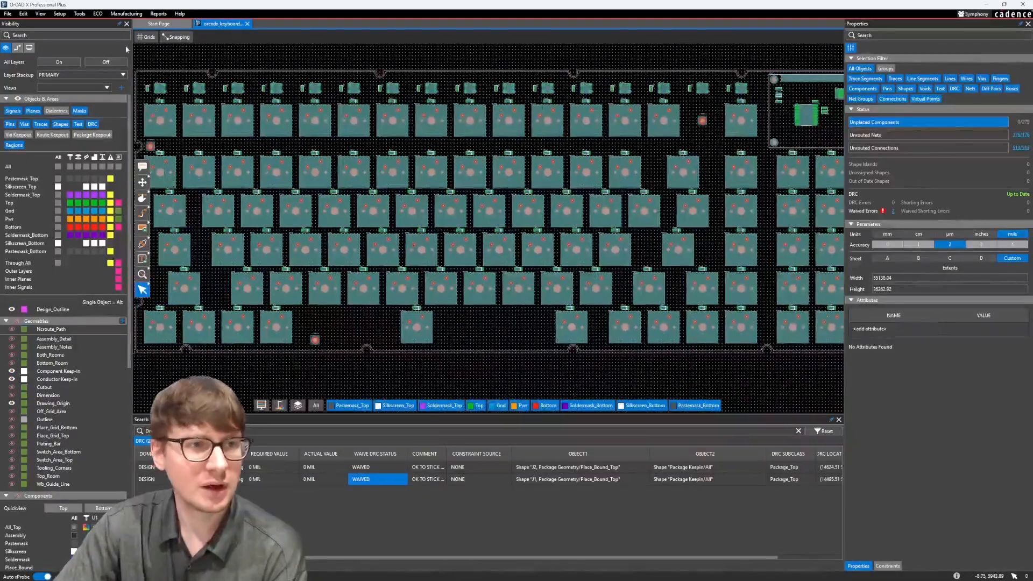
pyautogui.click(17, 48)
pyautogui.click(61, 62)
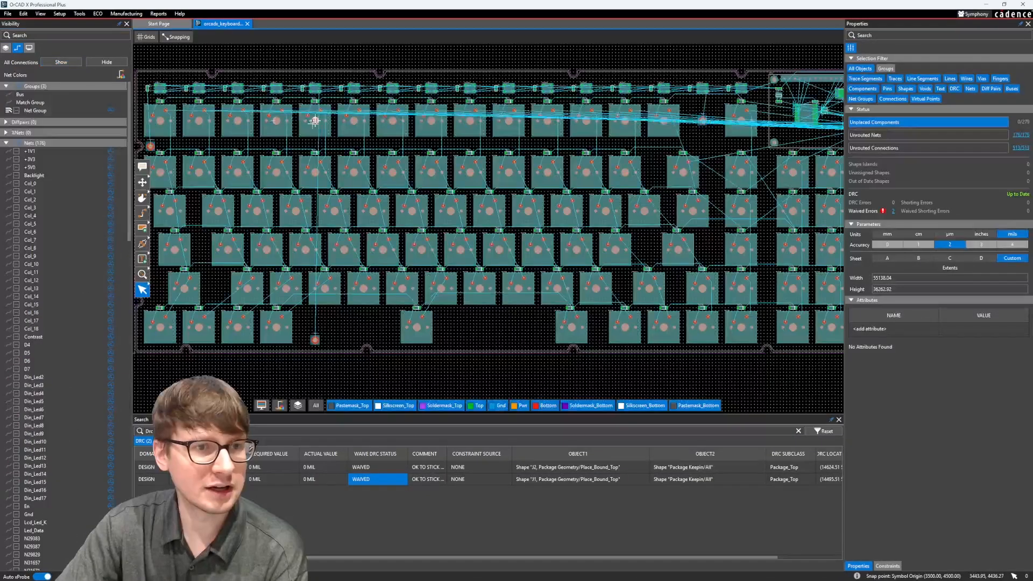
# - Examine the unrouted row, column and controller connections across the whole keyboard layout
pyautogui.moveTo(314, 121); pyautogui.dragTo(412, 111, button='middle')
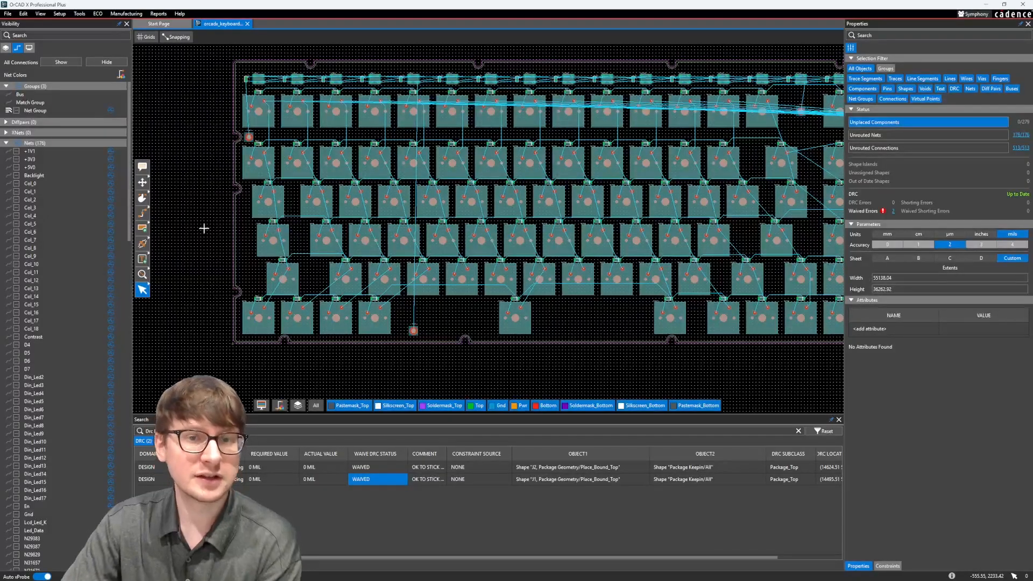
pyautogui.moveTo(579, 201); pyautogui.dragTo(504, 220, button='middle')
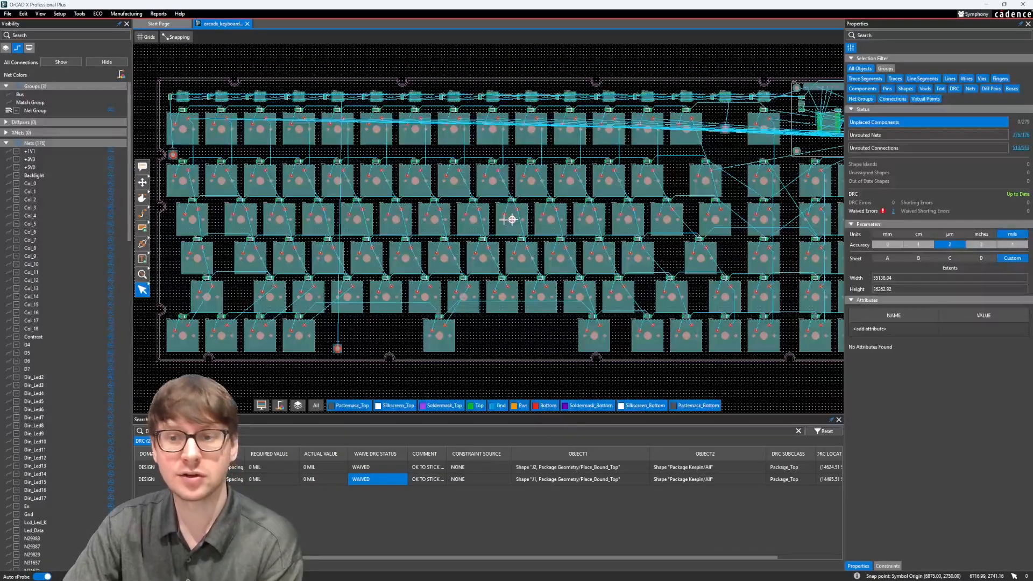
pyautogui.moveTo(717, 220); pyautogui.dragTo(509, 203, button='middle')
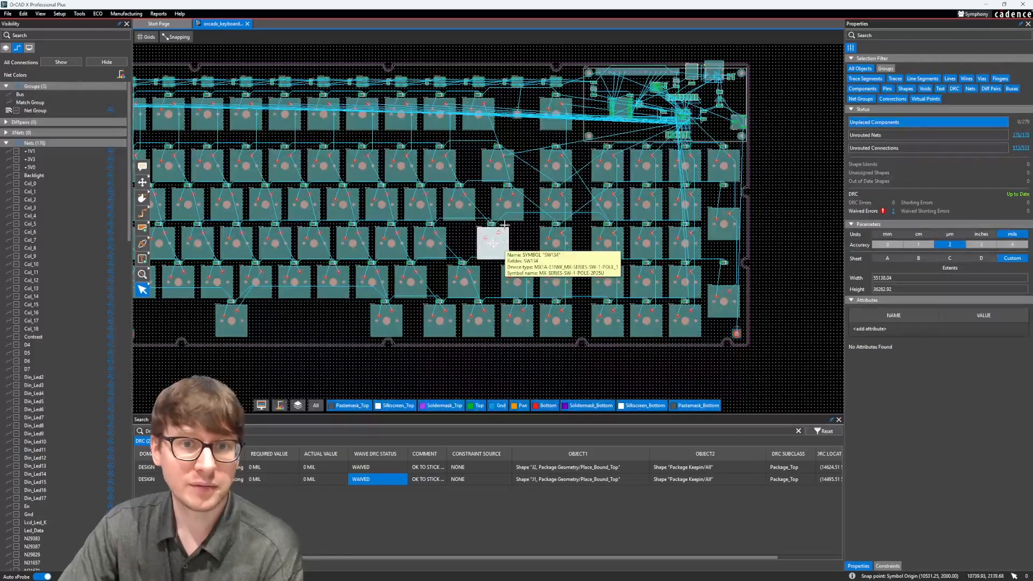
pyautogui.moveTo(493, 225); pyautogui.dragTo(411, 199, button='middle')
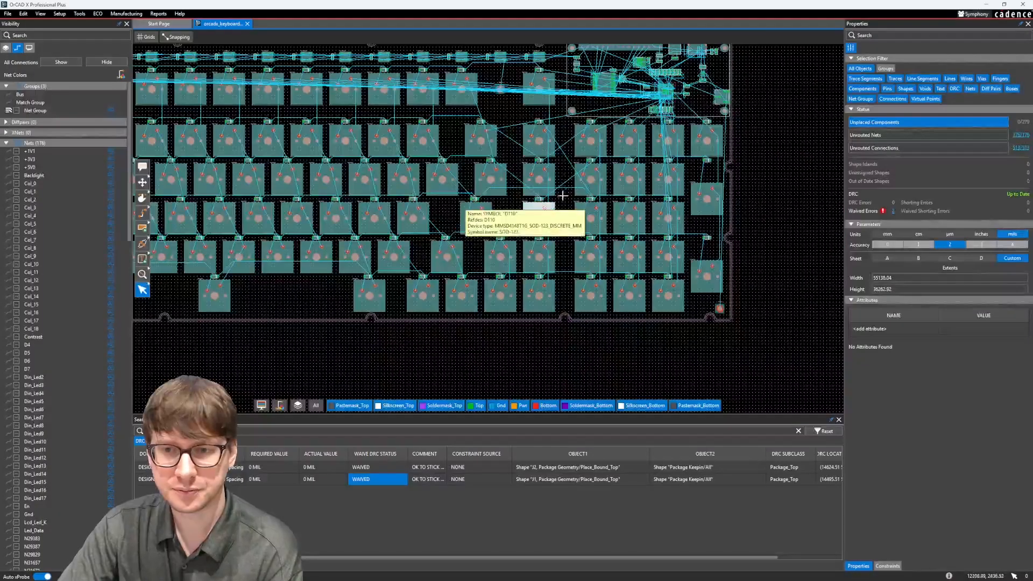
pyautogui.moveTo(538, 179); pyautogui.dragTo(917, 183, button='middle')
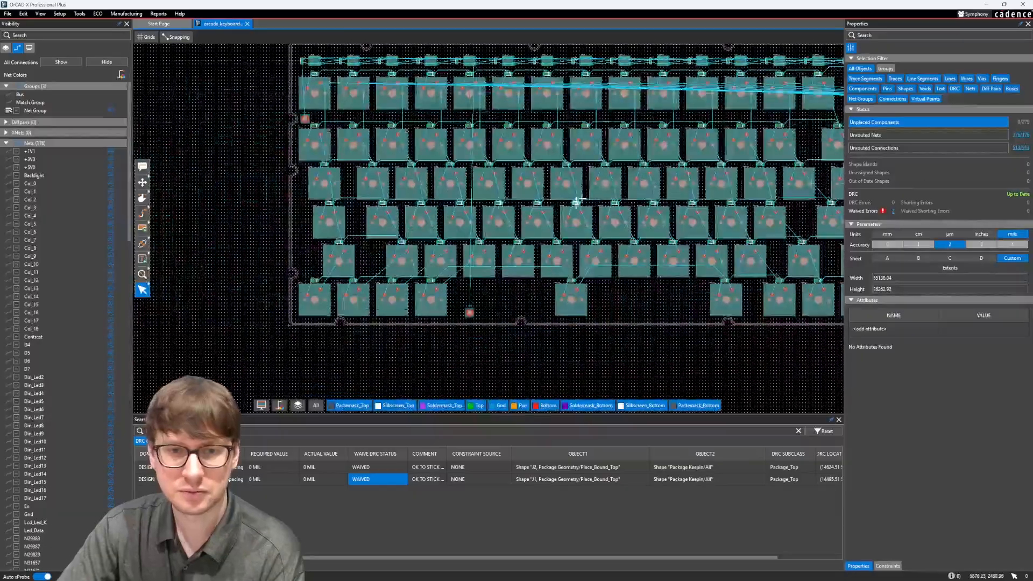
pyautogui.scroll(2, 395, 199)
pyautogui.scroll(-1, 269, 131)
pyautogui.moveTo(247, 150); pyautogui.dragTo(345, 182, button='middle')
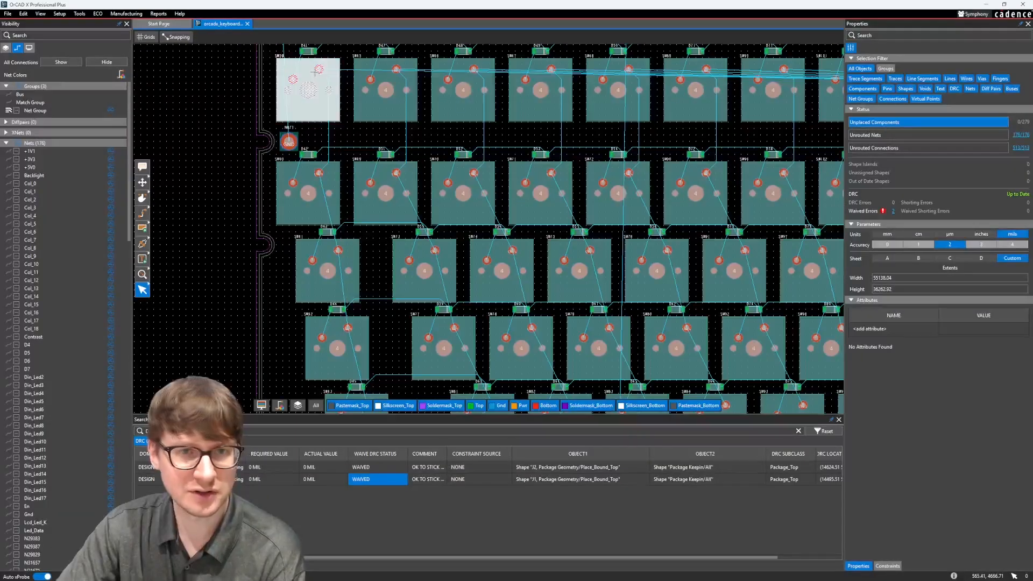
pyautogui.moveTo(338, 262); pyautogui.dragTo(339, 122, button='middle')
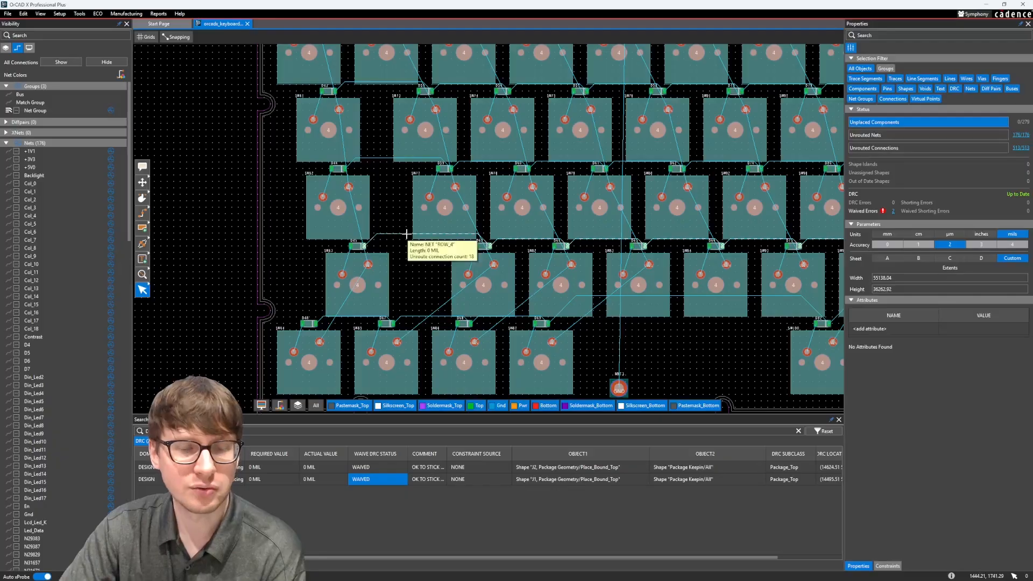
pyautogui.scroll(-1, 401, 189)
pyautogui.moveTo(403, 183); pyautogui.dragTo(185, 247, button='middle')
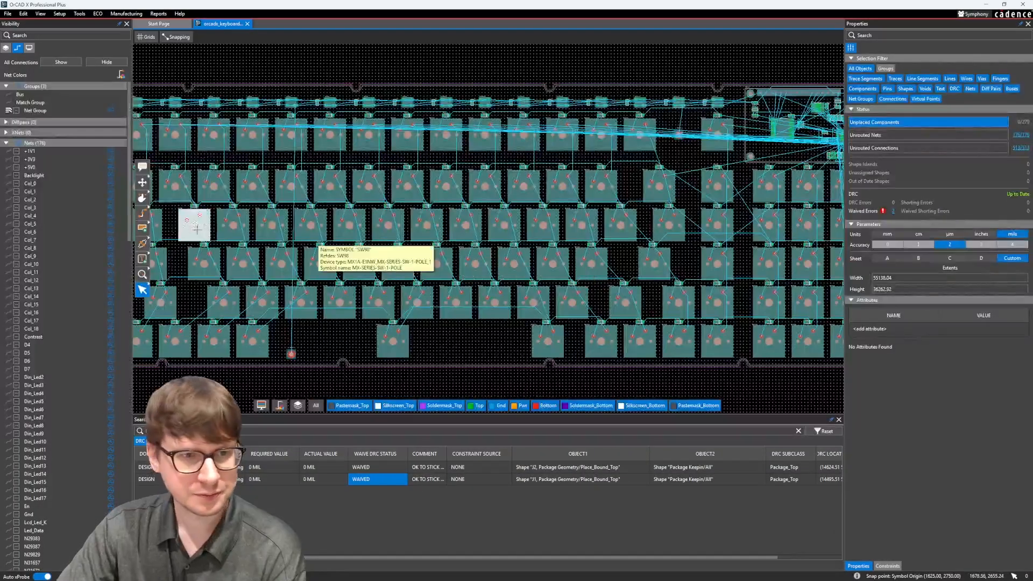
# - Start Add Connect in Assisted route mode, collapse the Group Route options and enable Clearance View
pyautogui.click(143, 214)
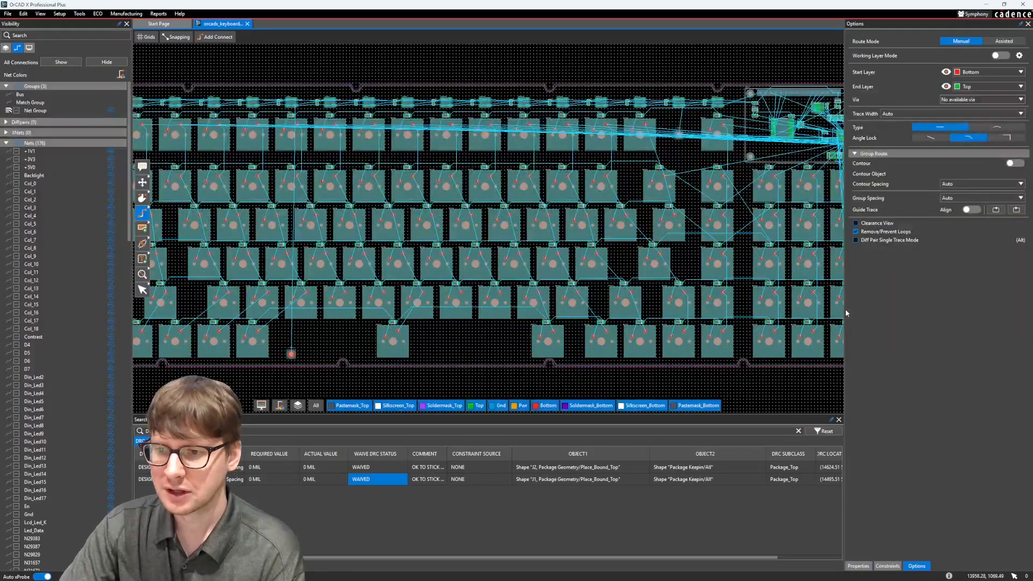
pyautogui.moveTo(844, 309); pyautogui.dragTo(868, 309)
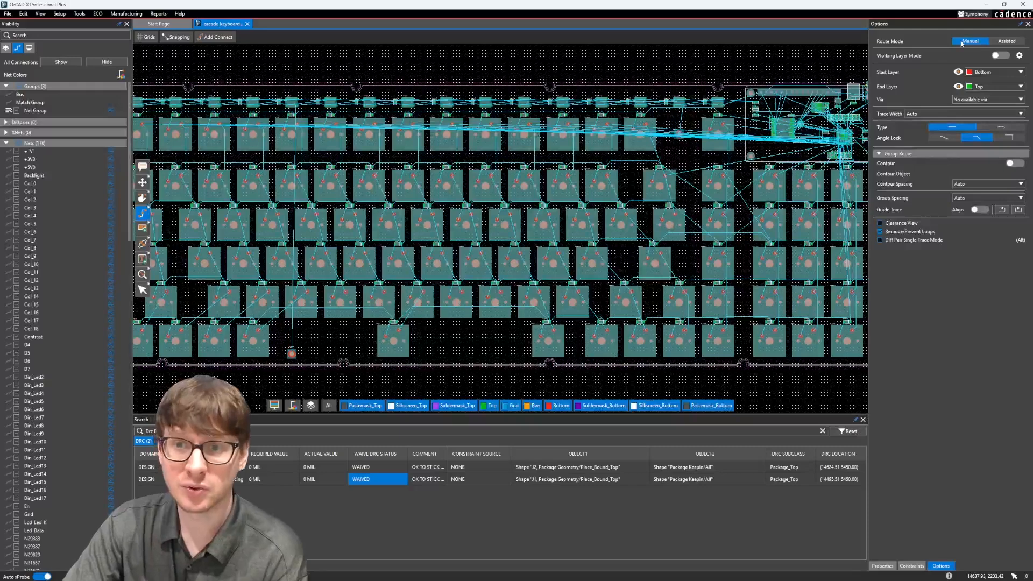
pyautogui.click(997, 42)
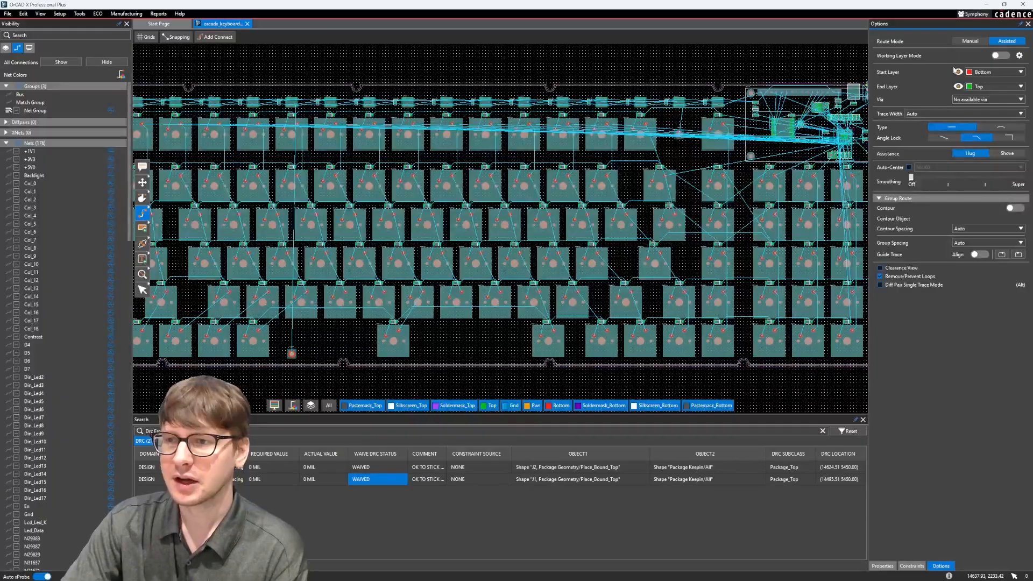
pyautogui.click(1011, 43)
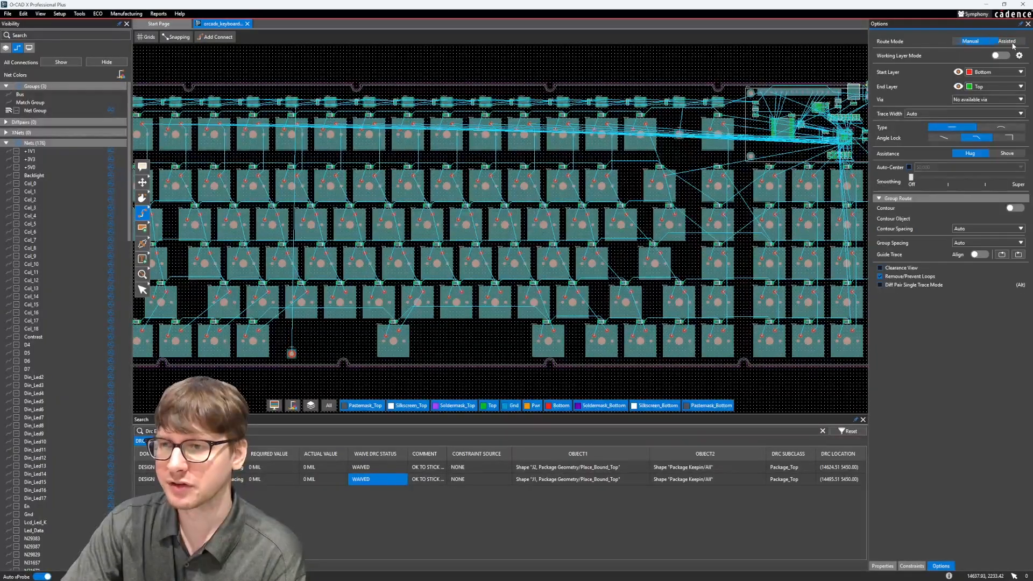
pyautogui.click(1012, 44)
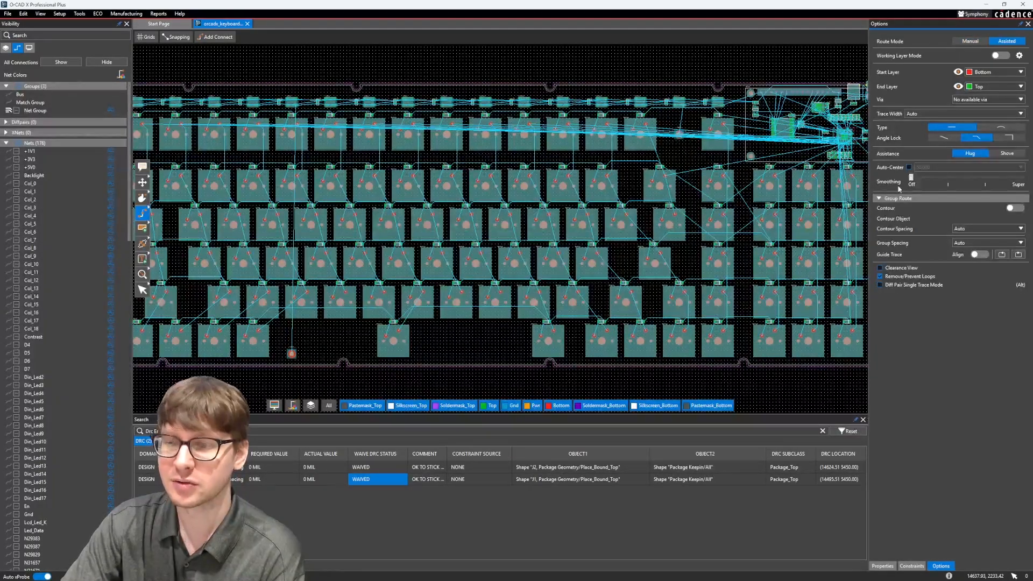
pyautogui.click(970, 43)
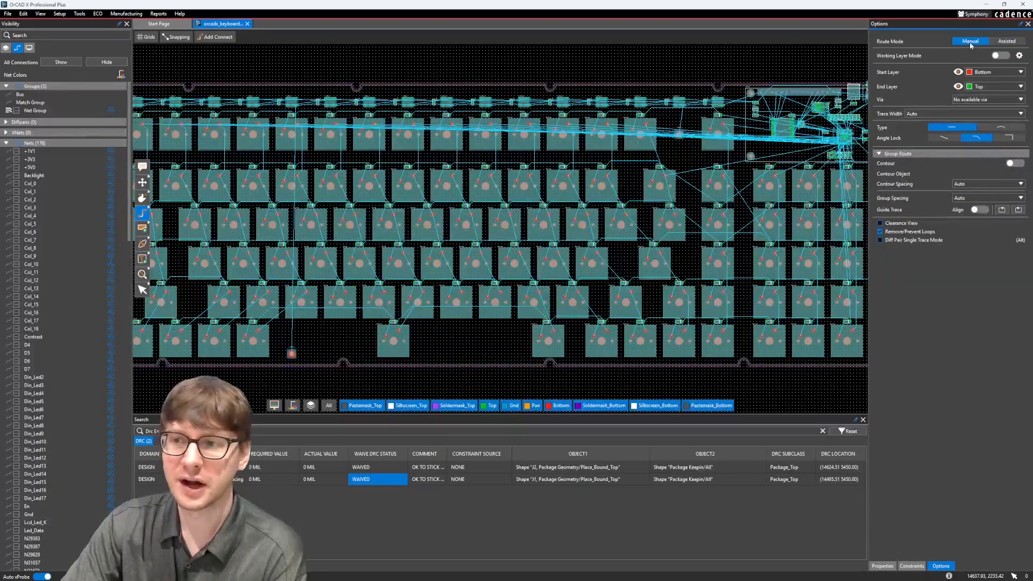
pyautogui.click(1015, 43)
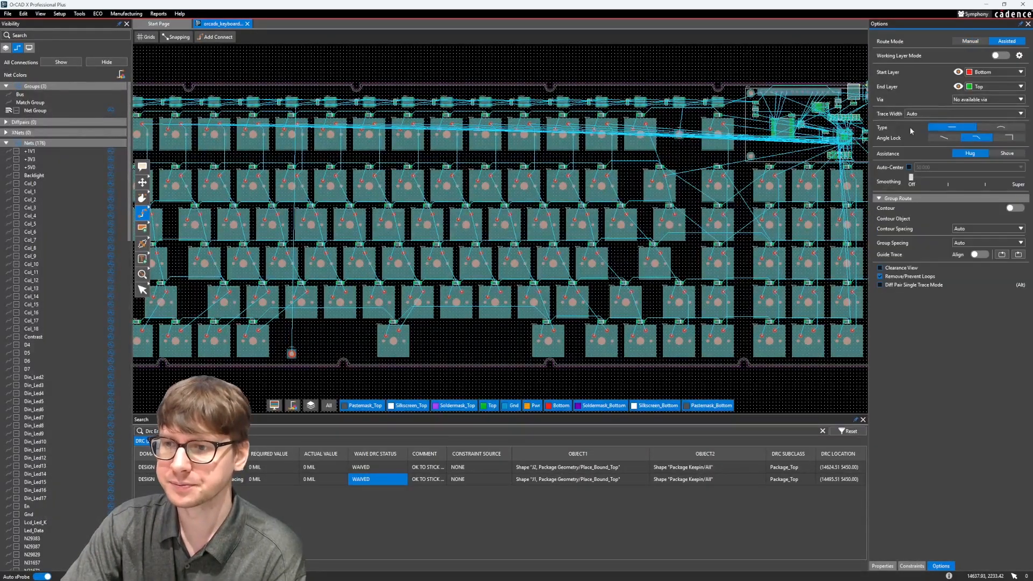
pyautogui.click(880, 198)
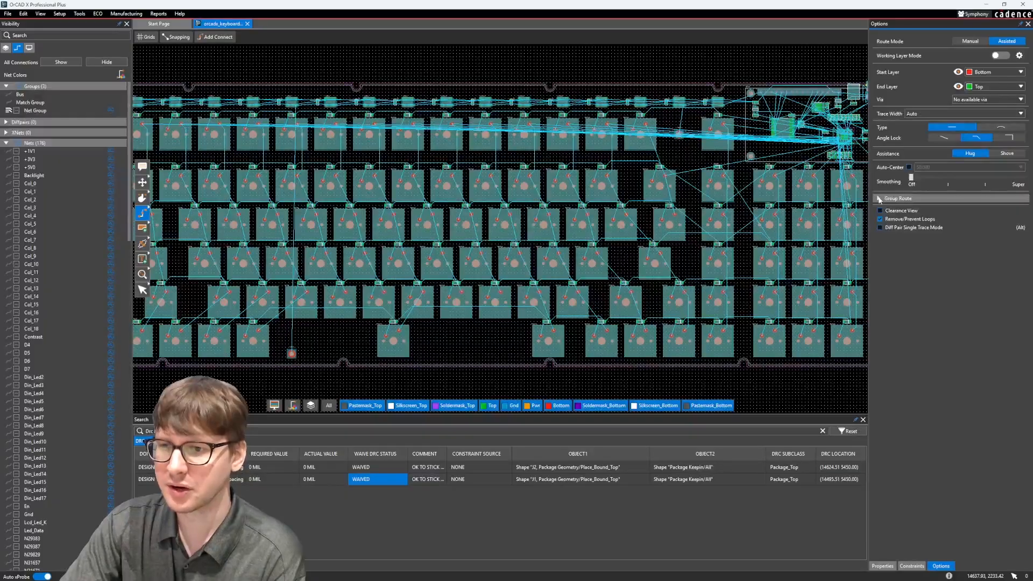
pyautogui.click(880, 211)
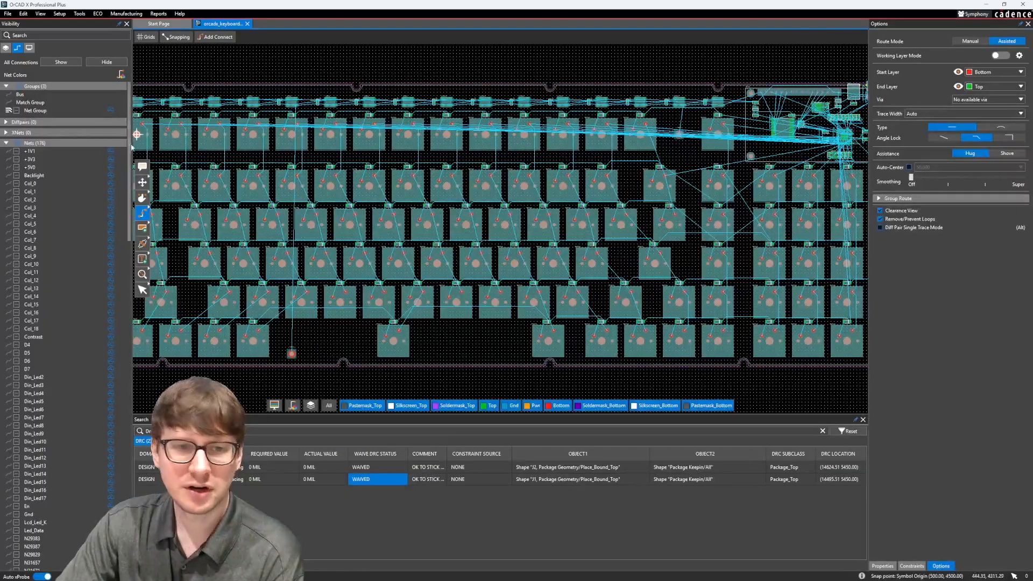
# - Hide the top, Gnd and Pwr layers plus the bottom soldermask, silkscreen and pastemask, leaving only Bottom visible
pyautogui.scroll(-2, 354, 136)
pyautogui.scroll(6, 353, 136)
pyautogui.moveTo(313, 303); pyautogui.dragTo(364, 252, button='middle')
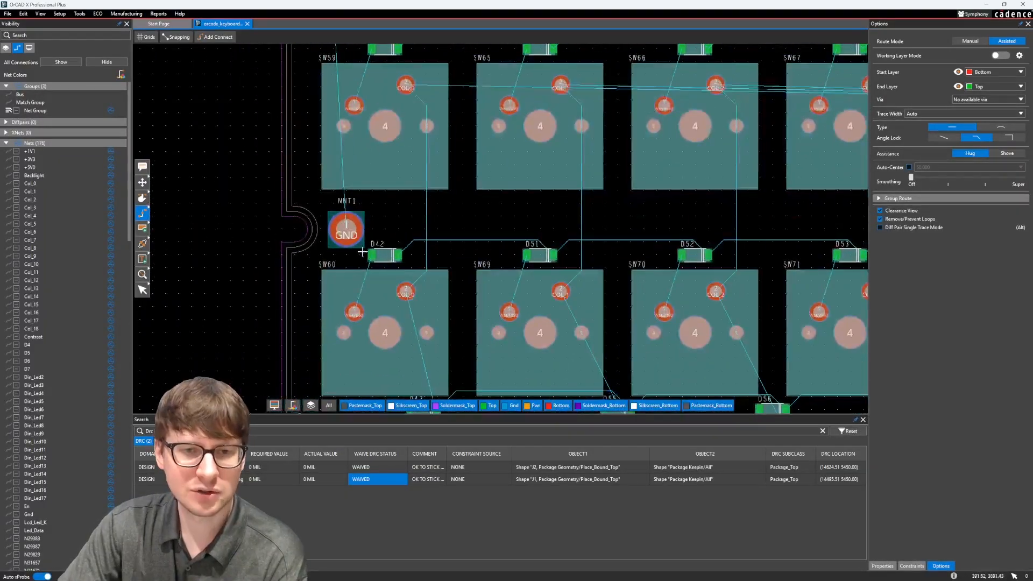
pyautogui.moveTo(410, 192); pyautogui.dragTo(406, 253, button='middle')
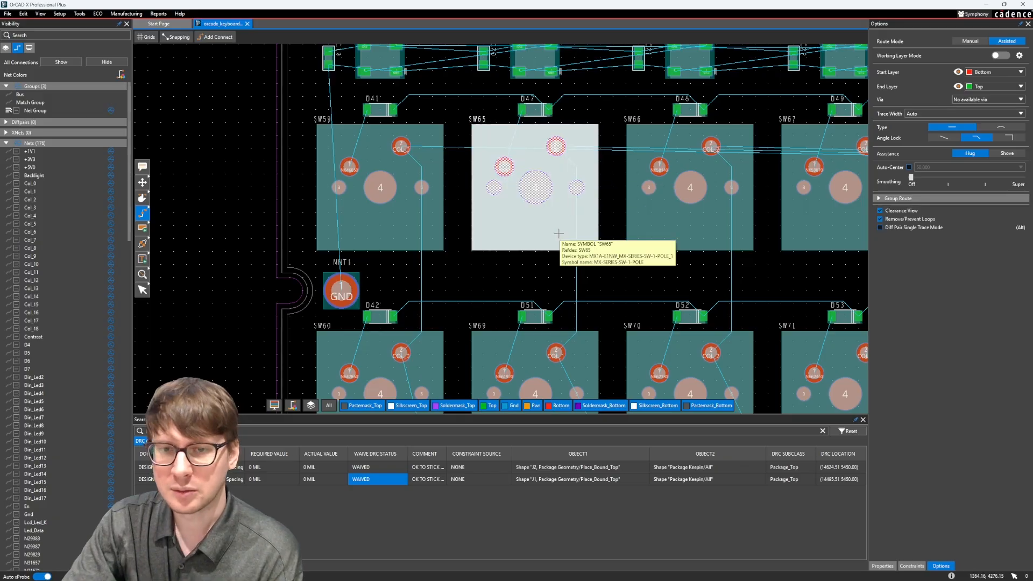
pyautogui.moveTo(622, 272); pyautogui.dragTo(592, 270, button='middle')
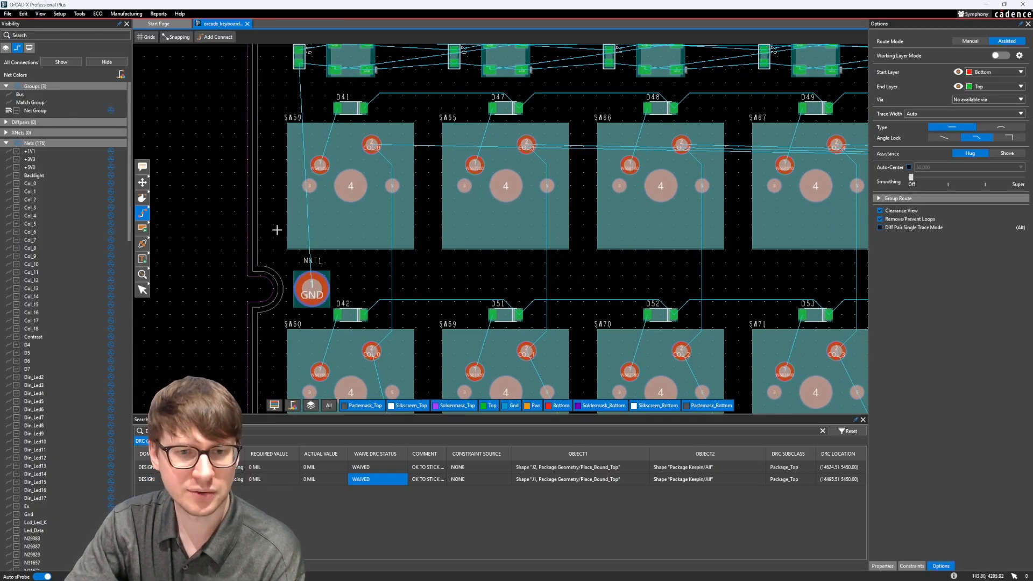
pyautogui.click(5, 47)
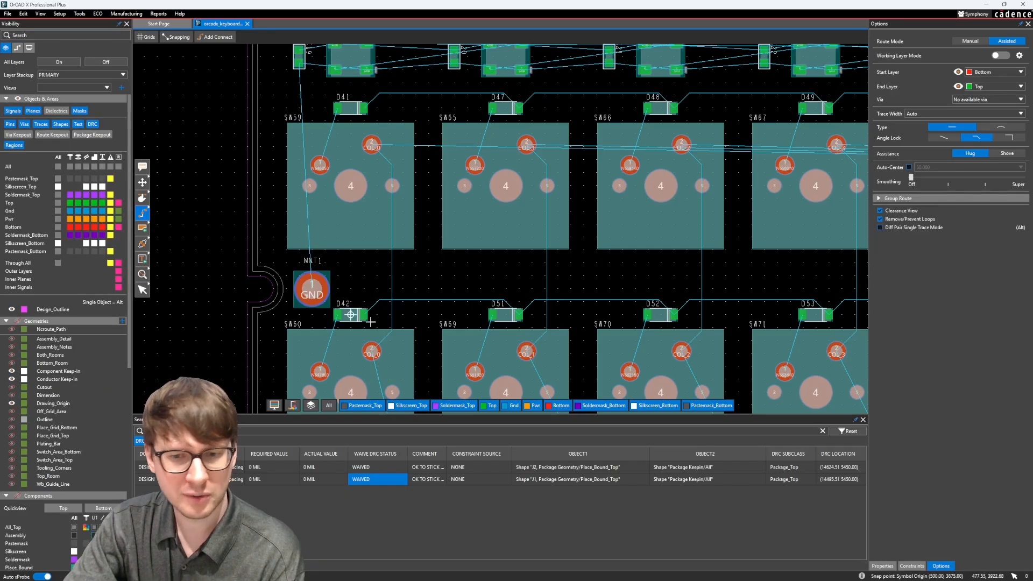
pyautogui.click(490, 406)
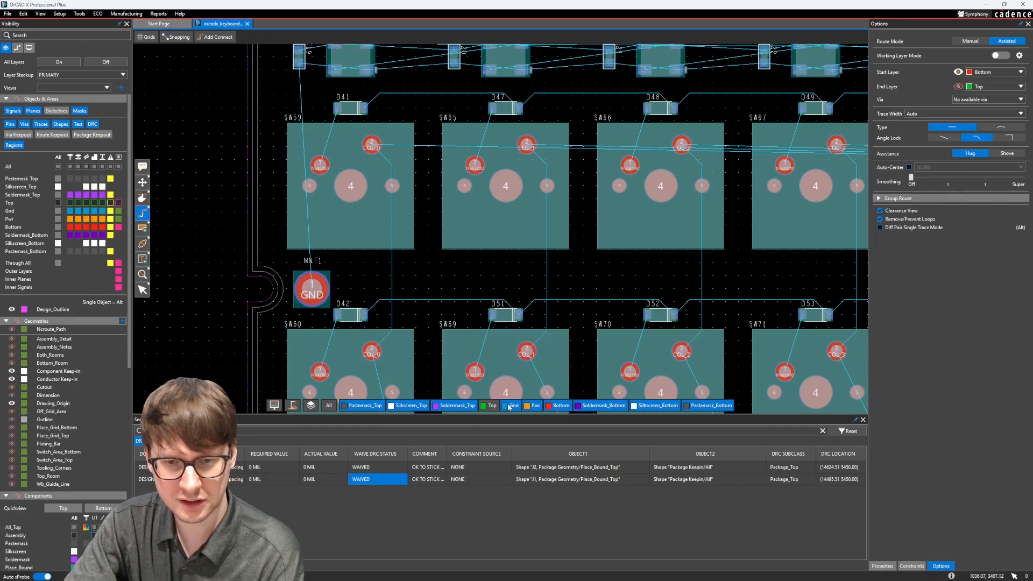
pyautogui.click(512, 406)
pyautogui.click(534, 405)
pyautogui.click(457, 406)
pyautogui.click(409, 406)
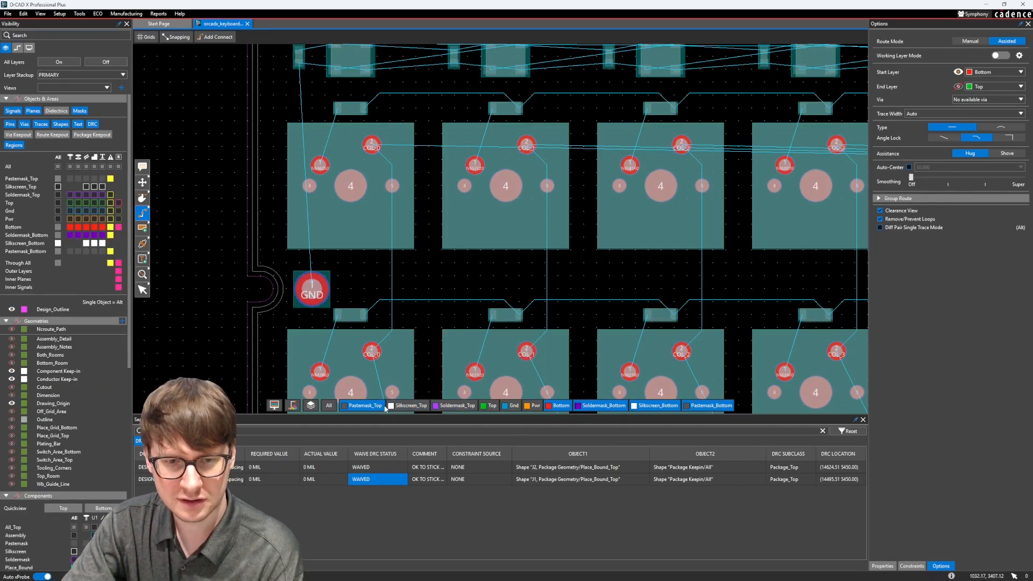
pyautogui.click(363, 406)
pyautogui.click(617, 407)
pyautogui.click(657, 406)
pyautogui.click(711, 406)
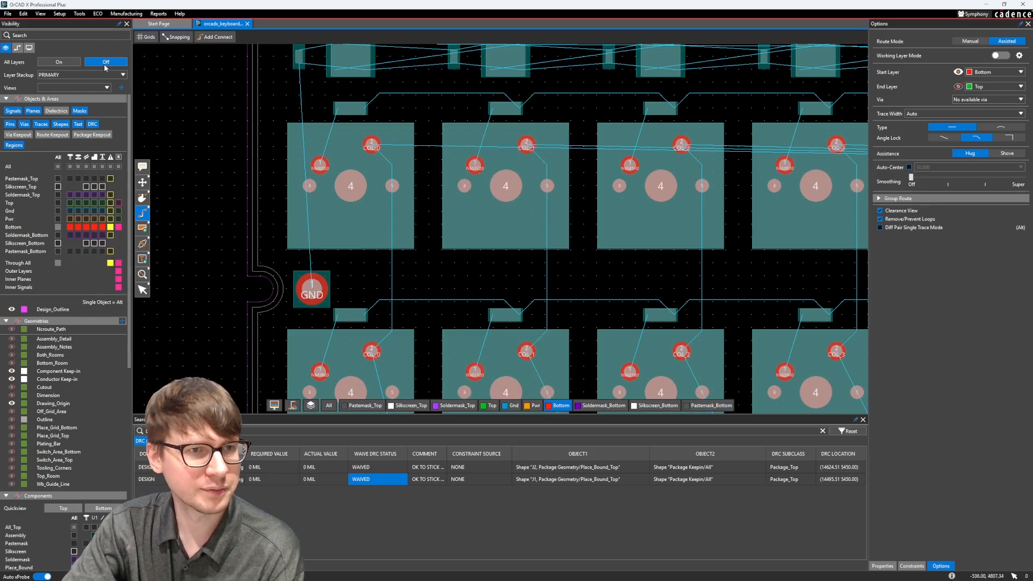
# - Turn off all layers, then display only the Bottom layer together with Design_Outline and Conductor Keep-in
pyautogui.click(560, 405)
pyautogui.click(565, 407)
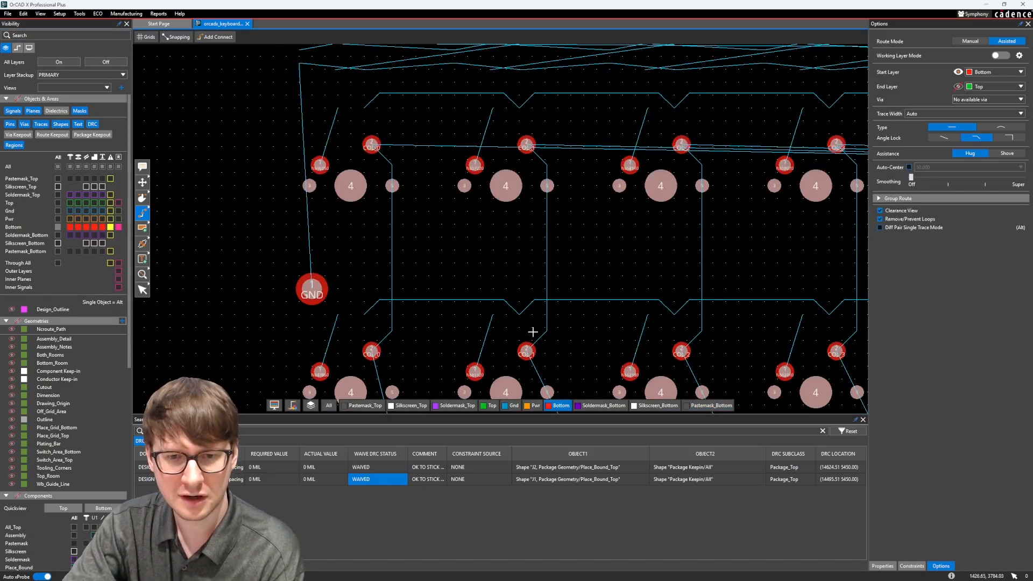
pyautogui.click(11, 419)
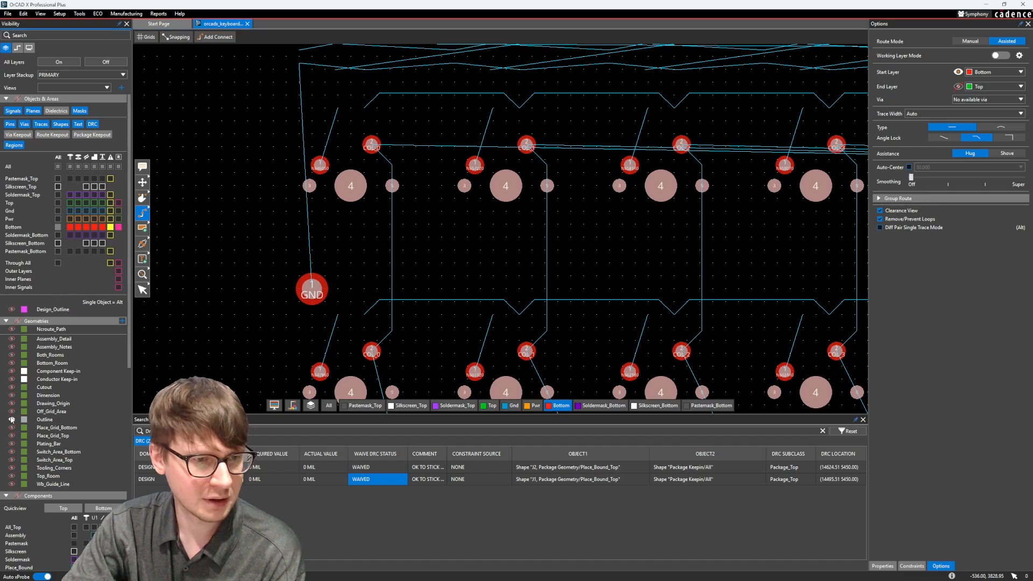
pyautogui.scroll(-3, 339, 215)
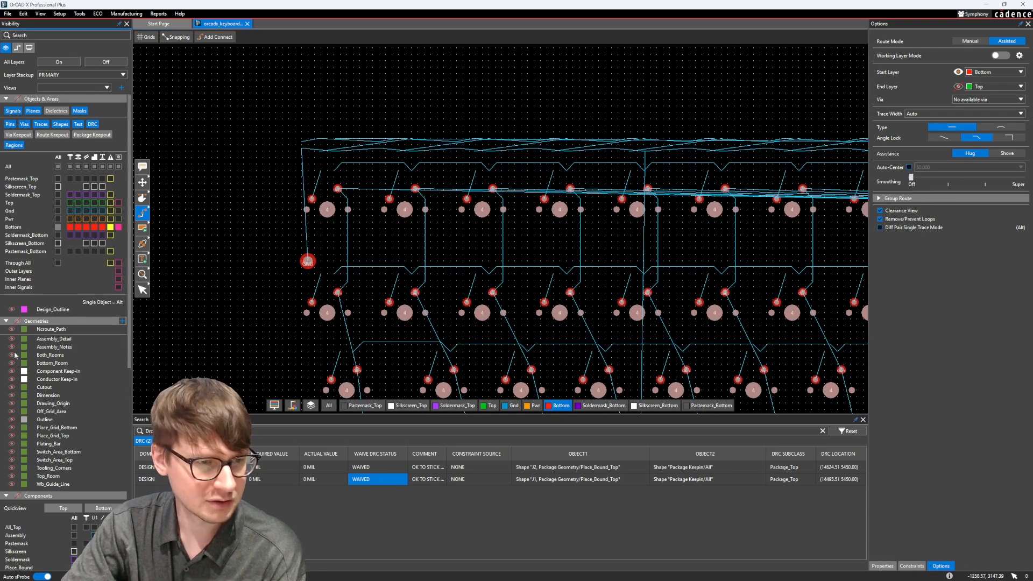
pyautogui.click(12, 310)
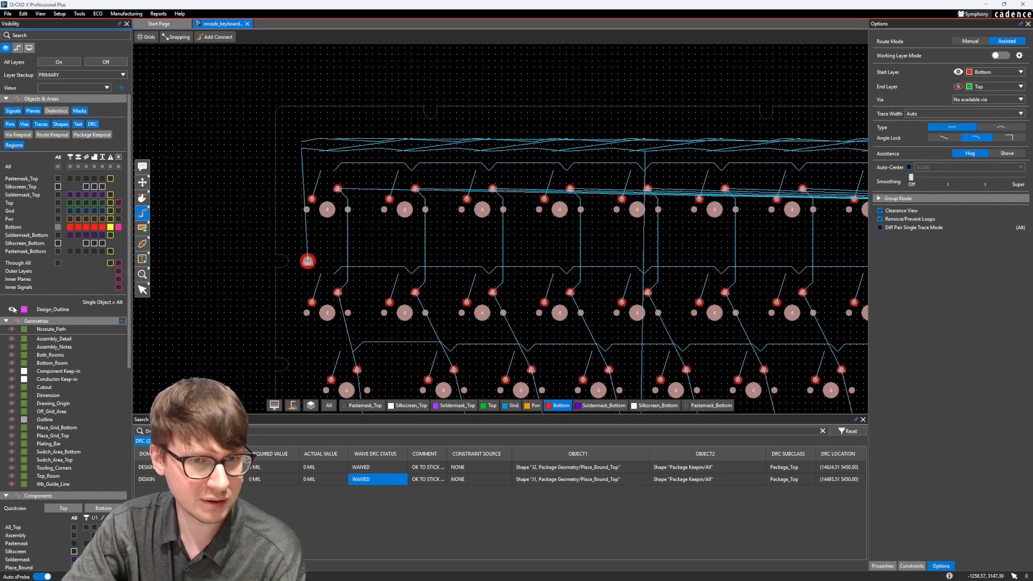
pyautogui.click(11, 379)
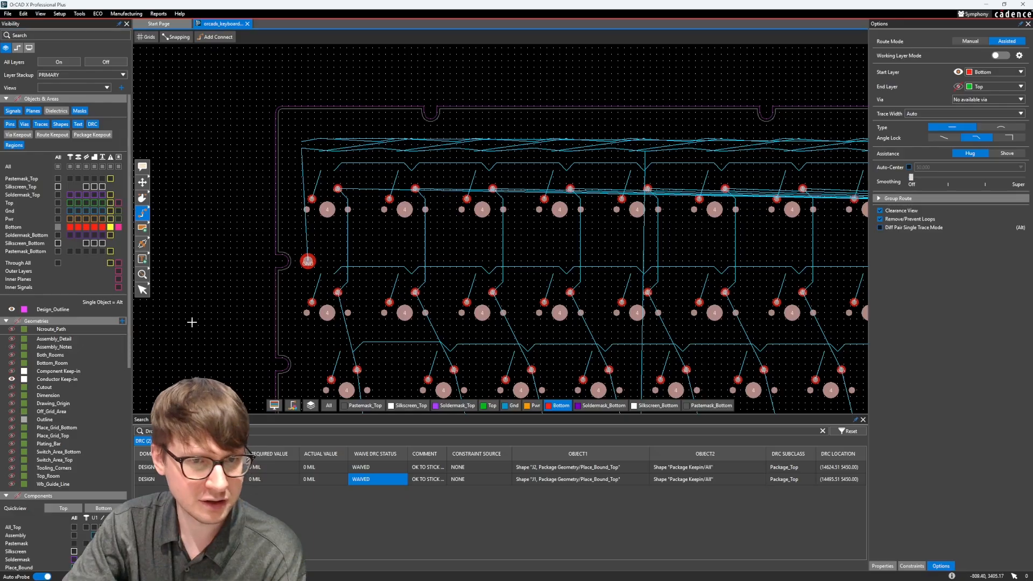
# - Select Auto as the trace width for routing the COL_0 column net near the board's upper-left keys
pyautogui.moveTo(376, 310); pyautogui.dragTo(419, 229, button='middle')
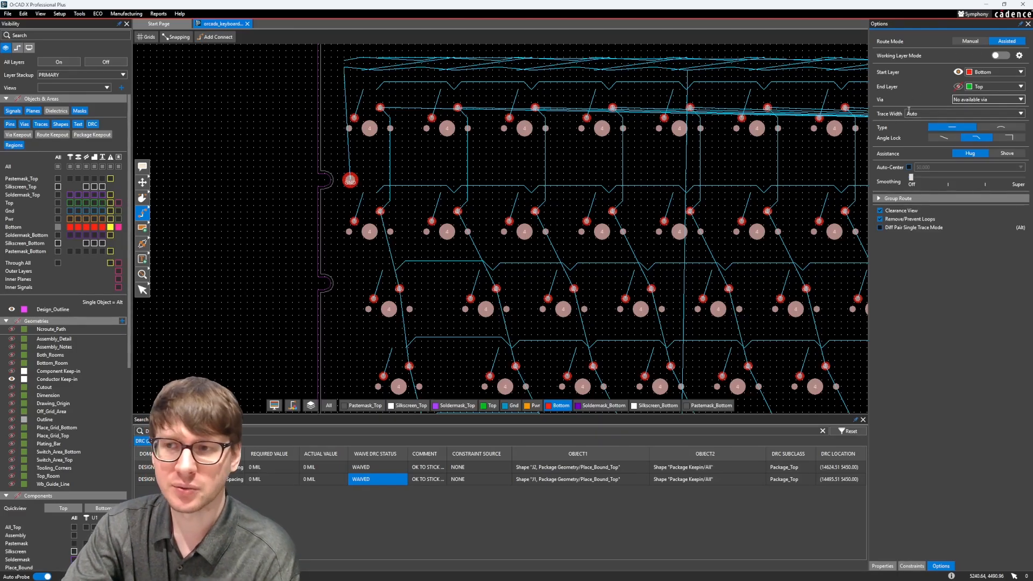
pyautogui.click(1014, 114)
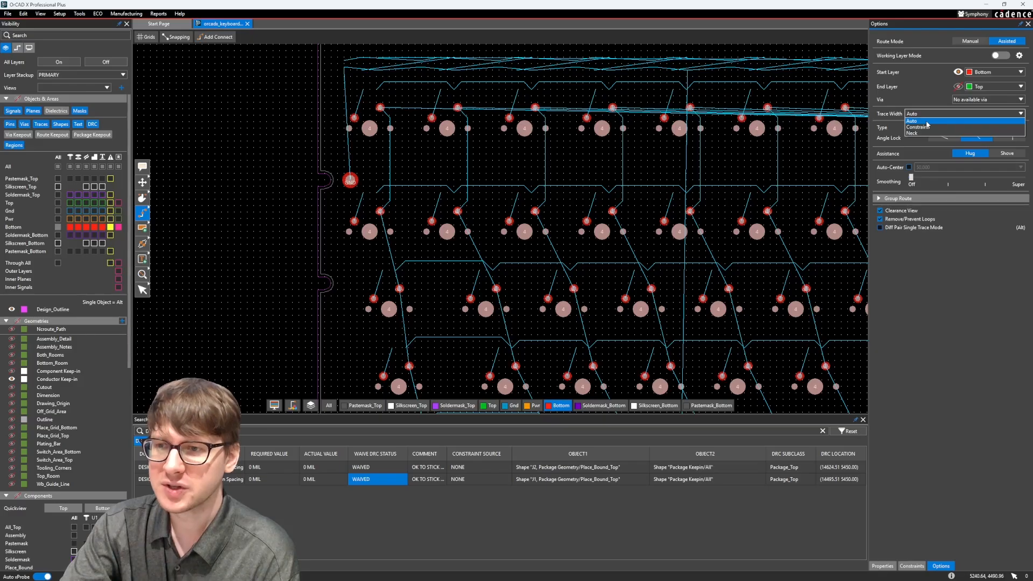
pyautogui.click(926, 122)
pyautogui.scroll(2, 361, 132)
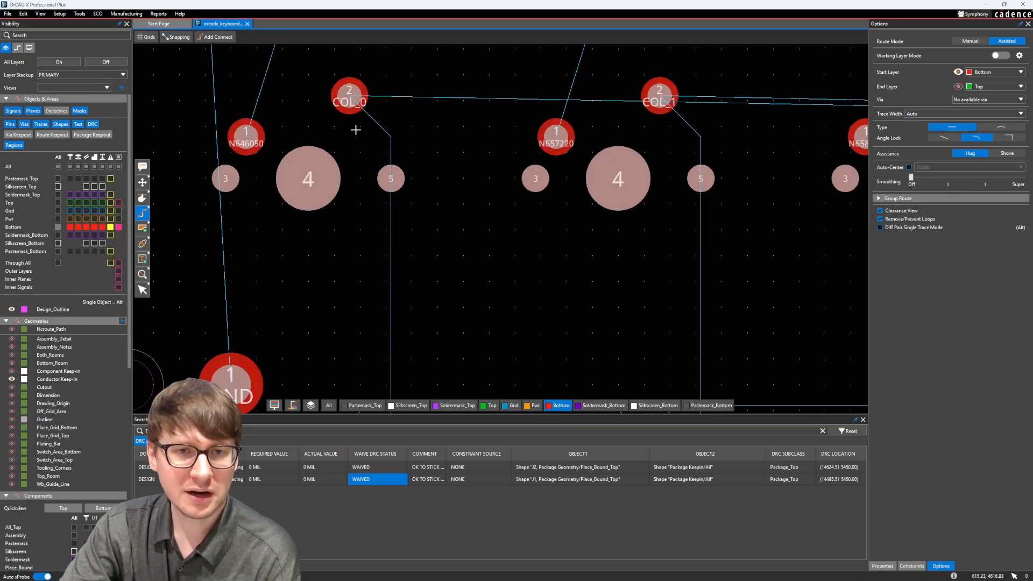
# - Route a short trial trace from the upper-left COL_0 pad and check the angled segment's width in its properties
pyautogui.click(349, 97)
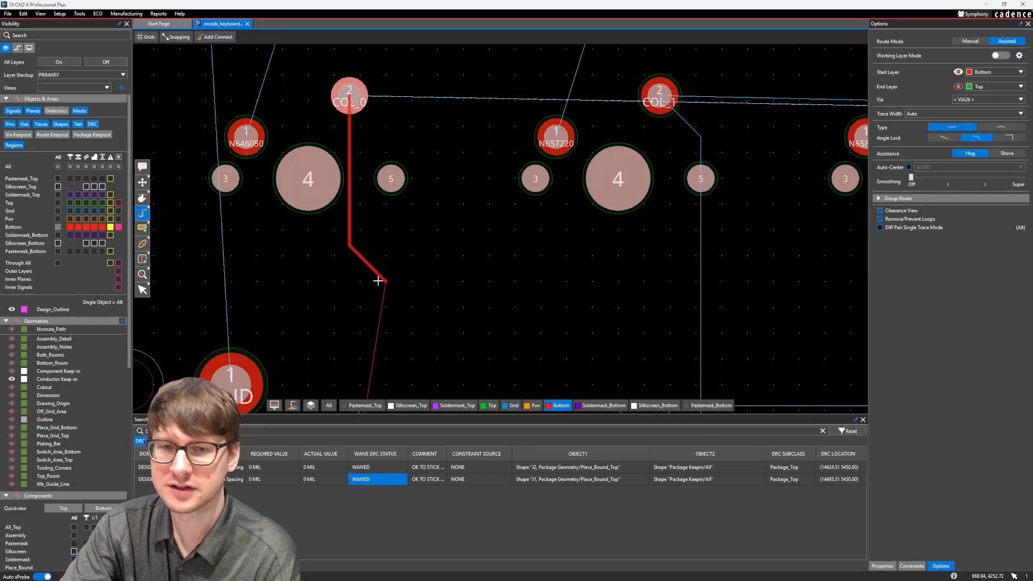
pyautogui.click(429, 133)
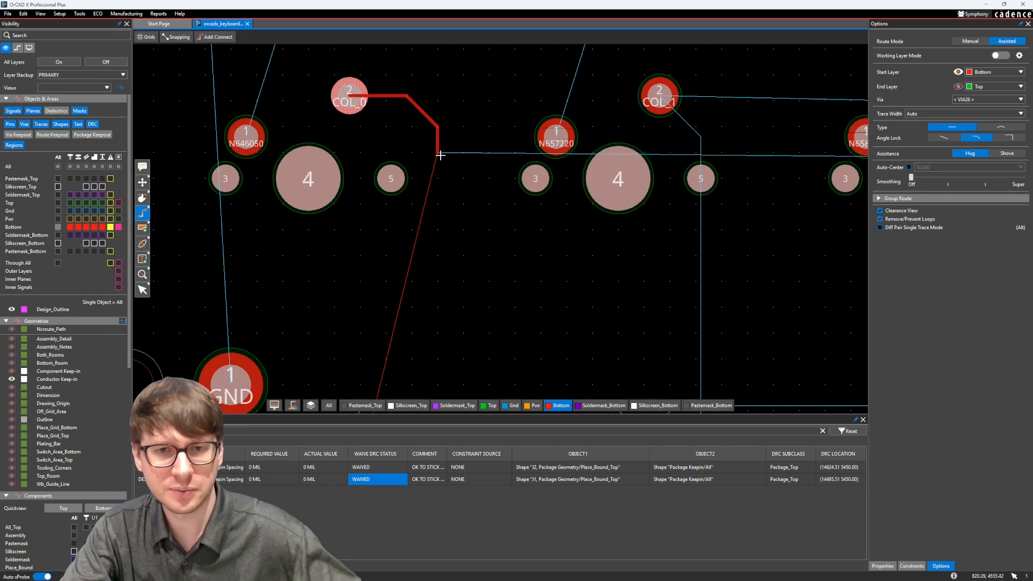
pyautogui.press('Escape')
pyautogui.press('Escape')
pyautogui.scroll(1, 424, 101)
pyautogui.click(422, 124)
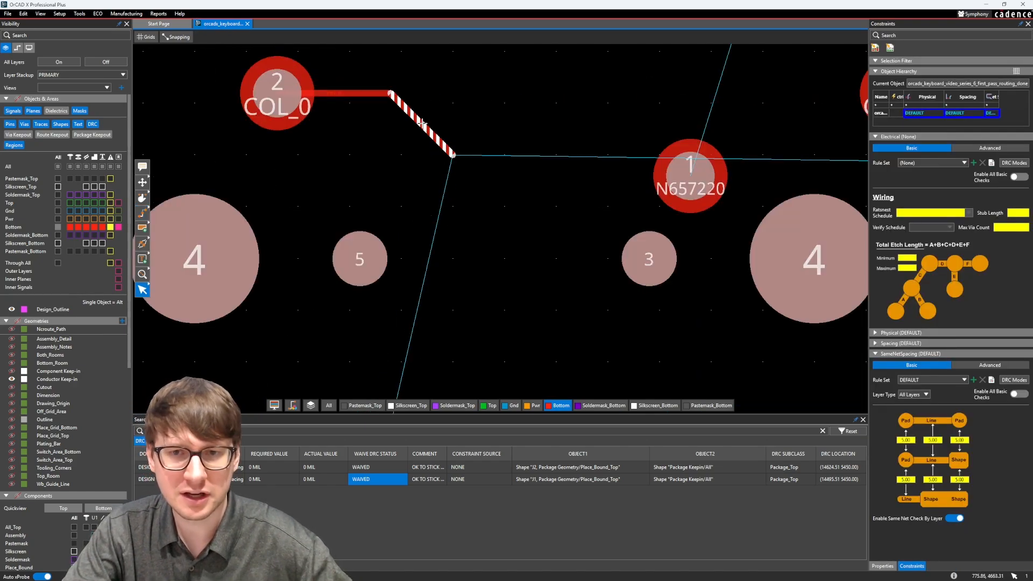
pyautogui.click(882, 565)
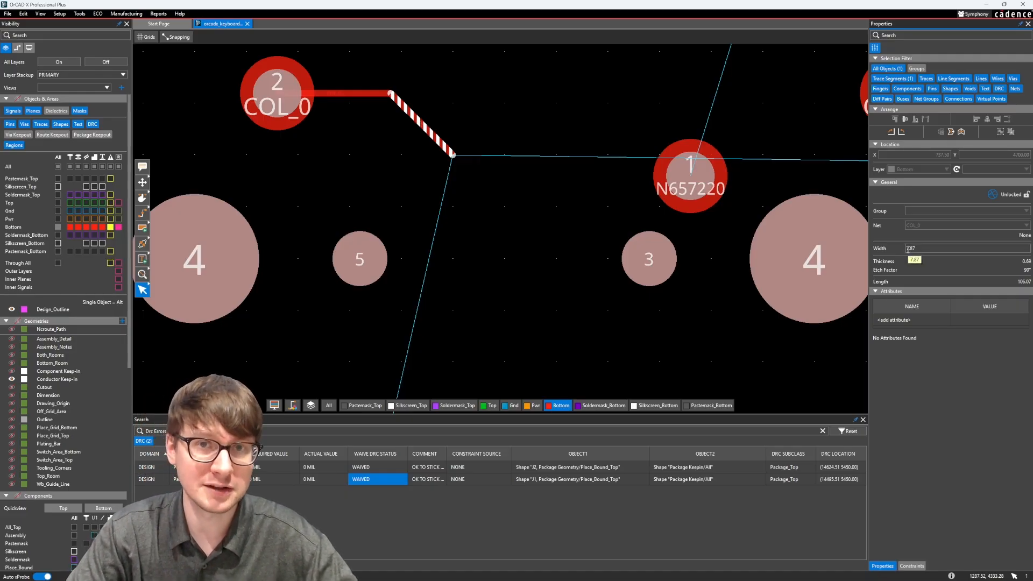
# - Delete the trial trace segments attached to the COL_0 pad
pyautogui.scroll(-2, 475, 214)
pyautogui.moveTo(473, 179); pyautogui.dragTo(417, 233)
pyautogui.press('Delete')
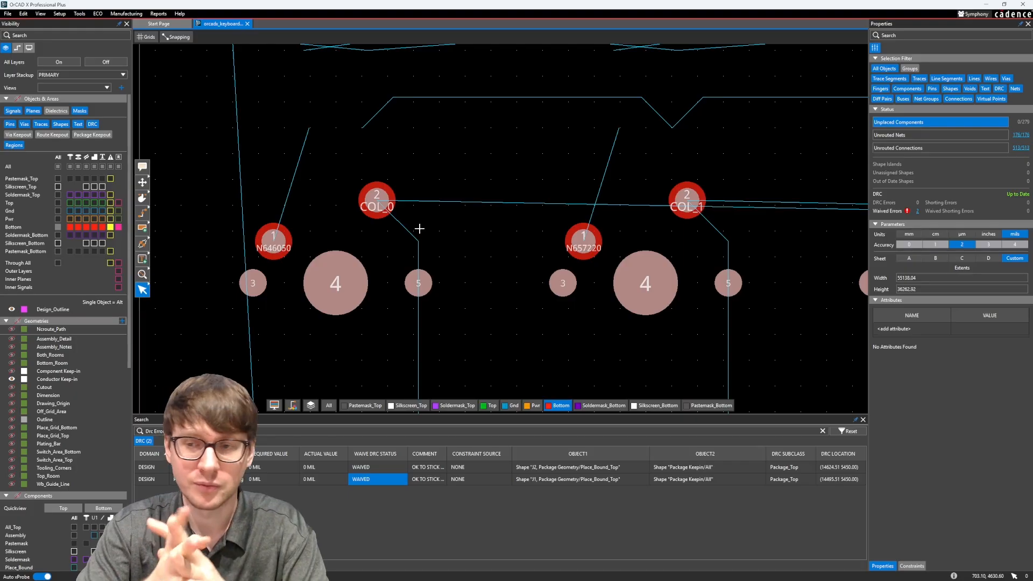
# - Start a new Add Connect route from the COL_0 pad and review the routing commands and trace width choices
pyautogui.click(142, 213)
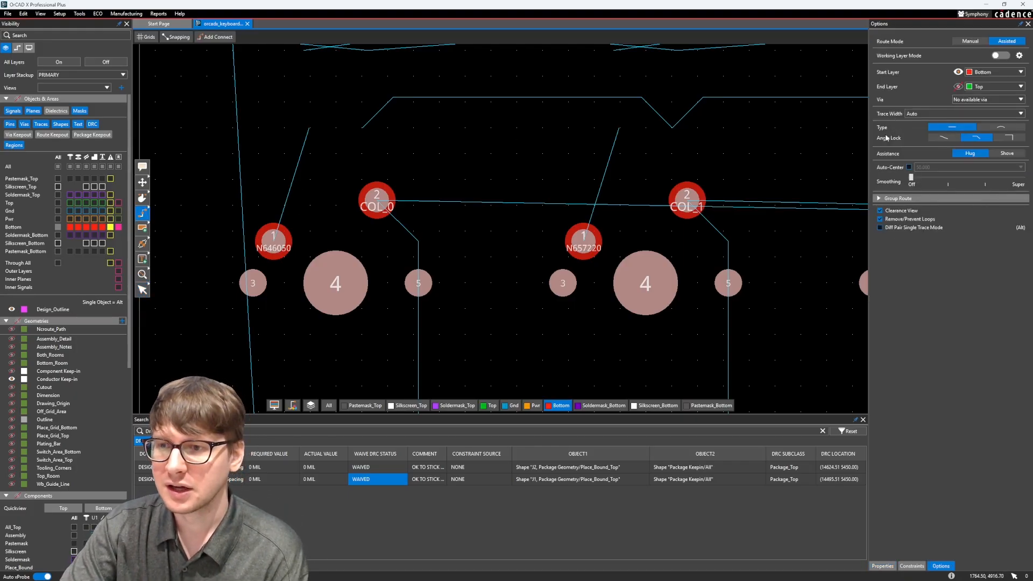
pyautogui.click(444, 215)
pyautogui.rightClick(439, 223)
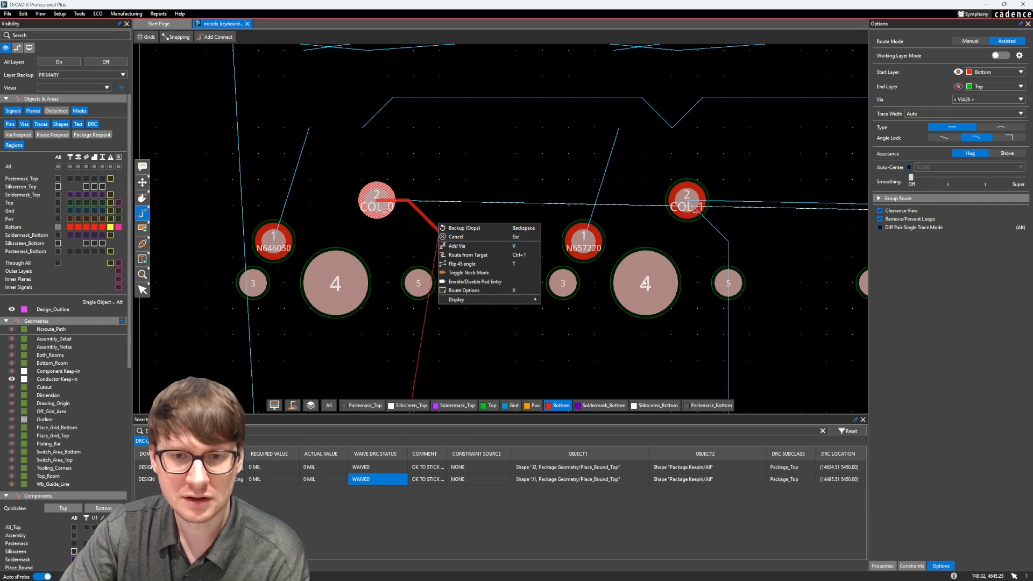
pyautogui.click(933, 273)
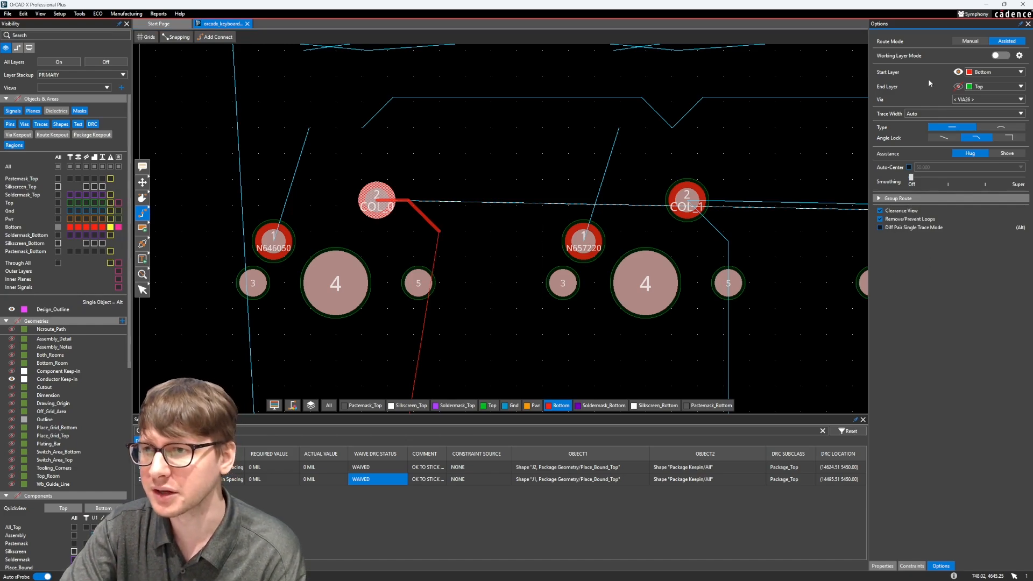
pyautogui.click(1020, 114)
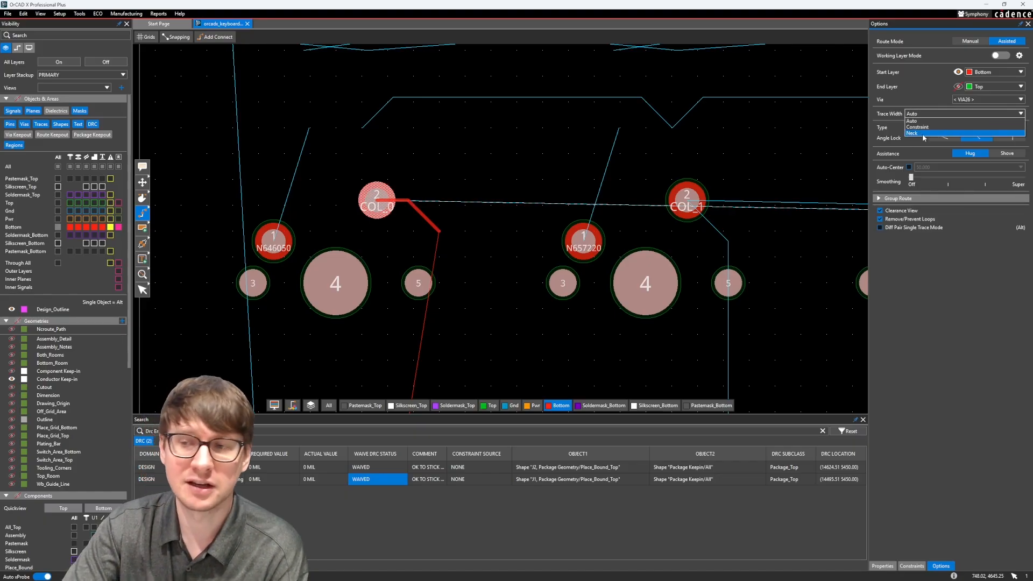
pyautogui.click(935, 278)
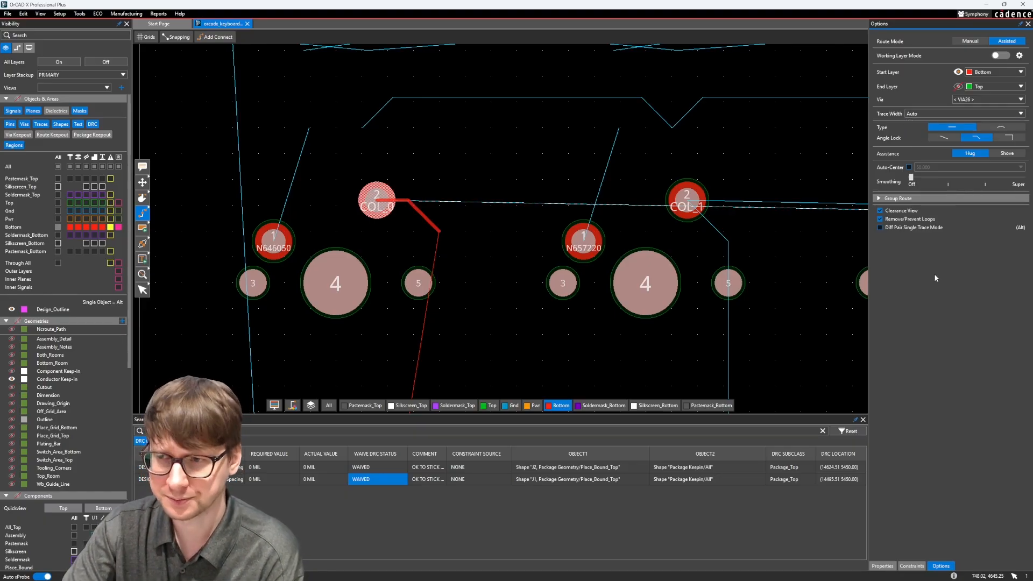
# - Set the grid to 5 / 10 mils and turn its visibility off
pyautogui.click(148, 39)
pyautogui.click(173, 103)
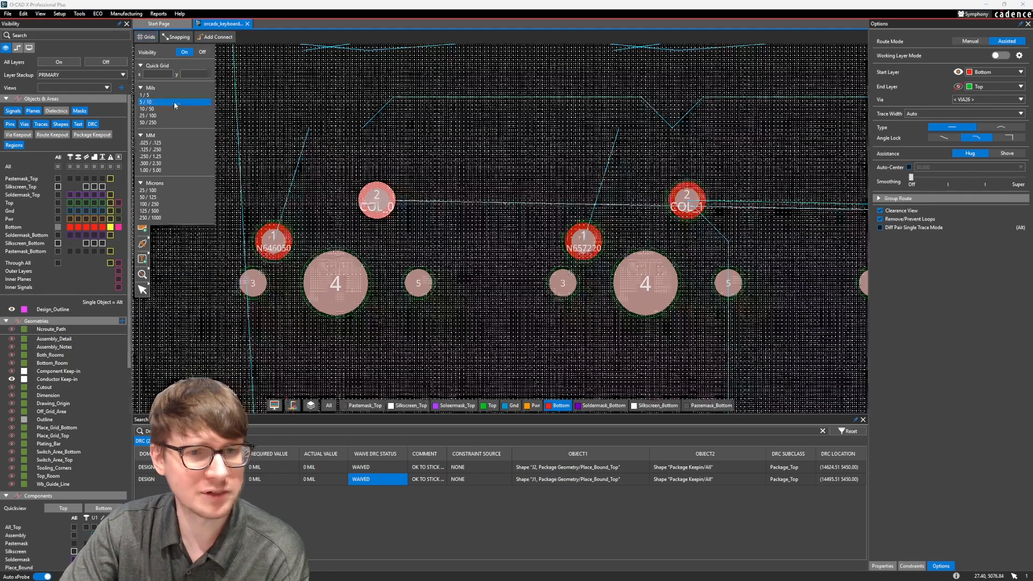
pyautogui.click(203, 51)
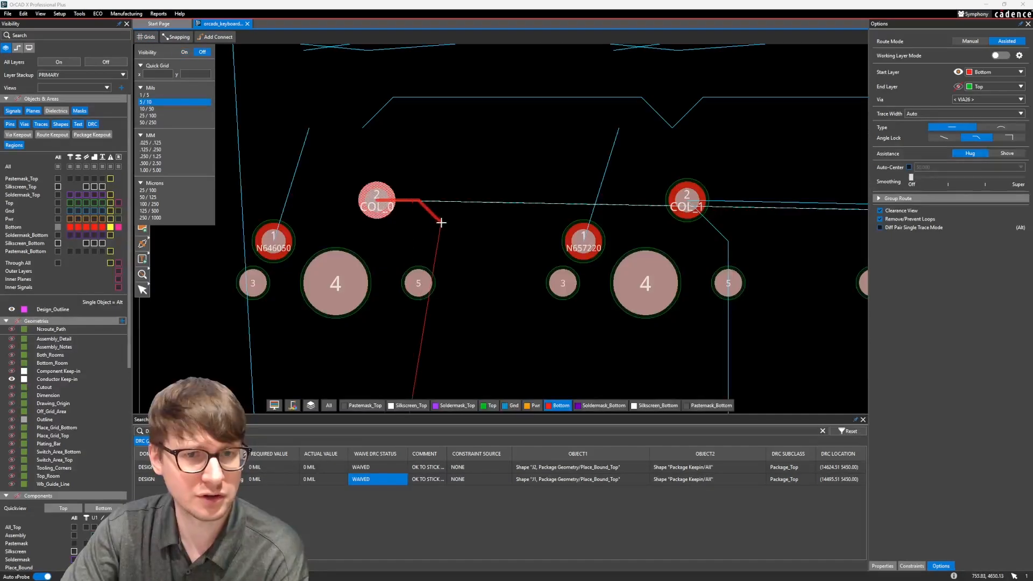
# - Route COL_0 on Bottom from the first-row pad around the pin 5 hole to the second-row pad
pyautogui.scroll(-2, 437, 221)
pyautogui.moveTo(437, 221); pyautogui.dragTo(487, 149, button='middle')
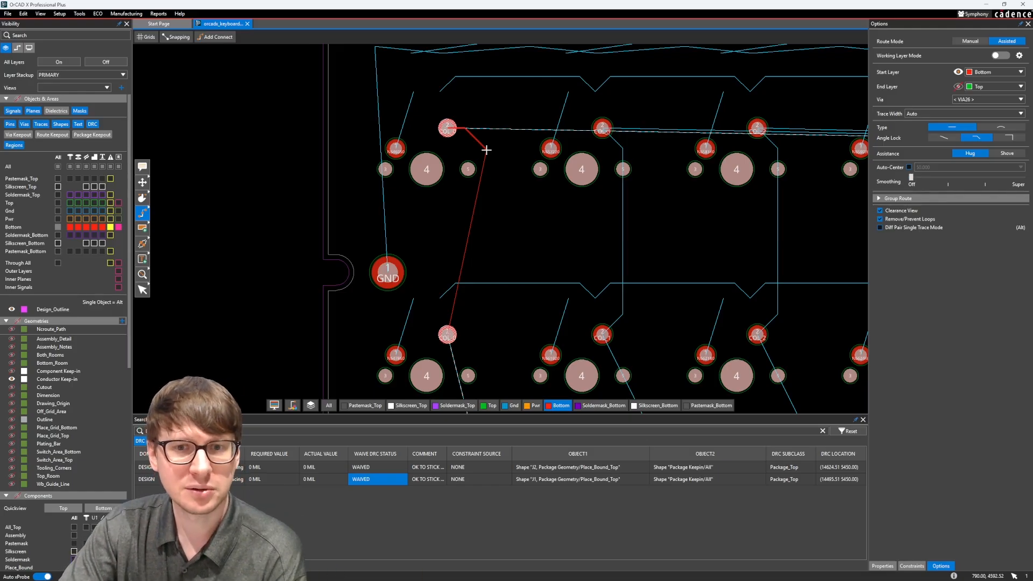
pyautogui.click(486, 150)
pyautogui.click(450, 328)
pyautogui.moveTo(450, 329); pyautogui.dragTo(468, 179, button='middle')
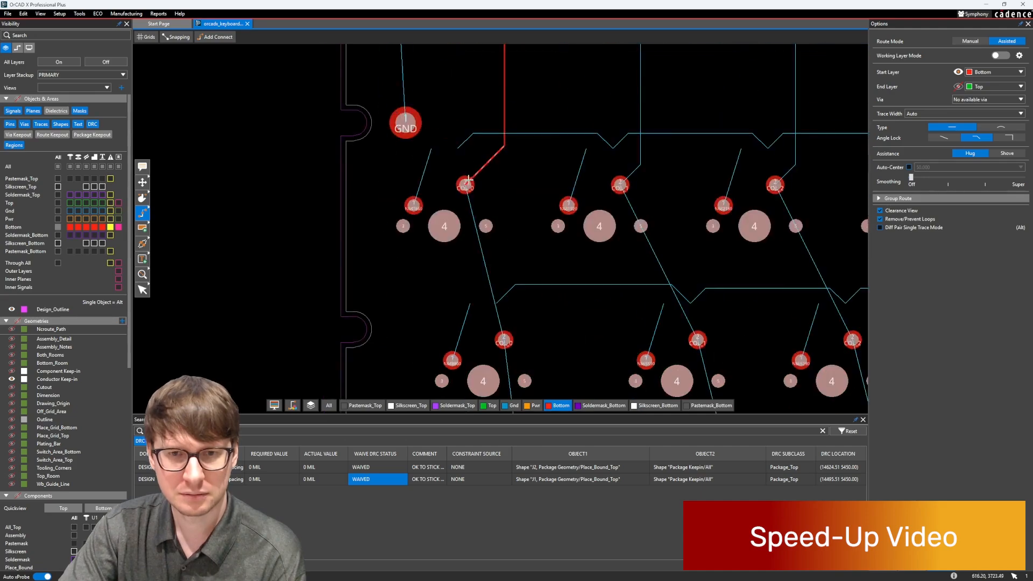
# - Continue COL_0 from the second-row pad through the third-row pad to the fourth-row pad
pyautogui.click(467, 183)
pyautogui.click(503, 339)
pyautogui.moveTo(503, 339); pyautogui.dragTo(497, 207, button='middle')
pyautogui.click(497, 207)
pyautogui.click(514, 355)
pyautogui.moveTo(515, 356); pyautogui.dragTo(500, 171, button='middle')
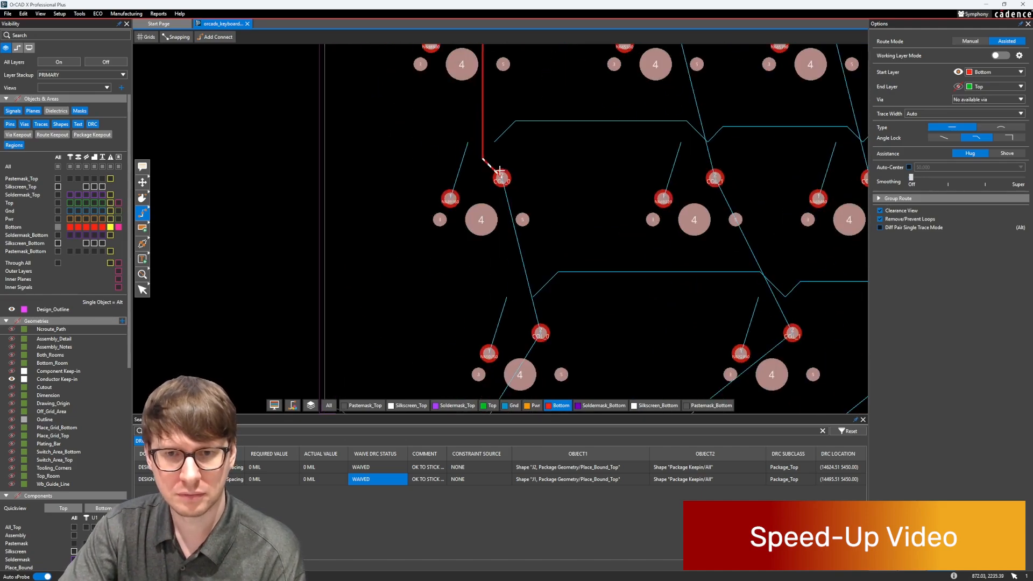
# - Complete COL_0 from the fourth-row pad through the fifth-row pad to the bottom-row pad
pyautogui.click(500, 170)
pyautogui.click(540, 334)
pyautogui.moveTo(541, 334); pyautogui.dragTo(516, 186, button='middle')
pyautogui.click(516, 186)
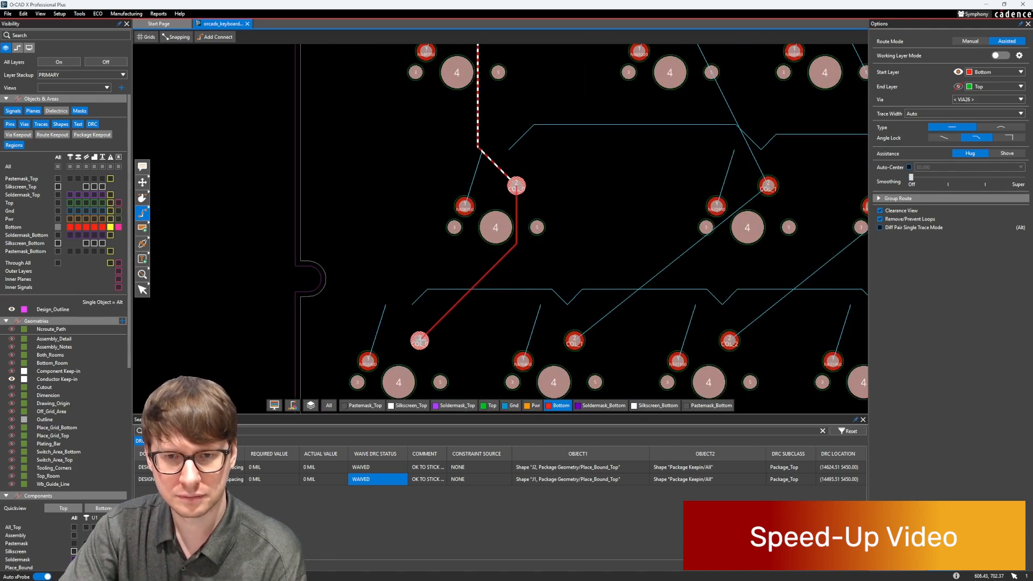
pyautogui.click(465, 206)
pyautogui.press('Escape')
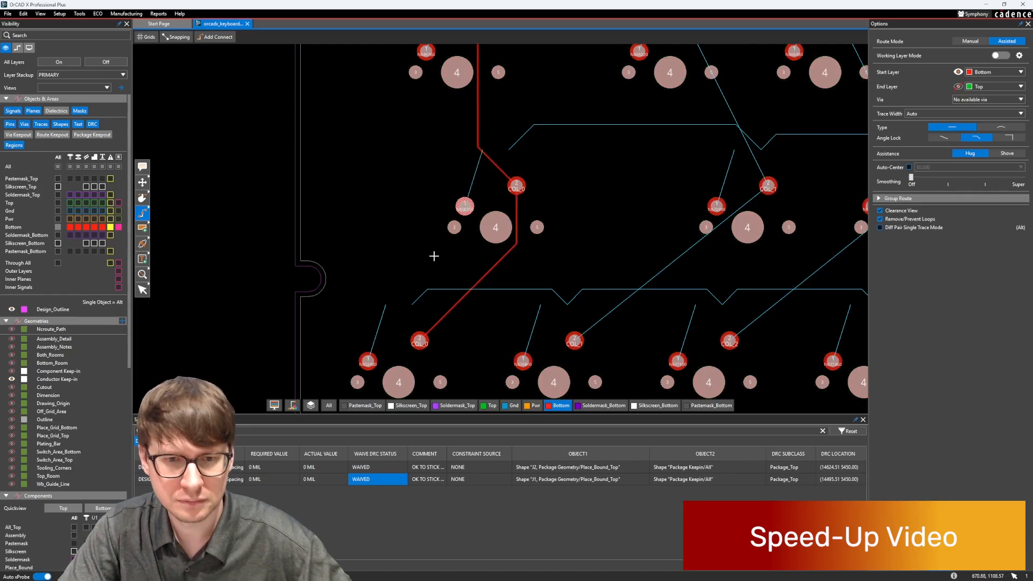
# - Route COL_1 on Bottom from the first-row pad through the second-row pad to the third-row pad
pyautogui.moveTo(545, 296); pyautogui.dragTo(474, 376, button='middle')
pyautogui.moveTo(559, 75); pyautogui.dragTo(525, 406, button='middle')
pyautogui.moveTo(538, 50); pyautogui.dragTo(474, 181, button='middle')
pyautogui.scroll(-1, 475, 181)
pyautogui.scroll(1, 470, 176)
pyautogui.click(411, 66)
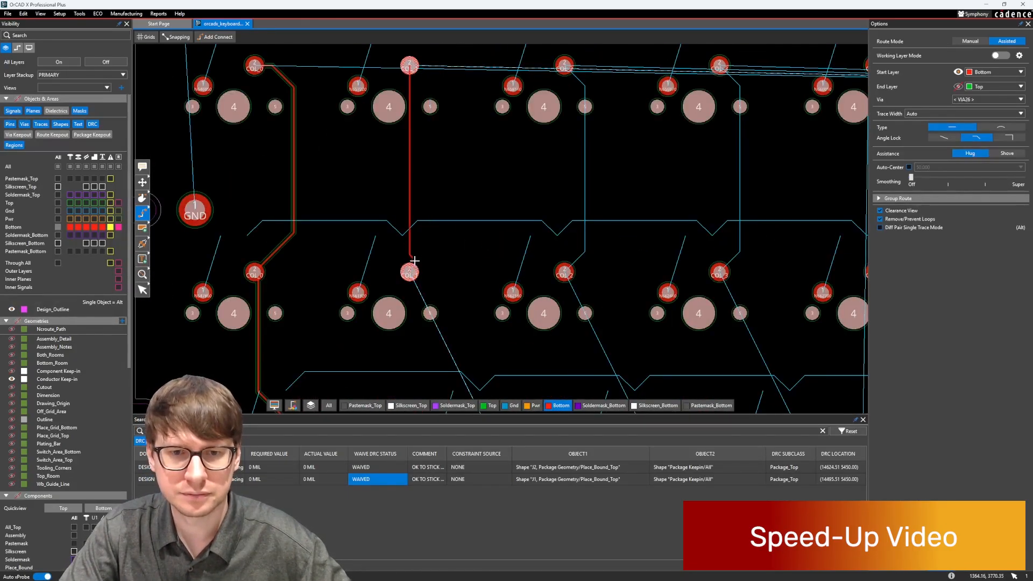
pyautogui.click(411, 271)
pyautogui.moveTo(412, 274); pyautogui.dragTo(435, 75, button='middle')
pyautogui.click(434, 74)
pyautogui.click(511, 228)
pyautogui.moveTo(524, 249); pyautogui.dragTo(502, 92, button='middle')
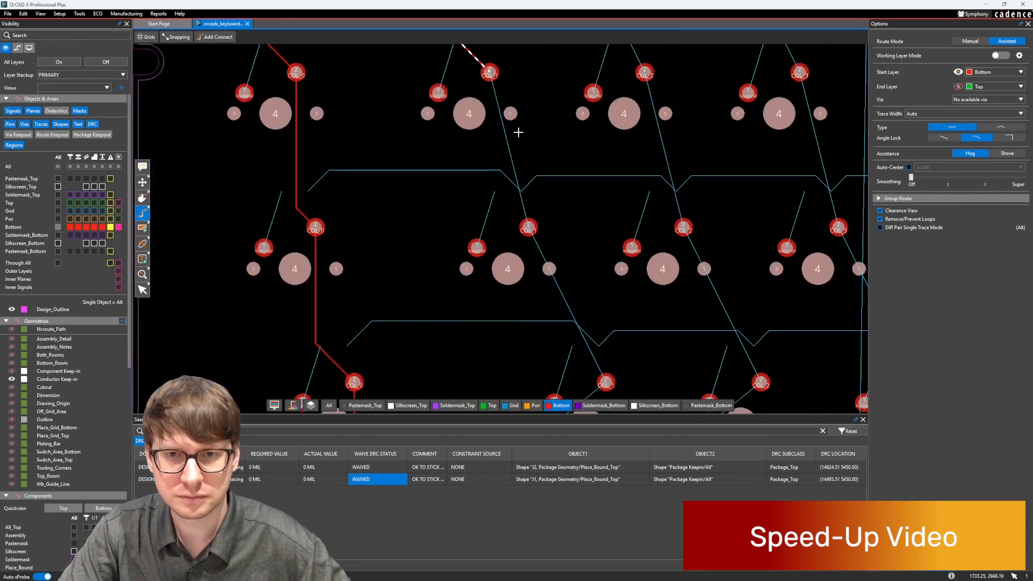
# - Complete COL_1 from the third-row pad through the fourth- and fifth-row pads to the bottom-row pad
pyautogui.click(489, 73)
pyautogui.click(527, 227)
pyautogui.moveTo(574, 219); pyautogui.dragTo(553, 123, button='middle')
pyautogui.click(508, 136)
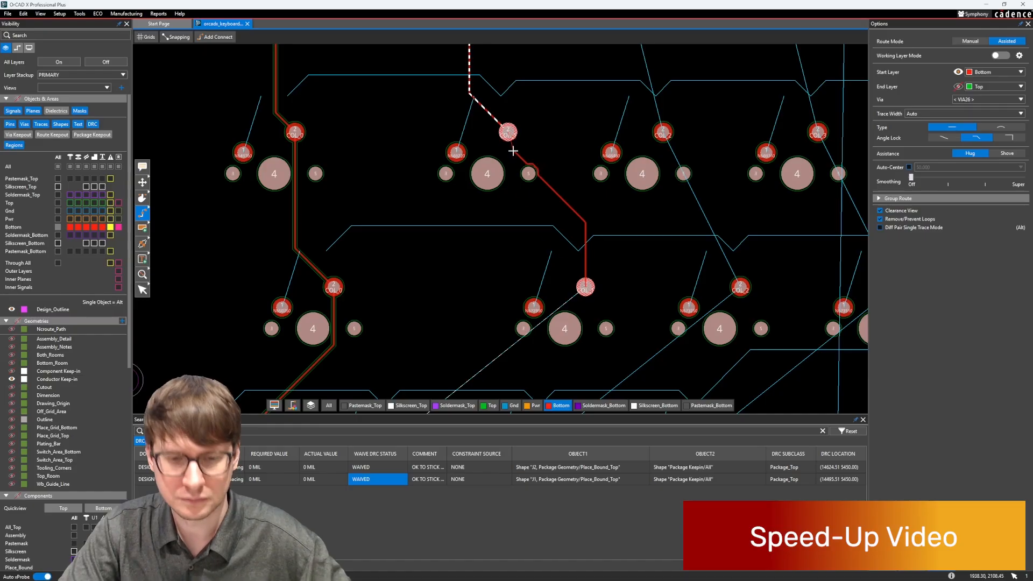
pyautogui.click(585, 286)
pyautogui.moveTo(623, 251); pyautogui.dragTo(595, 94, button='middle')
pyautogui.click(363, 285)
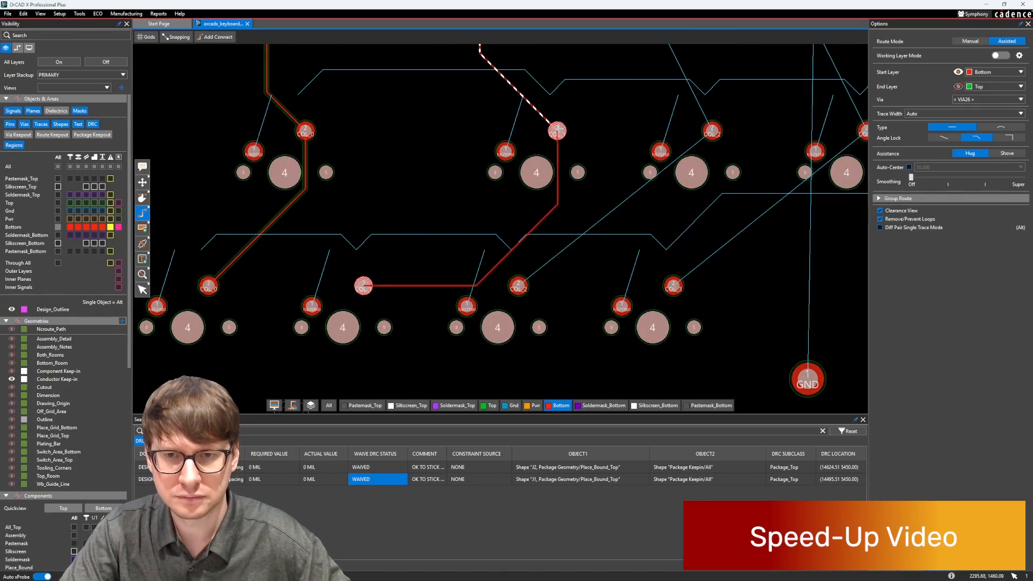
pyautogui.click(558, 130)
# - Try to slide the COL_1 trace segment below its fifth-row pad
pyautogui.scroll(1, 566, 157)
pyautogui.press('s')
pyautogui.click(552, 170)
pyautogui.scroll(-1, 577, 170)
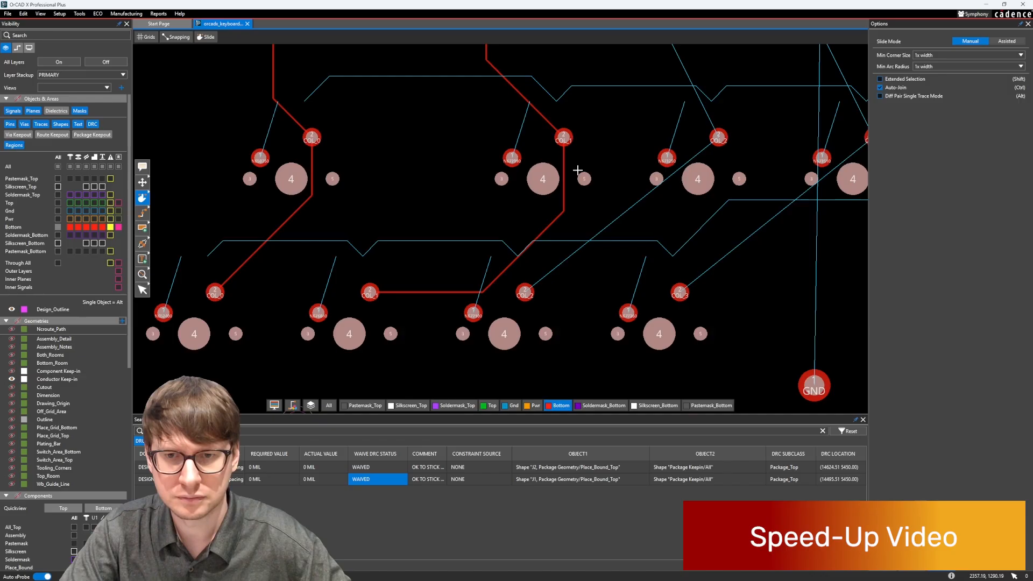
# - Resume Add Connect and route COL_2 from the bottom-row pad through the fifth-row pad to the fourth-row pad
pyautogui.click(141, 214)
pyautogui.moveTo(630, 228); pyautogui.dragTo(519, 304, button='middle')
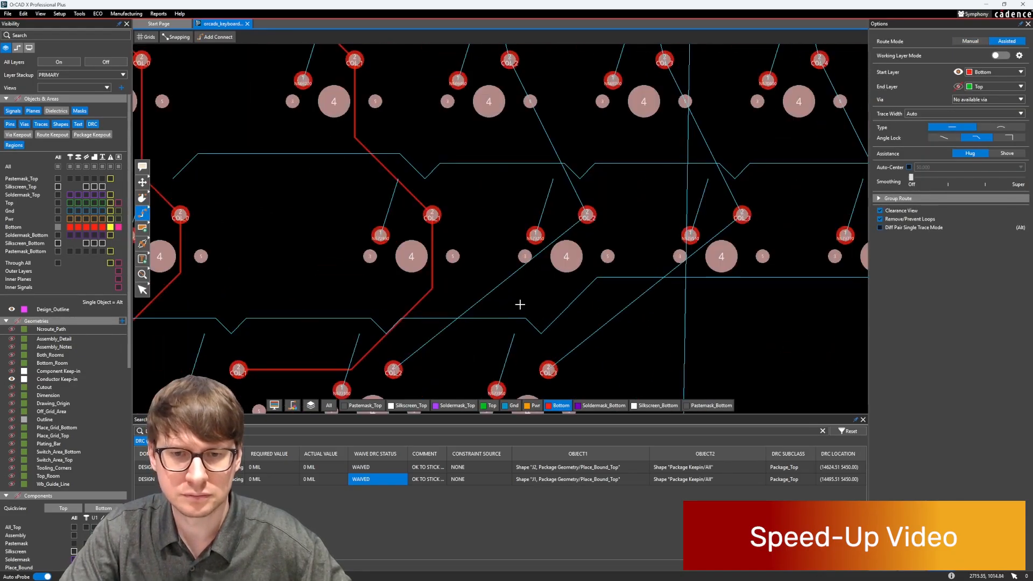
pyautogui.click(393, 369)
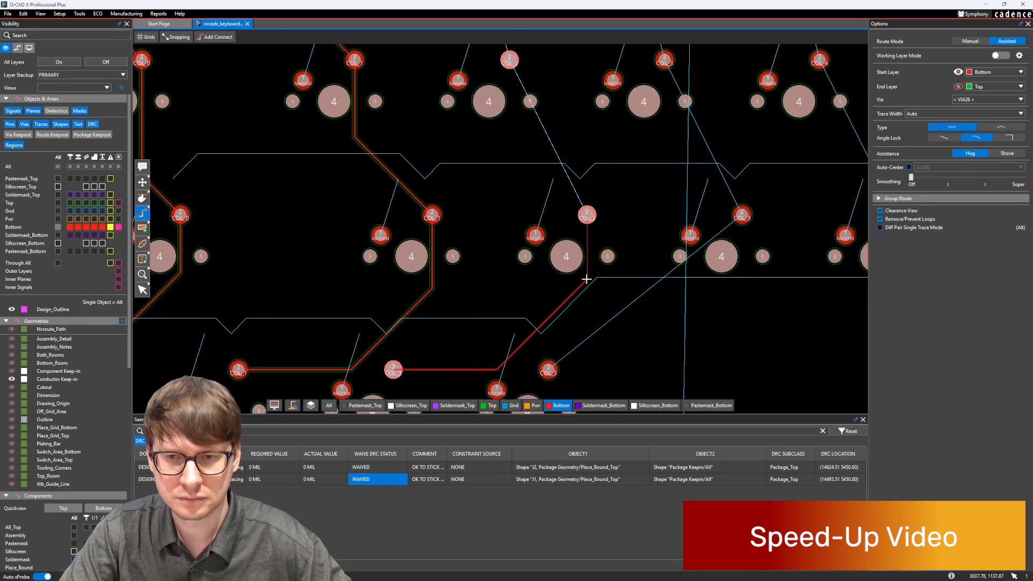
pyautogui.click(587, 214)
pyautogui.moveTo(587, 214)
pyautogui.mouseDown(button='middle')
pyautogui.moveTo(567, 339)
pyautogui.moveTo(581, 381)
pyautogui.mouseUp(button='middle')
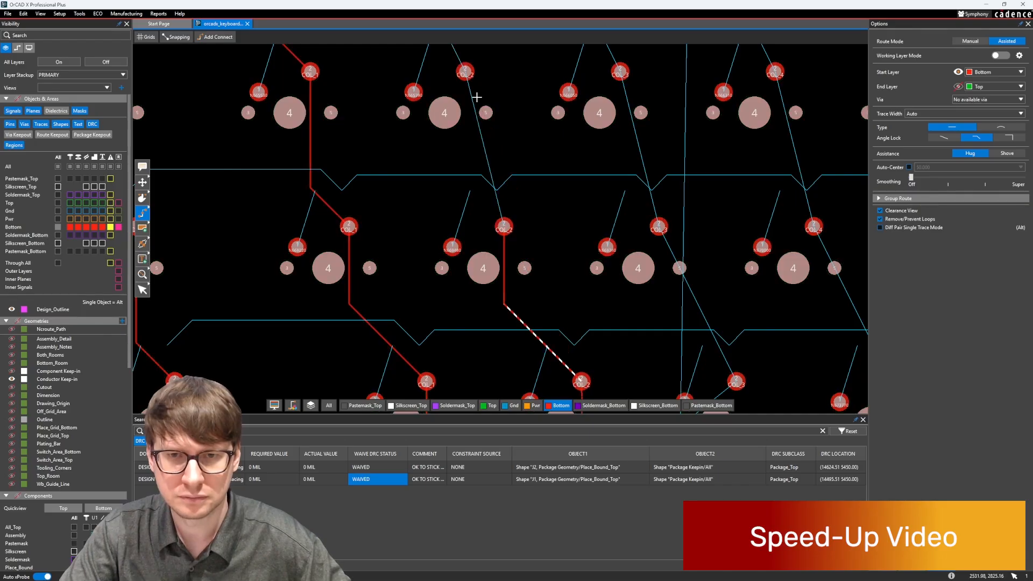
# - Complete COL_2 from the fourth-row pad up through the third- and second-row pads to the first-row pad
pyautogui.click(506, 225)
pyautogui.moveTo(463, 70); pyautogui.dragTo(513, 258, button='middle')
pyautogui.click(436, 104)
pyautogui.click(514, 260)
pyautogui.moveTo(503, 92); pyautogui.dragTo(505, 260, button='middle')
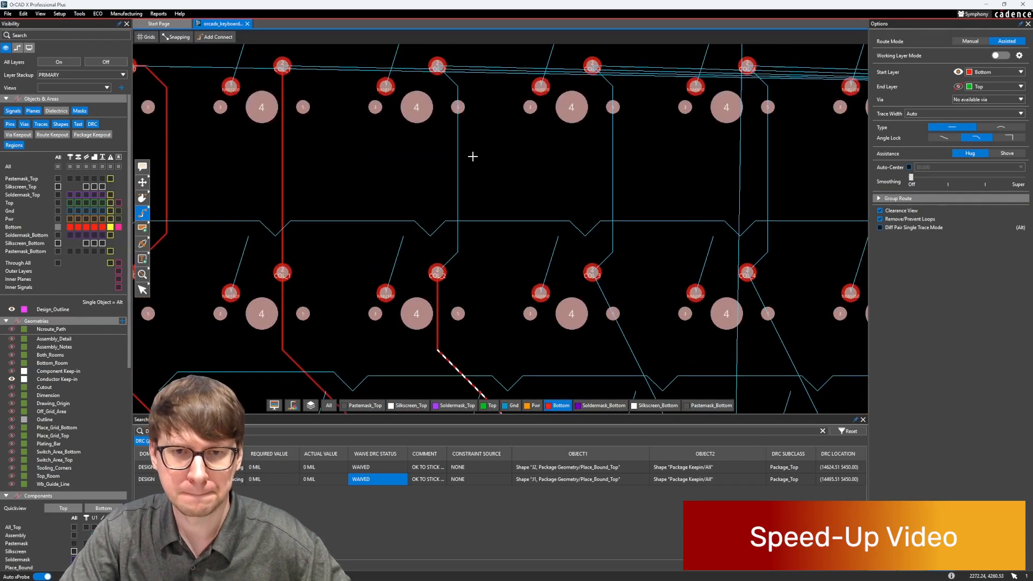
pyautogui.click(437, 67)
pyautogui.click(438, 273)
# - Connect the first- and second-row pads of COL_3 and COL_4 with straight vertical Bottom traces
pyautogui.moveTo(482, 137); pyautogui.dragTo(514, 260, button='middle')
pyautogui.scroll(-1, 514, 260)
pyautogui.moveTo(580, 220); pyautogui.dragTo(537, 140, button='middle')
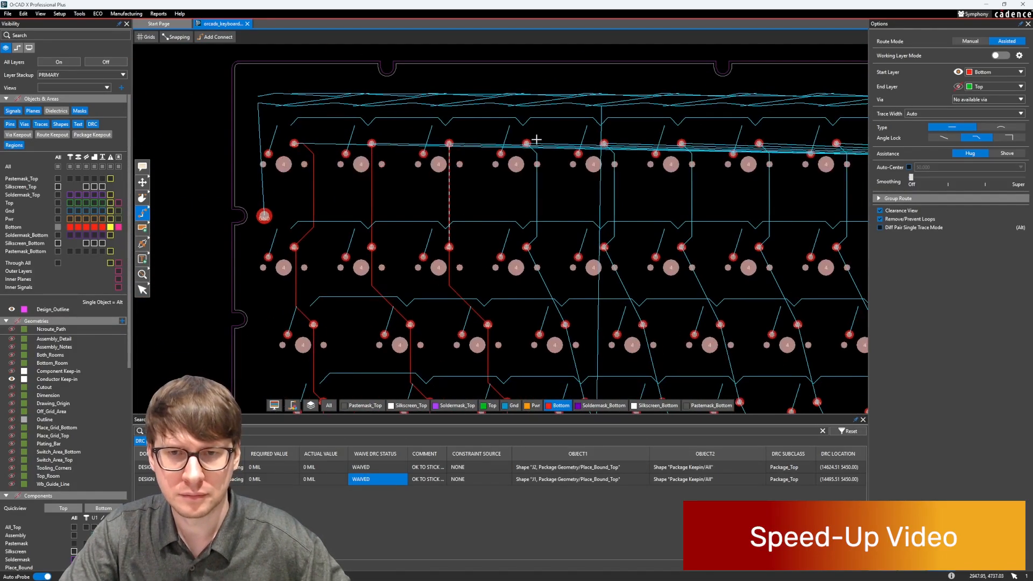
pyautogui.click(527, 143)
pyautogui.click(526, 247)
pyautogui.click(604, 144)
pyautogui.click(604, 247)
# - Connect the first- and second-row pads of the next five columns after COL_4 with straight vertical traces
pyautogui.click(682, 143)
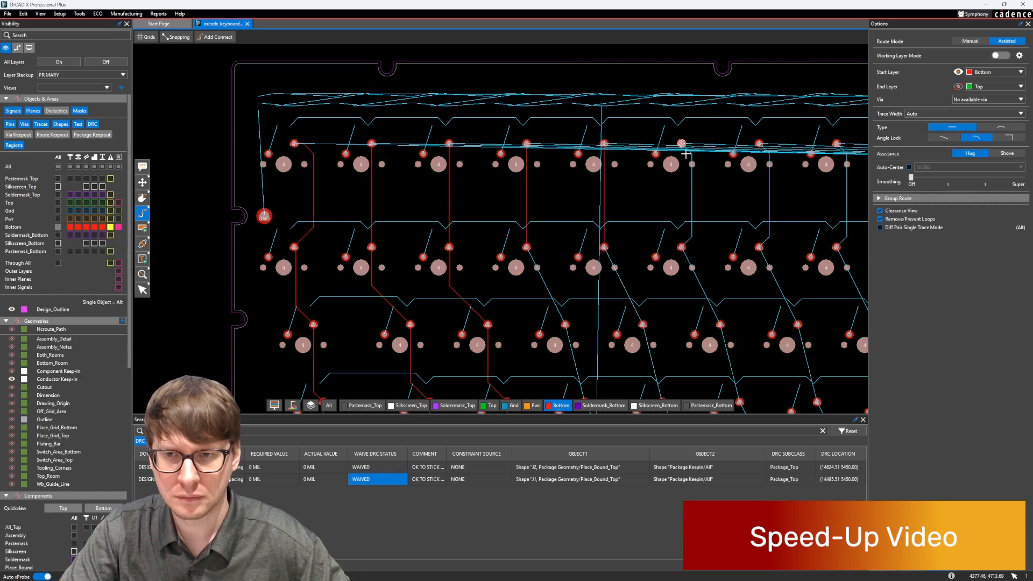
pyautogui.moveTo(783, 177); pyautogui.dragTo(619, 178, button='middle')
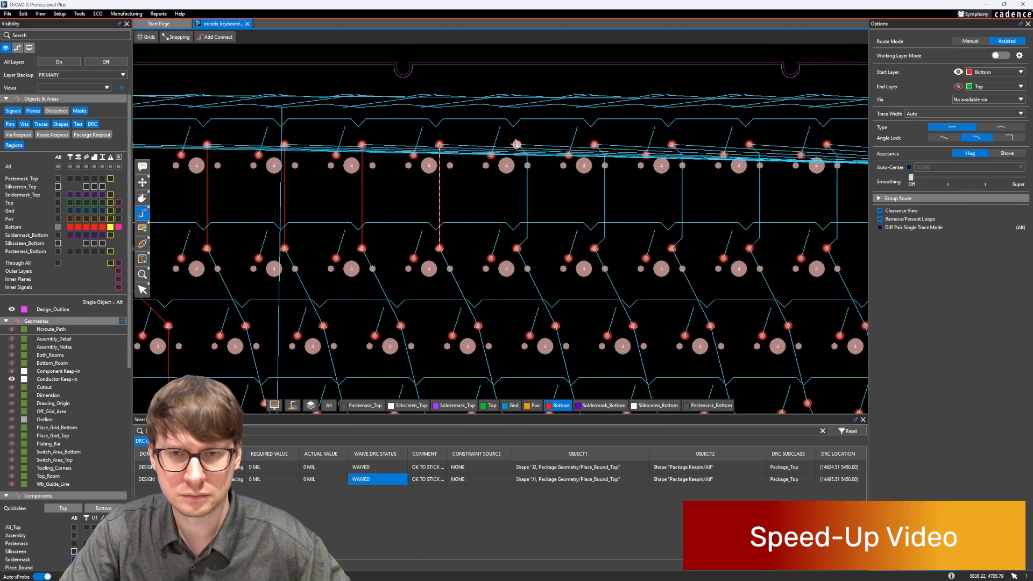
pyautogui.click(517, 247)
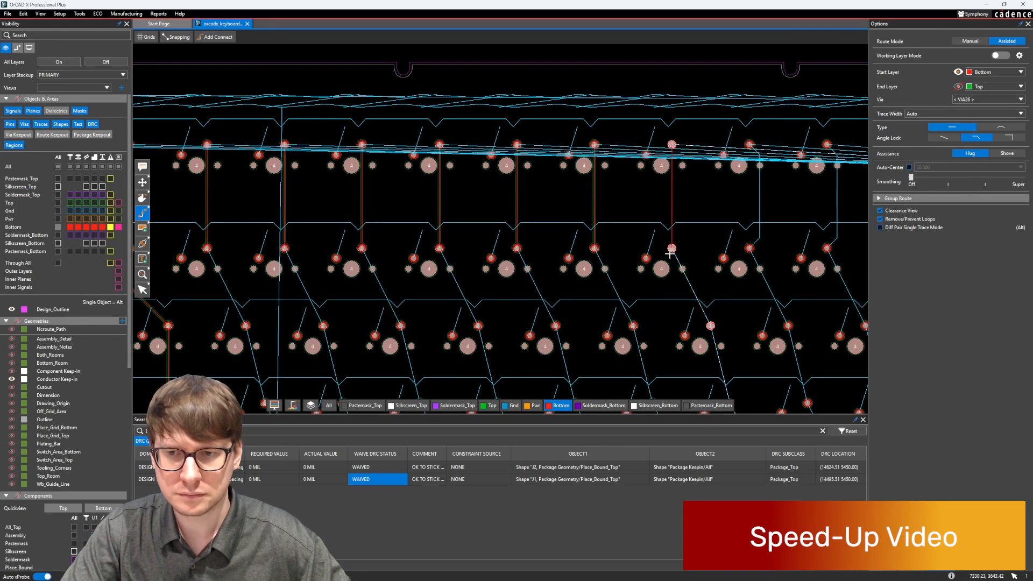
pyautogui.moveTo(568, 197); pyautogui.dragTo(447, 176, button='middle')
pyautogui.click(473, 122)
pyautogui.click(473, 226)
# - Connect the first- and second-row pads of the following three columns, angling the last trace to its offset second-row pad
pyautogui.click(550, 122)
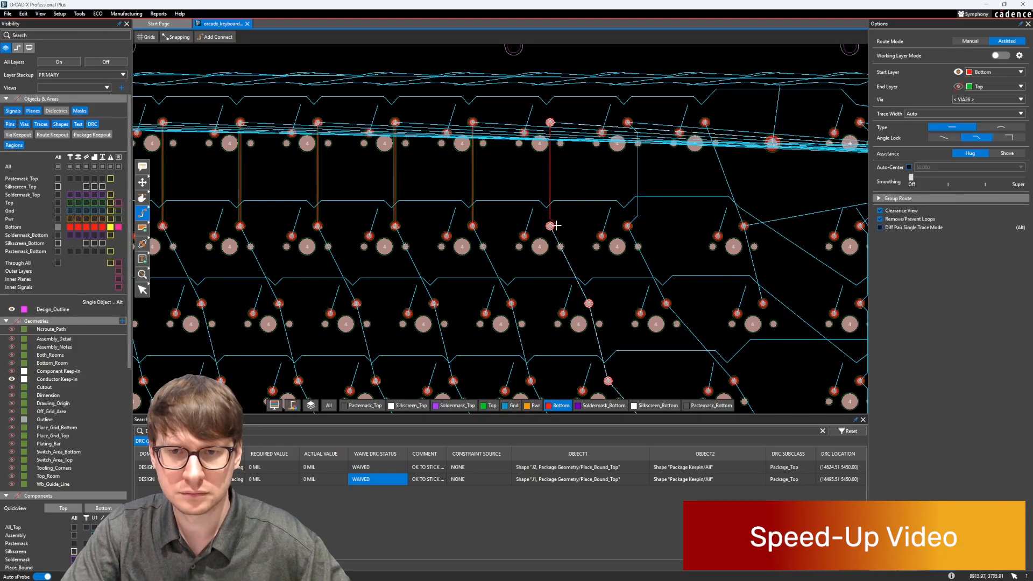
pyautogui.click(551, 226)
pyautogui.click(628, 123)
pyautogui.click(627, 226)
pyautogui.click(705, 123)
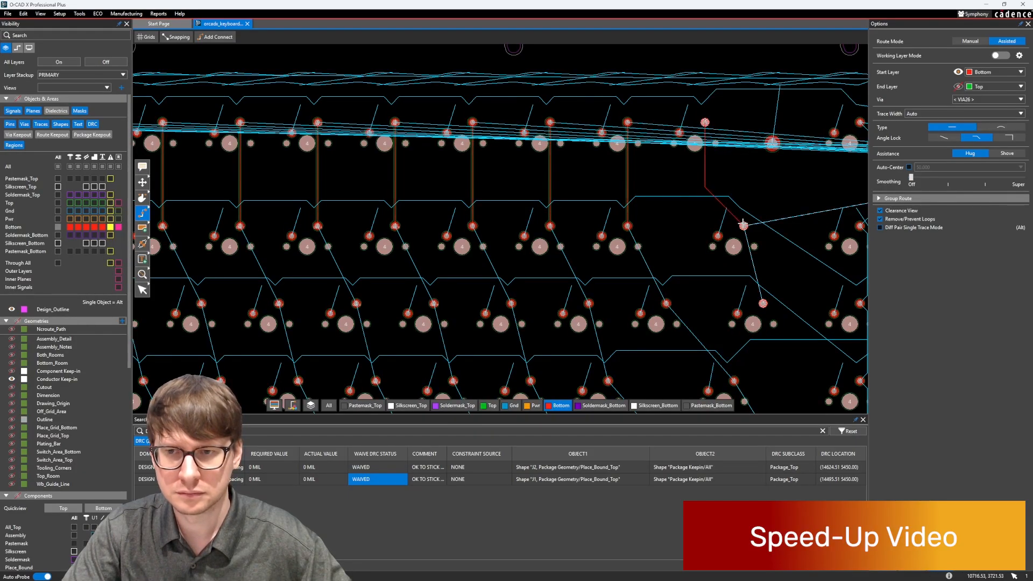
pyautogui.click(743, 226)
# - Route COL_3 from the second-row pad through the third-, fourth- and fifth-row pads to the bottom-row pad
pyautogui.moveTo(433, 231)
pyautogui.mouseDown(button='middle')
pyautogui.moveTo(756, 162)
pyautogui.moveTo(957, 150)
pyautogui.mouseUp(button='middle')
pyautogui.click(453, 145)
pyautogui.click(492, 222)
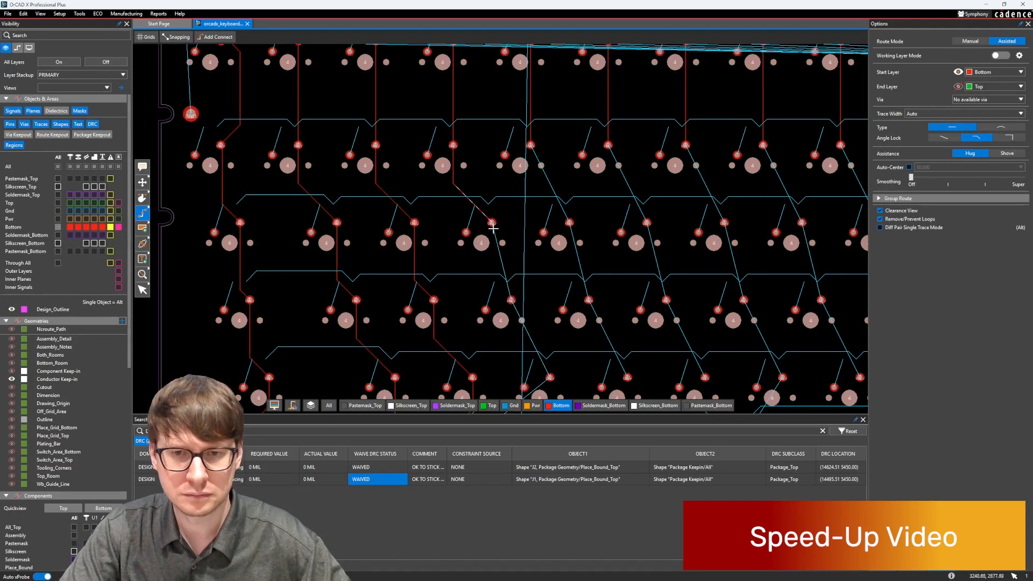
pyautogui.click(492, 222)
pyautogui.moveTo(511, 299); pyautogui.dragTo(492, 194, button='middle')
pyautogui.click(493, 194)
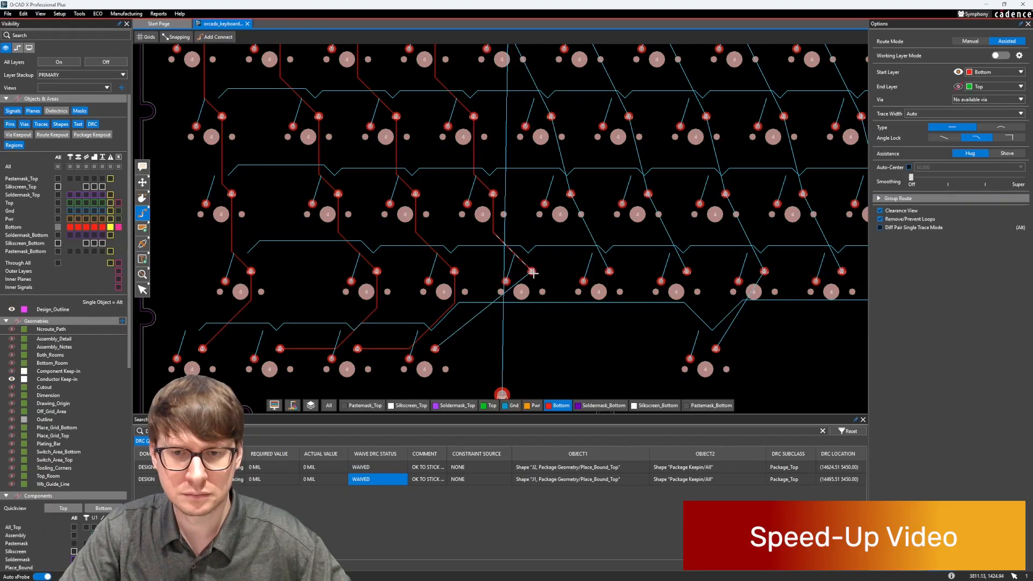
pyautogui.click(531, 271)
pyautogui.click(435, 349)
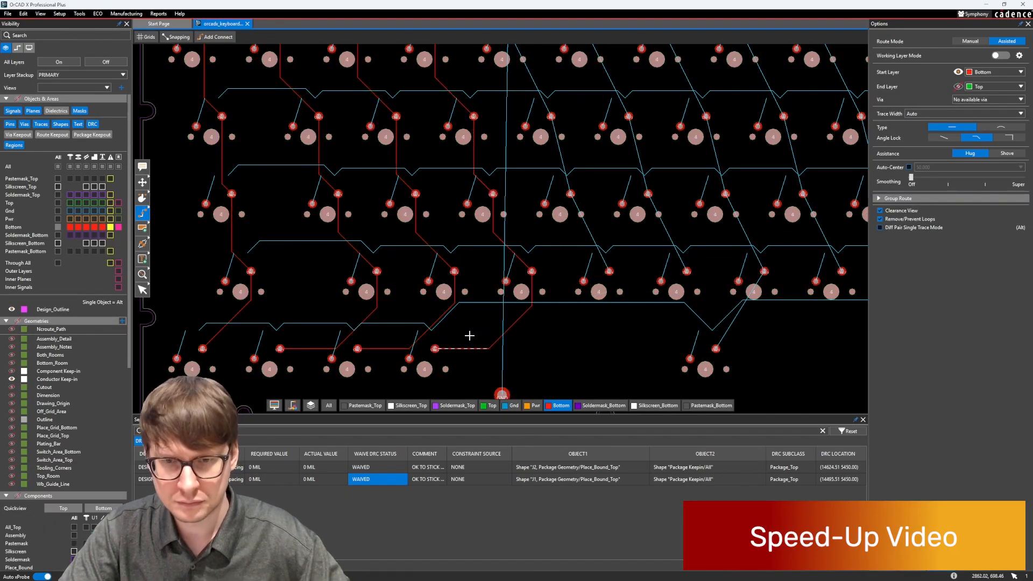
# - Route COL_4 and COL_5 from their second-row pads through the third- and fourth-row pads to their fifth-row pads
pyautogui.moveTo(585, 245); pyautogui.dragTo(492, 238, button='middle')
pyautogui.scroll(-1, 513, 235)
pyautogui.scroll(1, 504, 154)
pyautogui.click(460, 159)
pyautogui.click(498, 236)
pyautogui.click(493, 238)
pyautogui.click(531, 316)
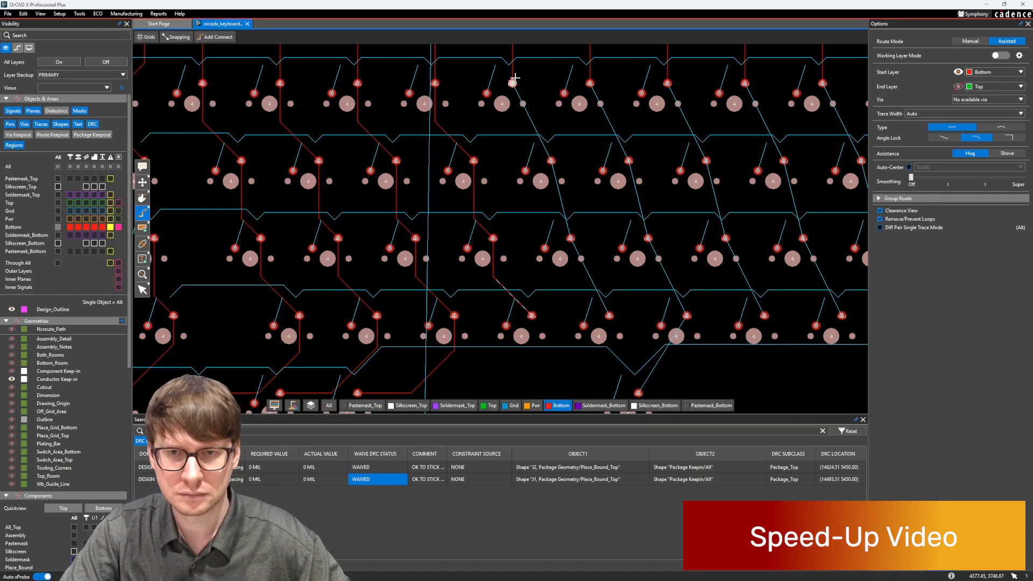
pyautogui.click(512, 83)
pyautogui.click(550, 160)
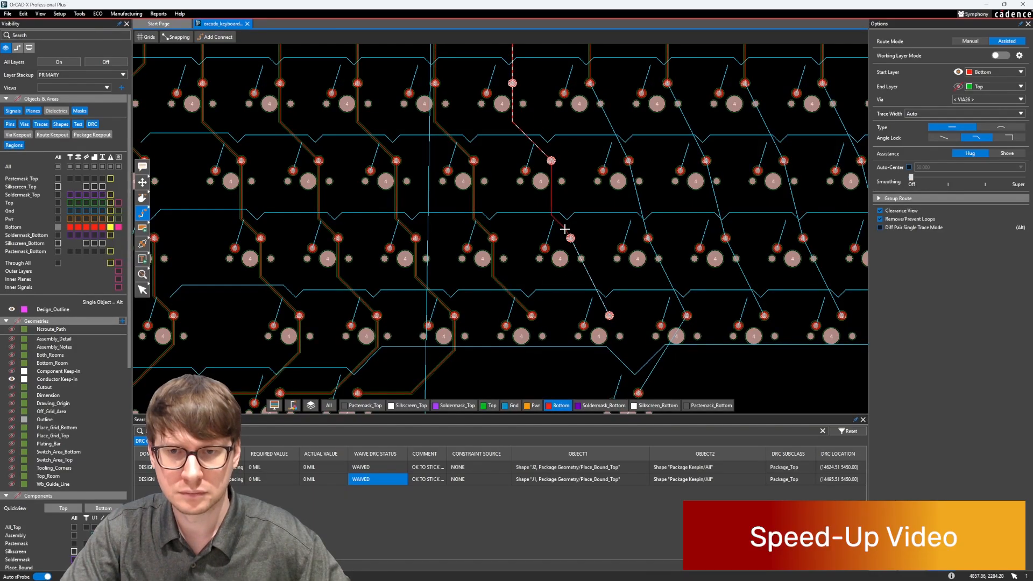
pyautogui.click(610, 316)
# - Route COL_6 from the second-row pad through the third-, fourth- and fifth-row pads to its bottom-row pad
pyautogui.moveTo(647, 278); pyautogui.dragTo(546, 270, button='middle')
pyautogui.click(488, 75)
pyautogui.click(527, 151)
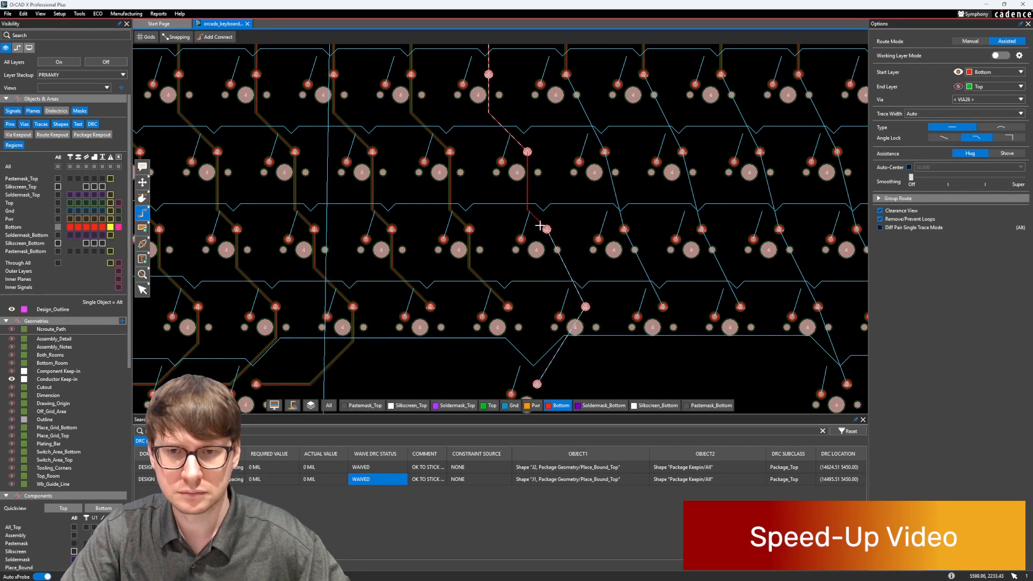
pyautogui.click(547, 229)
pyautogui.click(585, 307)
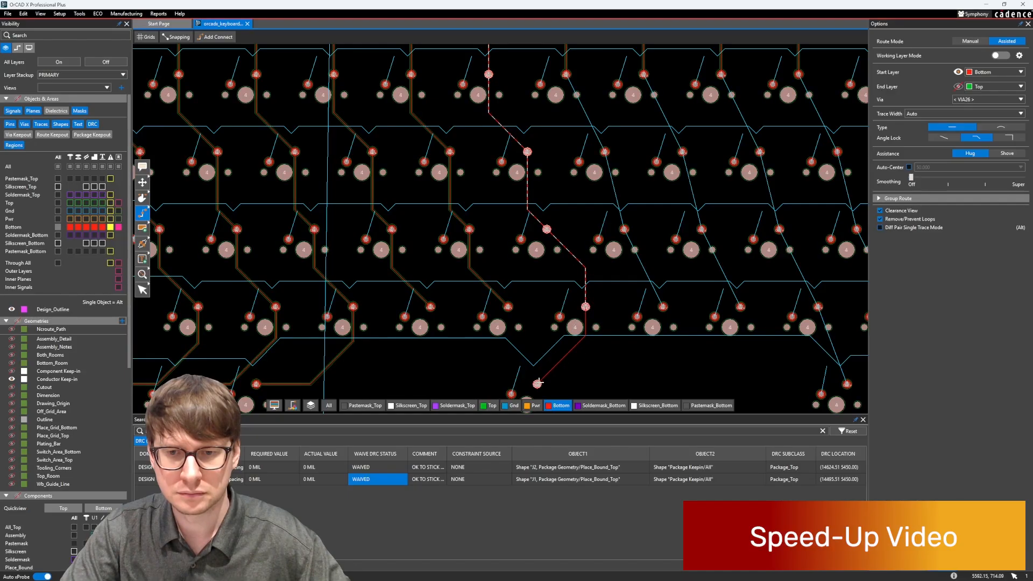
pyautogui.click(537, 384)
# - Route COL_7 between its second-row and fifth-row pads, passing through the third- and fourth-row pads
pyautogui.click(566, 74)
pyautogui.click(605, 152)
pyautogui.click(624, 229)
pyautogui.click(605, 151)
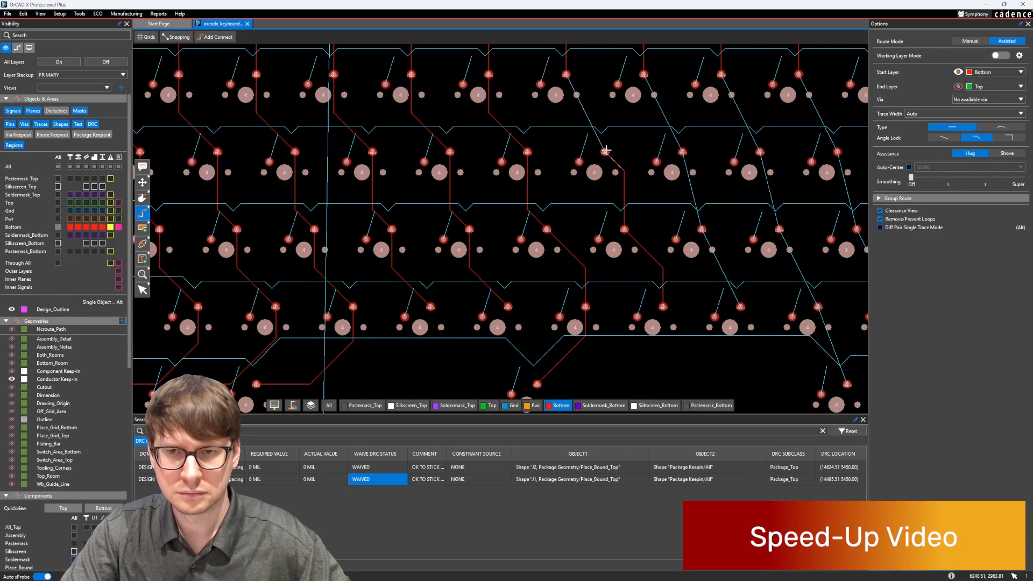
pyautogui.click(605, 151)
pyautogui.click(567, 74)
# - Route COL_8 from the second-row pad through the third- and fourth-row pads to its fifth-row pad
pyautogui.click(643, 74)
pyautogui.click(683, 153)
pyautogui.click(683, 153)
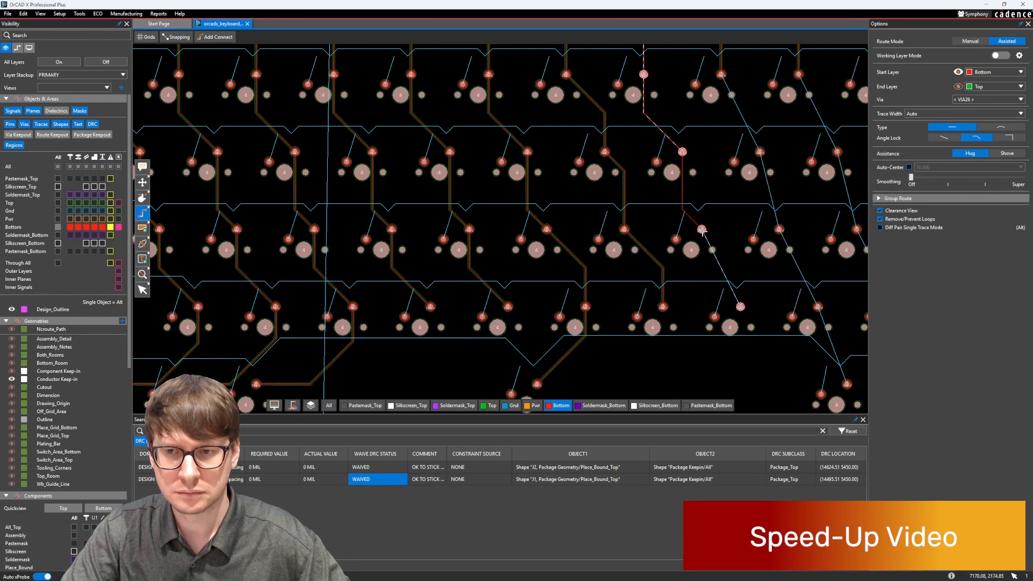
pyautogui.click(702, 230)
pyautogui.click(702, 229)
pyautogui.click(740, 306)
# - Route COL_9 from the bottom-row pad up through the fifth-, fourth- and third-row pads to its second-row pad
pyautogui.moveTo(749, 287); pyautogui.dragTo(554, 266, button='middle')
pyautogui.click(651, 364)
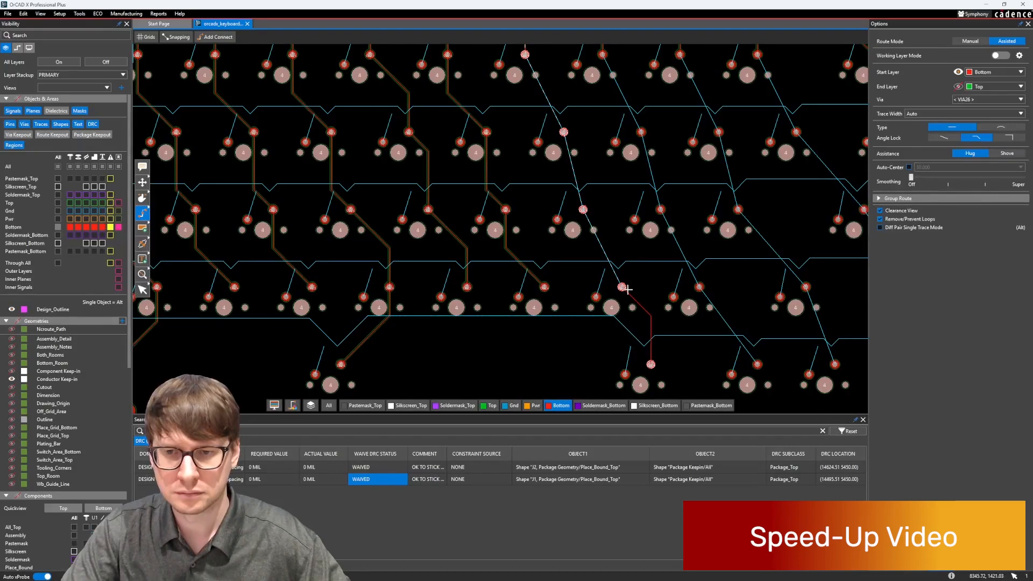
pyautogui.click(584, 210)
pyautogui.click(583, 210)
pyautogui.click(564, 132)
pyautogui.click(564, 132)
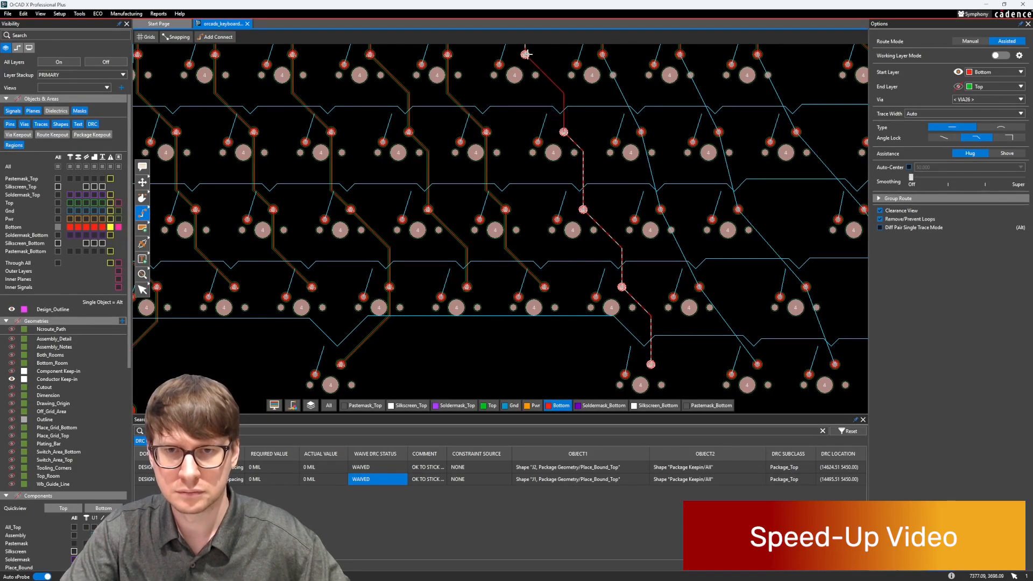
pyautogui.click(525, 54)
# - Route COL_10 from the second-row pad down through the intermediate row pads to its bottom-row pad
pyautogui.moveTo(530, 60); pyautogui.dragTo(517, 220, button='middle')
pyautogui.click(590, 214)
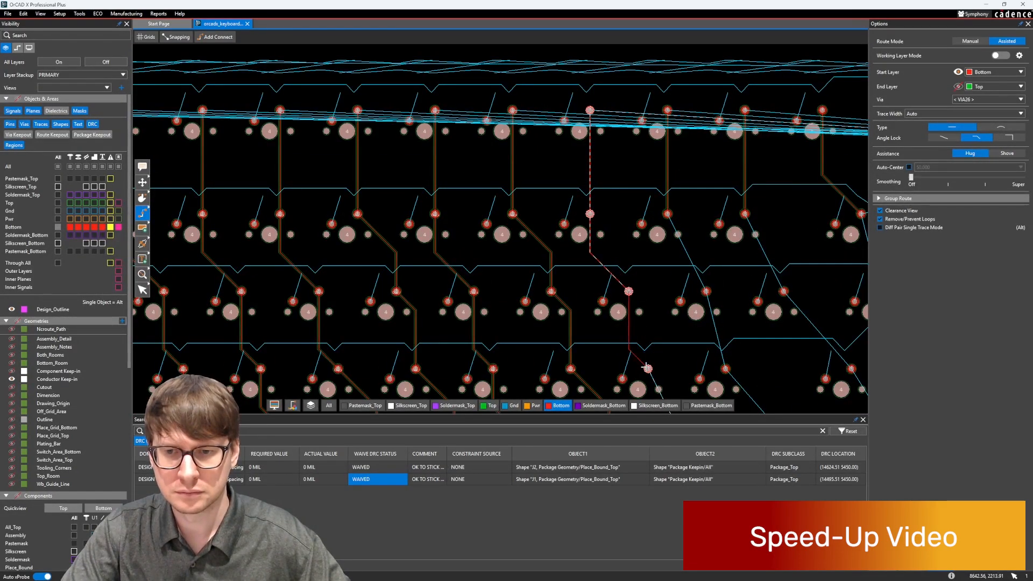
pyautogui.click(647, 368)
pyautogui.moveTo(653, 370); pyautogui.dragTo(599, 253, button='middle')
pyautogui.click(593, 252)
pyautogui.click(632, 330)
pyautogui.moveTo(638, 308); pyautogui.dragTo(599, 224, button='middle')
pyautogui.click(592, 245)
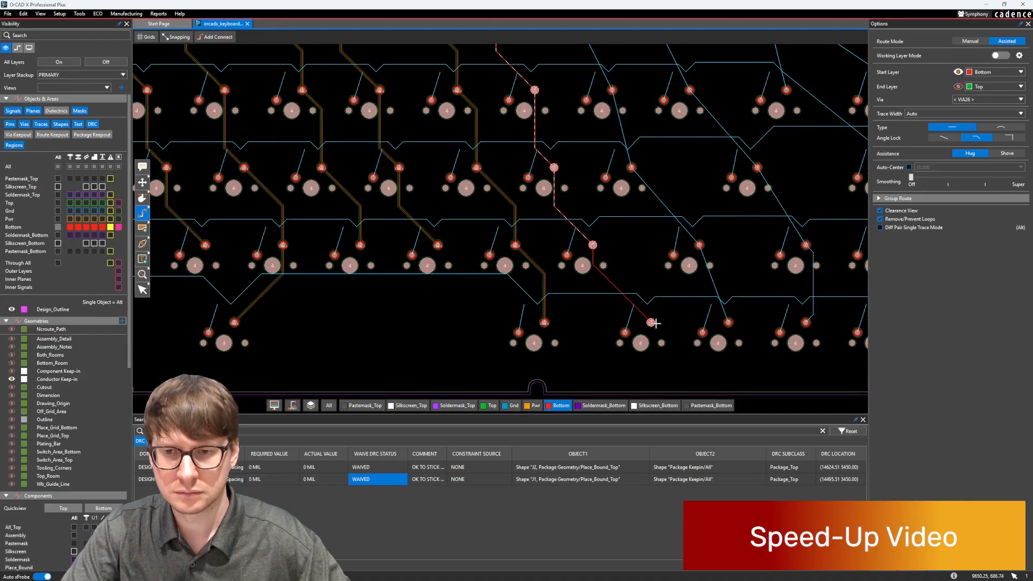
pyautogui.click(651, 322)
# - Route COL_11 from its second-row pad down to the bottom row, and COL_12 from its bottom-row pad up to the second row
pyautogui.moveTo(611, 151); pyautogui.dragTo(570, 312, button='middle')
pyautogui.click(532, 173)
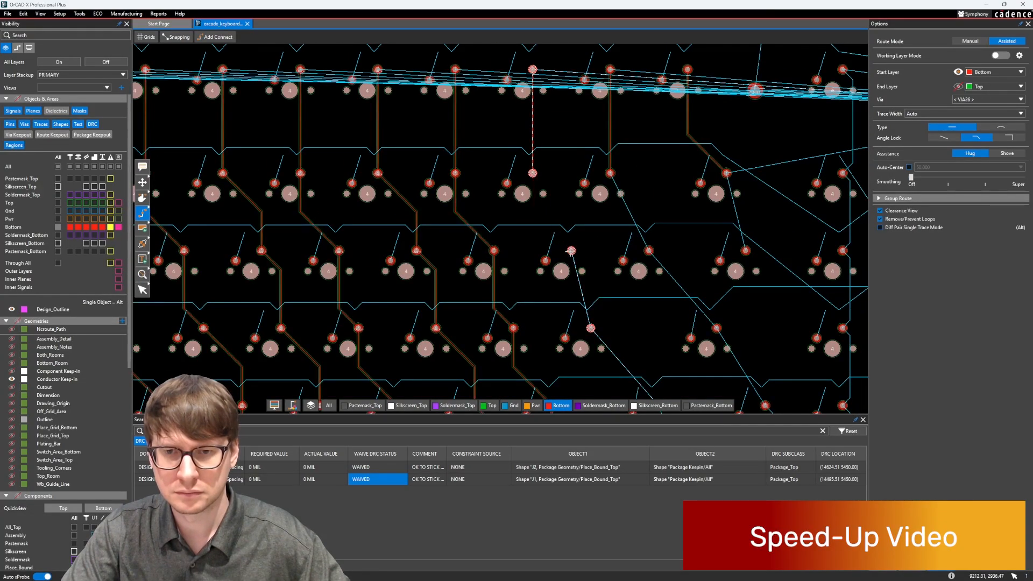
pyautogui.click(590, 327)
pyautogui.moveTo(654, 344); pyautogui.dragTo(627, 233, button='middle')
pyautogui.click(631, 295)
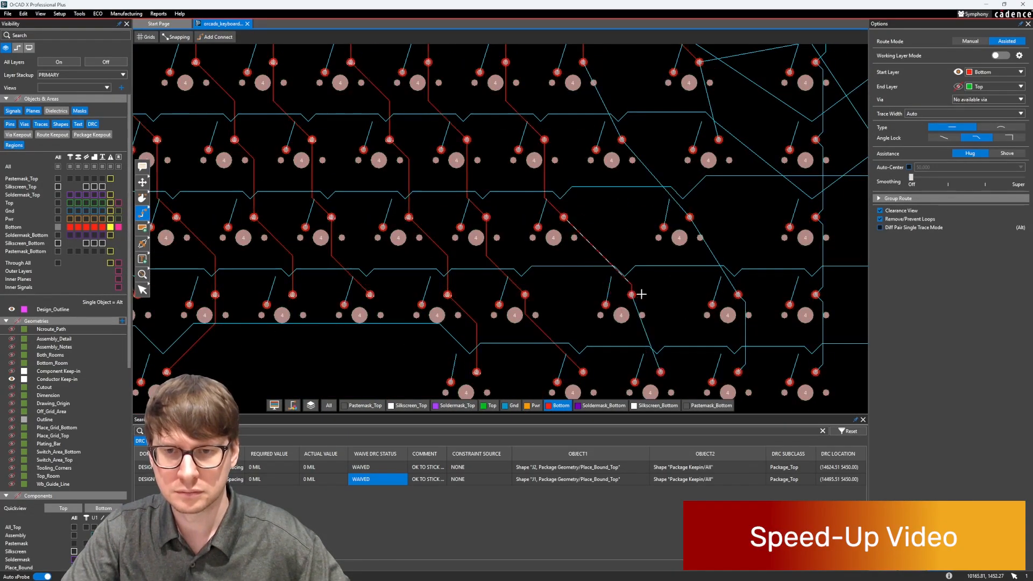
pyautogui.click(661, 370)
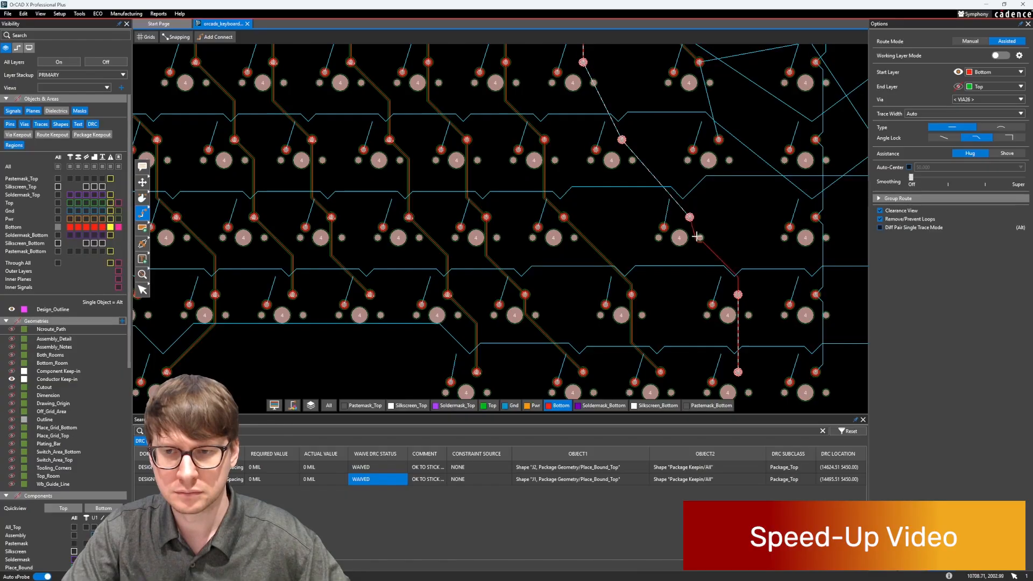
pyautogui.click(690, 217)
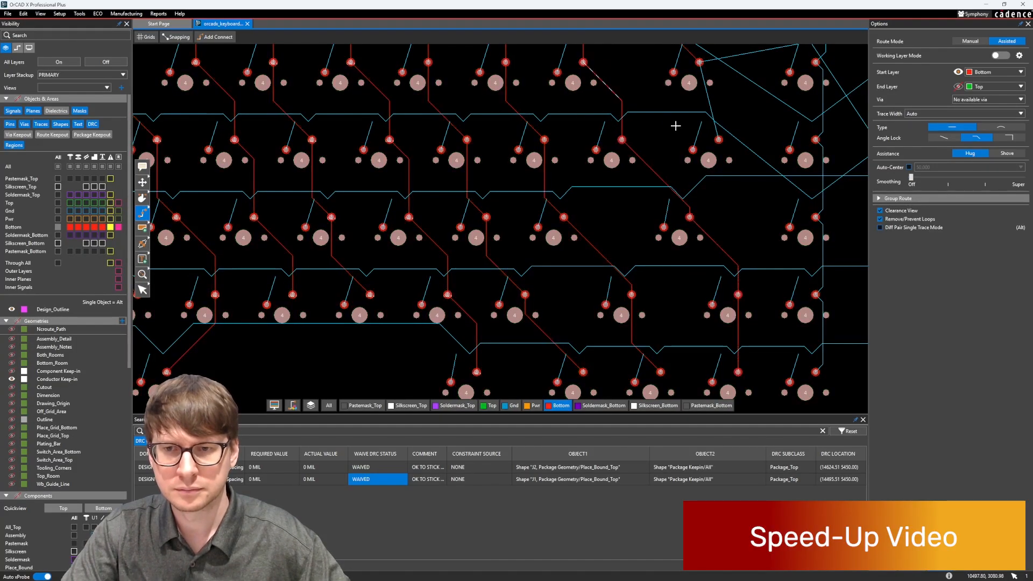
# - Route COL_14 as a straight vertical trace from the bottom-row pad up through every row to its first-row pad
pyautogui.scroll(-2, 700, 128)
pyautogui.moveTo(719, 184); pyautogui.dragTo(544, 202, button='middle')
pyautogui.scroll(1, 544, 202)
pyautogui.click(610, 339)
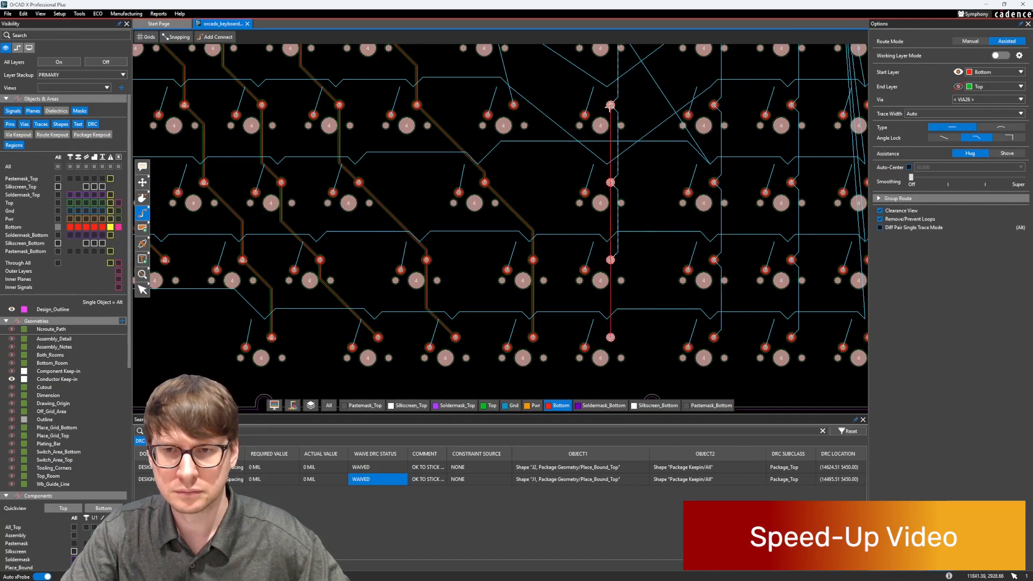
pyautogui.moveTo(610, 55)
pyautogui.mouseDown(button='middle')
pyautogui.moveTo(600, 163)
pyautogui.moveTo(585, 200)
pyautogui.mouseUp(button='middle')
pyautogui.click(599, 137)
pyautogui.click(585, 201)
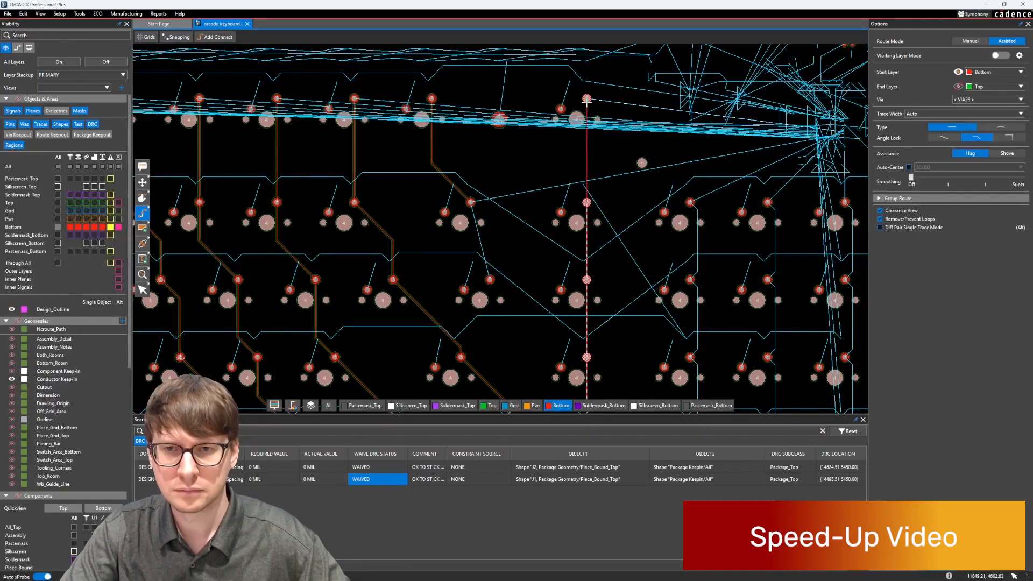
pyautogui.click(586, 98)
# - Route COL_15 vertically from the bottom-row pad up to its second-row pad
pyautogui.scroll(-1, 645, 161)
pyautogui.moveTo(663, 238); pyautogui.dragTo(578, 228, button='middle')
pyautogui.scroll(1, 588, 301)
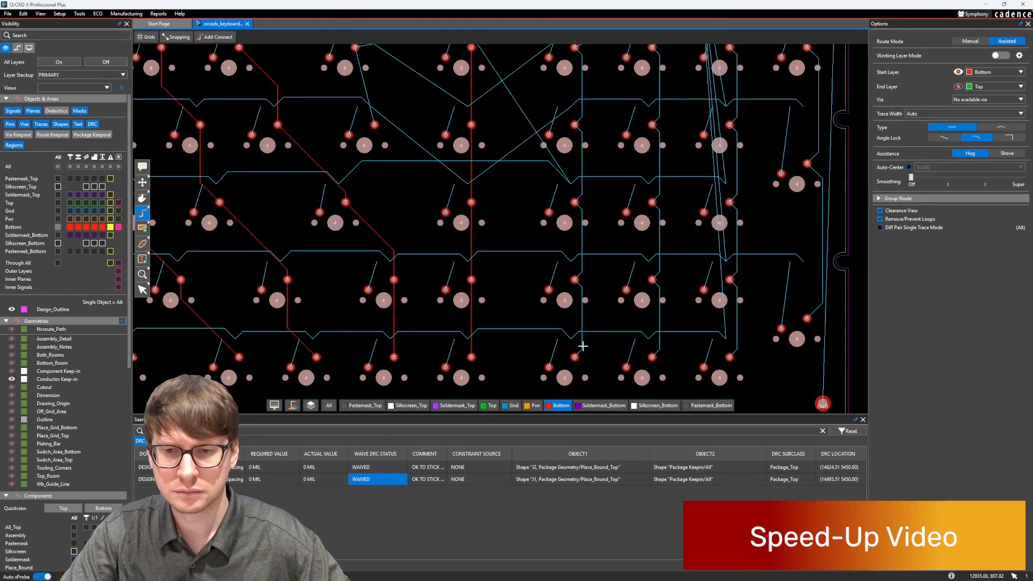
pyautogui.click(575, 356)
pyautogui.moveTo(580, 190); pyautogui.dragTo(563, 297, button='middle')
pyautogui.click(559, 153)
# - Route COL_16 and COL_17 vertically between their bottom-row and second-row pads
pyautogui.moveTo(654, 287); pyautogui.dragTo(633, 201, button='middle')
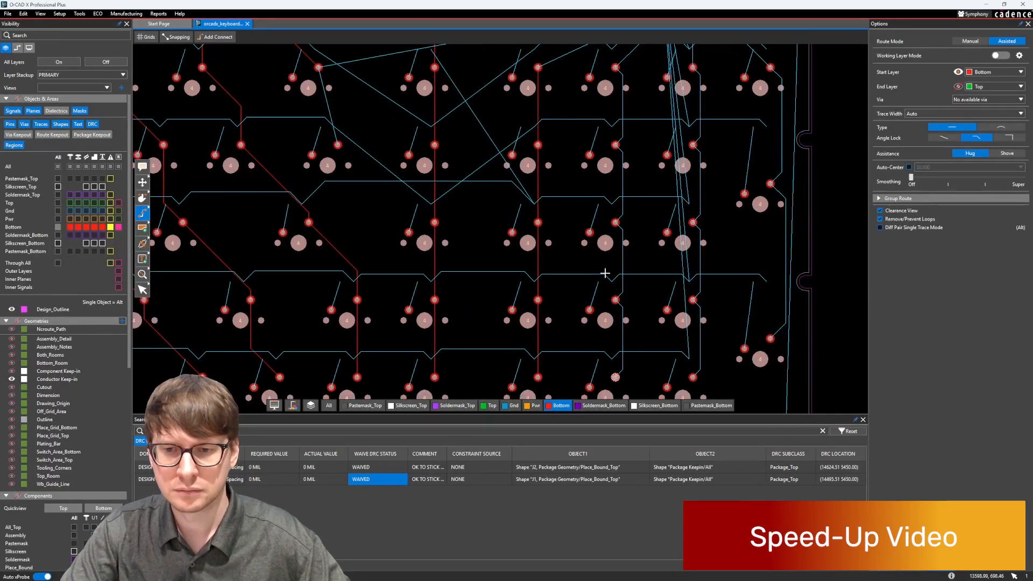
pyautogui.moveTo(605, 273); pyautogui.dragTo(581, 327, button='middle')
pyautogui.click(592, 121)
pyautogui.click(671, 120)
pyautogui.moveTo(667, 349)
pyautogui.mouseDown(button='middle')
pyautogui.moveTo(670, 230)
pyautogui.moveTo(652, 288)
pyautogui.mouseUp(button='middle')
pyautogui.click(672, 313)
# - Route COL_18 from its lowest pad up through the middle pad to its second-row pad, and end Add Connect
pyautogui.click(695, 329)
pyautogui.moveTo(694, 215); pyautogui.dragTo(657, 340, button='middle')
pyautogui.click(658, 300)
pyautogui.click(658, 184)
pyautogui.scroll(-1, 415, 253)
pyautogui.moveTo(416, 252); pyautogui.dragTo(739, 191, button='middle')
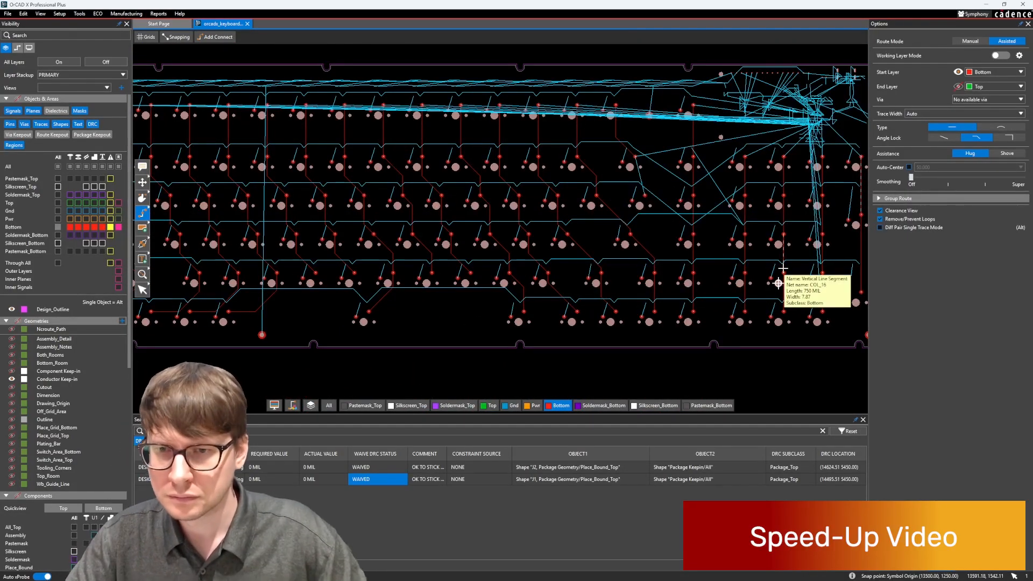
pyautogui.moveTo(724, 187); pyautogui.dragTo(662, 196, button='middle')
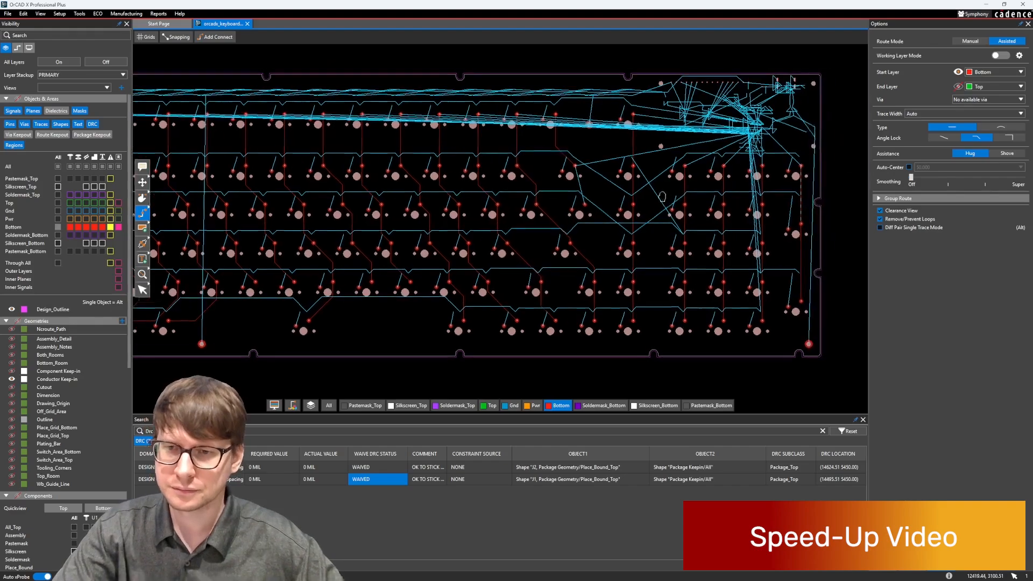
pyautogui.press('Escape')
# - Examine the net names on the pads and the remaining ratsnest lines around COL_13, COL_14 and COL_15
pyautogui.moveTo(496, 247); pyautogui.dragTo(644, 232, button='middle')
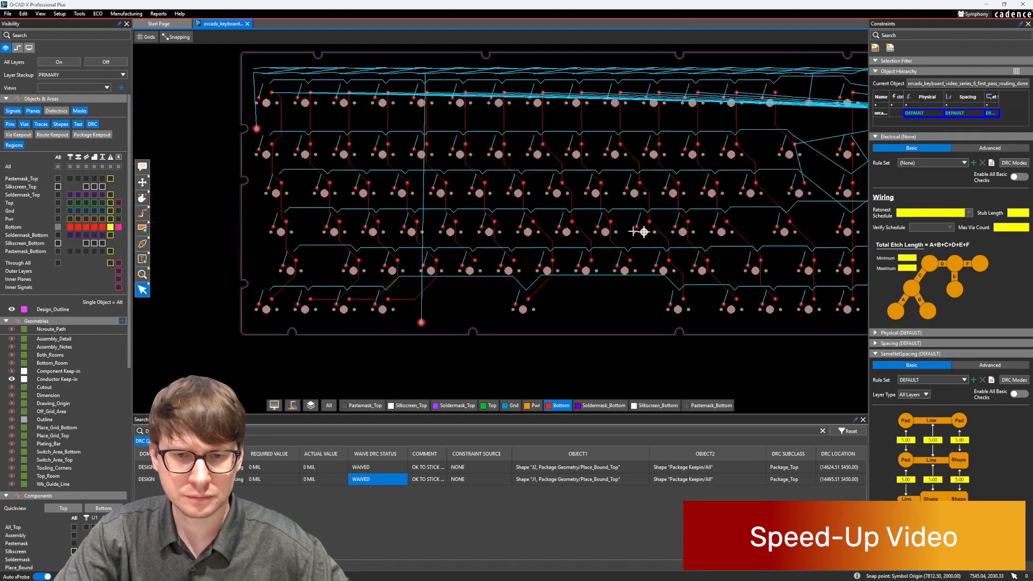
pyautogui.scroll(3, 644, 232)
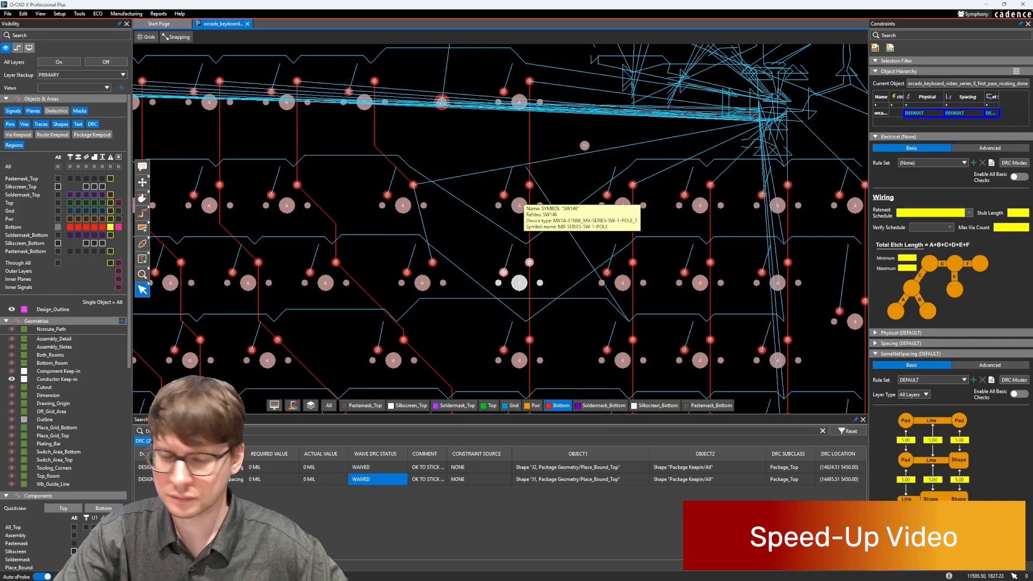
pyautogui.click(291, 538)
pyautogui.moveTo(554, 5); pyautogui.dragTo(556, 0)
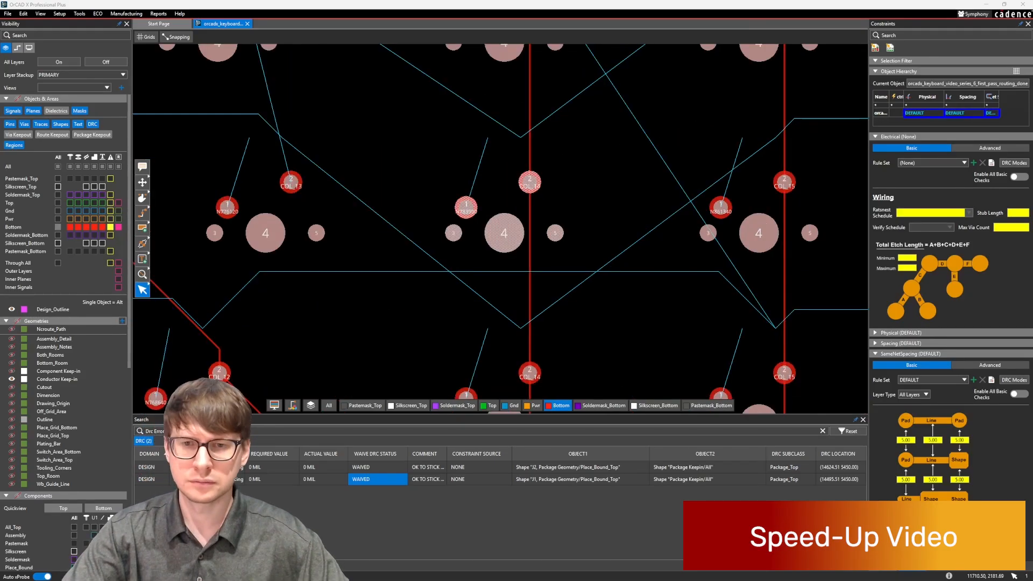
pyautogui.scroll(-3, 694, 271)
pyautogui.moveTo(722, 253); pyautogui.dragTo(667, 247, button='middle')
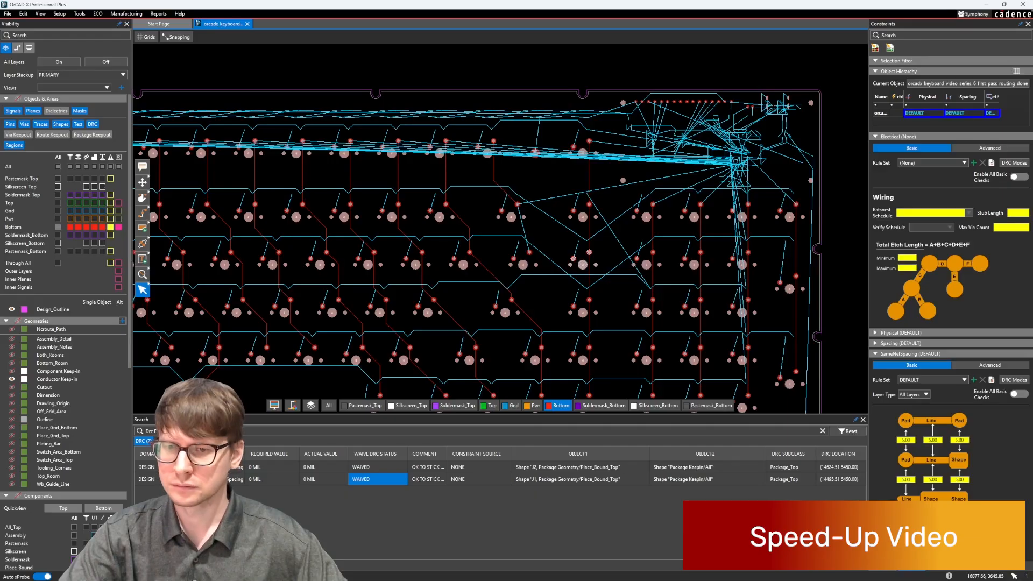
pyautogui.scroll(-2, 598, 256)
pyautogui.moveTo(609, 248); pyautogui.dragTo(650, 216, button='middle')
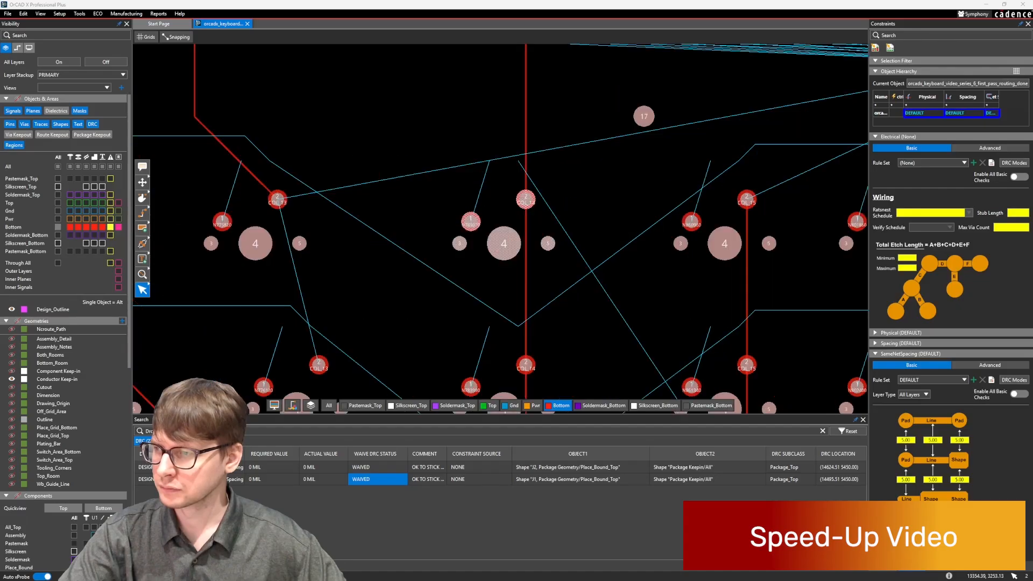
pyautogui.scroll(-3, 419, 175)
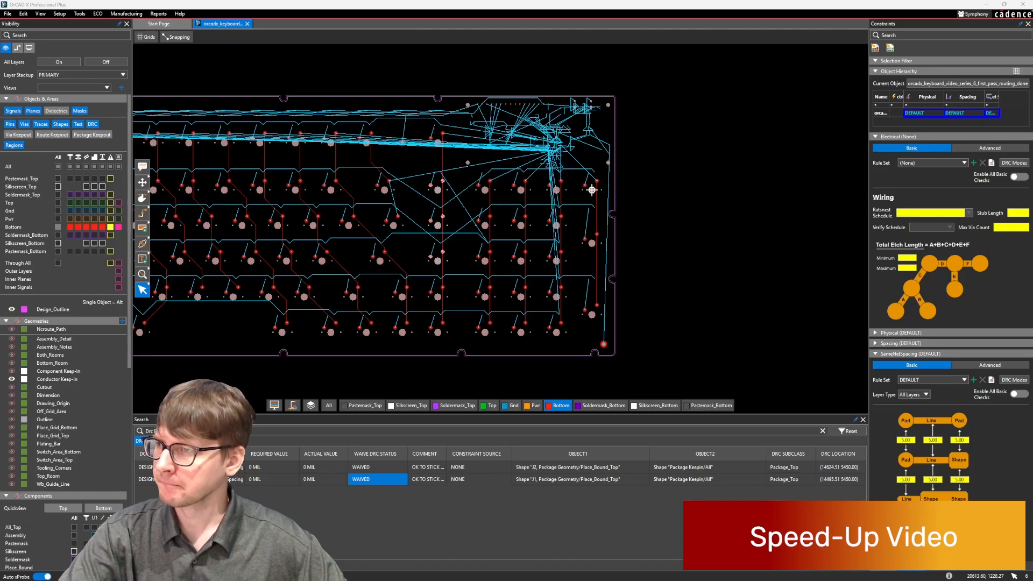
# - Update the layout by syncing it with the schematic project orcads_keyboard_video_series.opj
pyautogui.click(98, 15)
pyautogui.click(110, 24)
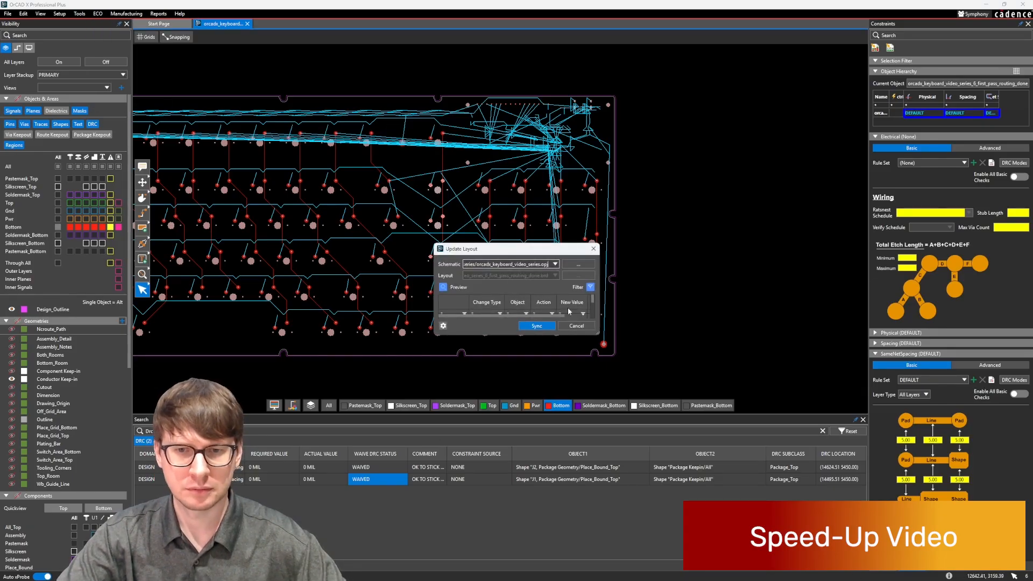
pyautogui.click(536, 326)
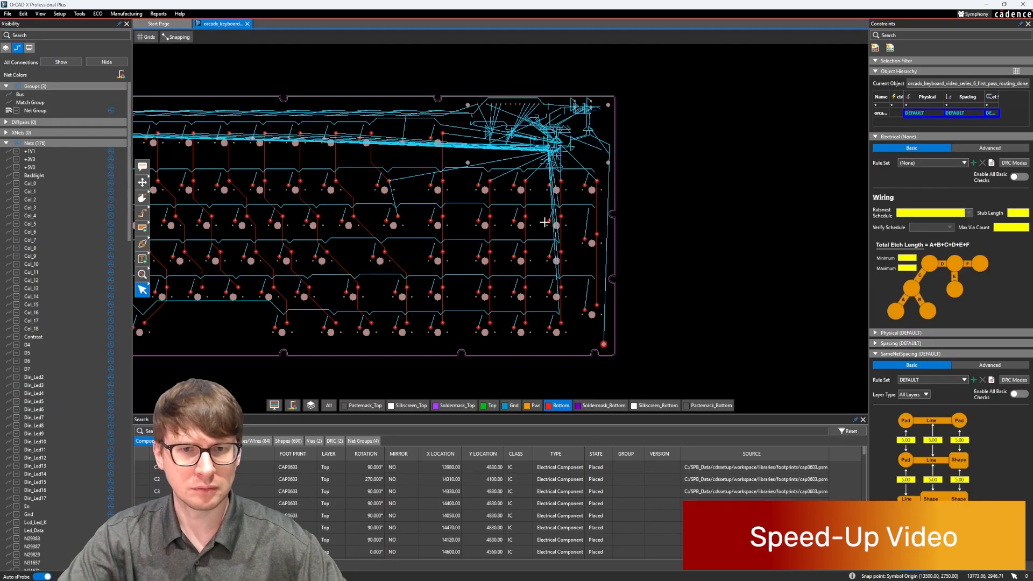
# - Connect COL_13's second- and third-row pads using Assisted Add Connect, with working layer mode off, start layer Bottom and end layer Top
pyautogui.scroll(2, 410, 191)
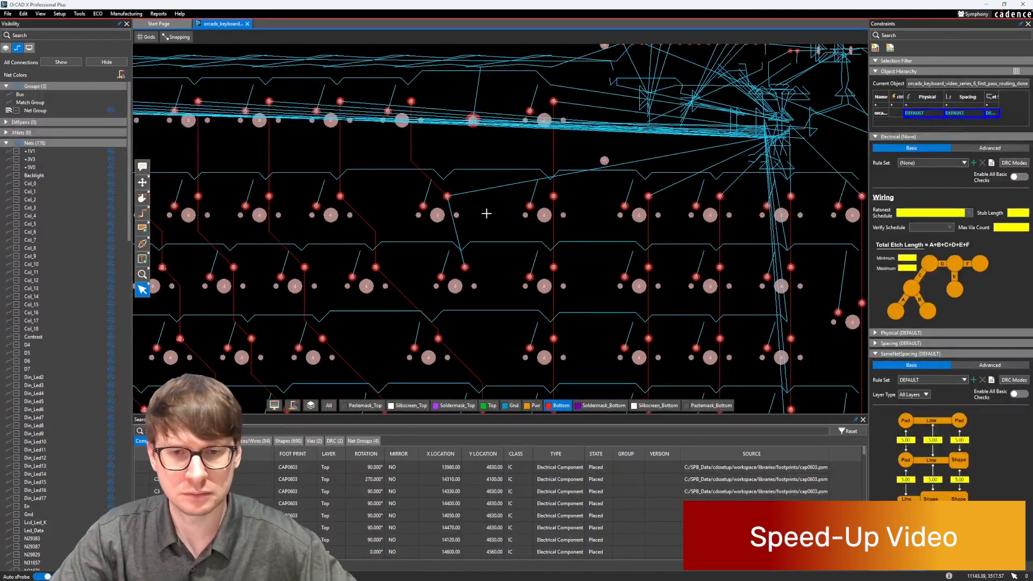
pyautogui.moveTo(486, 213); pyautogui.dragTo(507, 206, button='middle')
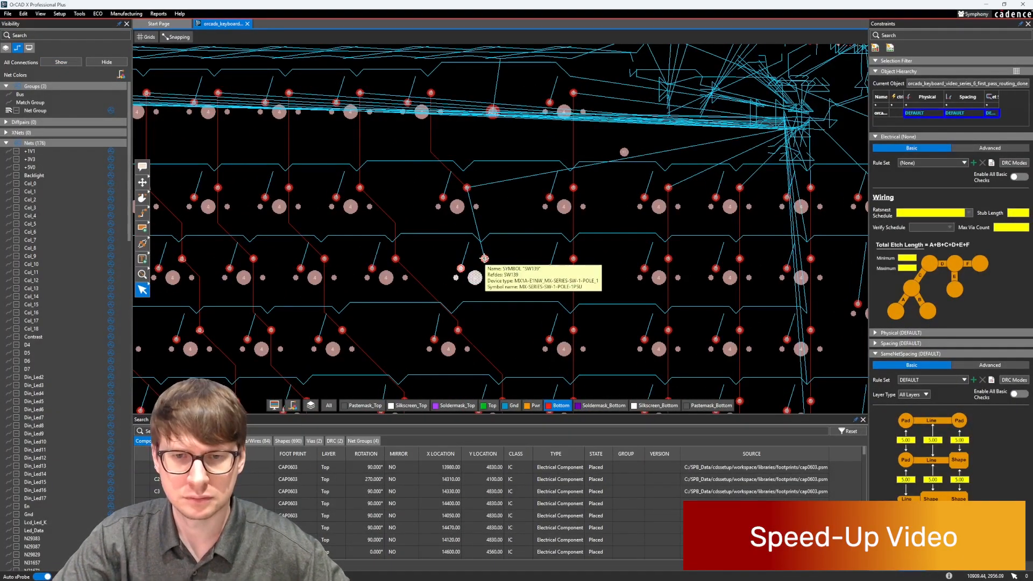
pyautogui.click(143, 213)
pyautogui.click(484, 259)
pyautogui.click(467, 187)
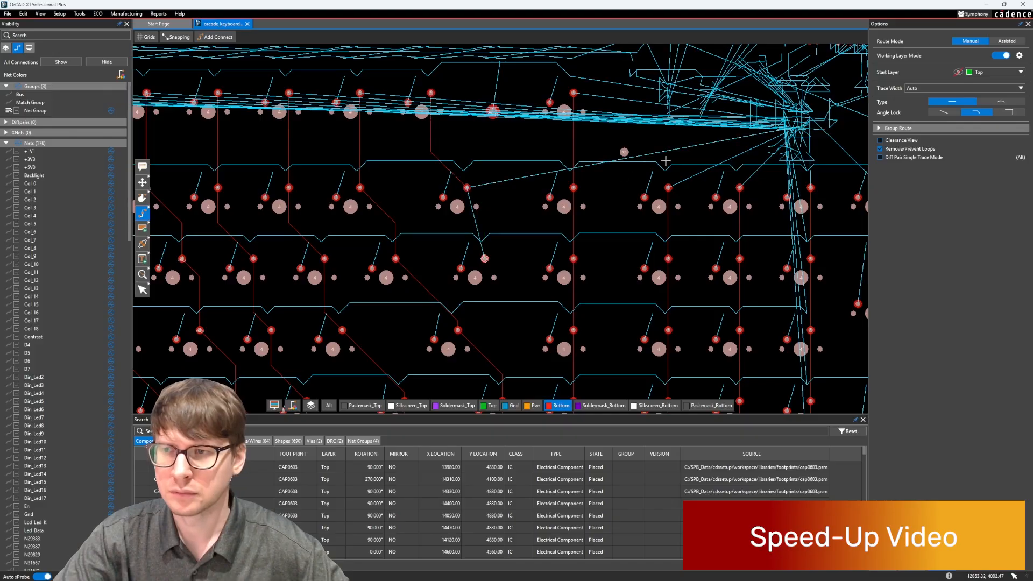
pyautogui.click(998, 42)
pyautogui.click(1002, 55)
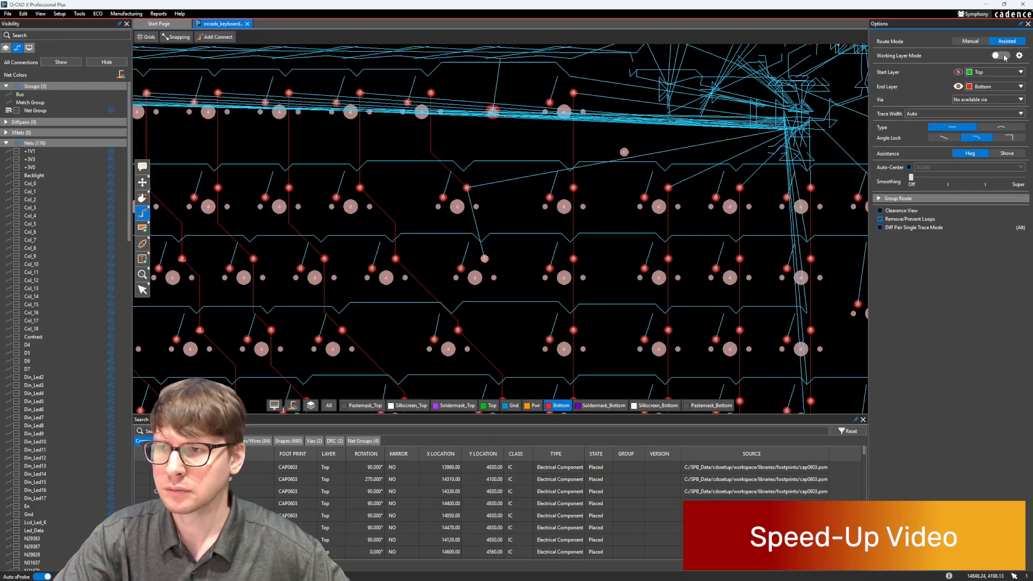
pyautogui.click(992, 72)
pyautogui.click(983, 98)
pyautogui.click(992, 87)
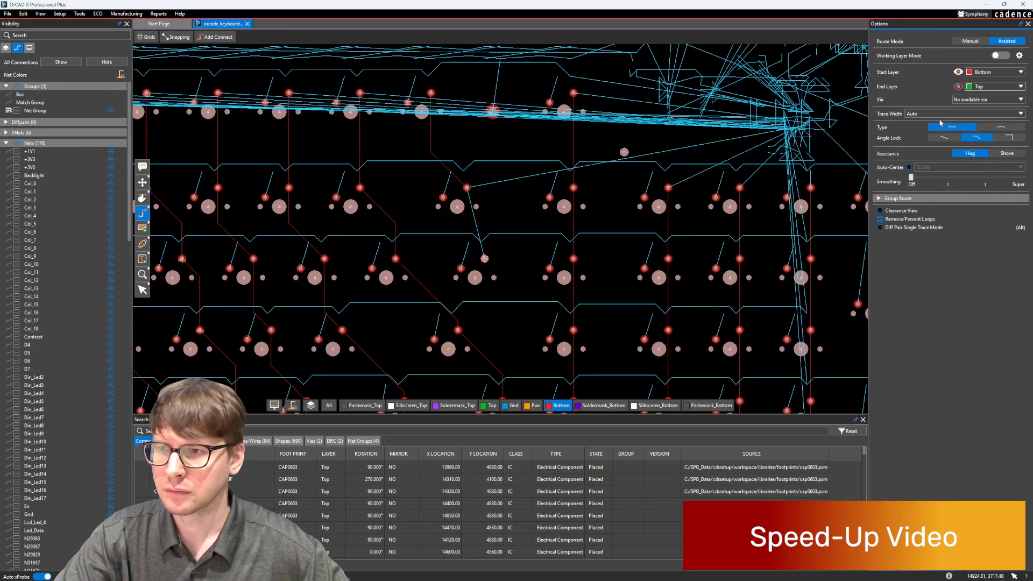
pyautogui.click(982, 97)
pyautogui.scroll(-2, 585, 205)
pyautogui.scroll(3, 491, 242)
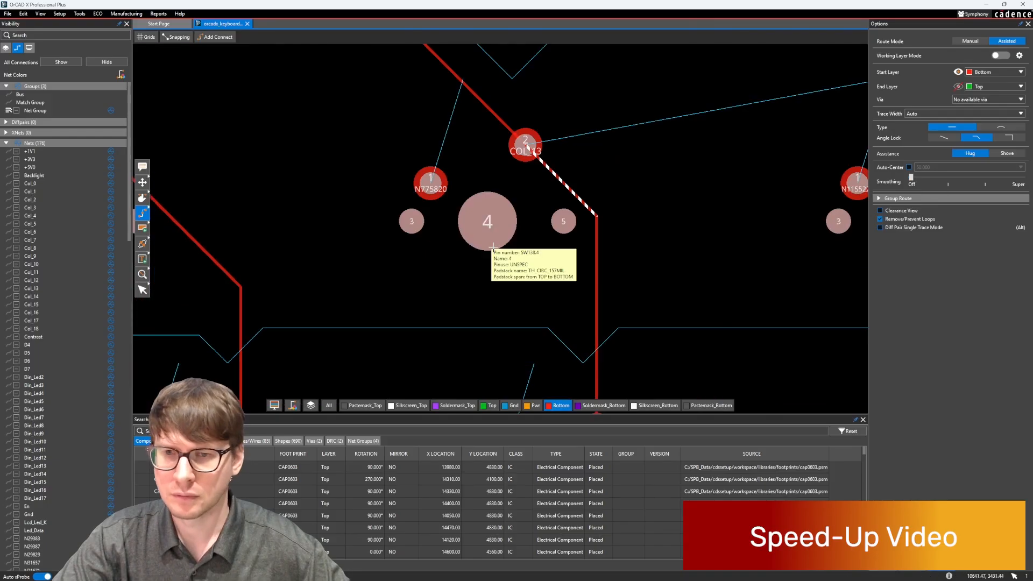
# - Display only the Top layer and examine the unrouted connections between switch pins and diode pads at the board's left end
pyautogui.scroll(-3, 491, 242)
pyautogui.moveTo(383, 274); pyautogui.dragTo(670, 206, button='middle')
pyautogui.scroll(3, 293, 143)
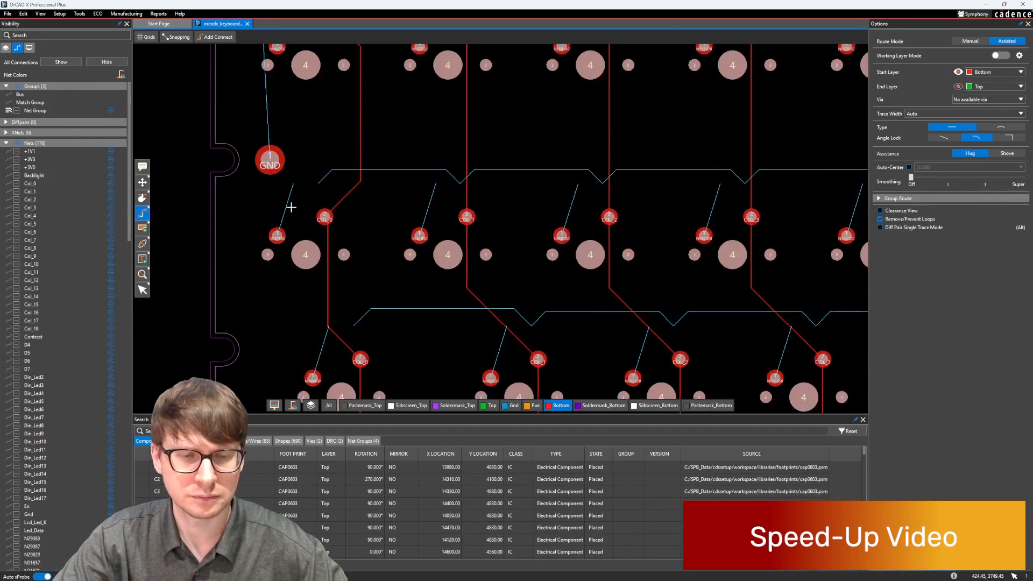
pyautogui.click(491, 405)
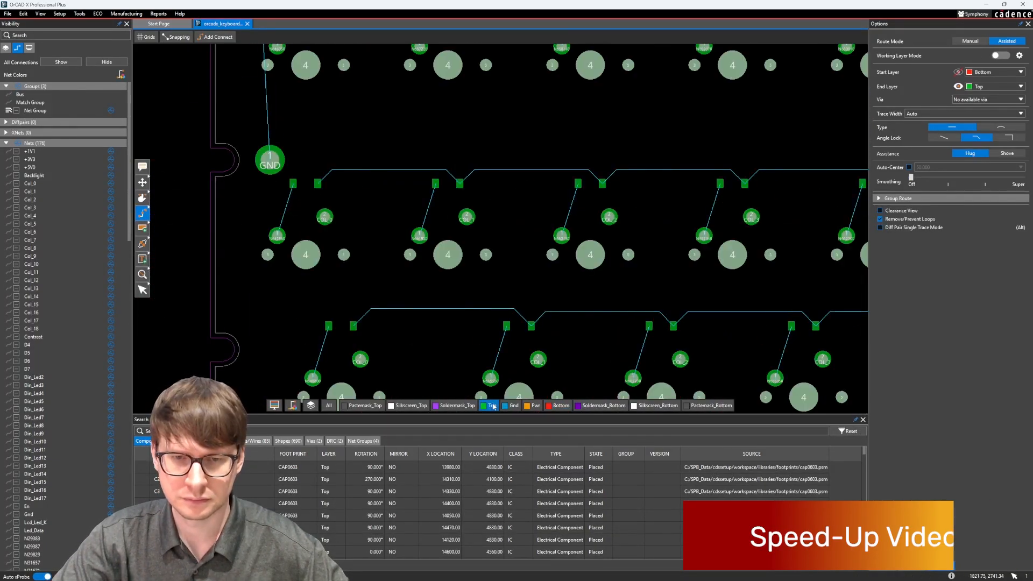
pyautogui.moveTo(530, 219); pyautogui.dragTo(550, 225, button='middle')
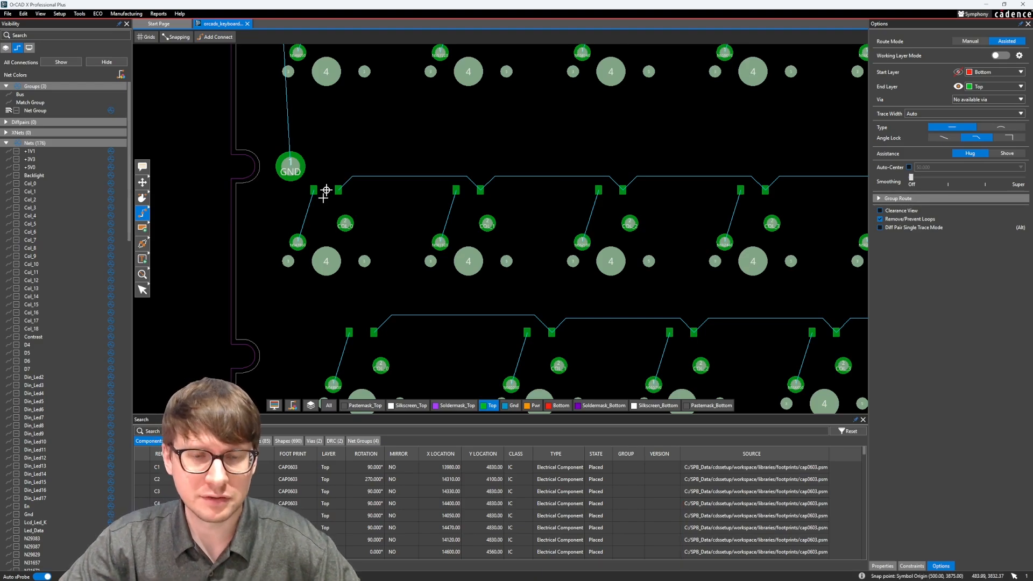
pyautogui.moveTo(298, 242)
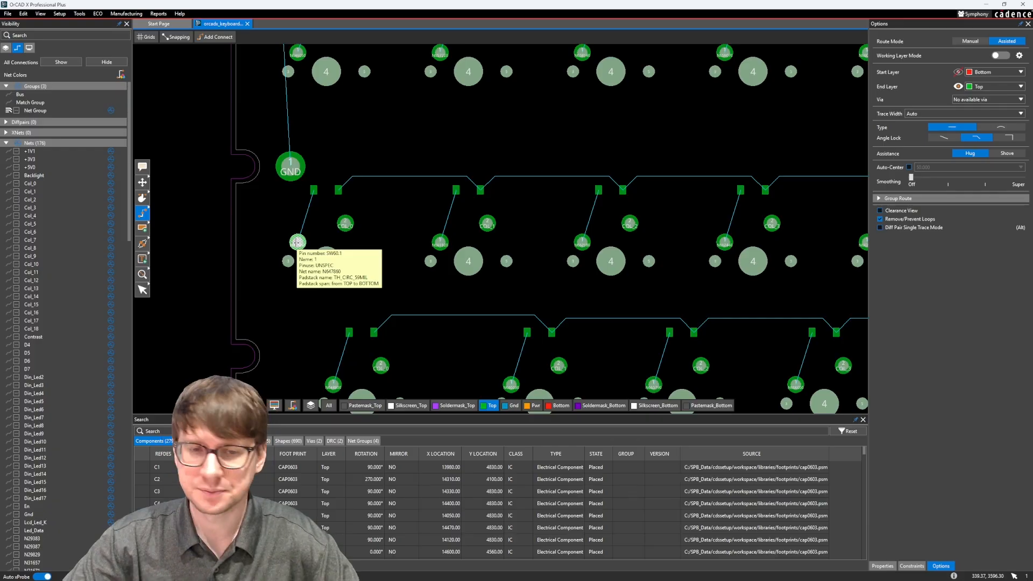
pyautogui.scroll(2, 377, 215)
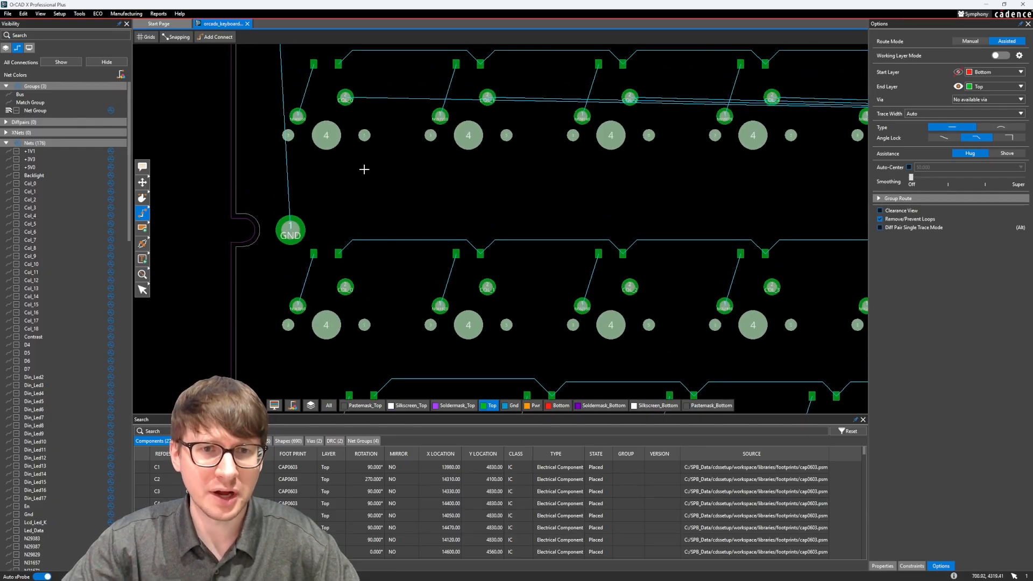
pyautogui.moveTo(309, 114); pyautogui.dragTo(281, 257, button='middle')
pyautogui.moveTo(319, 230)
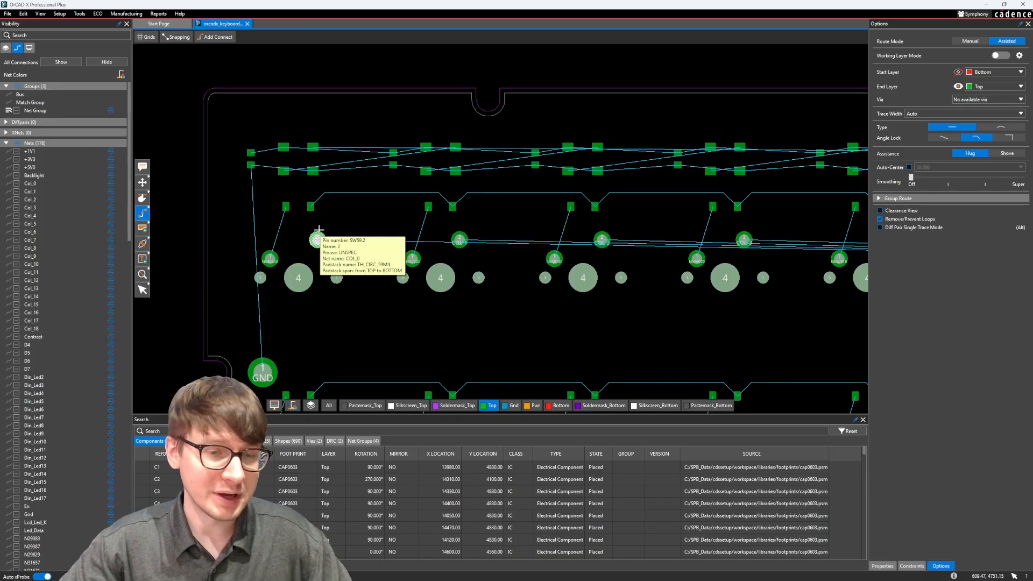
pyautogui.scroll(2, 281, 233)
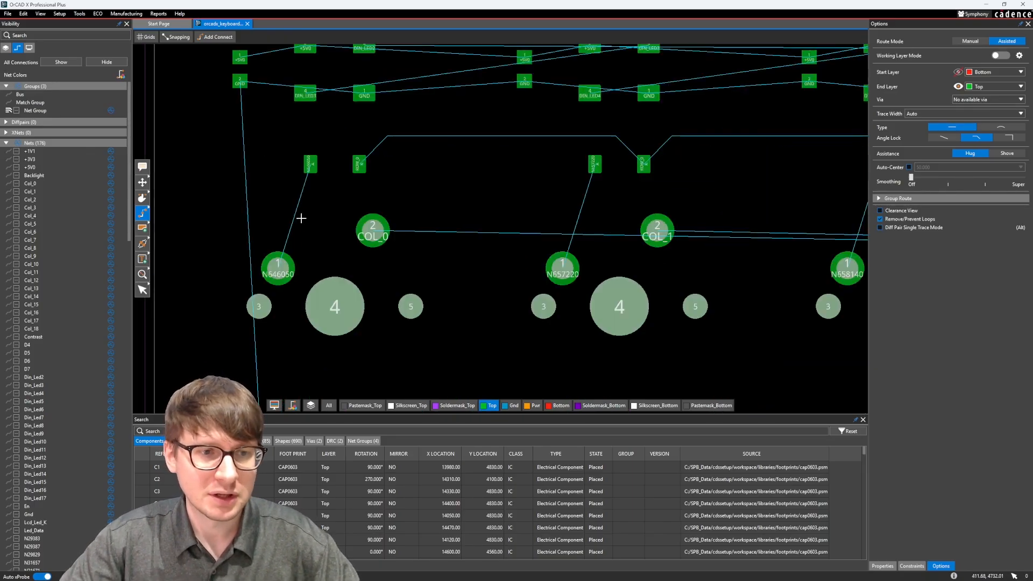
# - Set Add Connect's start layer to Top and end layer to Bottom, and turn on working layer mode
pyautogui.click(278, 265)
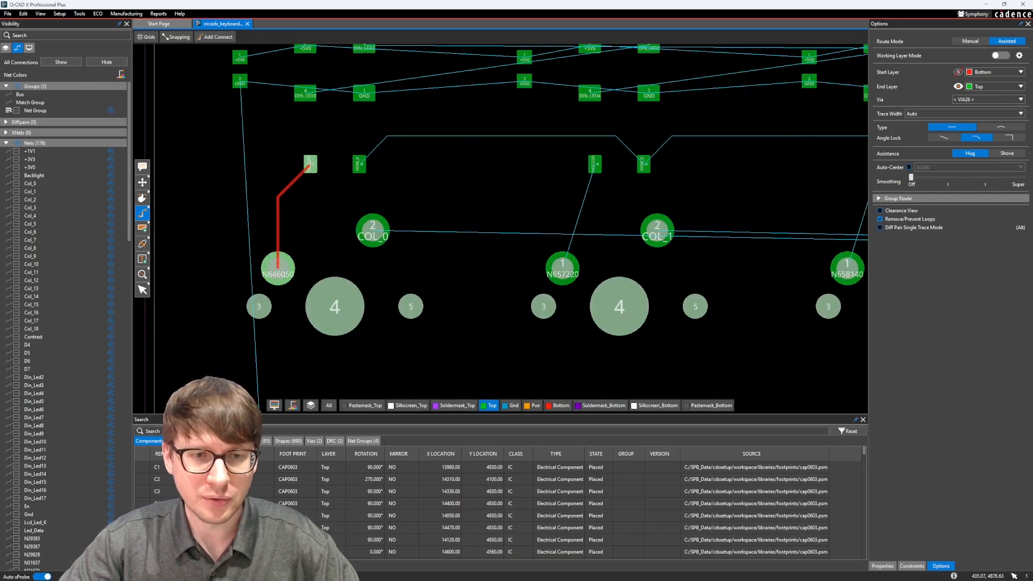
pyautogui.press('Escape')
pyautogui.click(989, 72)
pyautogui.click(979, 79)
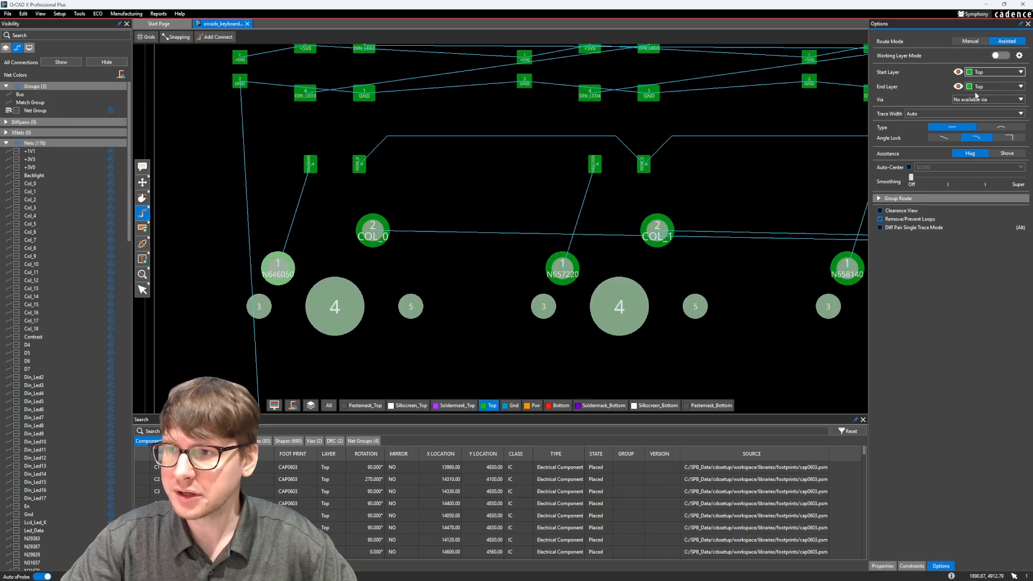
pyautogui.click(987, 87)
pyautogui.click(978, 113)
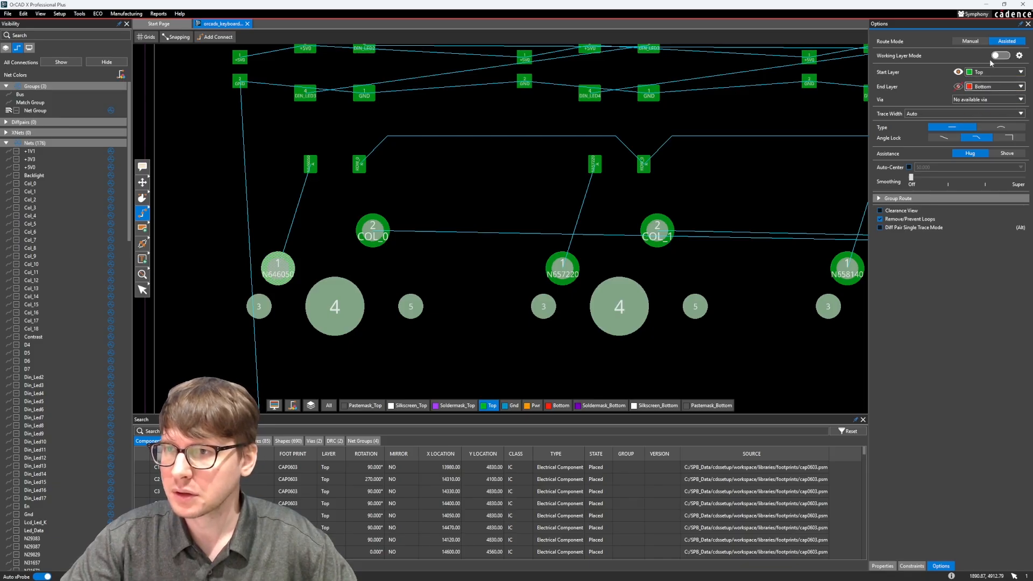
pyautogui.click(999, 55)
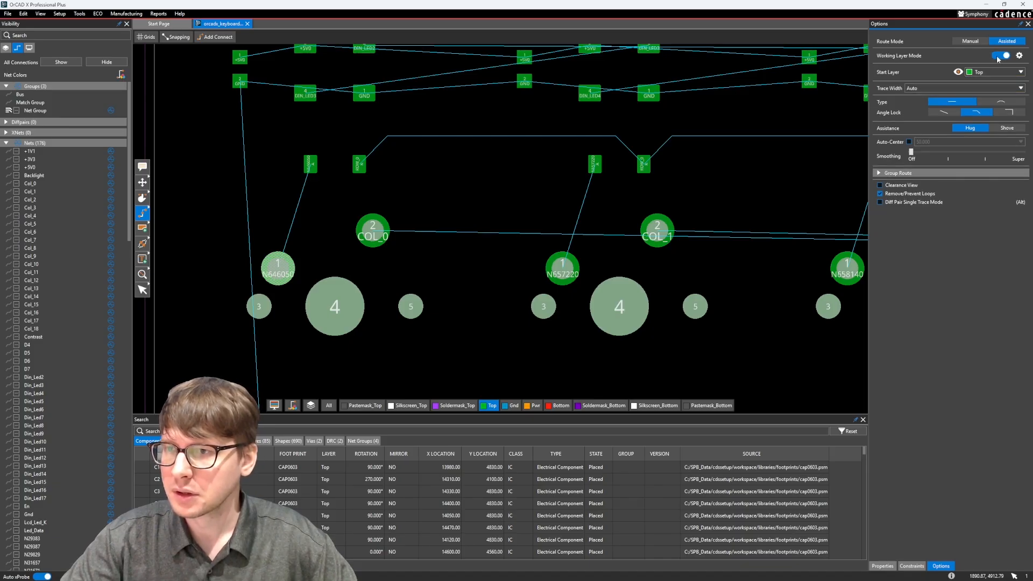
# - Route net N646050 on Top from switch pin 1 to its diode pad, and end Add Connect
pyautogui.click(278, 268)
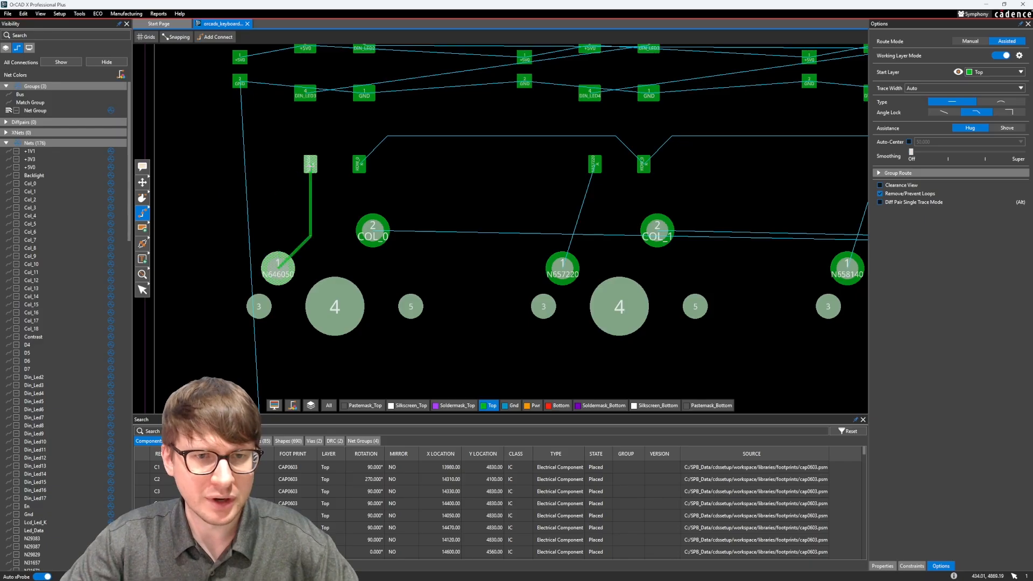
pyautogui.click(310, 164)
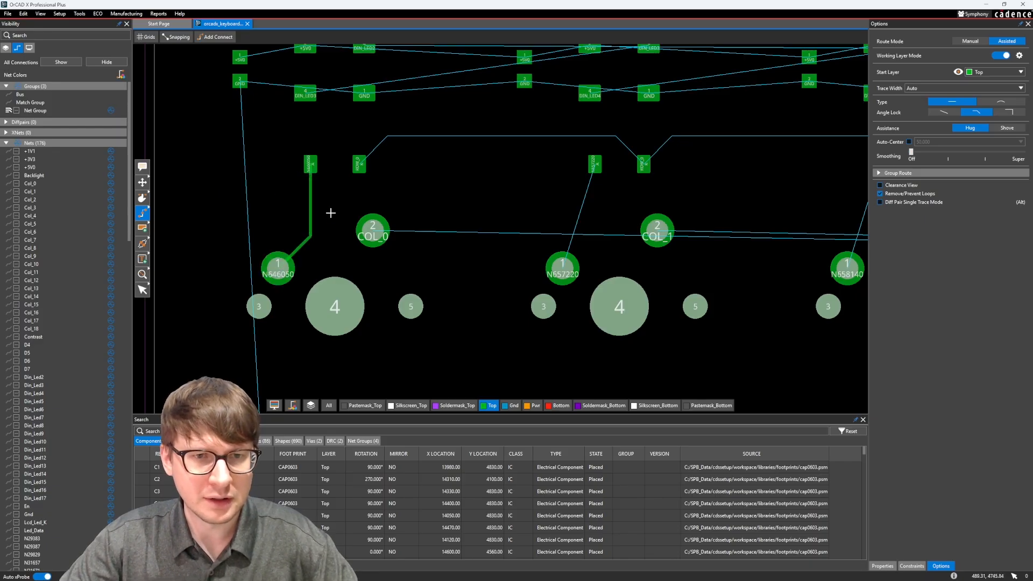
pyautogui.press('Escape')
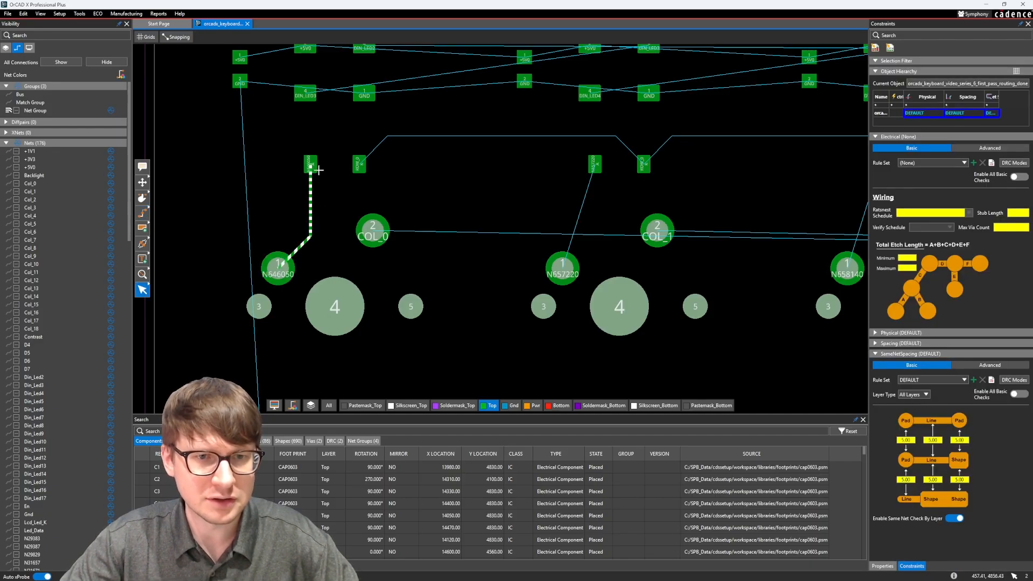
# - Enable object snapping to pin origins
pyautogui.click(177, 38)
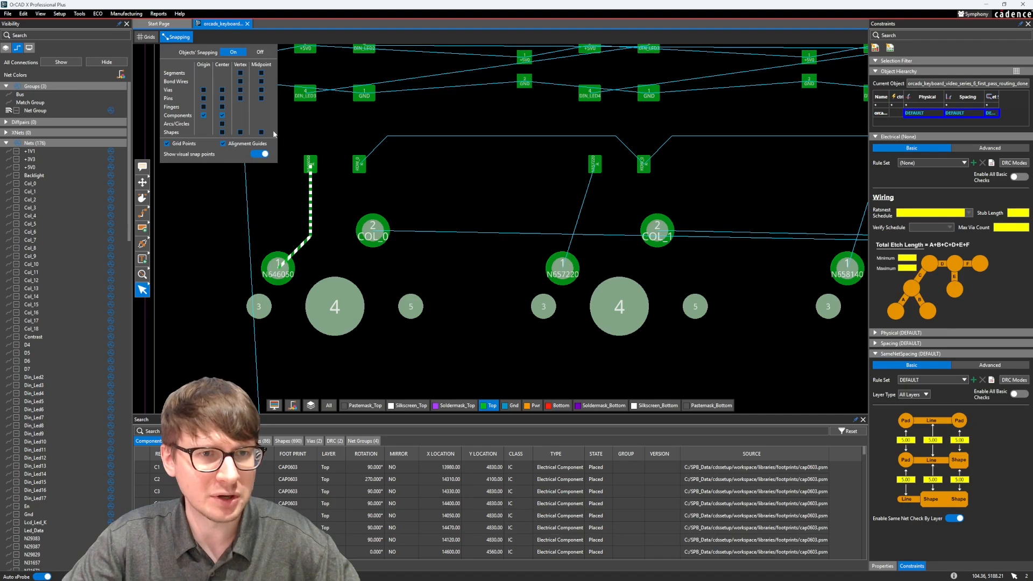
pyautogui.moveTo(330, 165); pyautogui.dragTo(387, 187, button='middle')
pyautogui.click(185, 38)
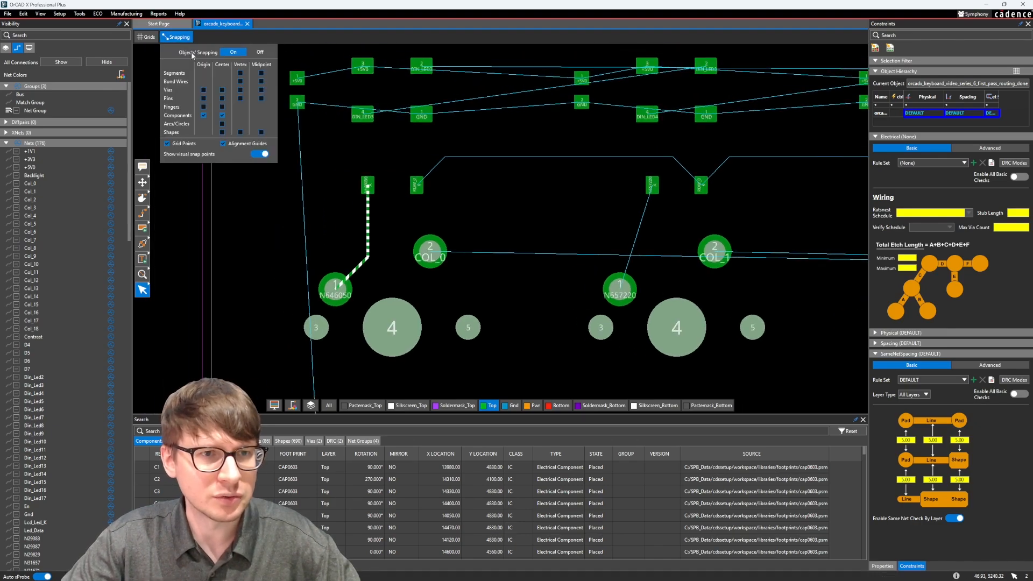
pyautogui.click(203, 97)
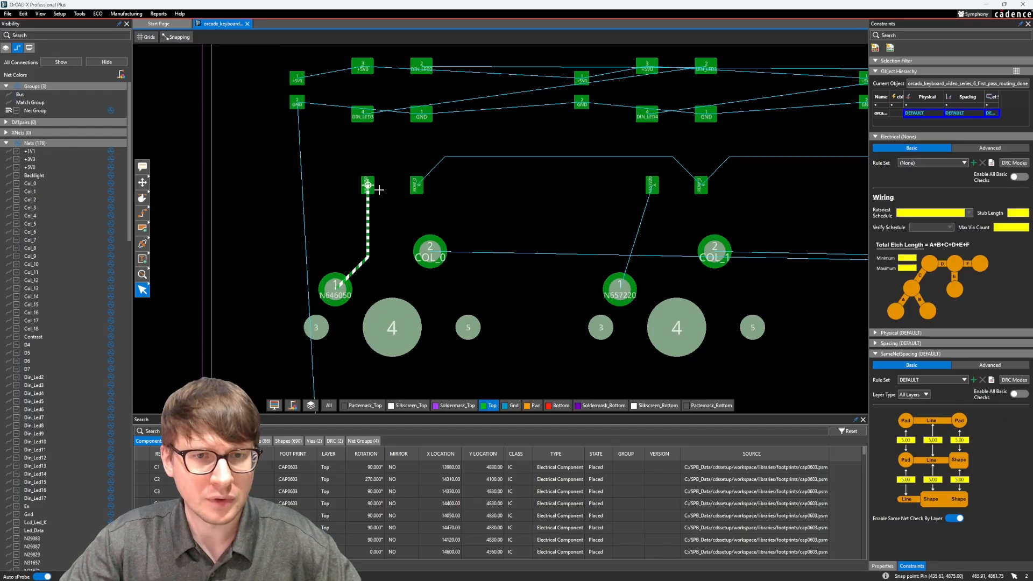
pyautogui.scroll(5, 366, 181)
pyautogui.scroll(-5, 368, 179)
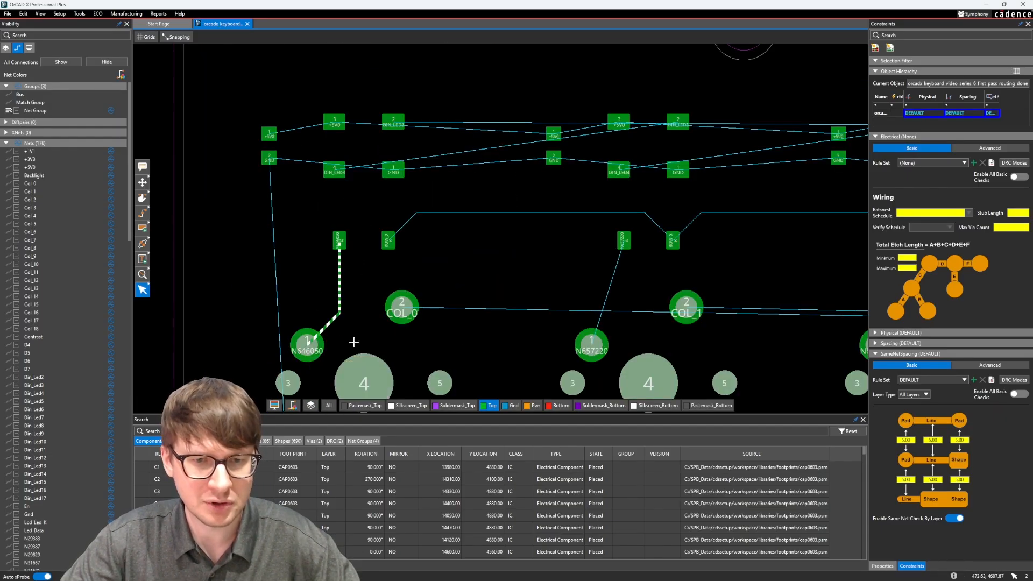
# - Try pasting copies of the N646050 trace onto the N657220 and N658140 switch-to-diode connections, and inspect the DRC errors there
pyautogui.scroll(-2, 420, 301)
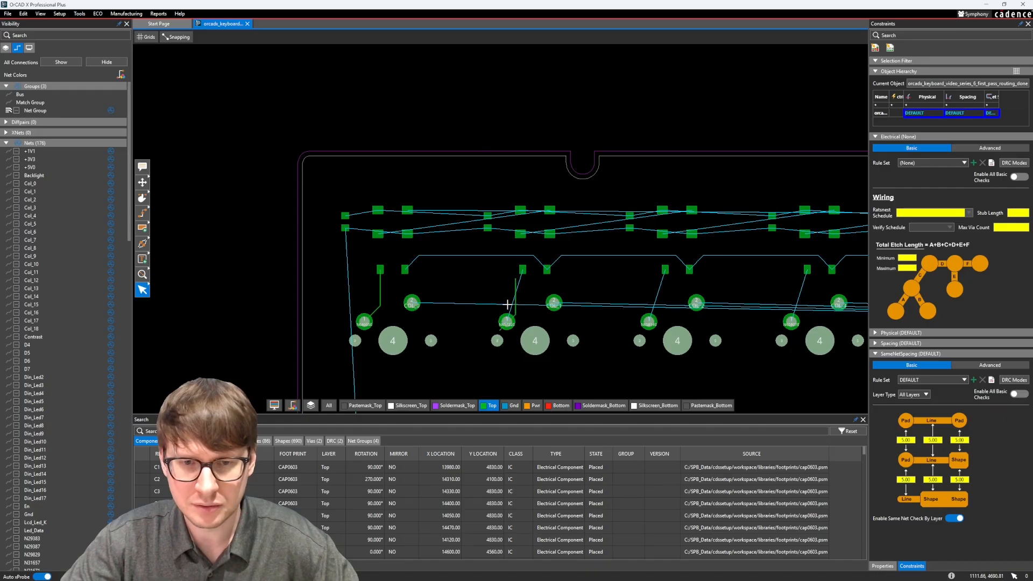
pyautogui.scroll(2, 363, 320)
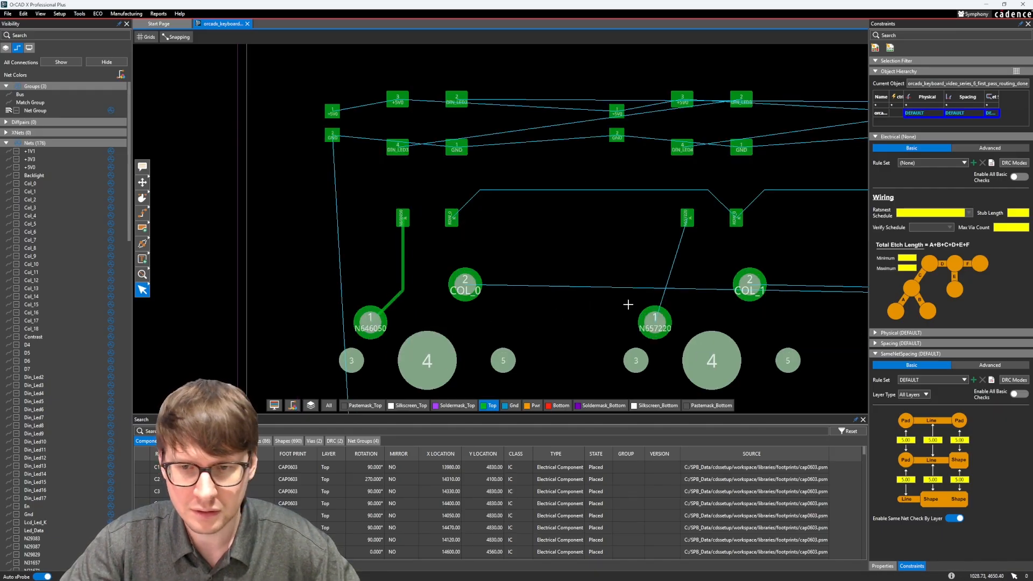
pyautogui.hotkey('ctrl', 'v')
pyautogui.click(655, 322)
pyautogui.moveTo(843, 306); pyautogui.dragTo(473, 239, button='middle')
pyautogui.hotkey('ctrl', 'v')
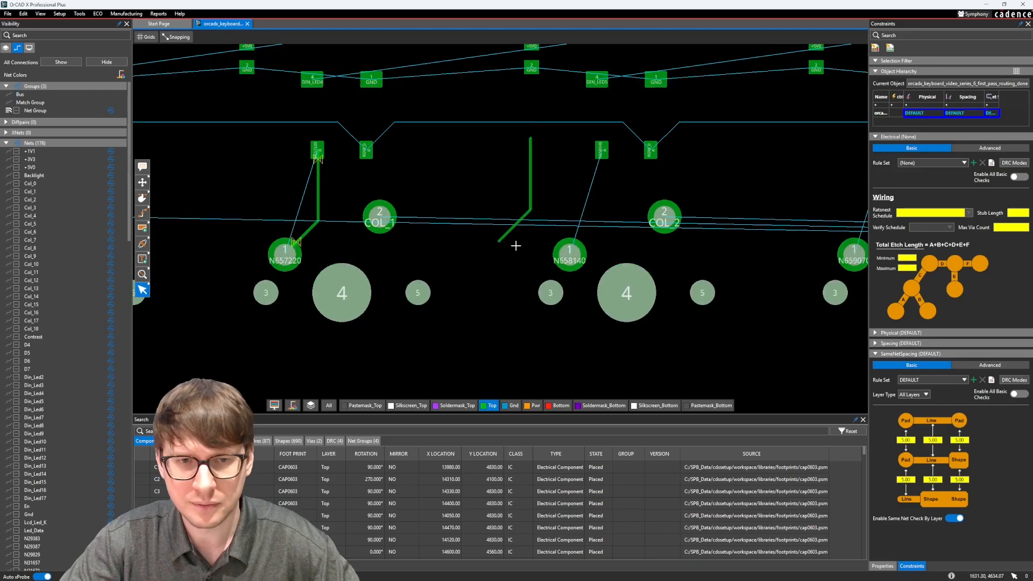
pyautogui.click(569, 254)
pyautogui.scroll(4, 323, 150)
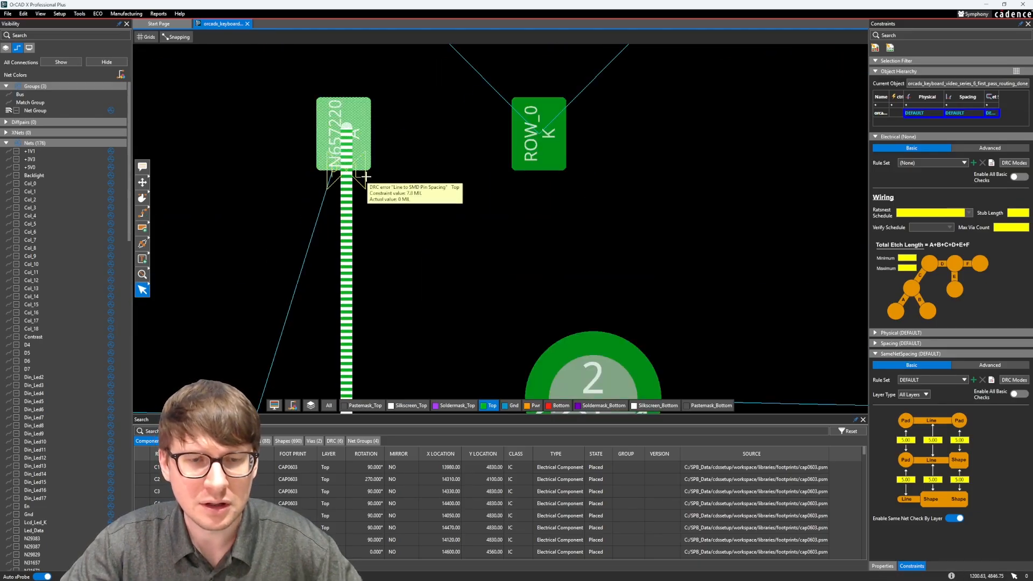
pyautogui.scroll(-2, 366, 177)
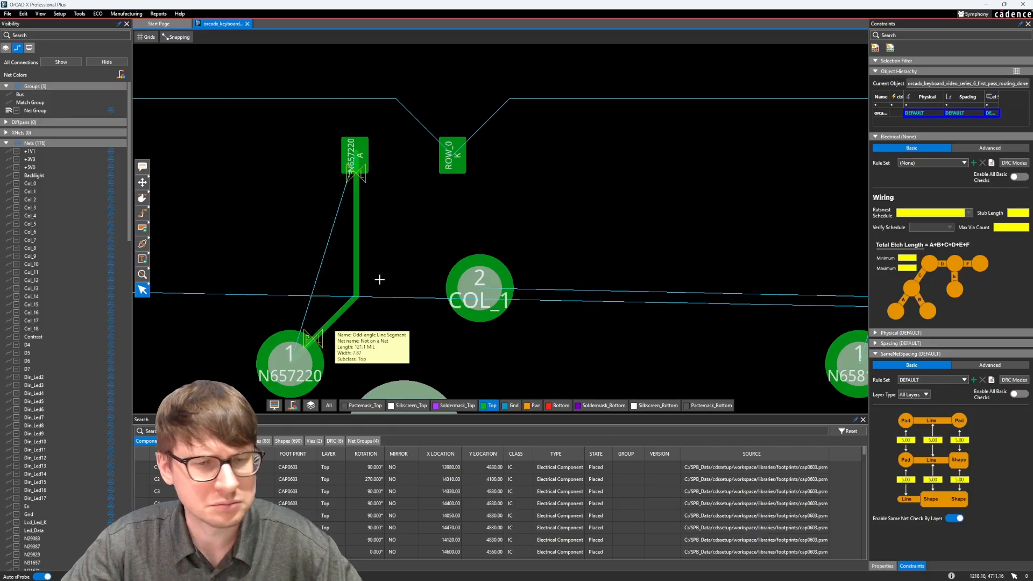
pyautogui.scroll(-2, 335, 320)
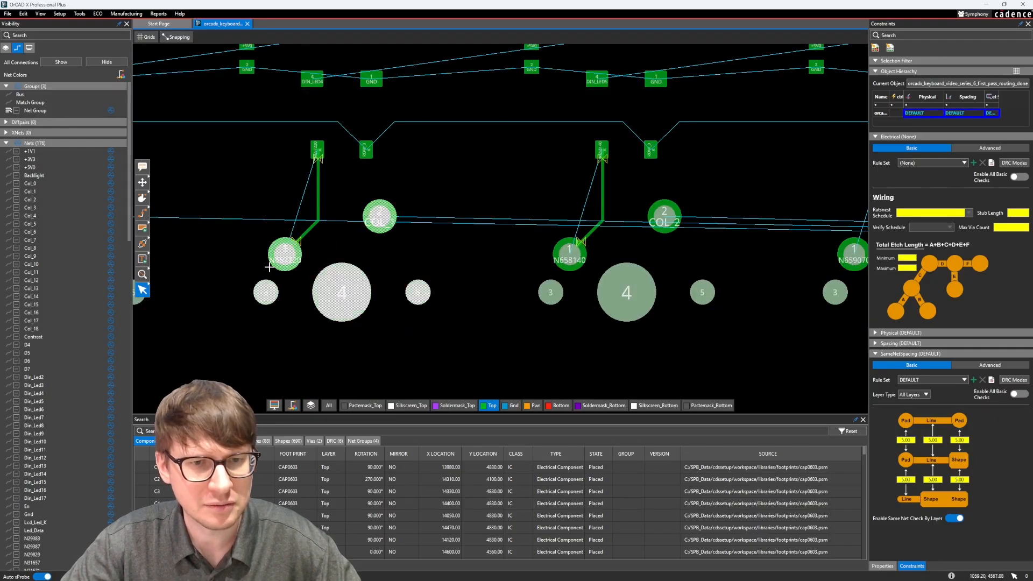
# - Undo the pasted traces on N657220 and N658140, cancelling any further paste
pyautogui.moveTo(182, 197); pyautogui.dragTo(267, 266, button='middle')
pyautogui.hotkey('ctrl', 'z')
pyautogui.moveTo(568, 252); pyautogui.dragTo(496, 177, button='middle')
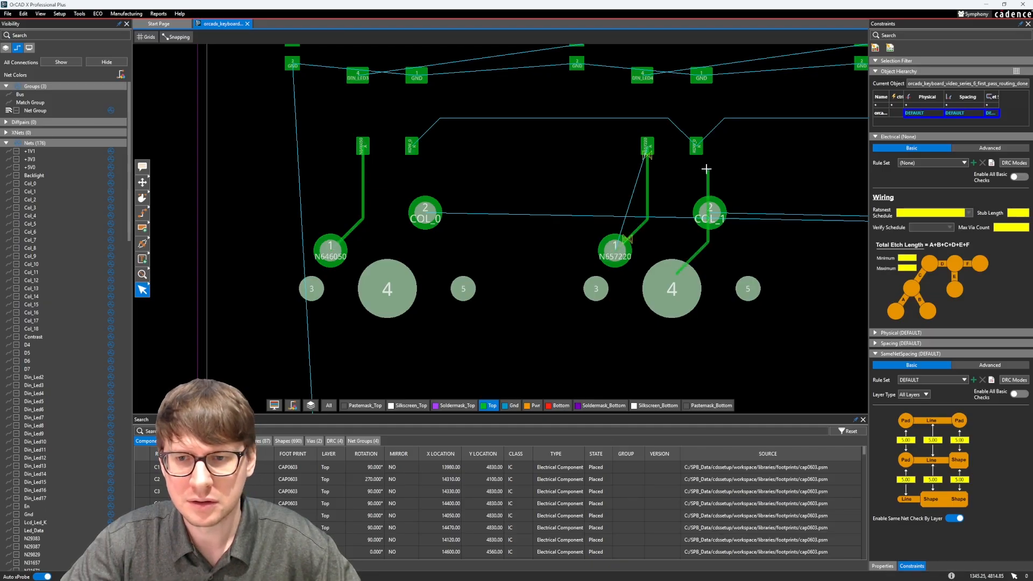
pyautogui.press('Escape')
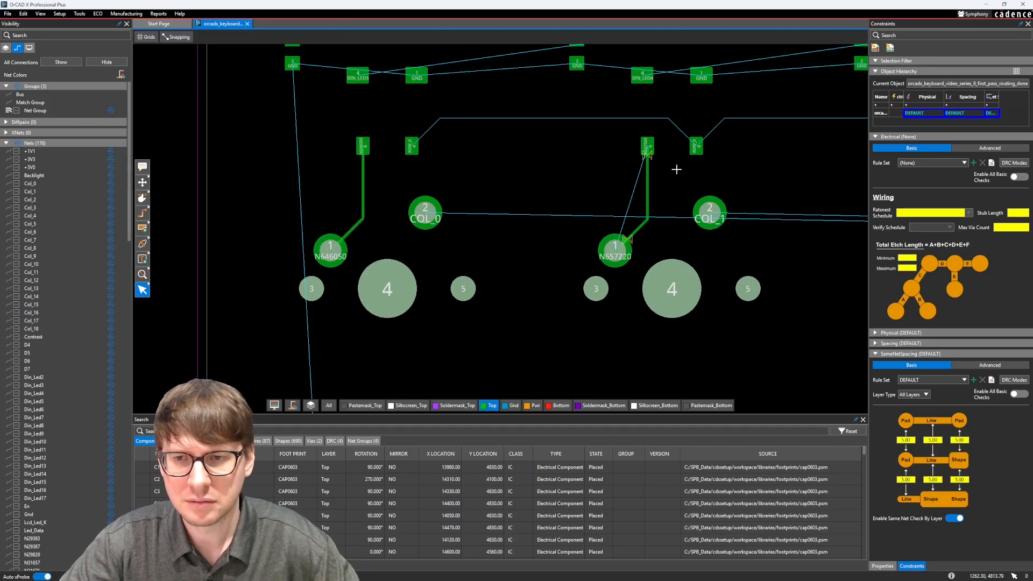
pyautogui.click(874, 566)
pyautogui.hotkey('ctrl', 'z')
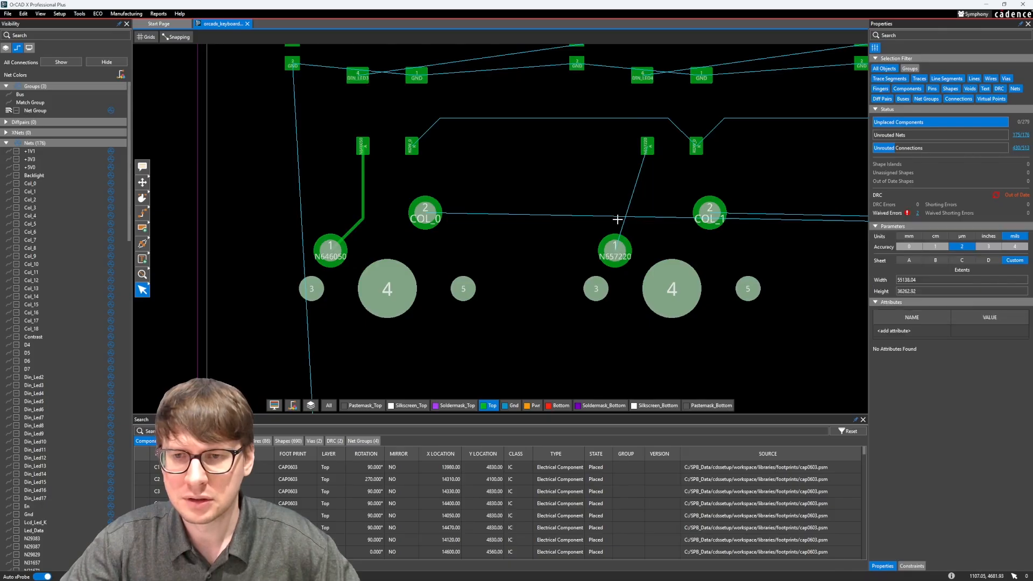
# - Route N657220, N658140 and N659070 on Top with Add Connect, from each diode pad to its switch's pin 1
pyautogui.press('F3')
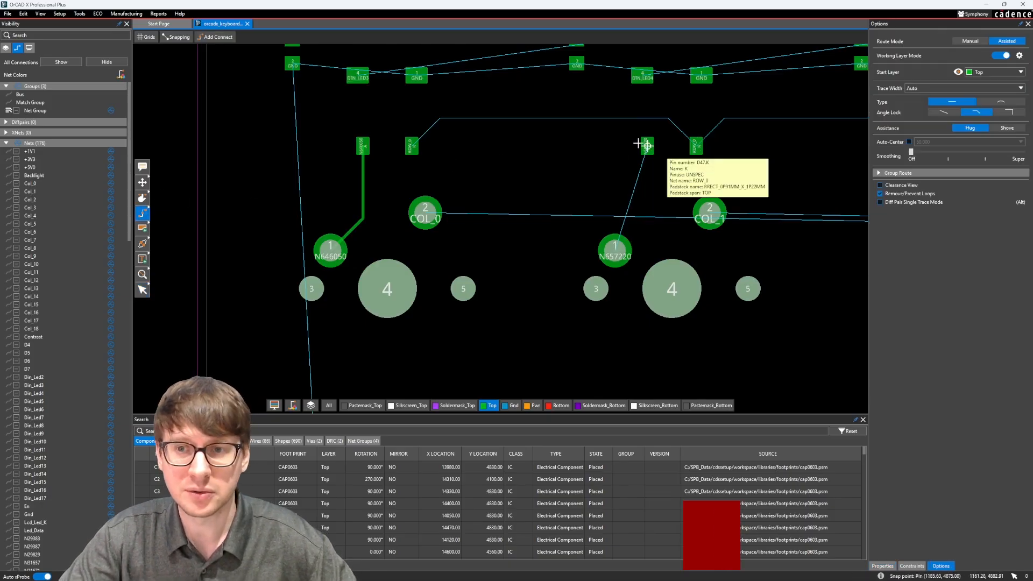
pyautogui.click(645, 145)
pyautogui.click(615, 250)
pyautogui.moveTo(786, 175); pyautogui.dragTo(308, 156, button='middle')
pyautogui.click(453, 127)
pyautogui.click(422, 232)
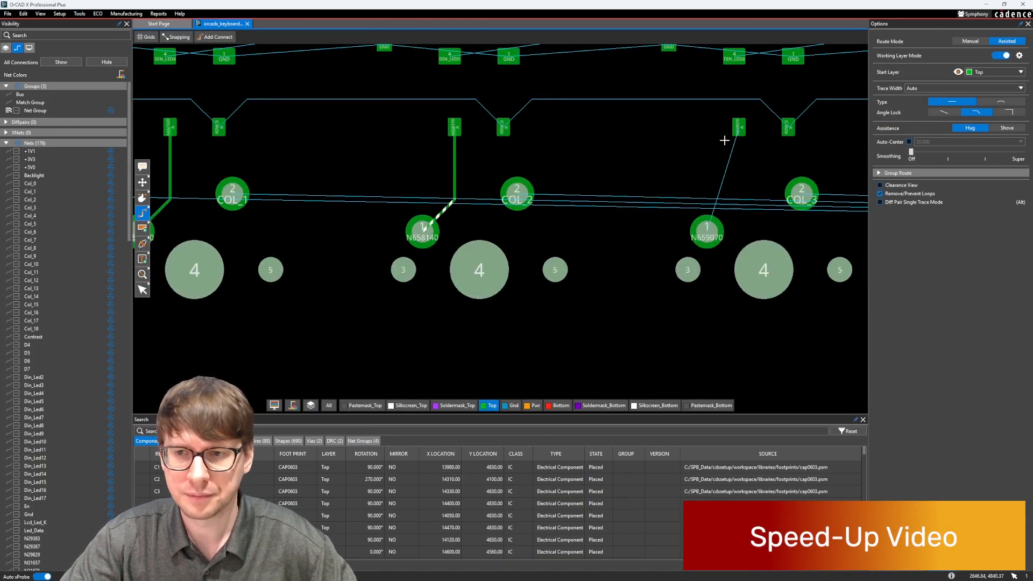
pyautogui.click(738, 127)
pyautogui.click(707, 231)
# - Route the first four switch-to-diode connections of the second key row on Top, from each diode pad to pin 1
pyautogui.scroll(-1, 707, 231)
pyautogui.moveTo(421, 376); pyautogui.dragTo(378, 219, button='middle')
pyautogui.click(253, 213)
pyautogui.click(238, 264)
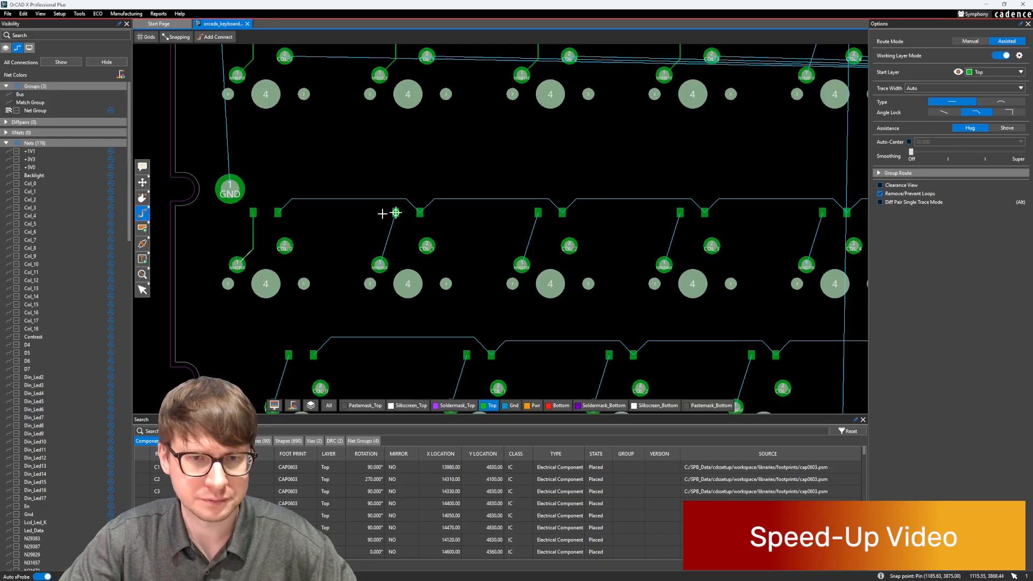
pyautogui.click(395, 212)
pyautogui.click(379, 264)
pyautogui.click(538, 213)
pyautogui.click(522, 264)
pyautogui.click(680, 212)
pyautogui.click(664, 265)
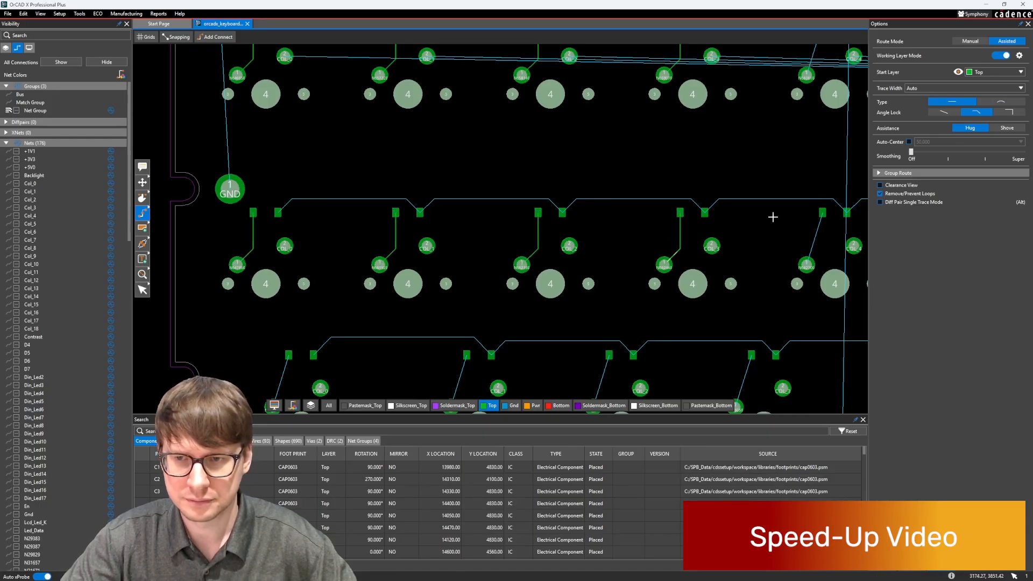
# - Route the fifth through eighth switch-to-diode connections of the second key row on Top
pyautogui.click(821, 213)
pyautogui.click(806, 264)
pyautogui.moveTo(806, 265); pyautogui.dragTo(357, 246, button='middle')
pyautogui.click(516, 193)
pyautogui.click(500, 246)
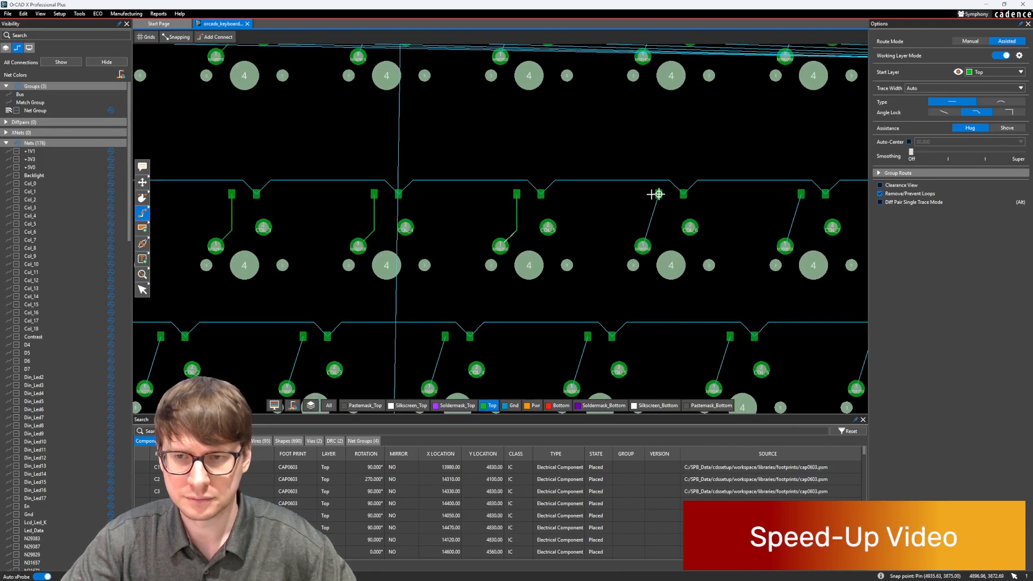
pyautogui.click(658, 193)
pyautogui.click(642, 246)
pyautogui.click(801, 194)
pyautogui.click(785, 246)
# - Route the ninth through eleventh switch-to-diode connections of the second key row on Top
pyautogui.moveTo(813, 208); pyautogui.dragTo(408, 178, button='middle')
pyautogui.click(536, 164)
pyautogui.click(519, 214)
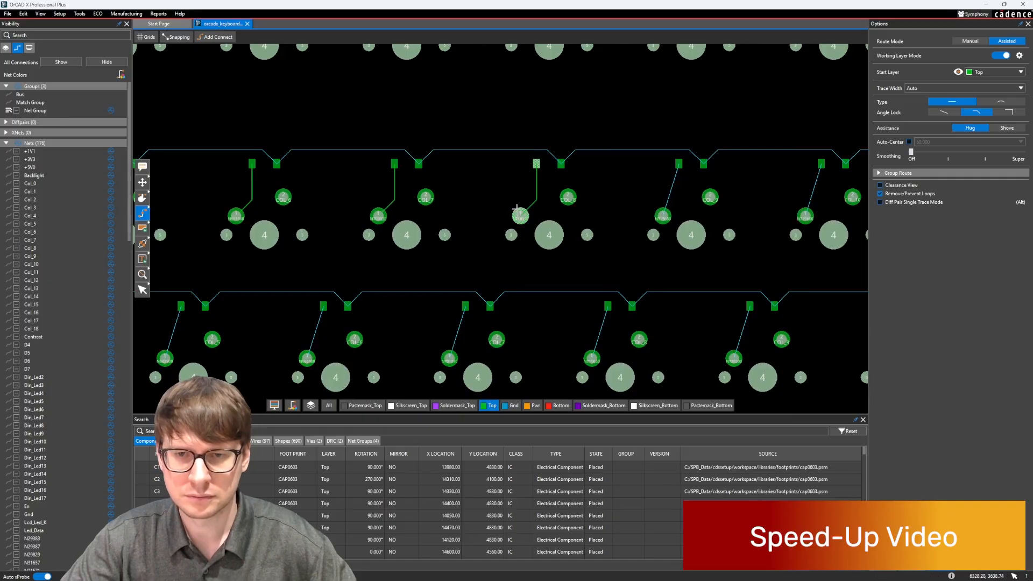
pyautogui.click(680, 163)
pyautogui.click(663, 216)
pyautogui.click(821, 163)
pyautogui.click(805, 216)
# - Route the twelfth and thirteenth switch-to-diode connections of the second key row on Top
pyautogui.moveTo(805, 216); pyautogui.dragTo(297, 224, button='middle')
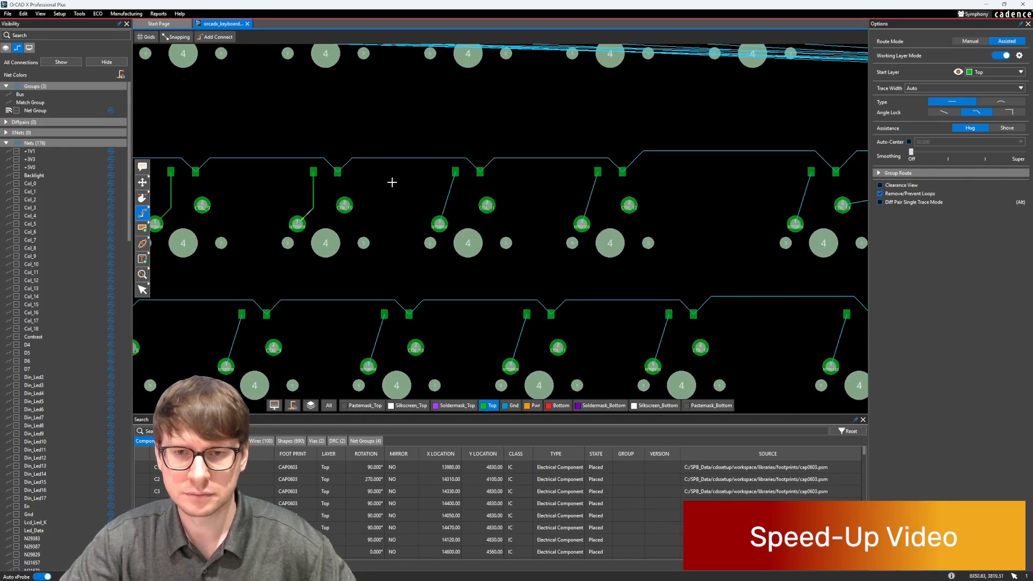
pyautogui.click(455, 172)
pyautogui.click(439, 223)
pyautogui.click(597, 172)
pyautogui.click(581, 224)
pyautogui.moveTo(692, 166); pyautogui.dragTo(323, 182, button='middle')
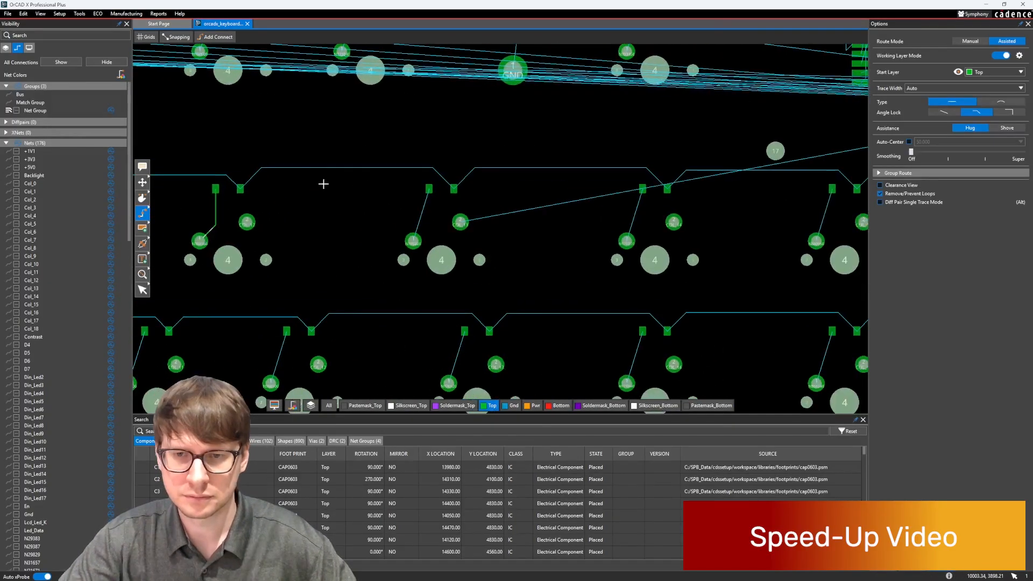
# - Route the fourteenth through sixteenth switch-to-diode connections of the second key row on Top
pyautogui.click(429, 190)
pyautogui.click(412, 240)
pyautogui.moveTo(534, 220)
pyautogui.mouseDown(button='middle')
pyautogui.moveTo(489, 228)
pyautogui.moveTo(447, 208)
pyautogui.mouseUp(button='middle')
pyautogui.click(442, 200)
pyautogui.click(426, 252)
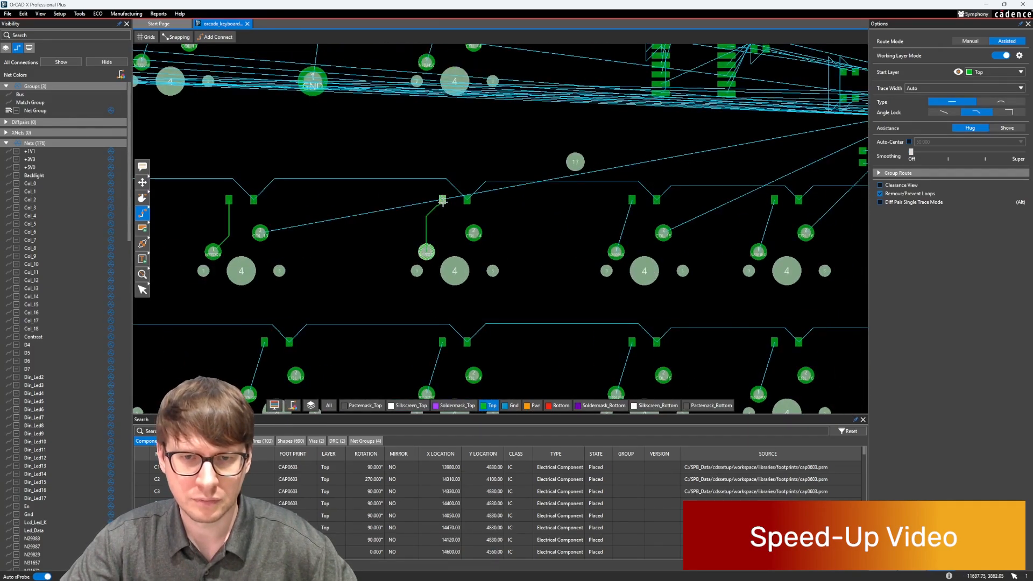
pyautogui.click(616, 251)
pyautogui.click(632, 200)
pyautogui.click(632, 200)
# - Route the last three switch-to-diode connections at the right end of the second key row on Top
pyautogui.moveTo(752, 210); pyautogui.dragTo(634, 224, button='middle')
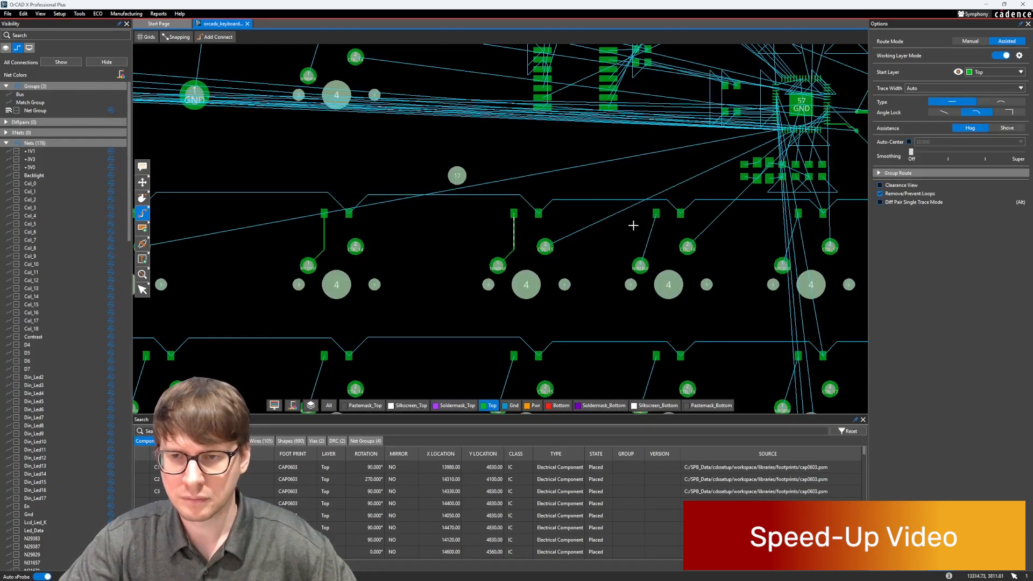
pyautogui.click(656, 212)
pyautogui.click(640, 265)
pyautogui.moveTo(764, 227); pyautogui.dragTo(583, 210, button='middle')
pyautogui.click(617, 196)
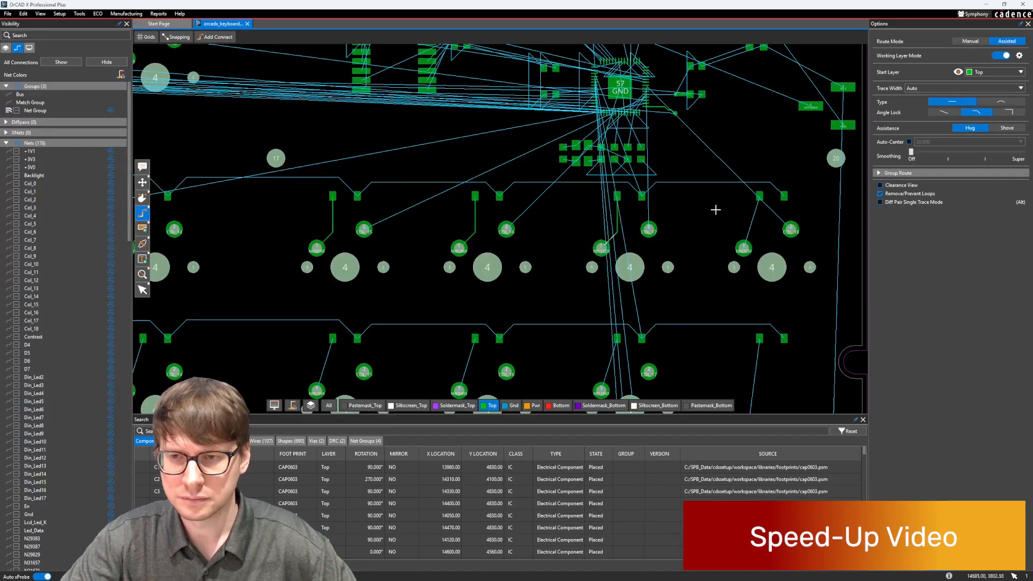
pyautogui.click(759, 196)
pyautogui.click(743, 247)
# - Route the four rightmost switch-to-diode connections of the third key row on Top, beginning with the tall key near the board edge
pyautogui.moveTo(688, 280); pyautogui.dragTo(706, 141, button='middle')
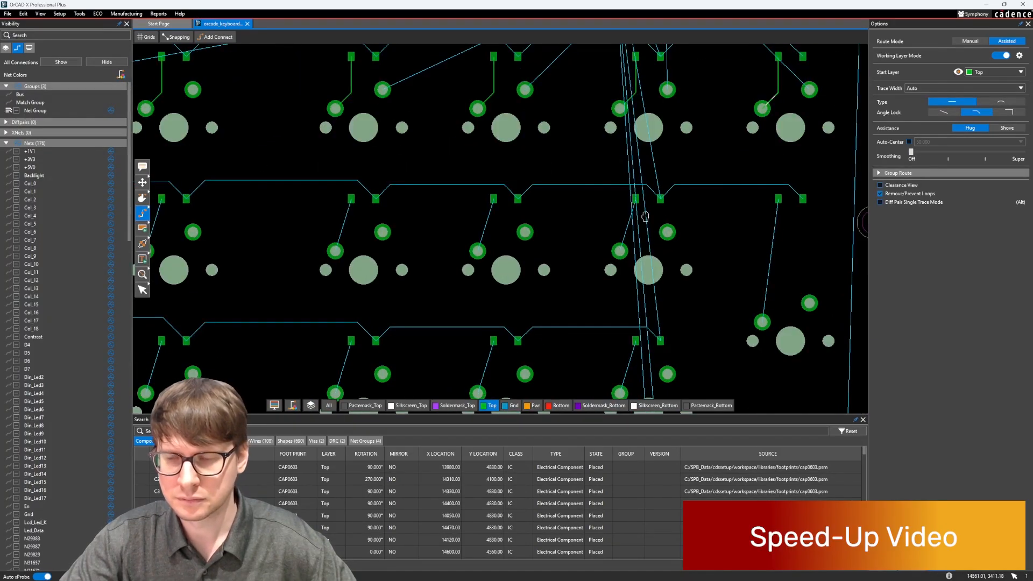
pyautogui.moveTo(667, 222); pyautogui.dragTo(568, 203, button='middle')
pyautogui.click(678, 179)
pyautogui.moveTo(678, 179); pyautogui.dragTo(660, 197, button='middle')
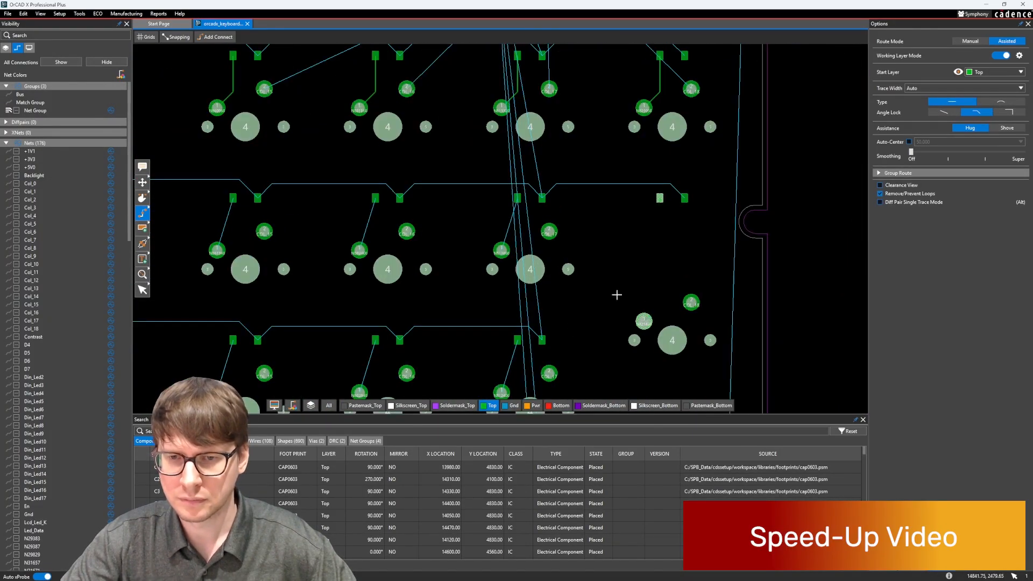
pyautogui.click(643, 321)
pyautogui.click(554, 309)
pyautogui.click(516, 198)
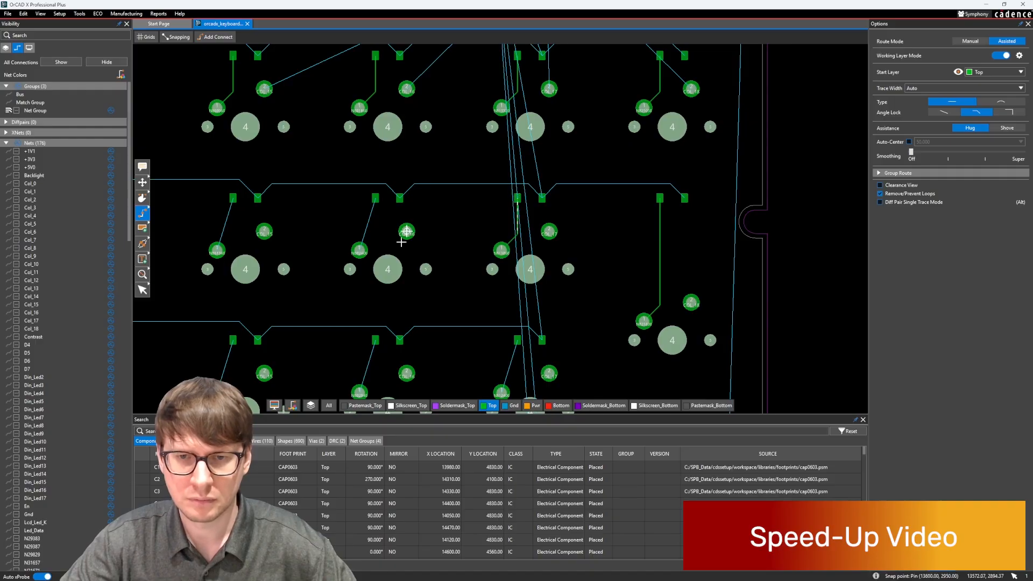
pyautogui.click(360, 250)
pyautogui.click(375, 198)
pyautogui.click(233, 198)
pyautogui.click(217, 250)
# - Route the fifth through eighth switch-to-diode connections from the right of the third key row on Top
pyautogui.moveTo(217, 250); pyautogui.dragTo(744, 234, button='middle')
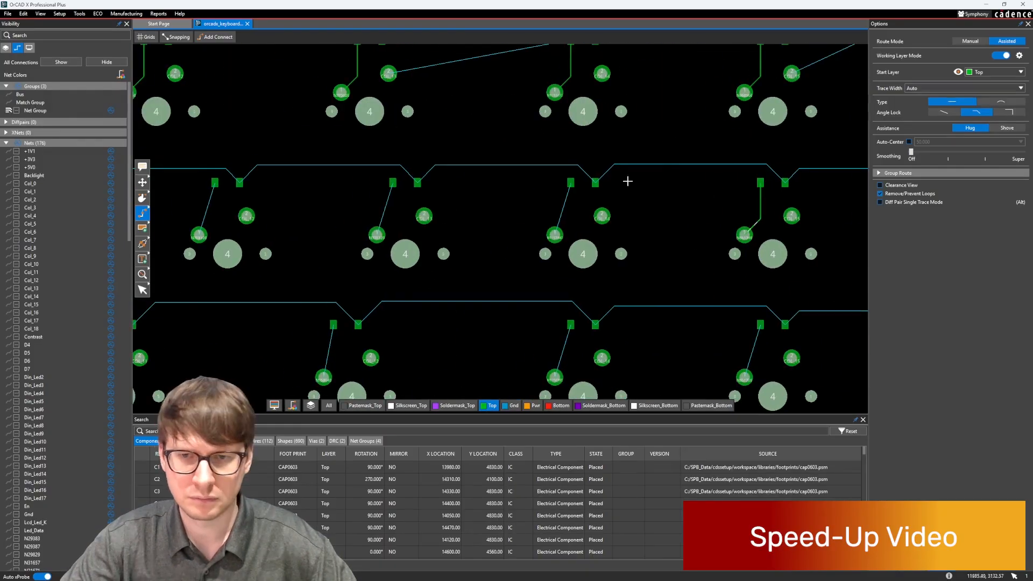
pyautogui.click(570, 182)
pyautogui.click(555, 234)
pyautogui.click(393, 182)
pyautogui.click(377, 235)
pyautogui.moveTo(346, 230); pyautogui.dragTo(670, 221, button='middle')
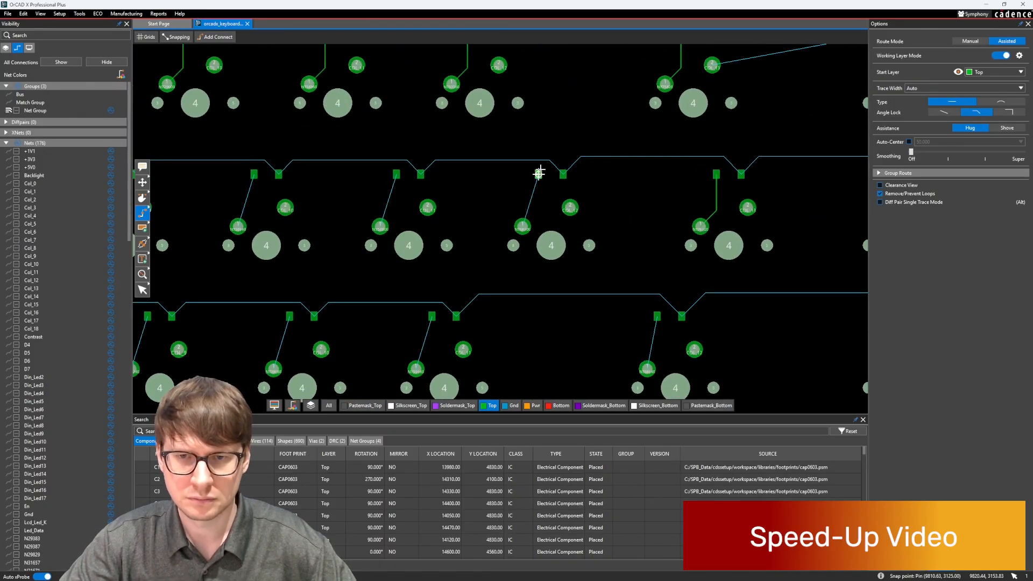
pyautogui.click(539, 173)
pyautogui.click(522, 225)
pyautogui.click(396, 173)
pyautogui.click(380, 226)
# - Route the ninth through eleventh switch-to-diode connections from the right of the third key row on Top
pyautogui.moveTo(380, 226); pyautogui.dragTo(650, 214, button='middle')
pyautogui.click(524, 161)
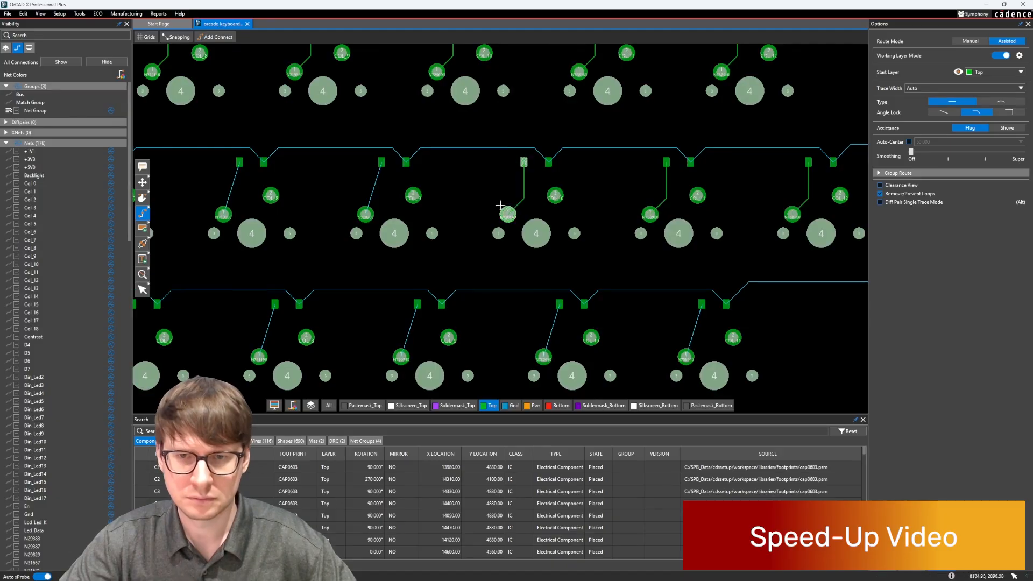
pyautogui.click(507, 214)
pyautogui.click(381, 161)
pyautogui.click(366, 215)
pyautogui.moveTo(257, 164); pyautogui.dragTo(496, 143, button='middle')
pyautogui.click(478, 140)
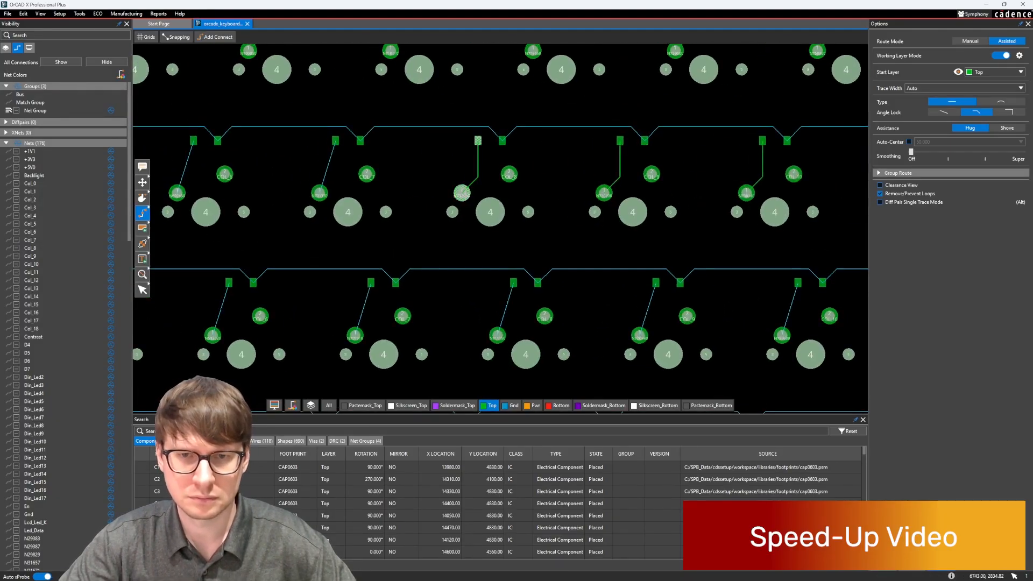
pyautogui.click(462, 192)
# - Route the twelfth through fourteenth switch-to-diode connections from the right of the third key row on Top
pyautogui.moveTo(461, 192); pyautogui.dragTo(692, 189, button='middle')
pyautogui.click(566, 137)
pyautogui.click(424, 137)
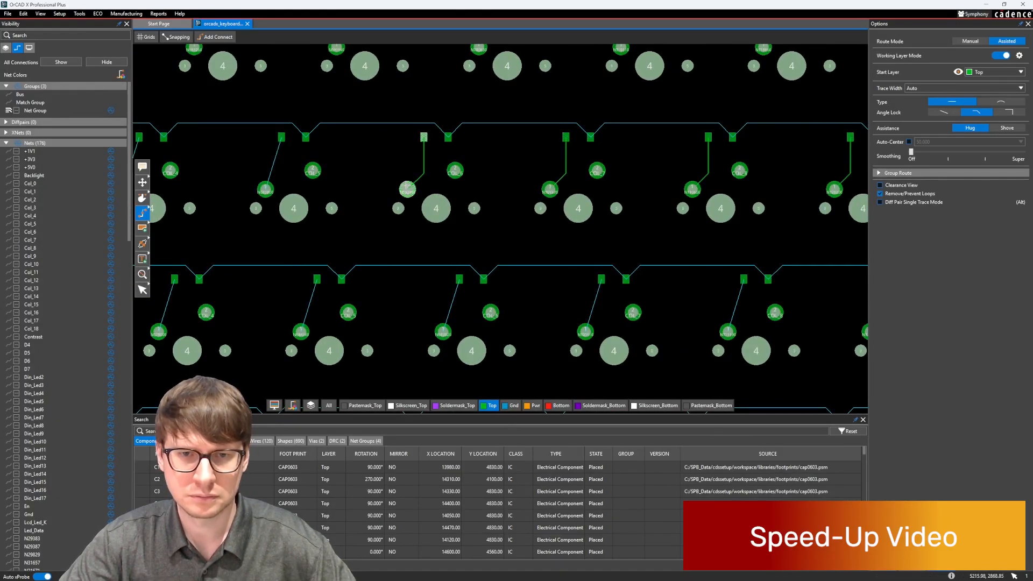
pyautogui.moveTo(424, 137); pyautogui.dragTo(524, 128, button='middle')
pyautogui.click(507, 180)
pyautogui.click(381, 128)
pyautogui.click(365, 180)
# - Route the remaining four switch-to-diode connections at the left end of the third key row on Top
pyautogui.moveTo(365, 180); pyautogui.dragTo(646, 167, button='middle')
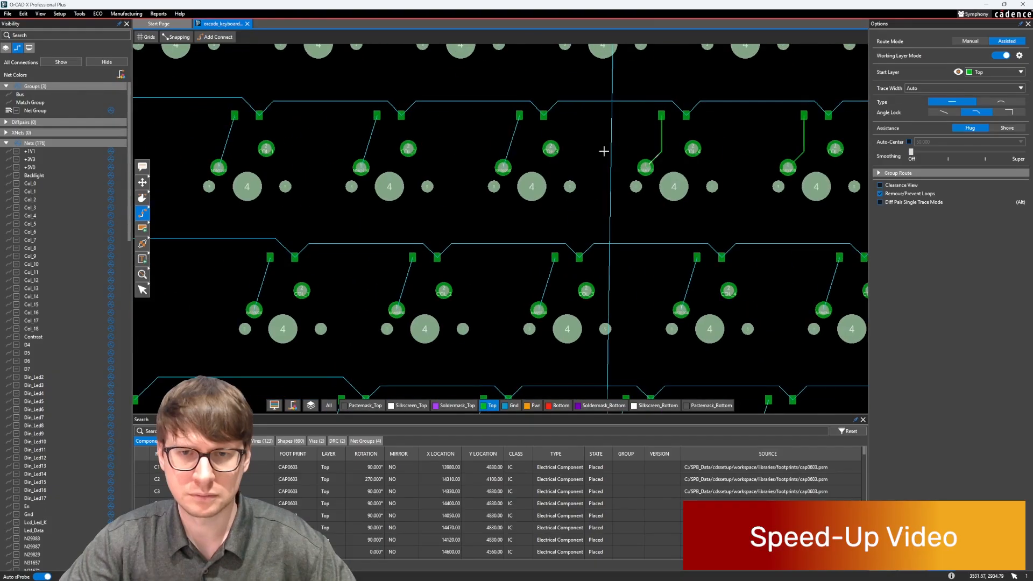
pyautogui.click(519, 115)
pyautogui.click(361, 166)
pyautogui.moveTo(361, 166); pyautogui.dragTo(598, 138, button='middle')
pyautogui.click(471, 86)
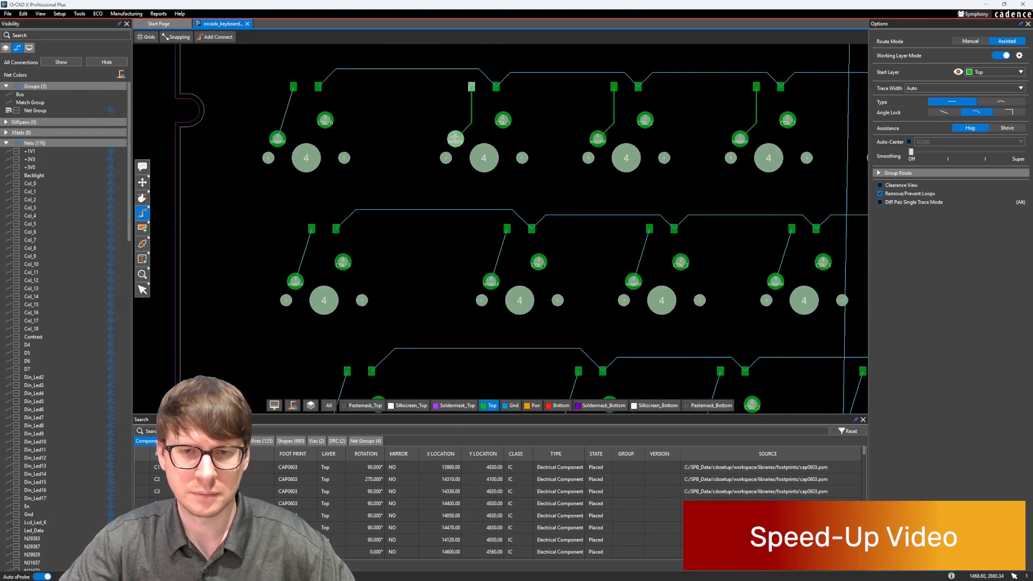
pyautogui.click(293, 87)
pyautogui.click(277, 139)
# - Route the first six switch-to-diode connections of the fourth key row on Top, starting at the board's left edge
pyautogui.click(311, 228)
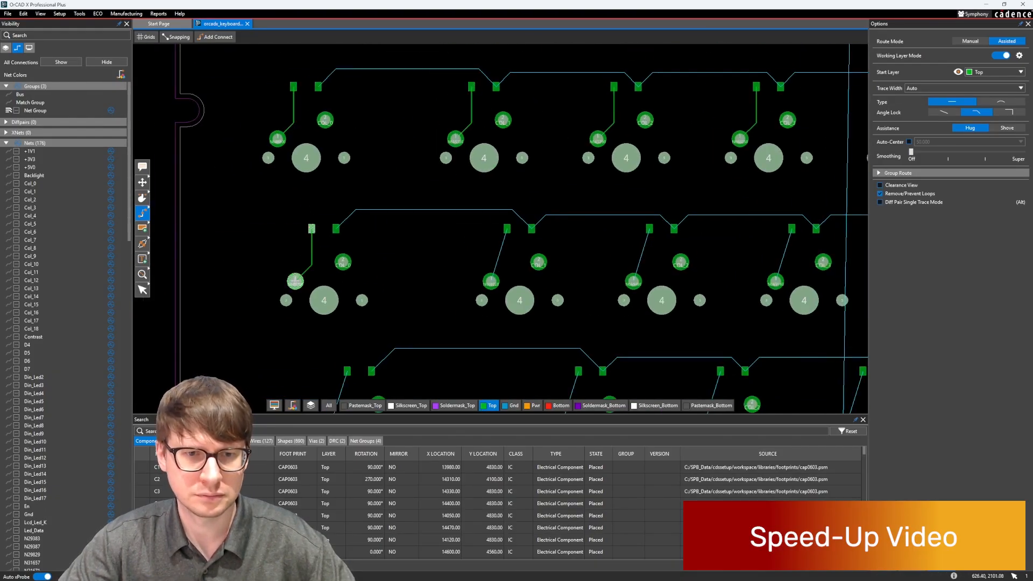
pyautogui.click(507, 228)
pyautogui.click(649, 228)
pyautogui.click(633, 280)
pyautogui.moveTo(791, 231); pyautogui.dragTo(456, 152, button='middle')
pyautogui.click(458, 150)
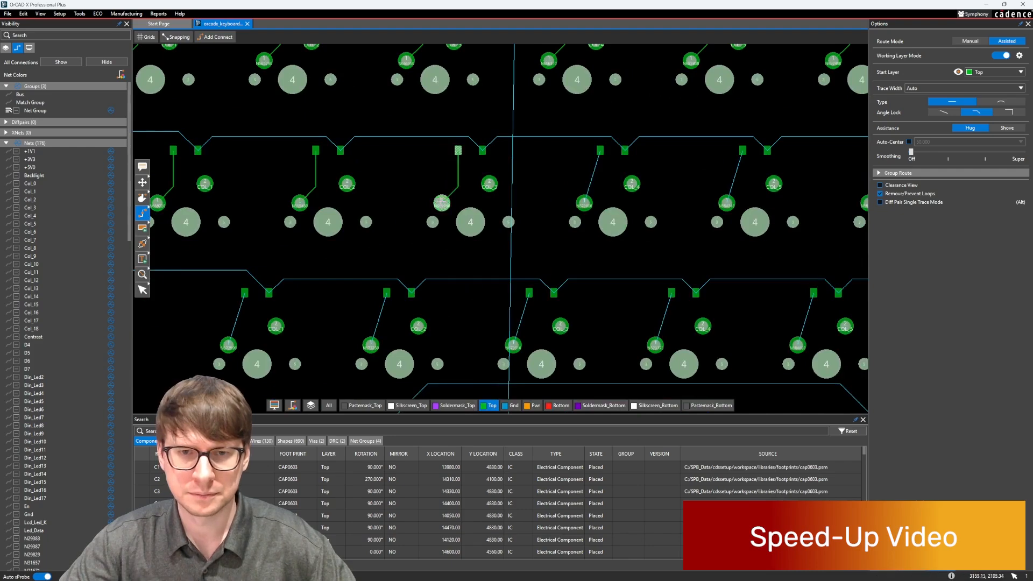
pyautogui.click(583, 202)
pyautogui.click(742, 150)
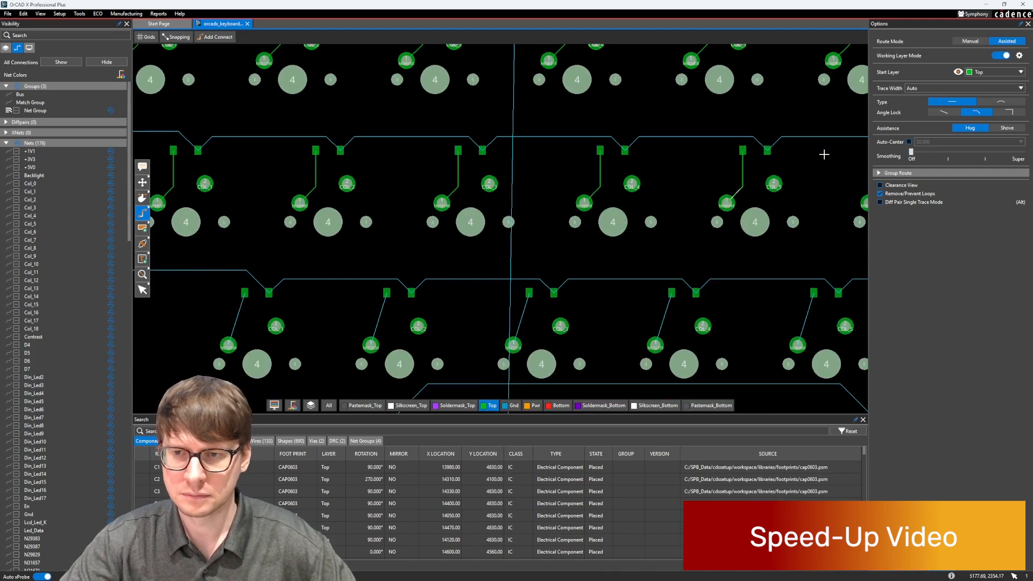
# - Route the seventh through twelfth switch-to-diode connections of the fourth key row on Top
pyautogui.moveTo(824, 155); pyautogui.dragTo(434, 181, button='middle')
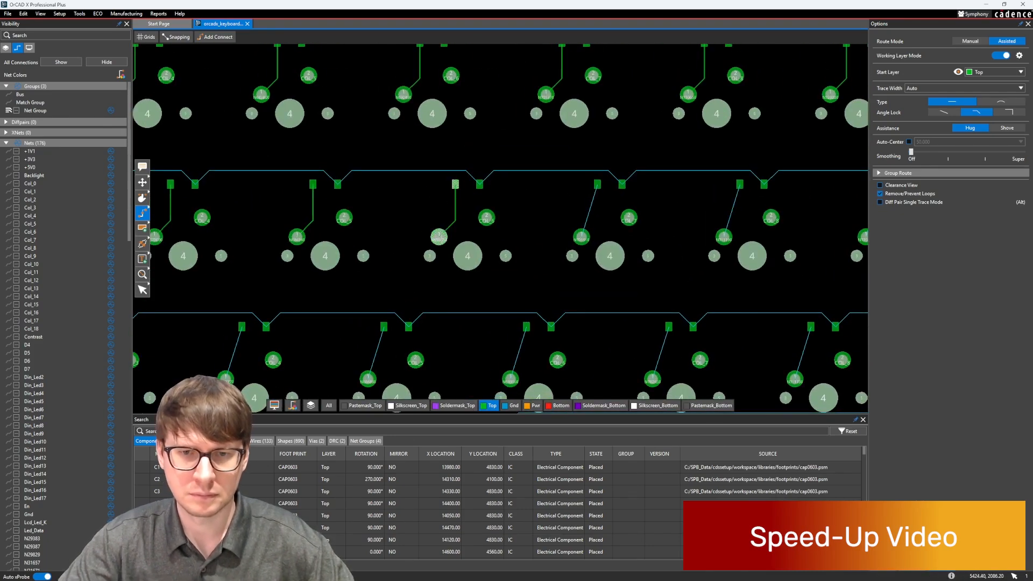
pyautogui.click(439, 237)
pyautogui.click(739, 184)
pyautogui.click(724, 237)
pyautogui.moveTo(784, 202); pyautogui.dragTo(367, 191, button='middle')
pyautogui.click(465, 172)
pyautogui.click(449, 225)
pyautogui.click(608, 172)
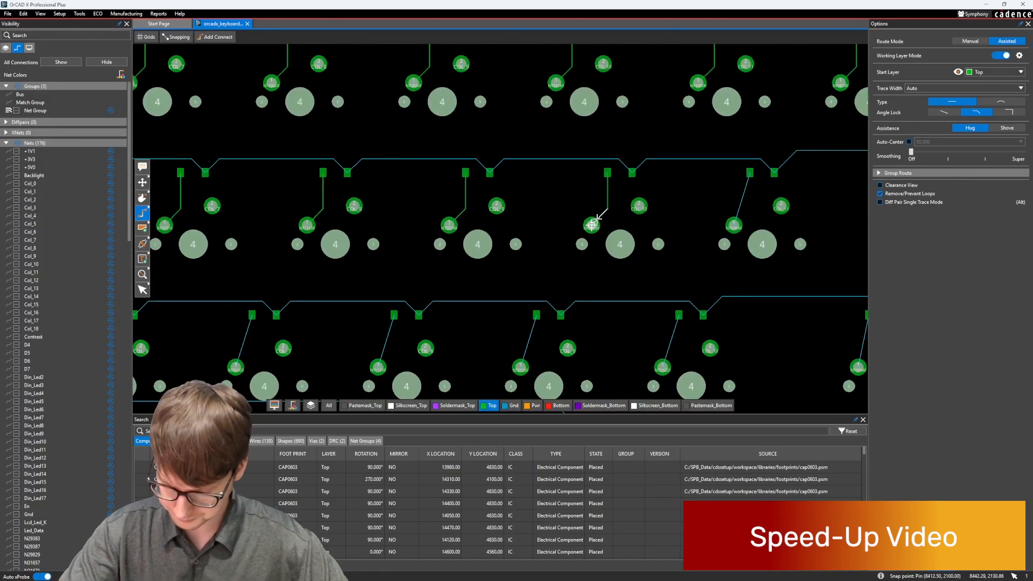
pyautogui.click(749, 172)
pyautogui.click(734, 225)
# - Route the thirteenth through fifteenth switch-to-diode connections of the fourth key row on Top
pyautogui.moveTo(774, 216); pyautogui.dragTo(439, 213, button='middle')
pyautogui.click(639, 170)
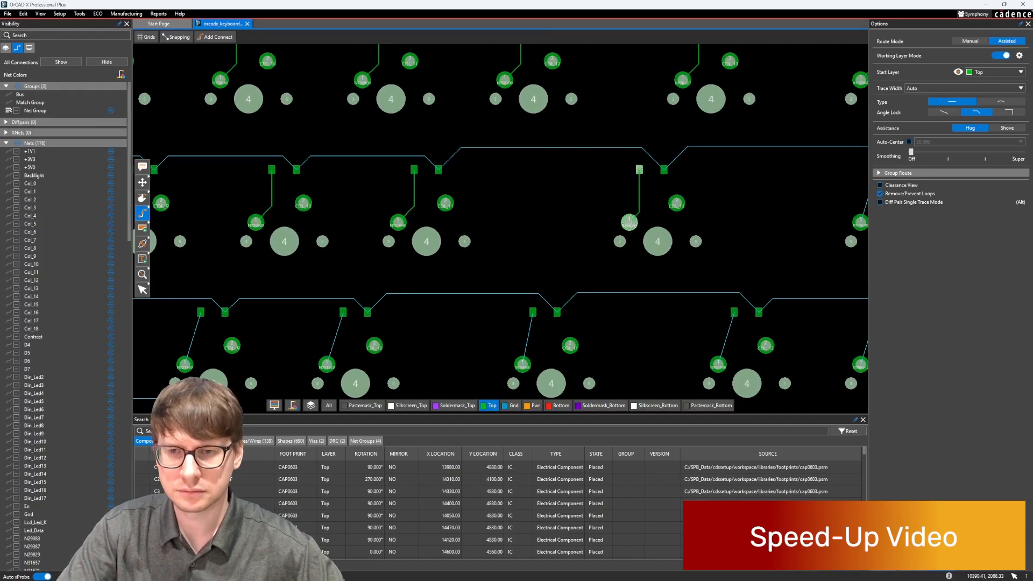
pyautogui.click(629, 222)
pyautogui.moveTo(850, 200); pyautogui.dragTo(628, 215, button='middle')
pyautogui.click(655, 186)
pyautogui.click(638, 236)
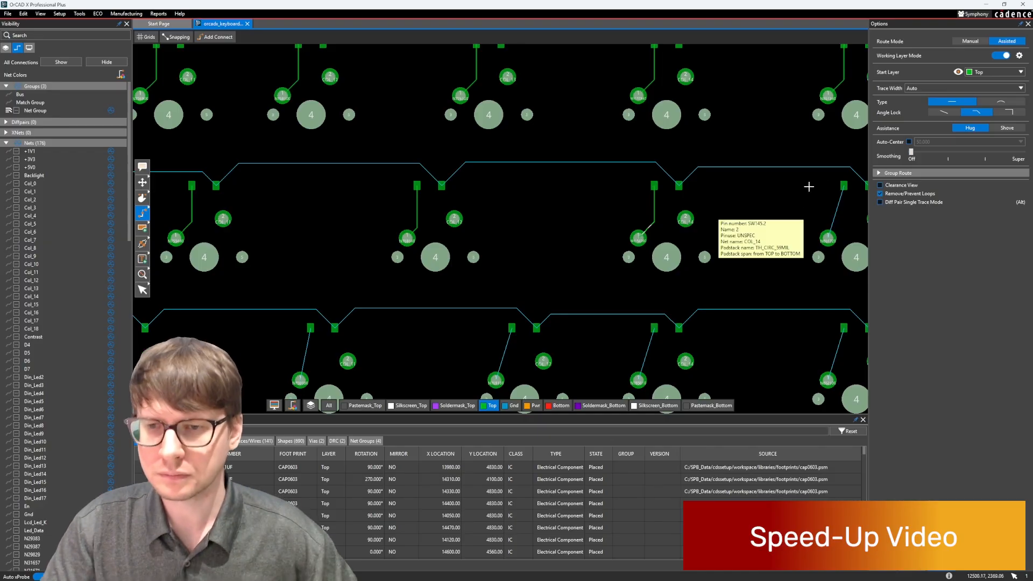
pyautogui.click(844, 186)
pyautogui.click(827, 237)
# - Route the last two switch-to-diode connections at the right end of the fourth key row on Top
pyautogui.moveTo(777, 212); pyautogui.dragTo(447, 165, button='middle')
pyautogui.click(655, 139)
pyautogui.click(639, 191)
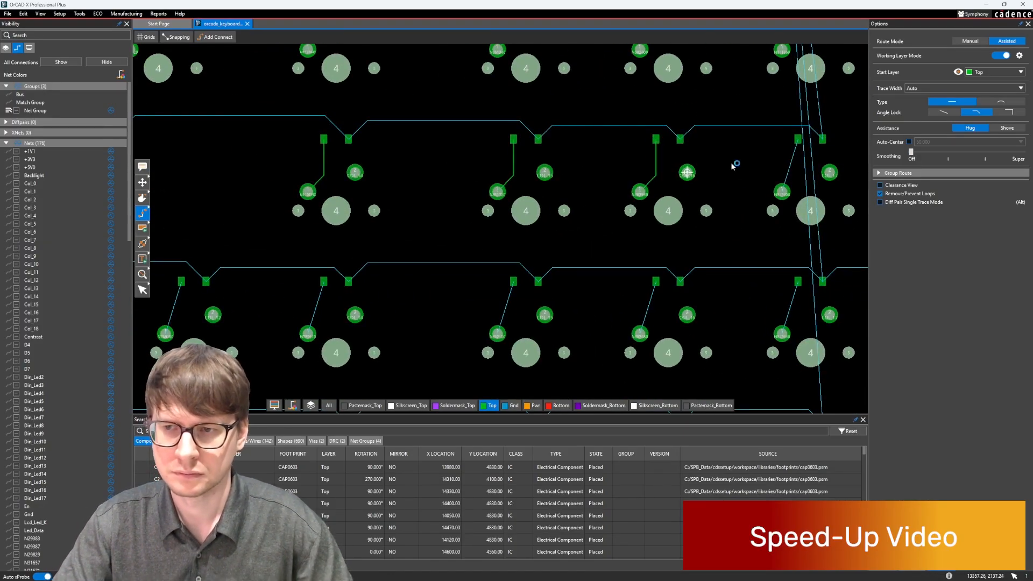
pyautogui.click(798, 139)
pyautogui.click(781, 191)
# - Route the three rightmost switch-to-diode connections of the fifth key row on Top, beginning with the tall key near the board edge
pyautogui.moveTo(801, 206)
pyautogui.mouseDown(button='middle')
pyautogui.moveTo(433, 224)
pyautogui.moveTo(503, 134)
pyautogui.mouseUp(button='middle')
pyautogui.click(641, 209)
pyautogui.click(626, 333)
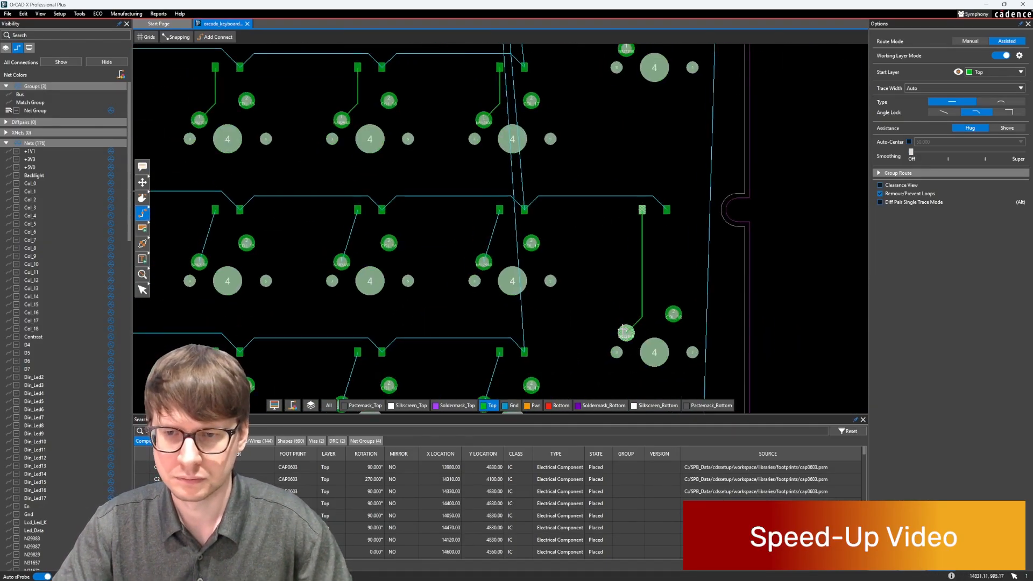
pyautogui.click(499, 209)
pyautogui.click(483, 261)
pyautogui.click(358, 209)
pyautogui.click(341, 261)
# - Route the fourth through sixth switch-to-diode connections from the right of the fifth key row on Top
pyautogui.moveTo(218, 210); pyautogui.dragTo(494, 112, button='middle')
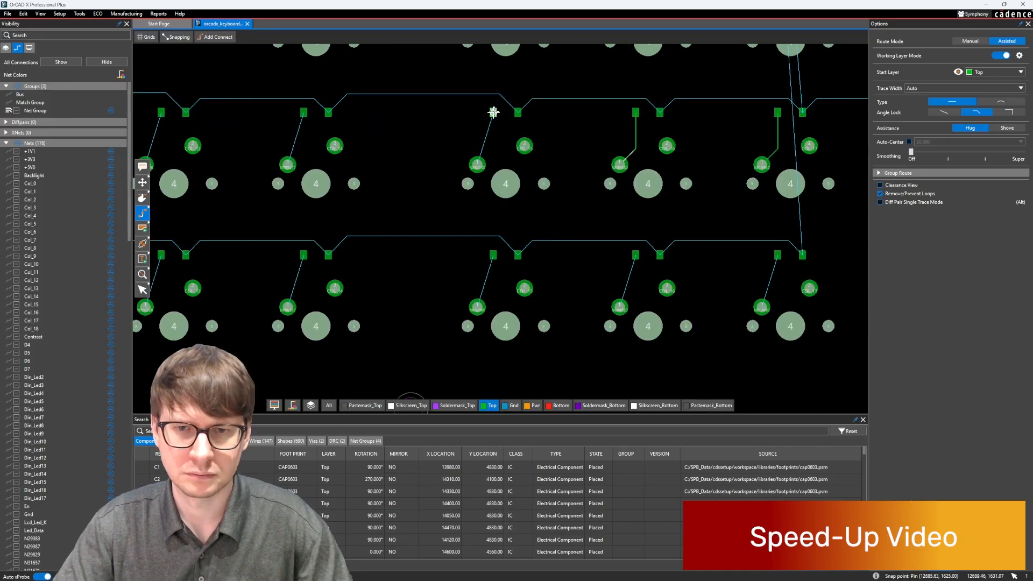
pyautogui.click(493, 112)
pyautogui.click(477, 164)
pyautogui.moveTo(477, 164); pyautogui.dragTo(717, 157, button='middle')
pyautogui.click(544, 105)
pyautogui.click(527, 156)
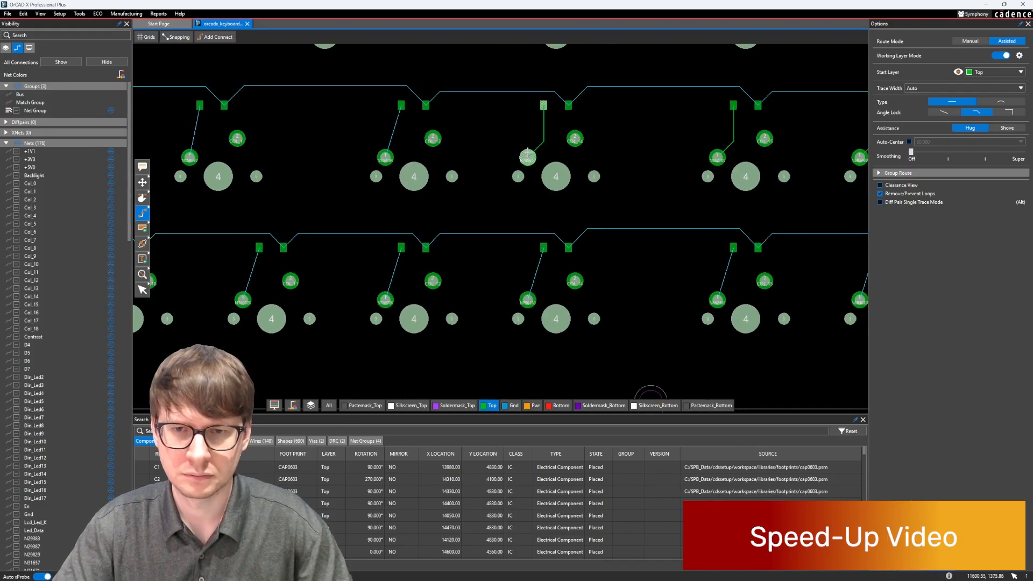
pyautogui.click(400, 105)
pyautogui.click(385, 156)
# - Route the seventh through tenth switch-to-diode connections from the right of the fifth key row on Top
pyautogui.moveTo(358, 143); pyautogui.dragTo(719, 170, button='middle')
pyautogui.click(561, 132)
pyautogui.click(550, 184)
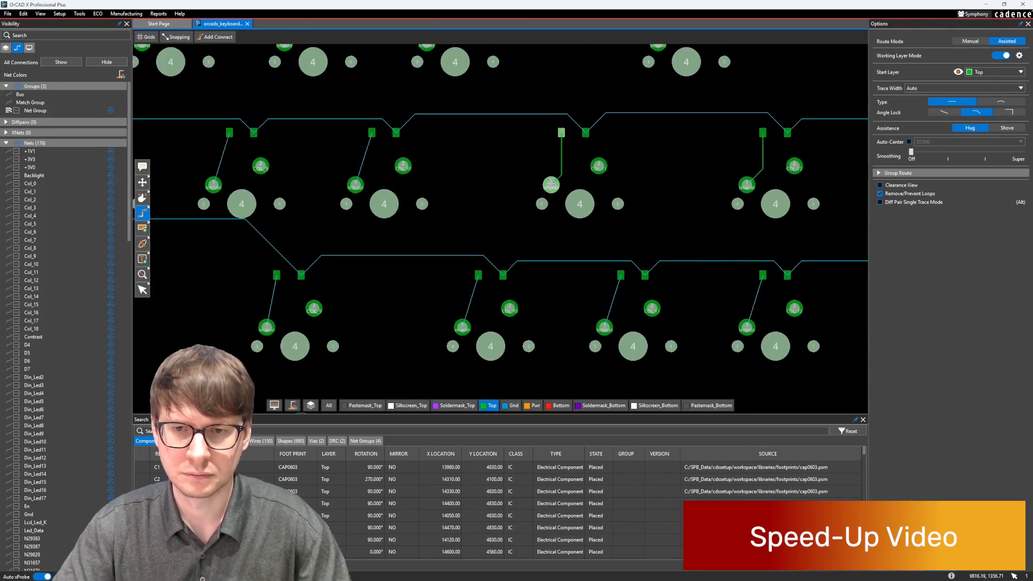
pyautogui.click(372, 133)
pyautogui.click(355, 185)
pyautogui.moveTo(355, 184); pyautogui.dragTo(521, 174, button='middle')
pyautogui.click(395, 123)
pyautogui.click(378, 175)
pyautogui.click(252, 123)
pyautogui.click(236, 175)
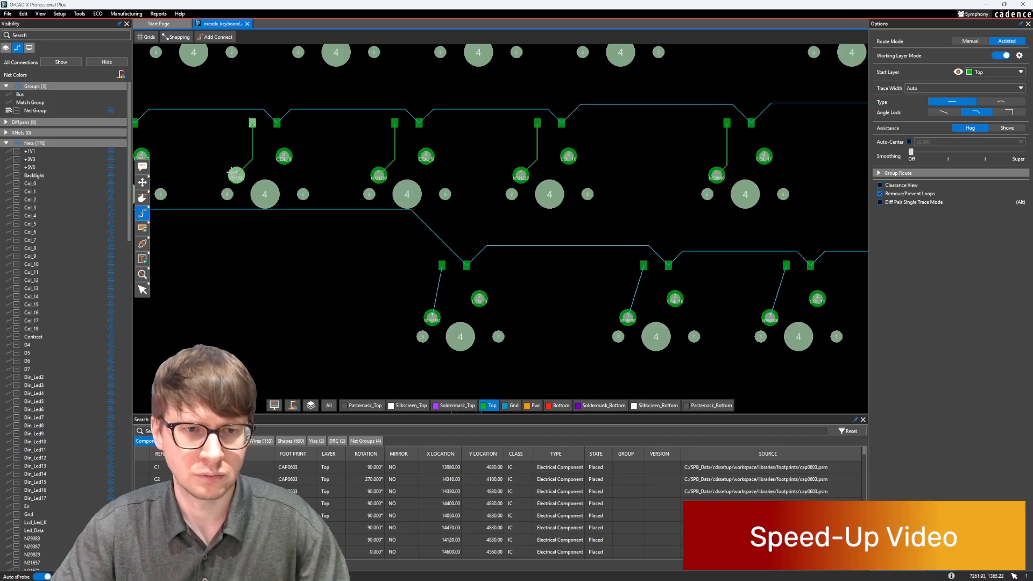
# - Route the eleventh through fourteenth switch-to-diode connections from the right of the fifth key row on Top
pyautogui.moveTo(235, 175); pyautogui.dragTo(525, 180, button='middle')
pyautogui.click(400, 129)
pyautogui.click(383, 181)
pyautogui.moveTo(242, 146); pyautogui.dragTo(415, 133, button='middle')
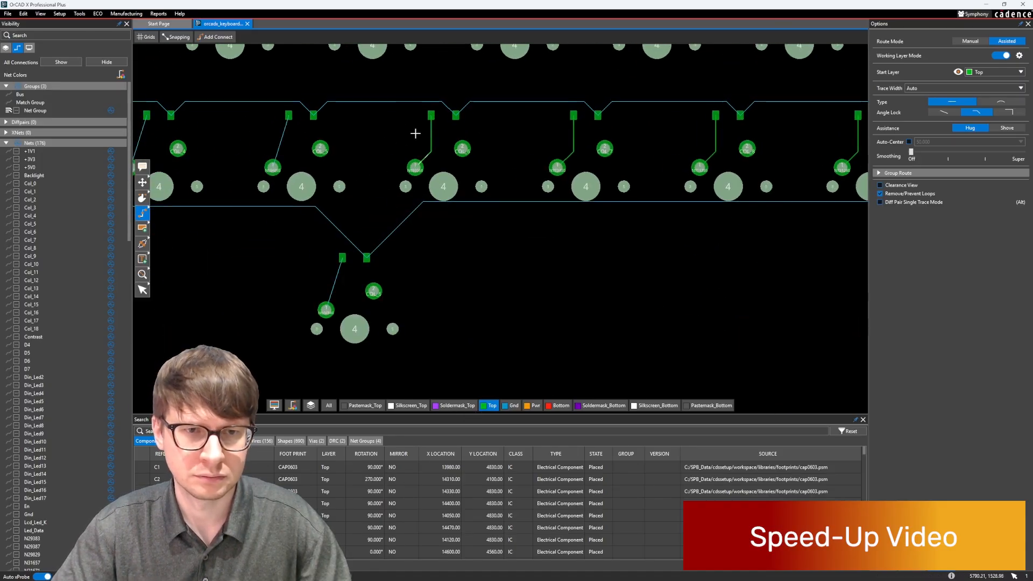
pyautogui.click(288, 115)
pyautogui.click(273, 167)
pyautogui.moveTo(275, 130); pyautogui.dragTo(448, 129, button='middle')
pyautogui.click(321, 115)
pyautogui.click(304, 168)
# - Route the remaining four switch-to-diode connections at the left end of the fifth key row on Top
pyautogui.moveTo(297, 136)
pyautogui.mouseDown(button='middle')
pyautogui.moveTo(459, 124)
pyautogui.moveTo(718, 155)
pyautogui.mouseUp(button='middle')
pyautogui.click(599, 135)
pyautogui.click(456, 135)
pyautogui.click(440, 187)
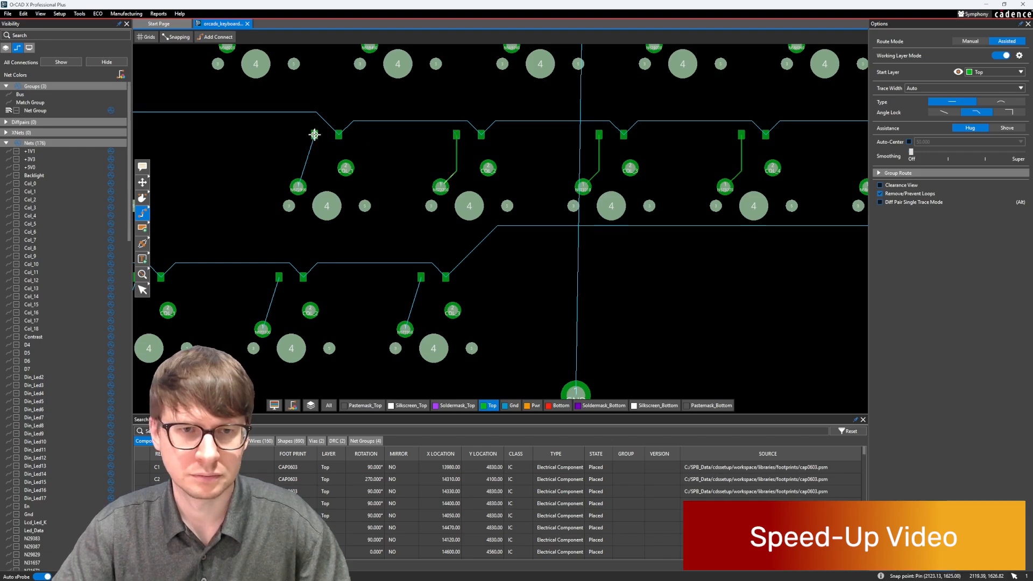
pyautogui.click(314, 135)
pyautogui.click(298, 186)
pyautogui.moveTo(309, 180); pyautogui.dragTo(583, 175, button='middle')
pyautogui.click(357, 130)
pyautogui.click(342, 181)
pyautogui.click(342, 181)
# - Route the first four switch-to-diode connections at the left end of the bottom key row on Top
pyautogui.click(269, 271)
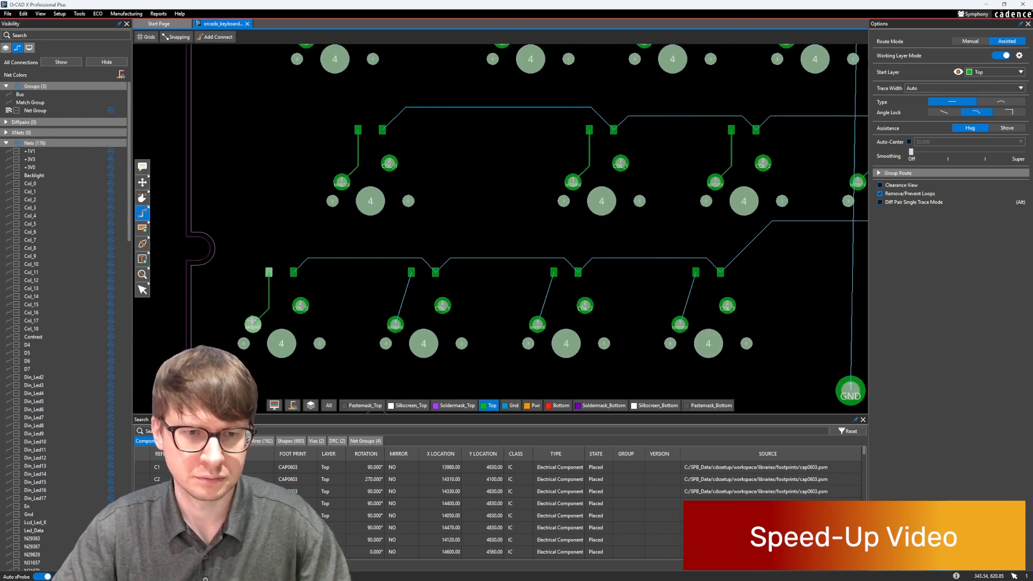
pyautogui.click(395, 324)
pyautogui.click(538, 324)
pyautogui.moveTo(672, 280); pyautogui.dragTo(500, 228, button='middle')
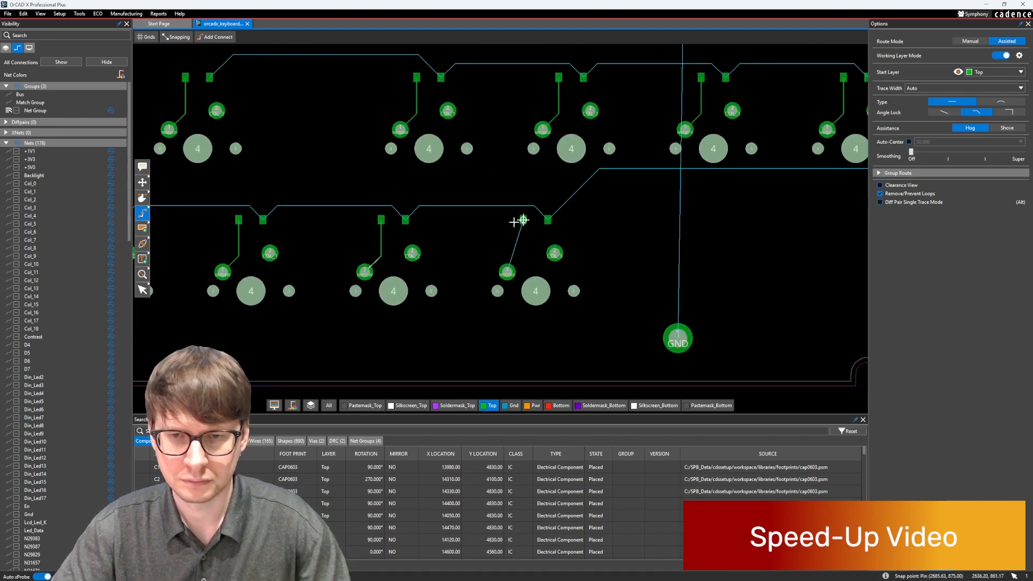
pyautogui.click(523, 220)
pyautogui.click(506, 271)
# - Route the fifth through seventh switch-to-diode connections of the bottom key row on Top
pyautogui.moveTo(828, 223); pyautogui.dragTo(292, 196, button='middle')
pyautogui.click(502, 192)
pyautogui.click(490, 243)
pyautogui.moveTo(685, 204); pyautogui.dragTo(168, 211, button='middle')
pyautogui.click(549, 198)
pyautogui.click(540, 249)
pyautogui.click(750, 197)
pyautogui.click(735, 249)
# - Route the eighth through tenth switch-to-diode connections of the bottom key row on Top
pyautogui.moveTo(800, 211); pyautogui.dragTo(251, 202, button='middle')
pyautogui.click(344, 190)
pyautogui.click(329, 241)
pyautogui.click(486, 190)
pyautogui.click(471, 241)
pyautogui.click(629, 189)
pyautogui.click(611, 241)
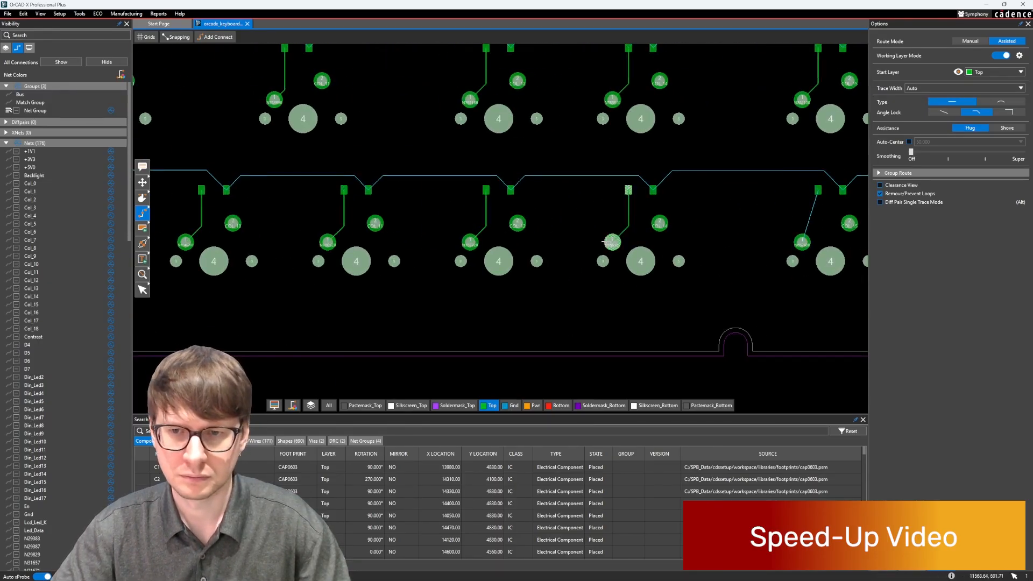
# - Route the last three switch-to-diode connections at the right end of the bottom key row on Top
pyautogui.moveTo(775, 204); pyautogui.dragTo(392, 212, button='middle')
pyautogui.click(434, 190)
pyautogui.click(419, 241)
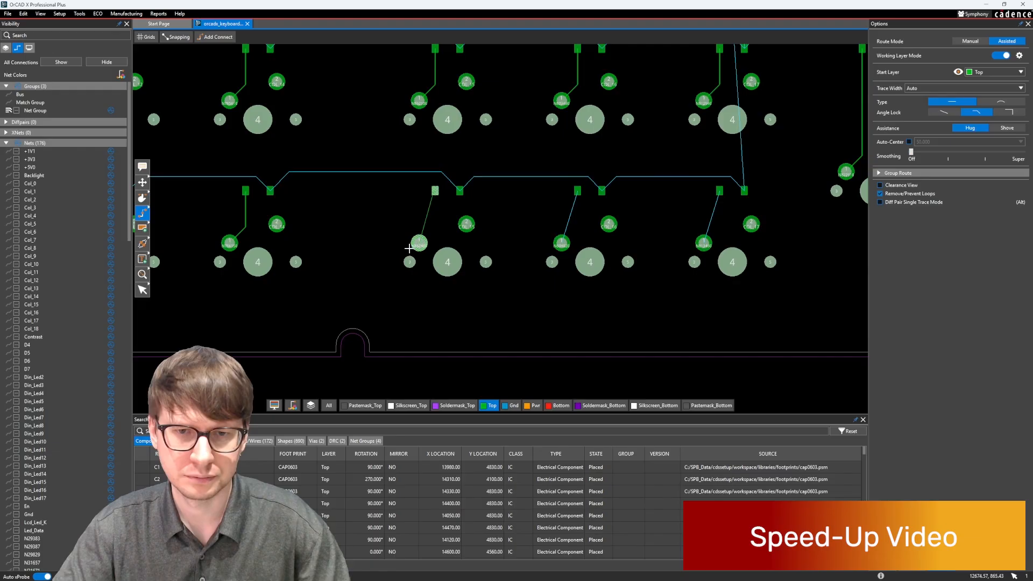
pyautogui.click(577, 191)
pyautogui.click(561, 243)
pyautogui.click(719, 191)
pyautogui.click(704, 242)
# - Hide the connection lines of the +1V1, +3V3, +5V0 and Gnd nets
pyautogui.scroll(-5, 376, 226)
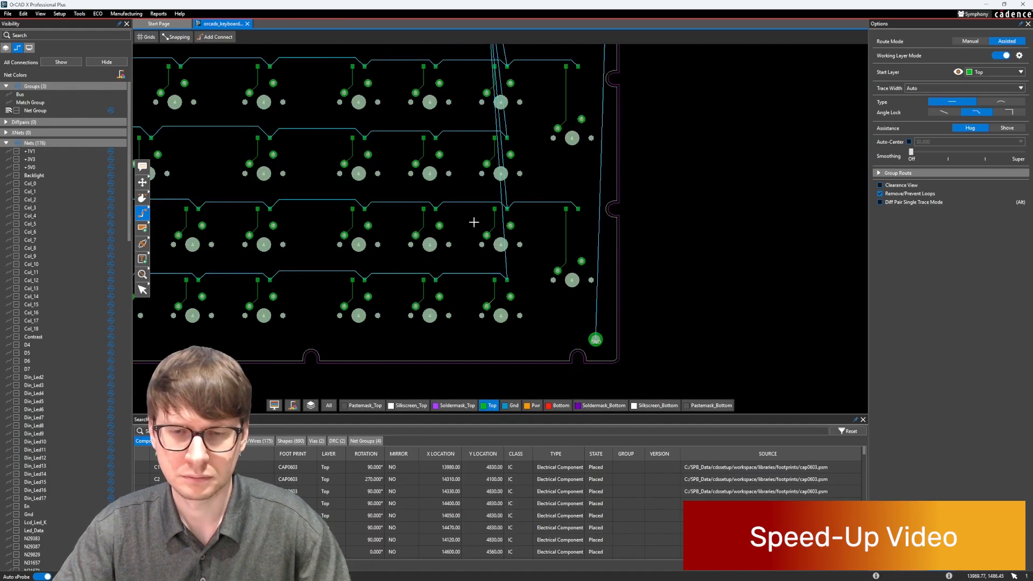
pyautogui.moveTo(396, 194); pyautogui.dragTo(686, 220, button='middle')
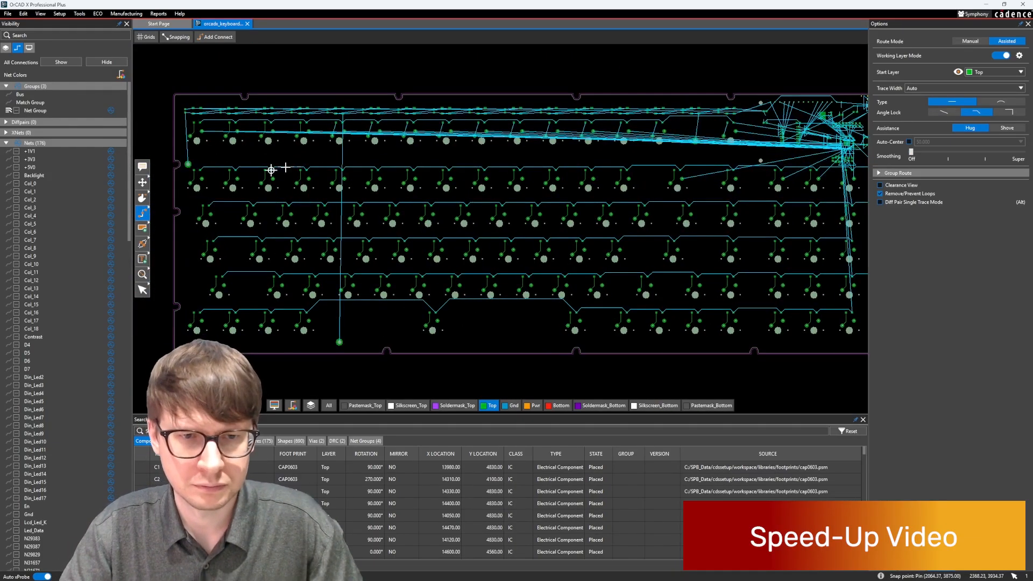
pyautogui.scroll(5, 224, 136)
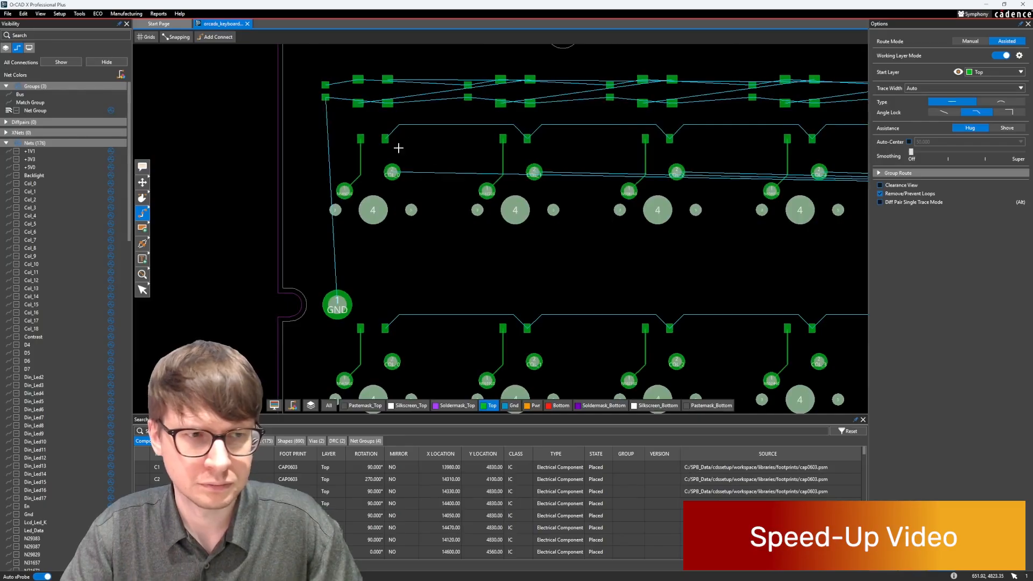
pyautogui.click(29, 153)
pyautogui.keyDown('shift'); pyautogui.click(31, 168); pyautogui.keyUp('shift')
pyautogui.rightClick(35, 167)
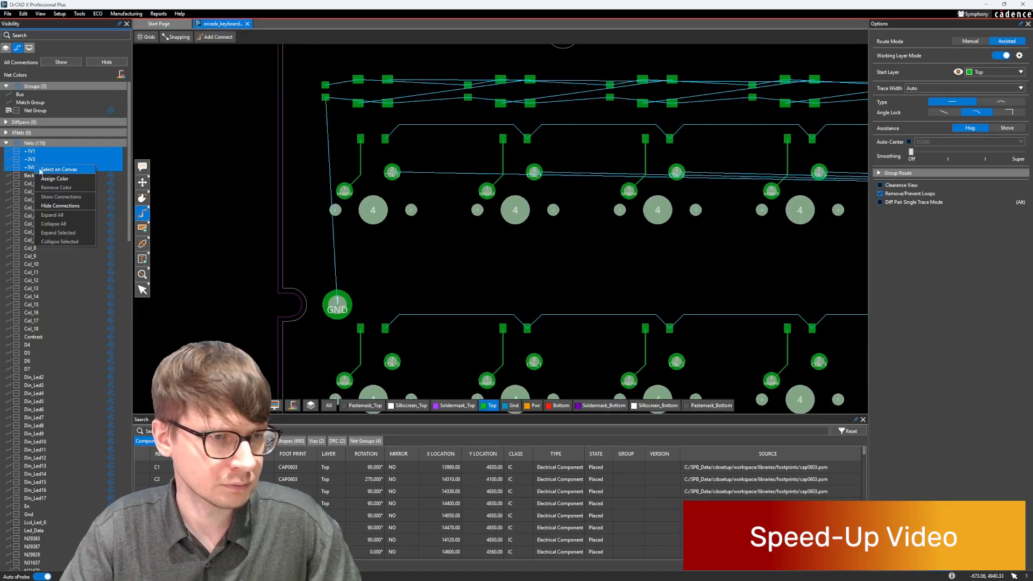
pyautogui.click(58, 205)
pyautogui.scroll(-1, 63, 228)
pyautogui.scroll(-3, 62, 231)
pyautogui.rightClick(35, 417)
pyautogui.click(63, 455)
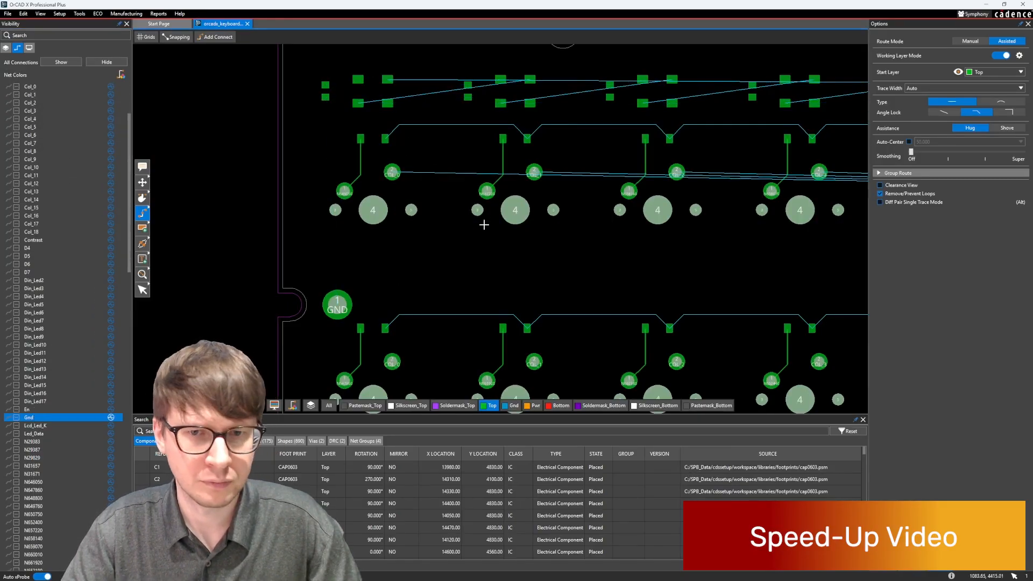
# - Route the first three still unrouted switch-to-diode connections in the top key row on Top
pyautogui.moveTo(543, 127); pyautogui.dragTo(417, 181, button='middle')
pyautogui.moveTo(613, 225); pyautogui.dragTo(256, 209, button='middle')
pyautogui.moveTo(584, 178); pyautogui.dragTo(328, 168, button='middle')
pyautogui.moveTo(202, 164); pyautogui.dragTo(332, 157, button='middle')
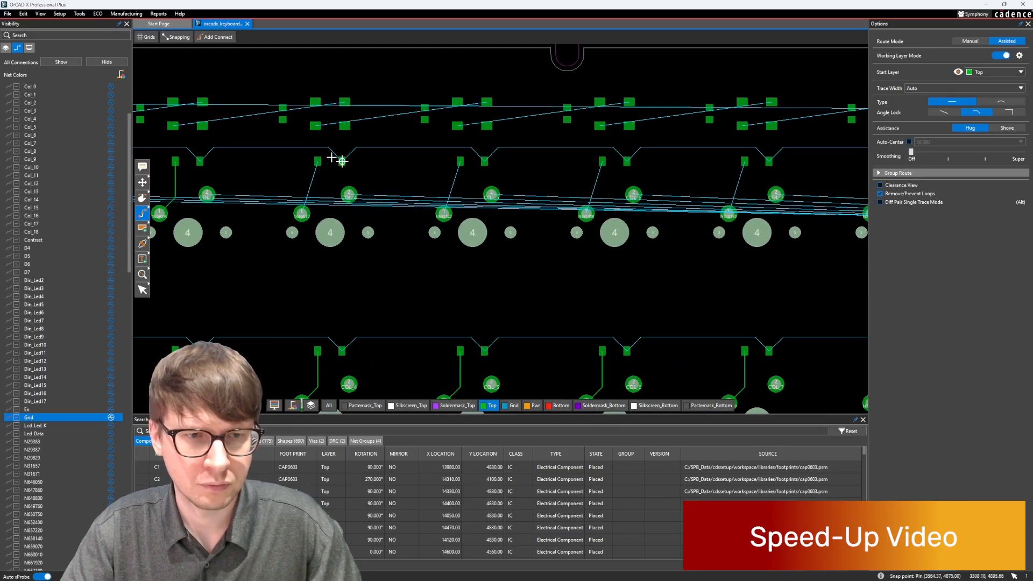
pyautogui.click(317, 161)
pyautogui.click(298, 217)
pyautogui.click(459, 162)
pyautogui.click(443, 214)
pyautogui.click(602, 162)
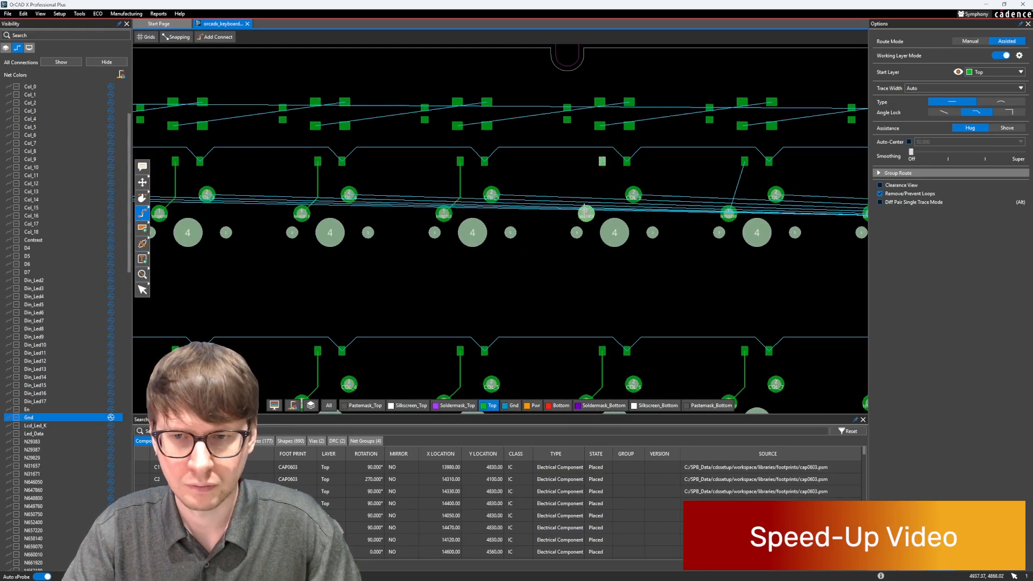
pyautogui.click(586, 214)
# - Route the next four switch-to-diode connections along the top key row on Top
pyautogui.moveTo(712, 212); pyautogui.dragTo(431, 182, button='middle')
pyautogui.click(463, 131)
pyautogui.click(446, 186)
pyautogui.click(605, 134)
pyautogui.click(590, 183)
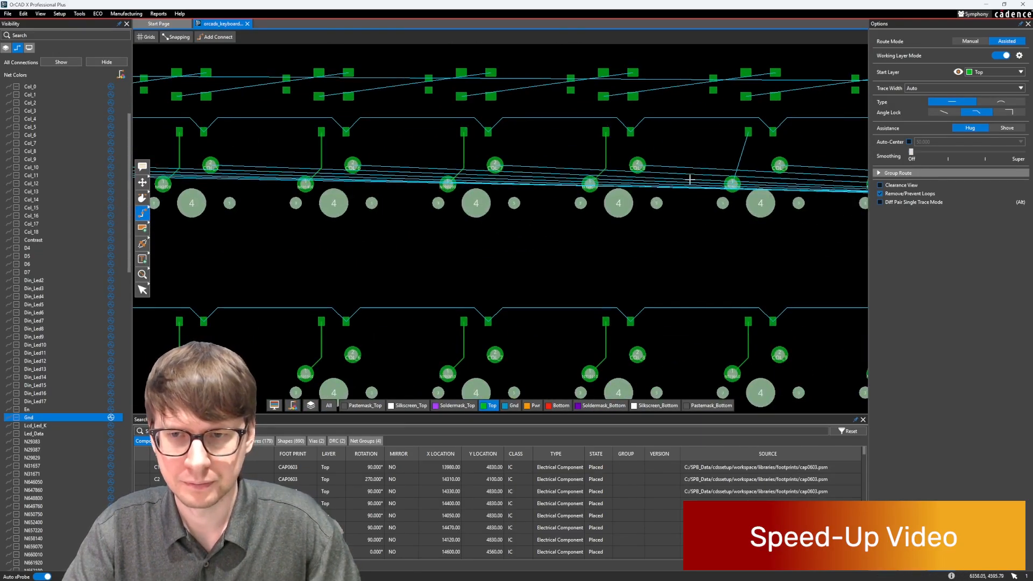
pyautogui.moveTo(690, 177); pyautogui.dragTo(434, 172, button='middle')
pyautogui.click(491, 128)
pyautogui.click(477, 177)
pyautogui.click(635, 127)
pyautogui.click(619, 177)
# - Route the three switch-to-diode connections of the top key row up to the GND hole on Top
pyautogui.moveTo(726, 162); pyautogui.dragTo(505, 153, button='middle')
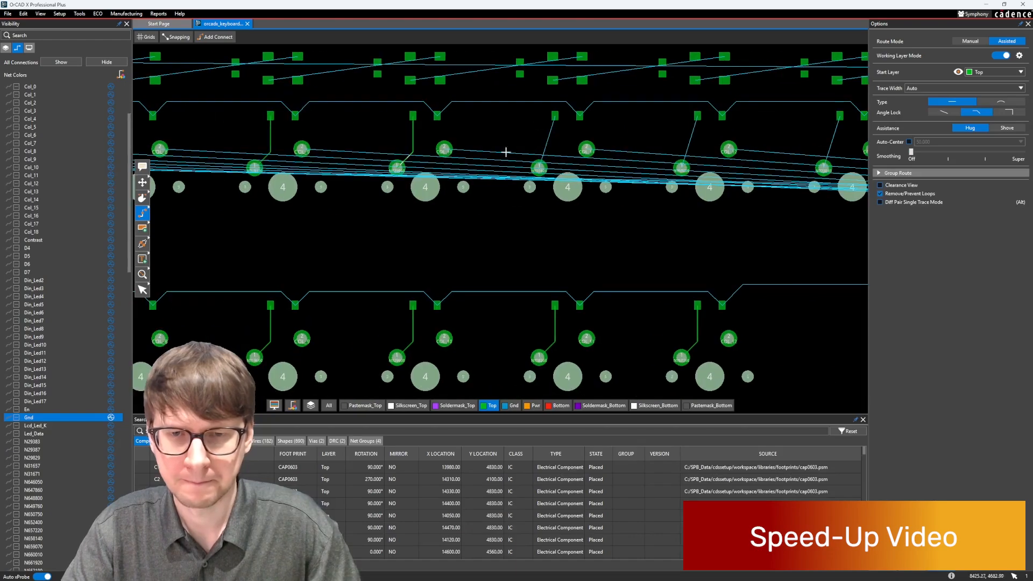
pyautogui.click(556, 117)
pyautogui.click(540, 168)
pyautogui.moveTo(662, 150); pyautogui.dragTo(432, 154, button='middle')
pyautogui.click(468, 124)
pyautogui.click(451, 173)
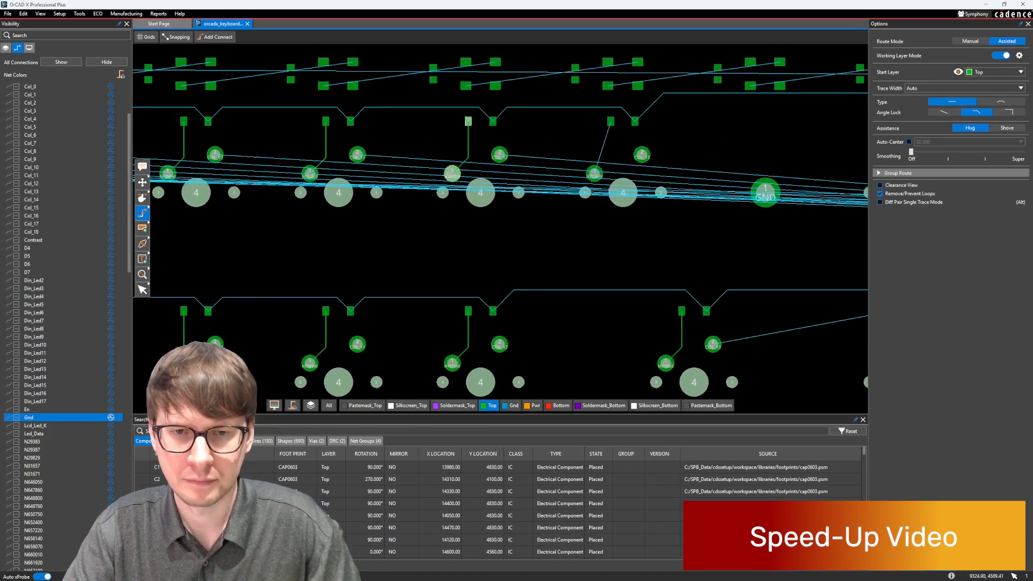
pyautogui.click(611, 123)
pyautogui.click(595, 173)
# - Route the top key row's last switch-to-diode connection, just beyond the GND hole, on Top
pyautogui.moveTo(778, 213); pyautogui.dragTo(544, 198, button='middle')
pyautogui.scroll(-1, 544, 199)
pyautogui.scroll(1, 550, 188)
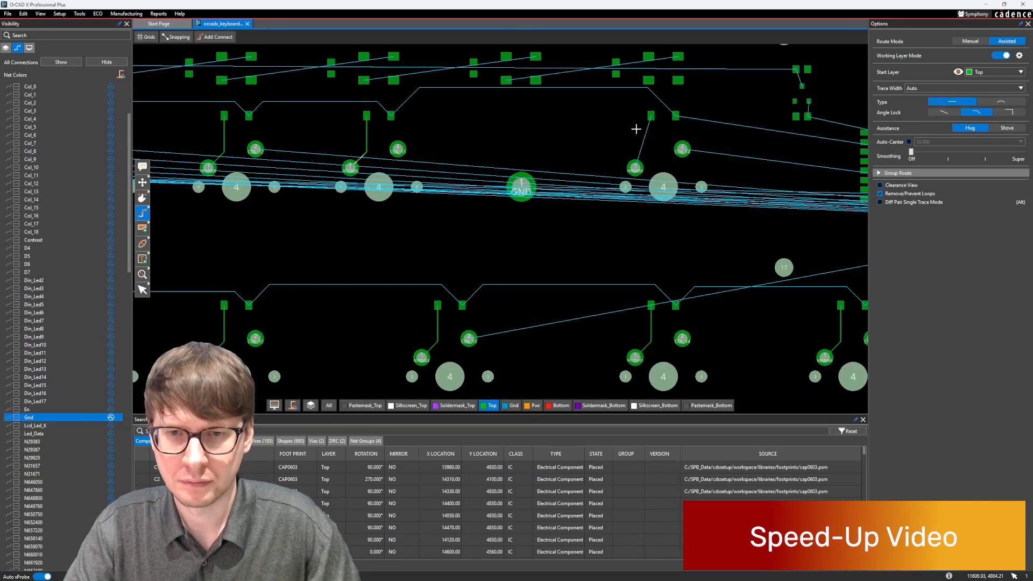
pyautogui.click(651, 116)
pyautogui.click(635, 168)
pyautogui.click(647, 235)
# - Inspect the routed key matrix, check the routing status and list the unrouted nets
pyautogui.scroll(-1, 648, 235)
pyautogui.moveTo(399, 240); pyautogui.dragTo(617, 192, button='middle')
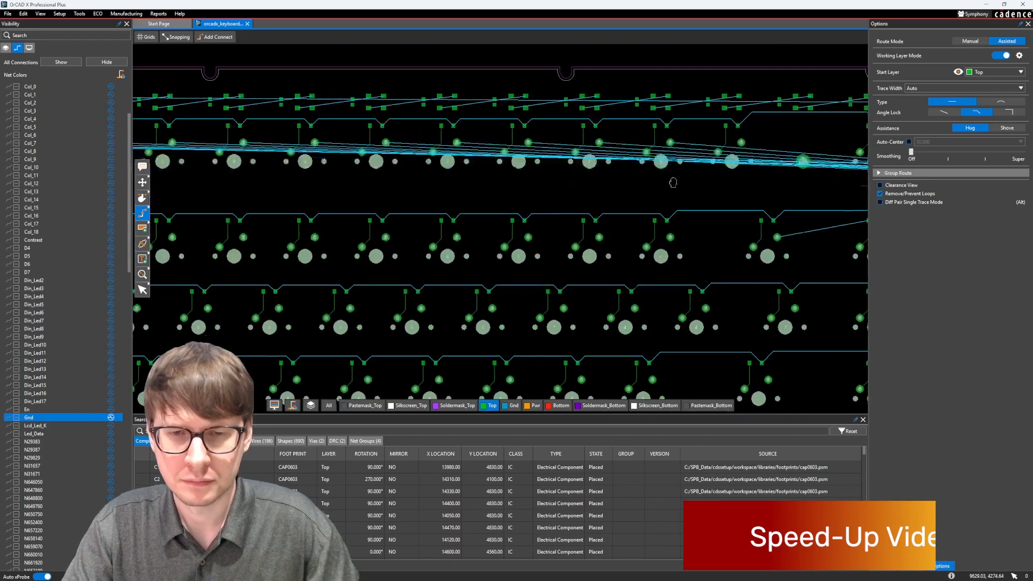
pyautogui.scroll(-2, 491, 185)
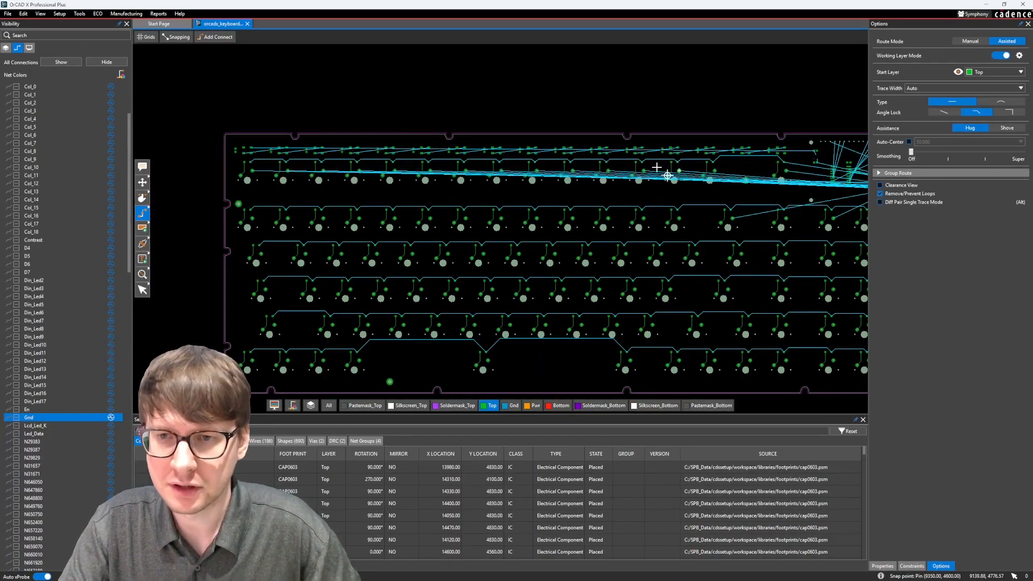
pyautogui.scroll(2, 748, 212)
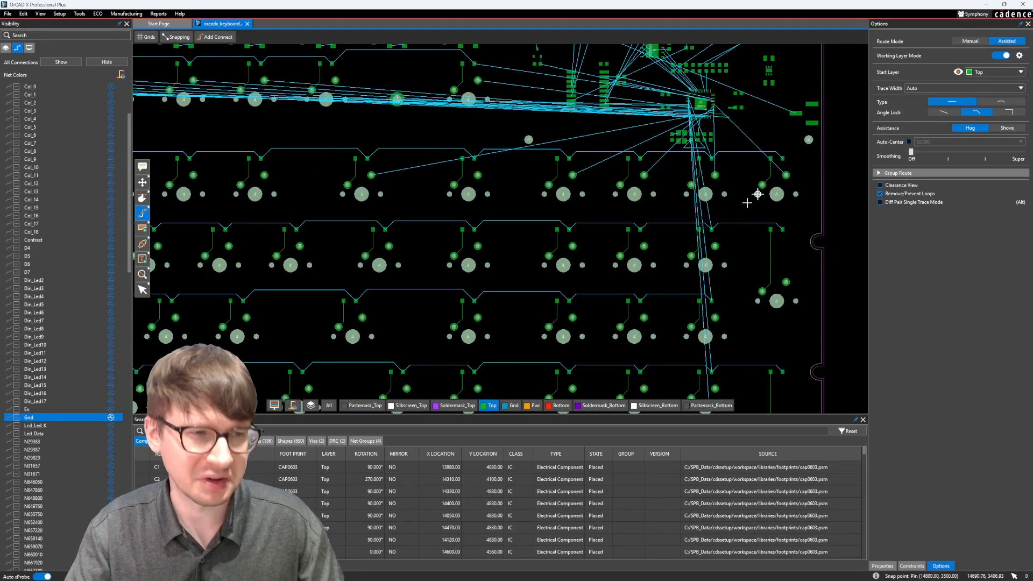
pyautogui.click(881, 566)
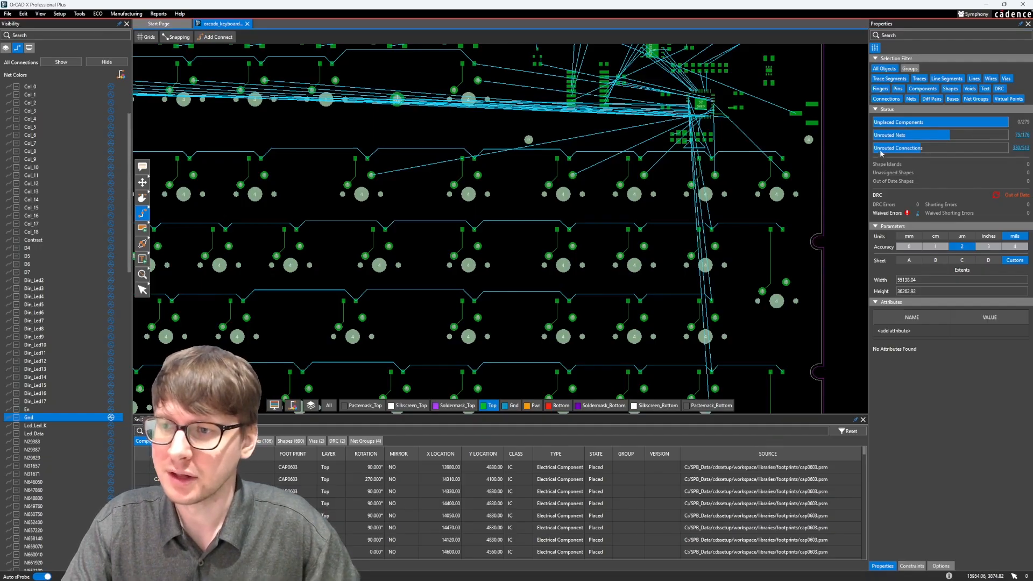
pyautogui.click(1017, 136)
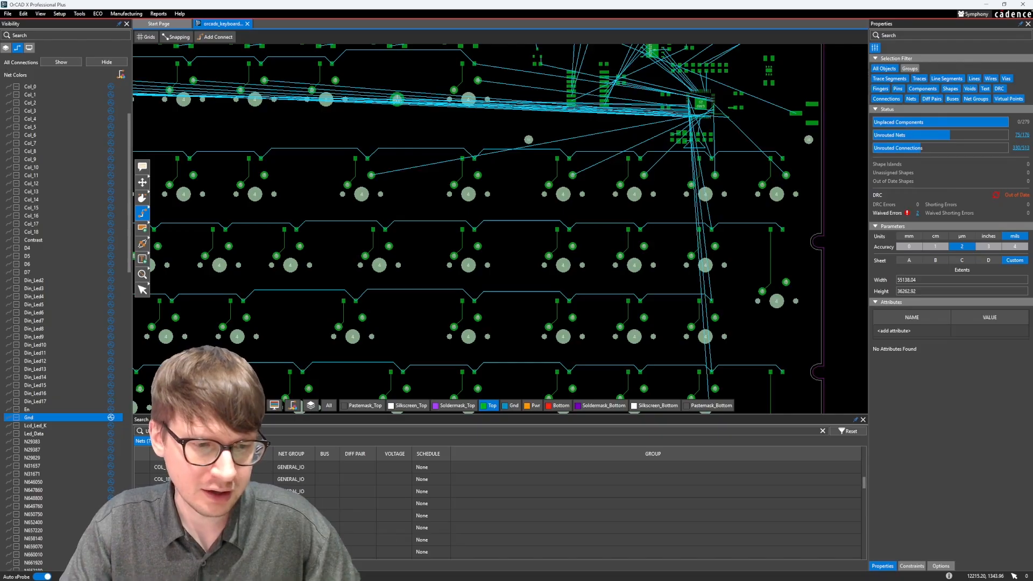
# - Start a trace on Top from the first LED's DIN_LED2 pad and place its corner above the LED row
pyautogui.moveTo(231, 260); pyautogui.dragTo(635, 311, button='middle')
pyautogui.moveTo(382, 184); pyautogui.dragTo(646, 218, button='middle')
pyautogui.moveTo(312, 208); pyautogui.dragTo(657, 242, button='middle')
pyautogui.scroll(4, 415, 147)
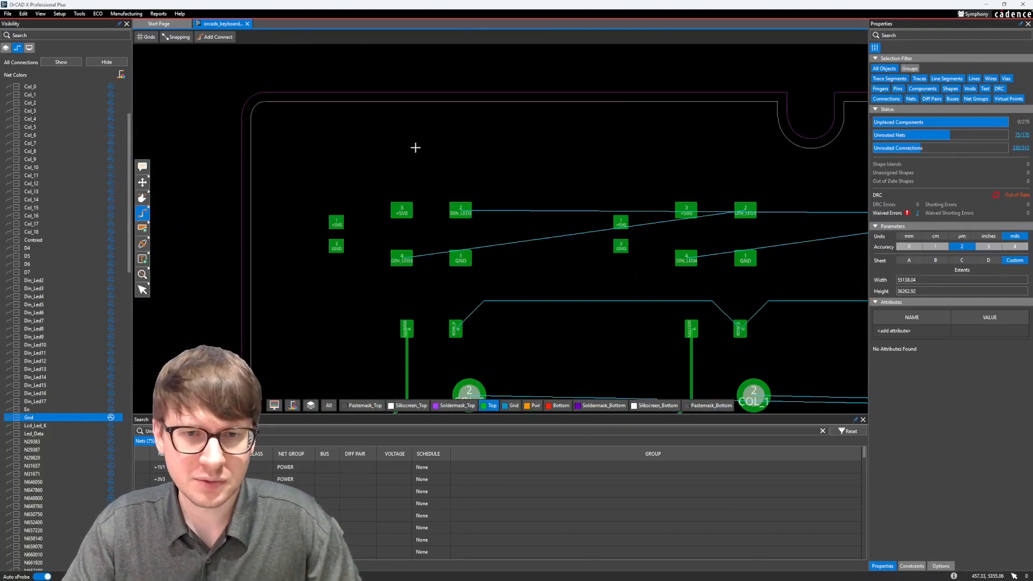
pyautogui.moveTo(531, 199); pyautogui.dragTo(419, 198, button='middle')
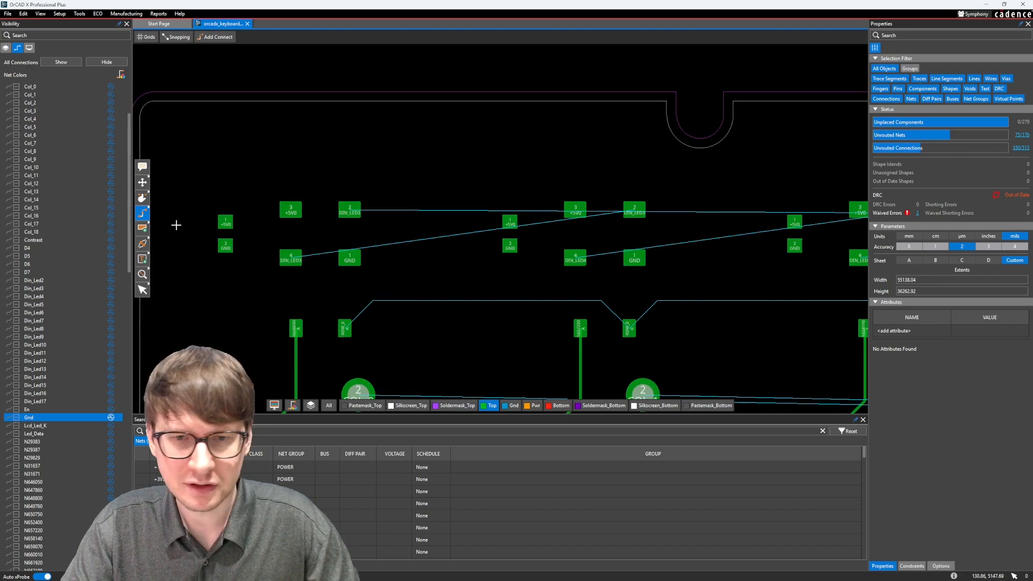
pyautogui.click(142, 213)
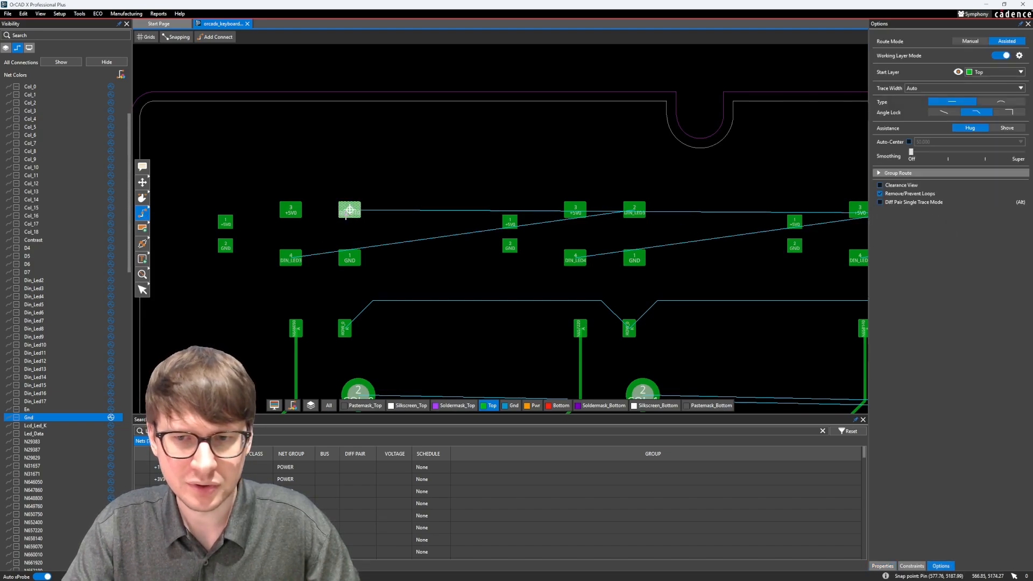
pyautogui.click(349, 211)
pyautogui.scroll(-5, 463, 175)
pyautogui.scroll(1, 467, 184)
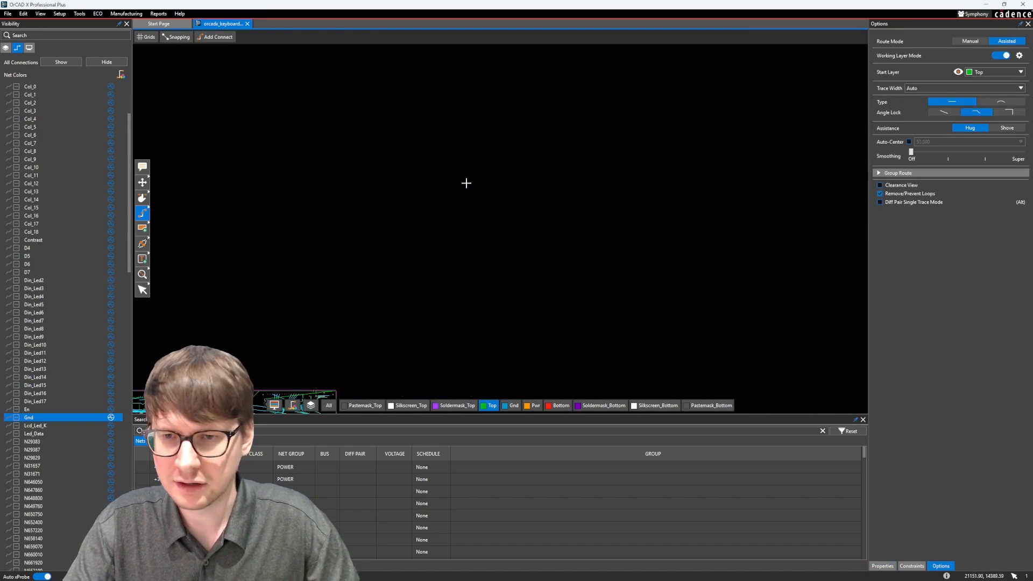
pyautogui.scroll(2, 532, 216)
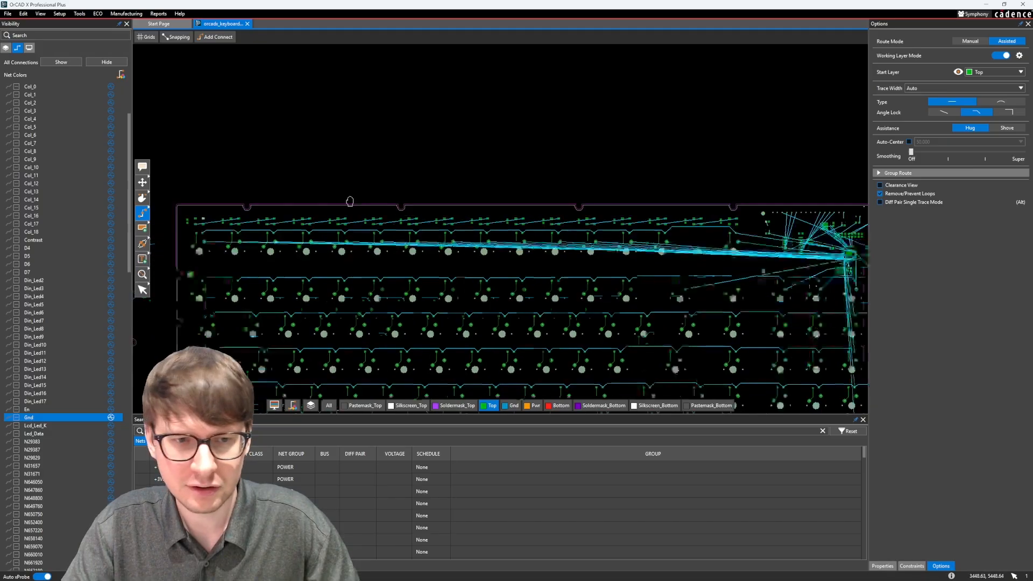
pyautogui.scroll(3, 333, 207)
pyautogui.scroll(3, 309, 215)
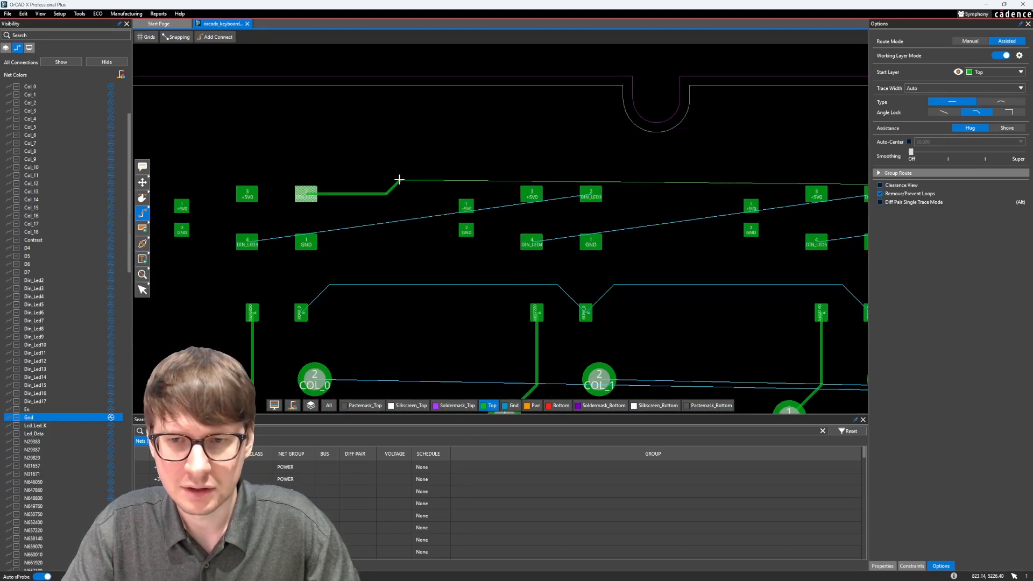
pyautogui.scroll(2, 398, 181)
pyautogui.scroll(-2, 386, 192)
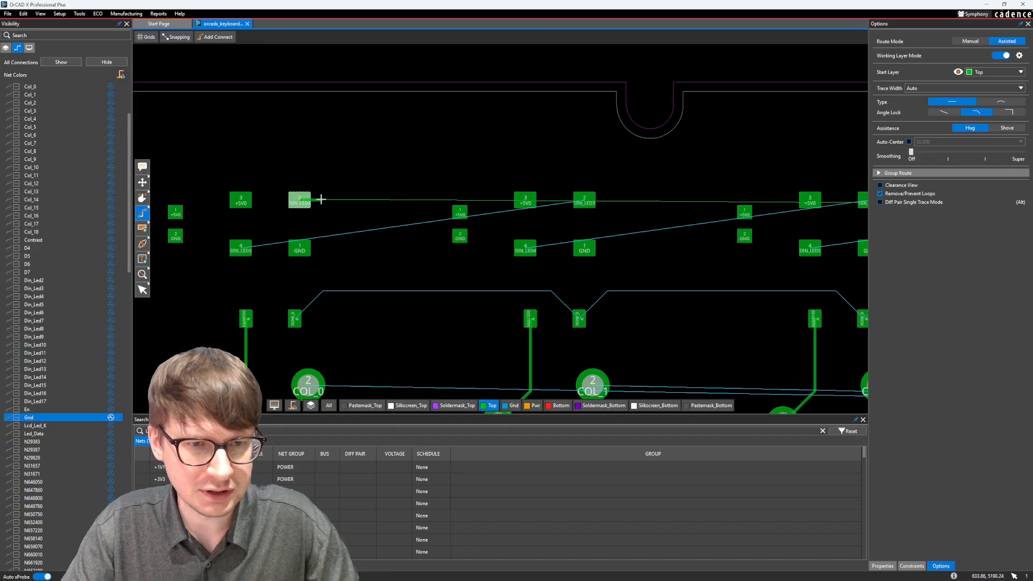
pyautogui.scroll(-3, 334, 180)
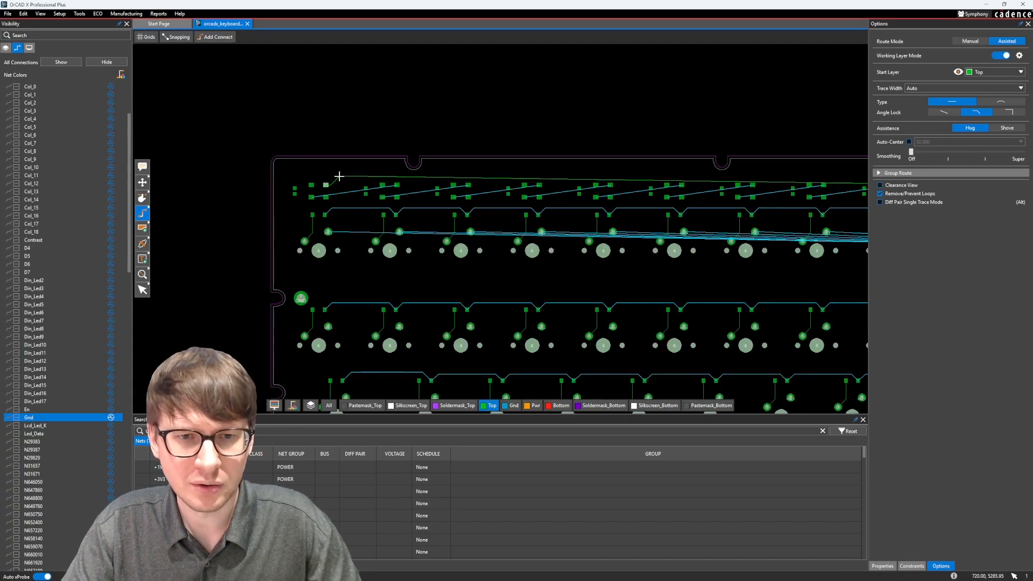
pyautogui.click(347, 177)
# - Extend the DIN_LED2 trace above the LED row and finish it at its connected pad near mounting hole 18
pyautogui.moveTo(774, 173); pyautogui.dragTo(254, 159, button='middle')
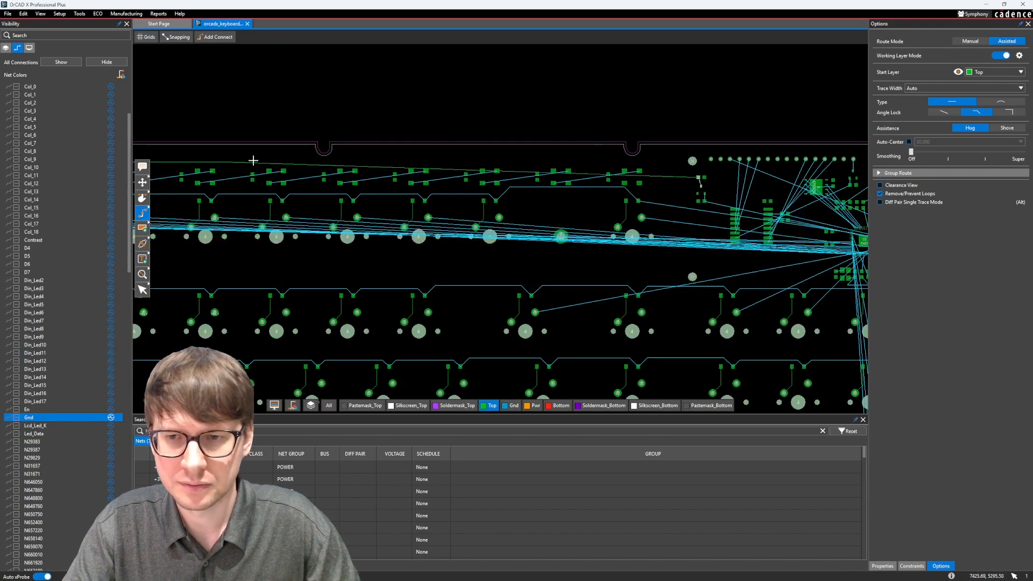
pyautogui.scroll(3, 644, 165)
pyautogui.scroll(1, 571, 177)
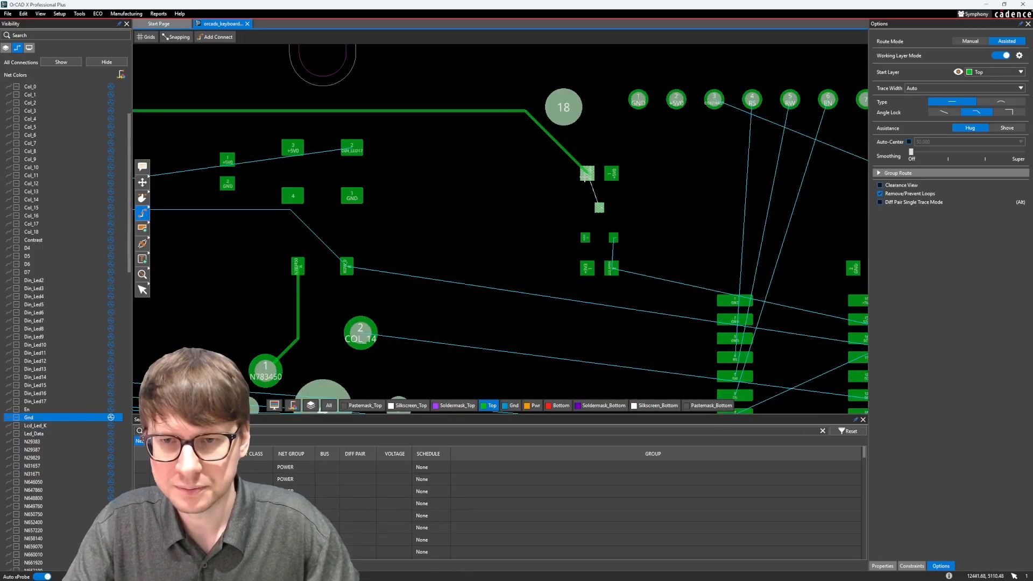
pyautogui.click(587, 173)
# - Route DIN_LED3 on Top from the first LED's pin 4, between its pads, to the second LED's pin 2
pyautogui.scroll(-1, 468, 180)
pyautogui.moveTo(391, 194); pyautogui.dragTo(938, 152, button='middle')
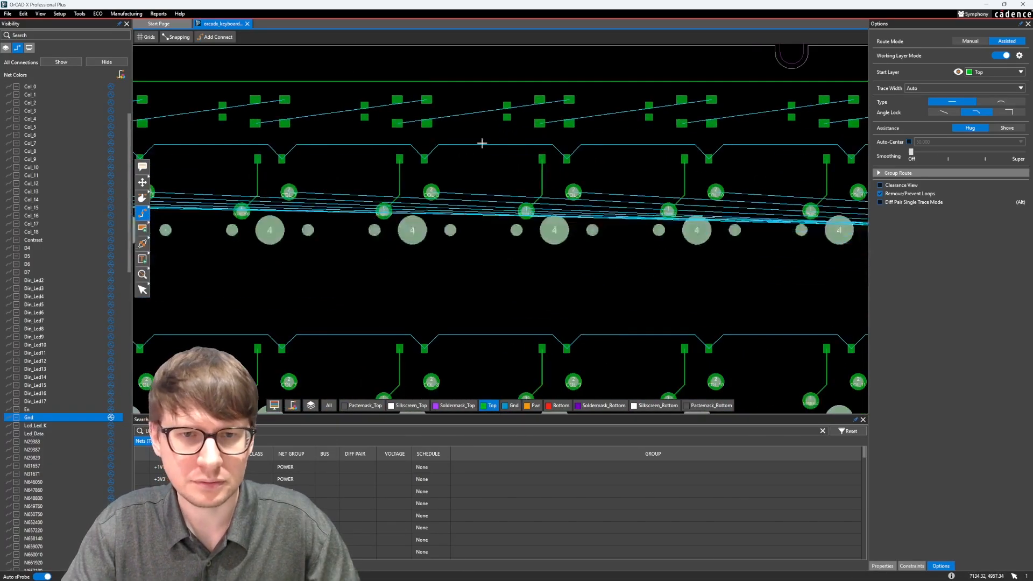
pyautogui.moveTo(307, 173); pyautogui.dragTo(489, 196, button='middle')
pyautogui.scroll(2, 446, 179)
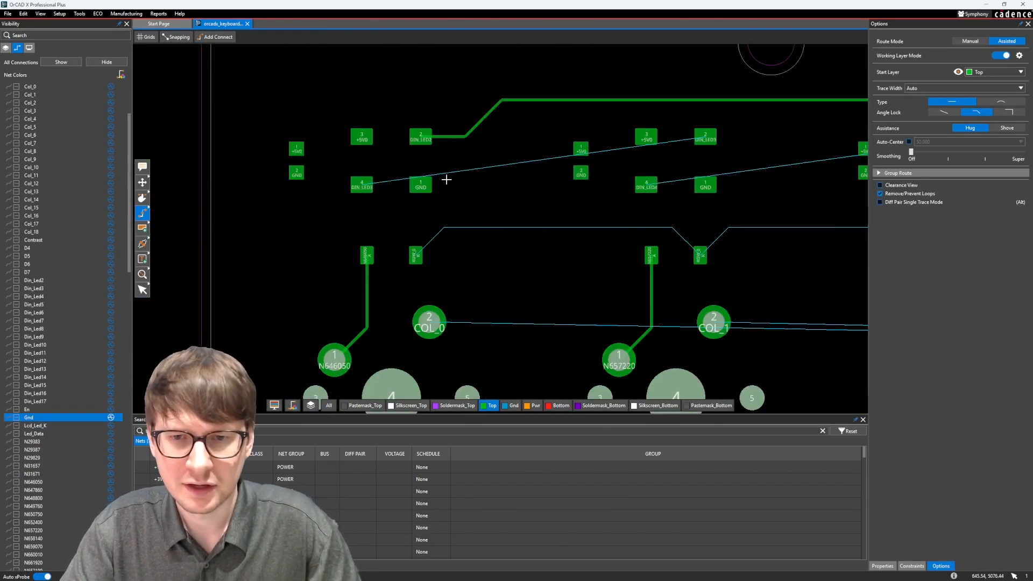
pyautogui.click(362, 185)
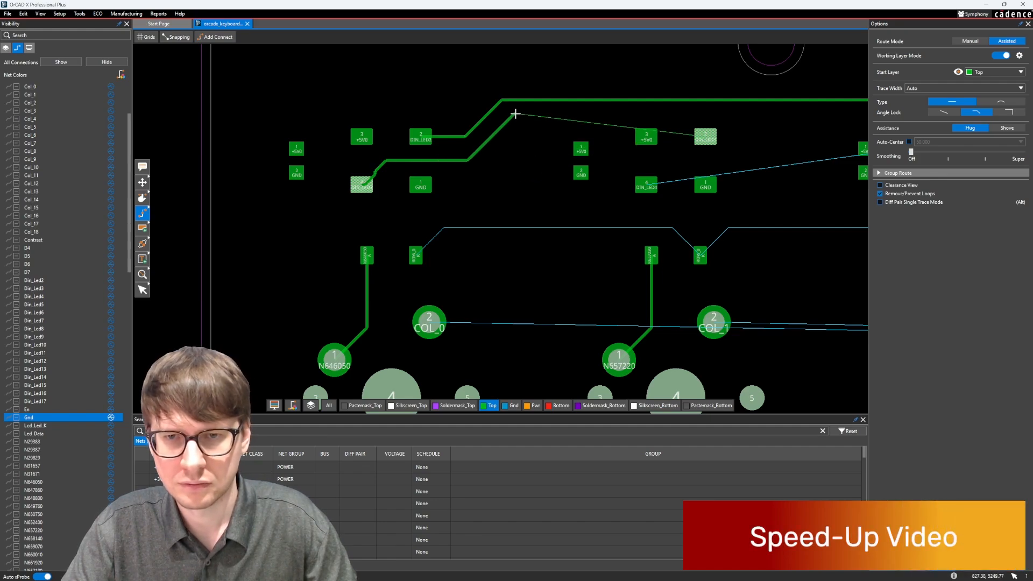
pyautogui.click(515, 120)
pyautogui.click(704, 136)
# - Slide the end segments of the DIN_LED3 trace to straighten its entries into both LED pads
pyautogui.press('s')
pyautogui.click(379, 167)
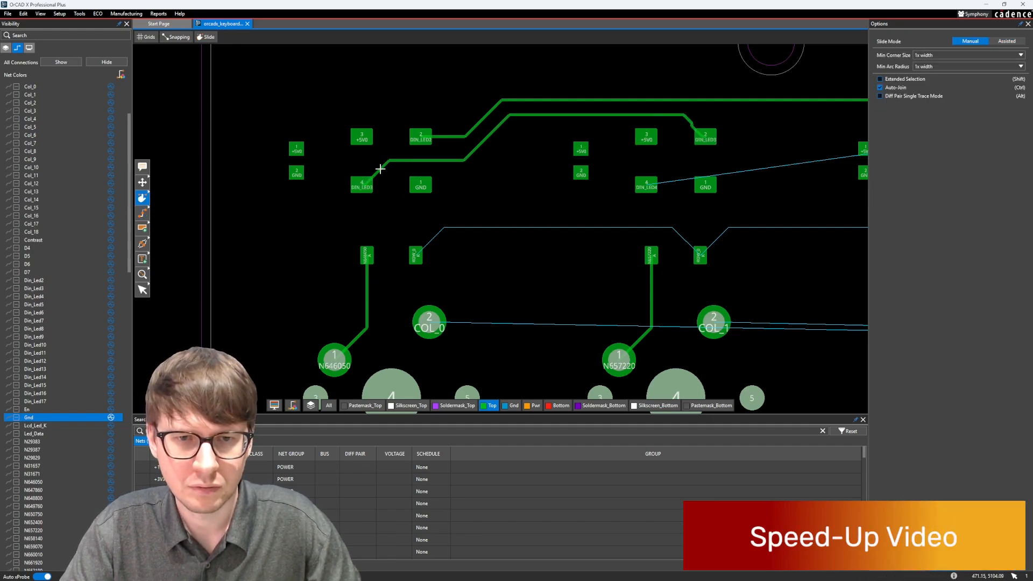
pyautogui.click(381, 166)
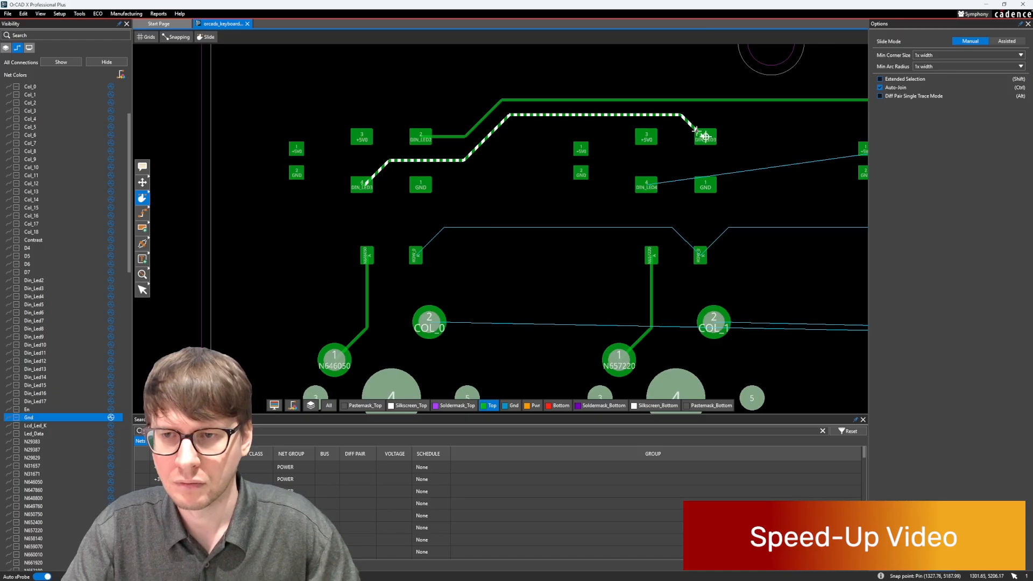
# - Try to paste a copy of the DIN_LED3 trace between the second and third LEDs
pyautogui.moveTo(768, 149); pyautogui.dragTo(362, 158, button='middle')
pyautogui.hotkey('ctrl', 'v')
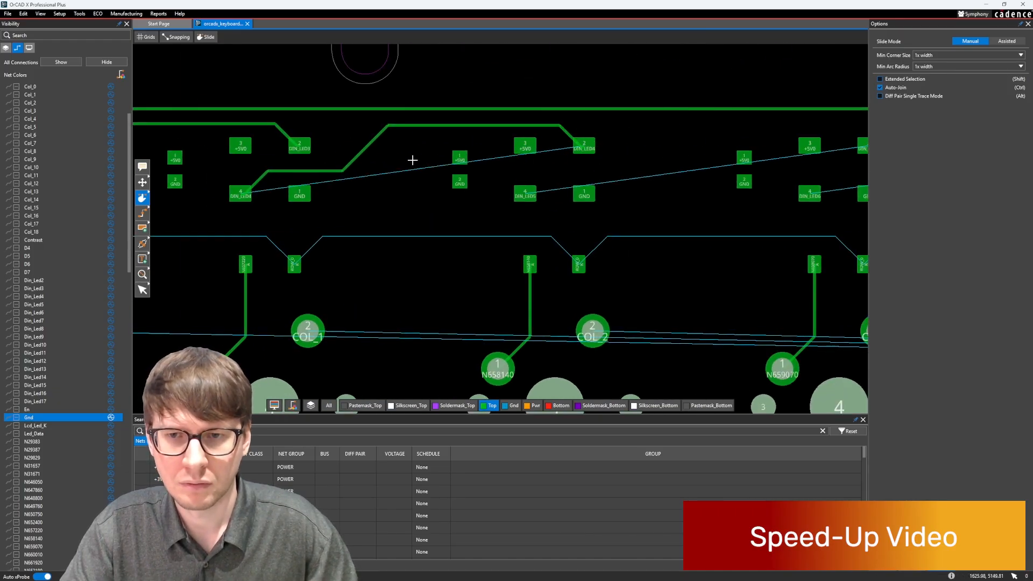
pyautogui.press('Escape')
pyautogui.moveTo(276, 131); pyautogui.dragTo(300, 121)
pyautogui.moveTo(284, 133); pyautogui.dragTo(522, 138, button='middle')
pyautogui.press('Escape')
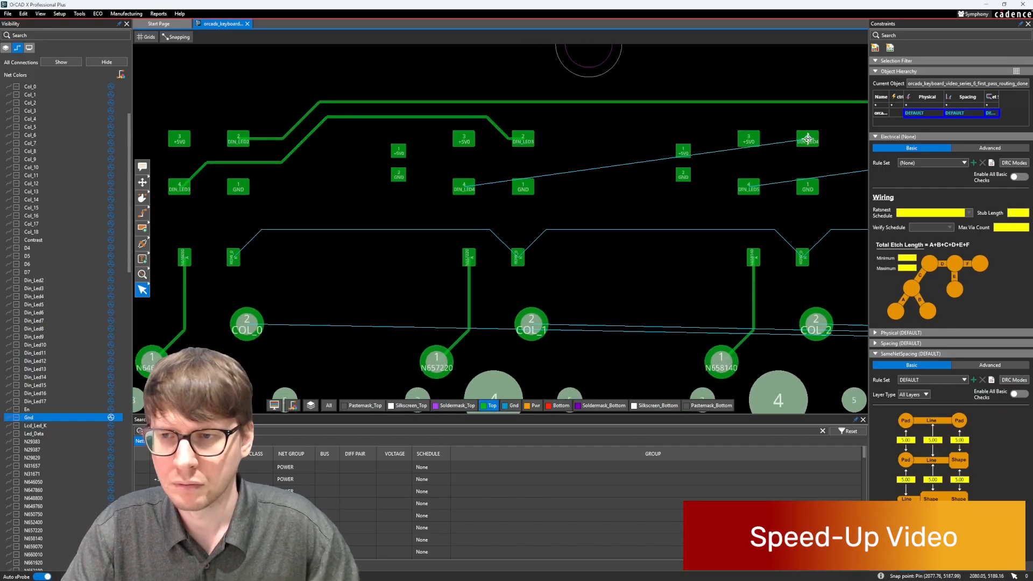
# - Try to copy the whole DIN_LED3 trace onto the next LED's pin 2 with selection limited to traces
pyautogui.click(890, 61)
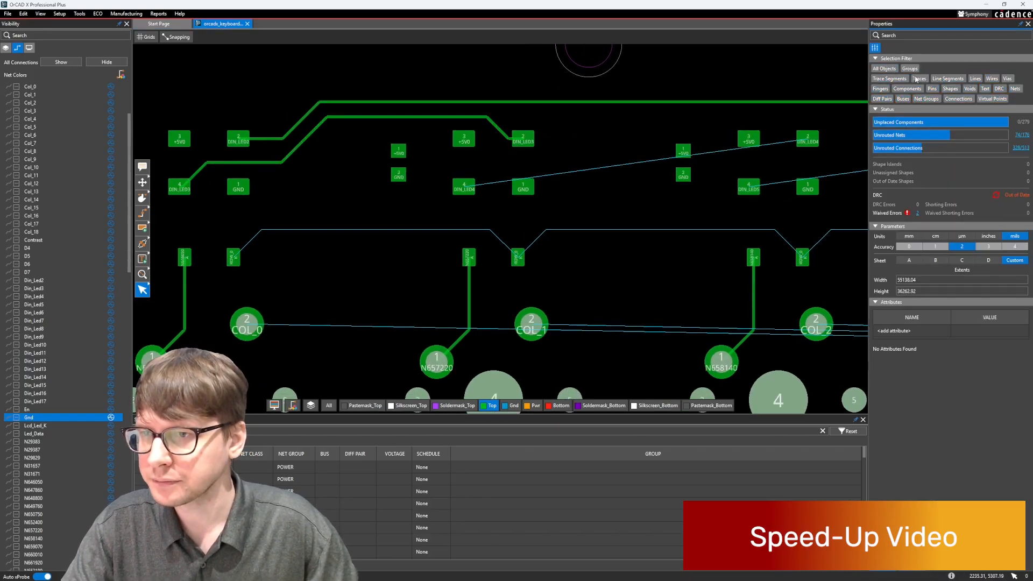
pyautogui.click(498, 129)
pyautogui.hotkey('ctrl', 'c')
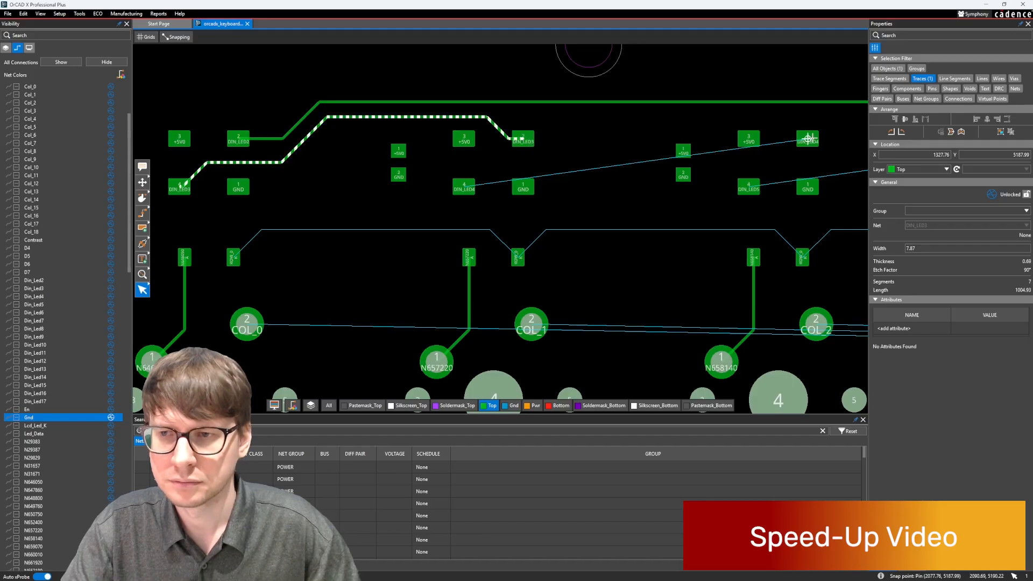
pyautogui.hotkey('ctrl', 'v')
pyautogui.click(807, 139)
pyautogui.hotkey('ctrl', 'z')
pyautogui.click(498, 128)
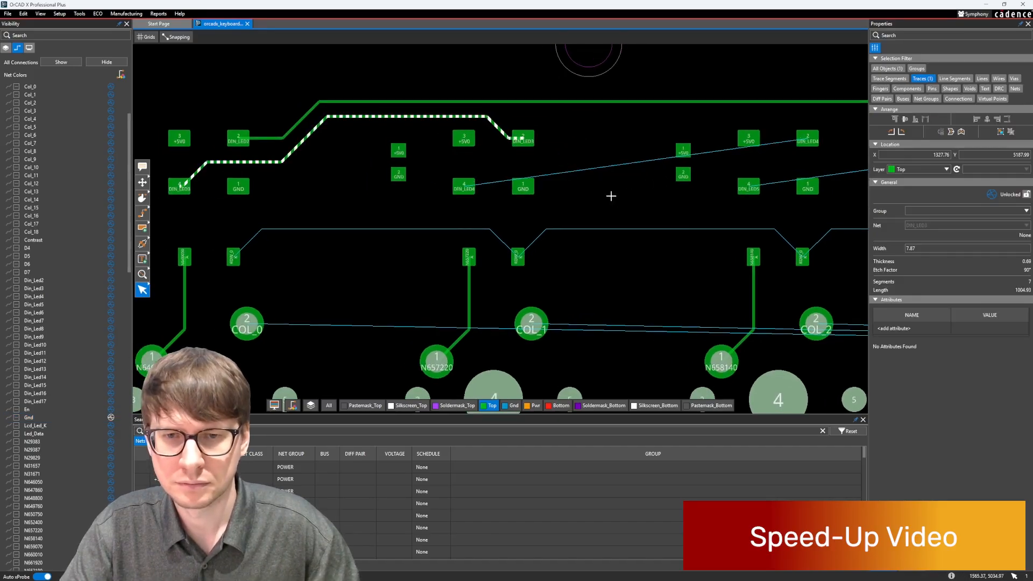
pyautogui.click(611, 196)
pyautogui.click(885, 69)
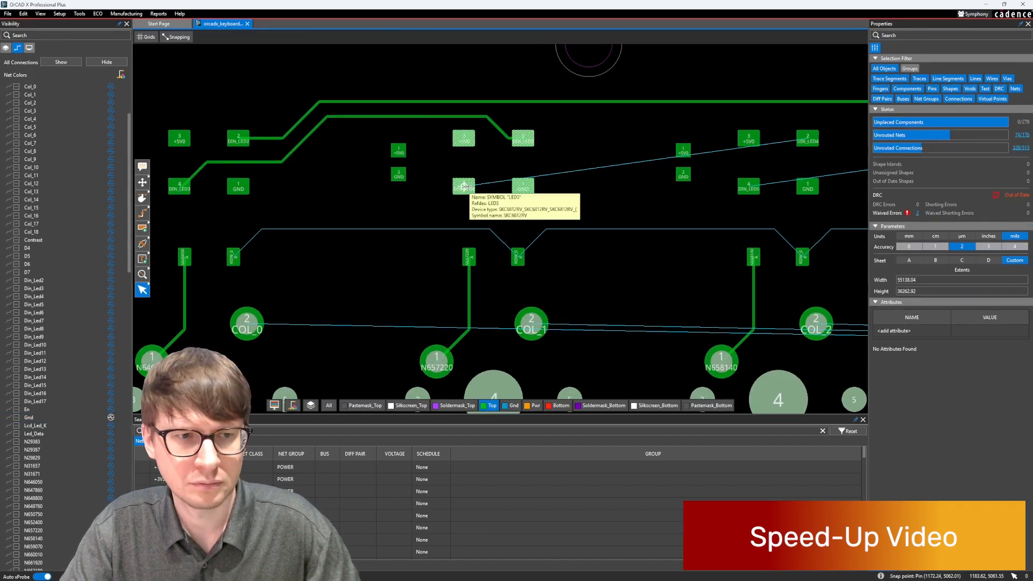
# - Route DIN_LED4 on Top from the second LED's pin 4, between its pads, to the third LED's pin 2
pyautogui.press('F3')
pyautogui.click(463, 186)
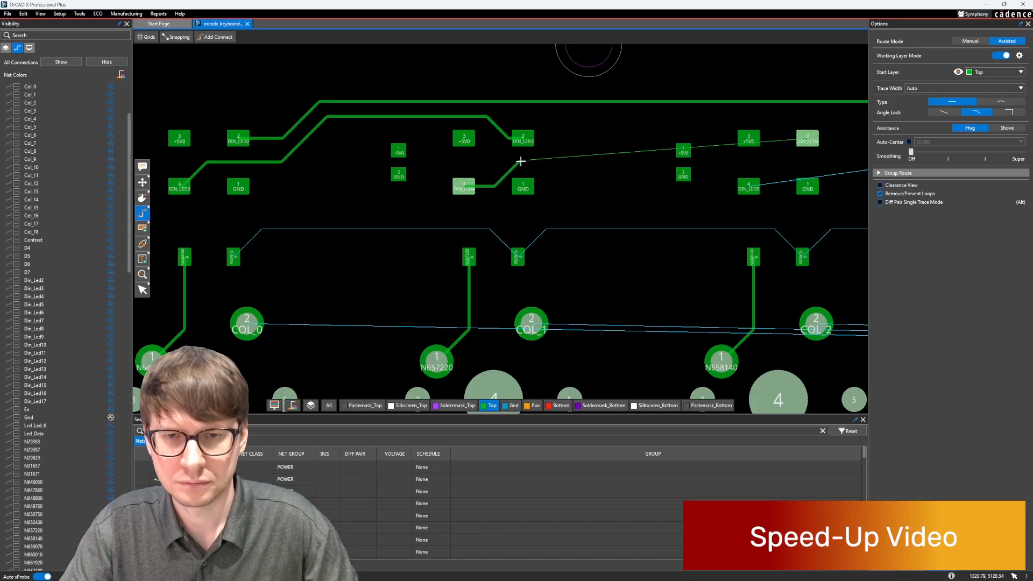
pyautogui.click(537, 163)
pyautogui.click(702, 117)
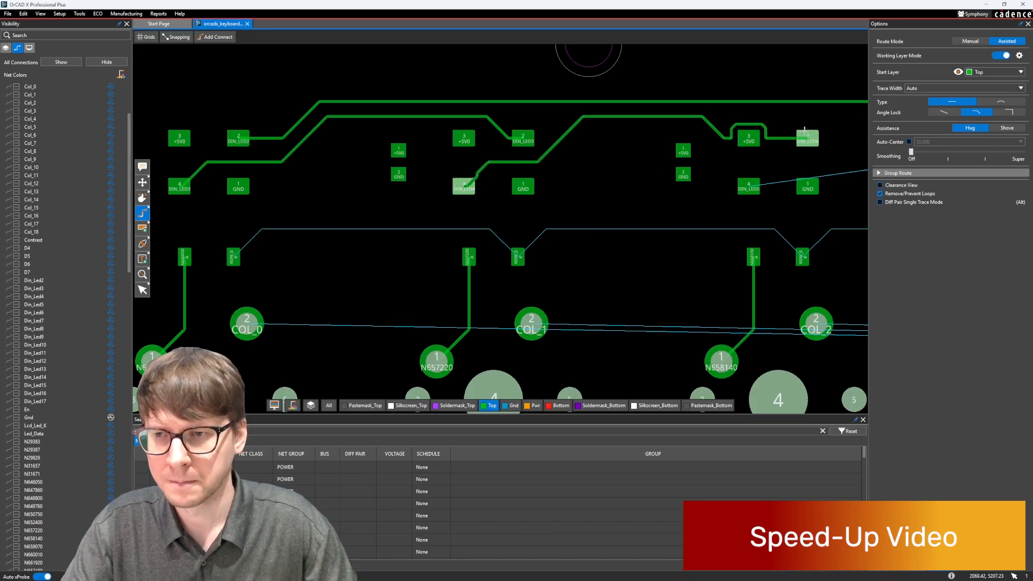
# - Route DIN_LED5 on Top from the third LED's pin 4, between its pads, to the fourth LED's pin 2
pyautogui.moveTo(794, 128); pyautogui.dragTo(272, 164, button='middle')
pyautogui.click(669, 151)
pyautogui.click(216, 220)
pyautogui.click(301, 192)
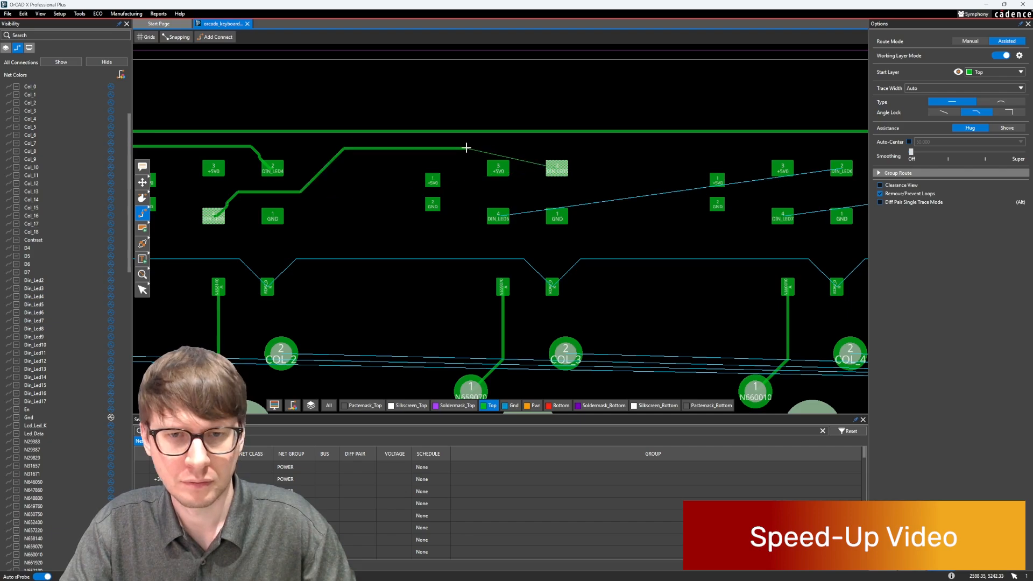
pyautogui.click(472, 145)
pyautogui.click(556, 169)
# - Route DIN_LED6 on Top from the fourth LED's pin 4, between its pads, to the fifth LED's pin 2
pyautogui.moveTo(703, 205); pyautogui.dragTo(399, 199, button='middle')
pyautogui.click(195, 211)
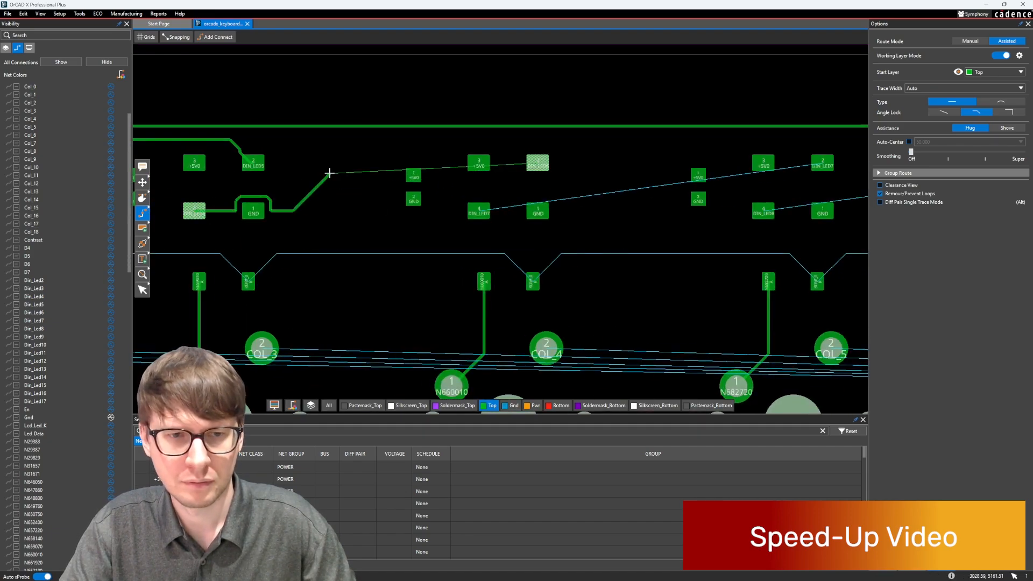
pyautogui.click(320, 188)
pyautogui.click(510, 141)
pyautogui.click(537, 162)
# - Route DIN_LED7 and DIN_LED8 on Top, each from pin 4 between the pads to pin 2 of the next LED
pyautogui.moveTo(537, 162); pyautogui.dragTo(338, 161, button='middle')
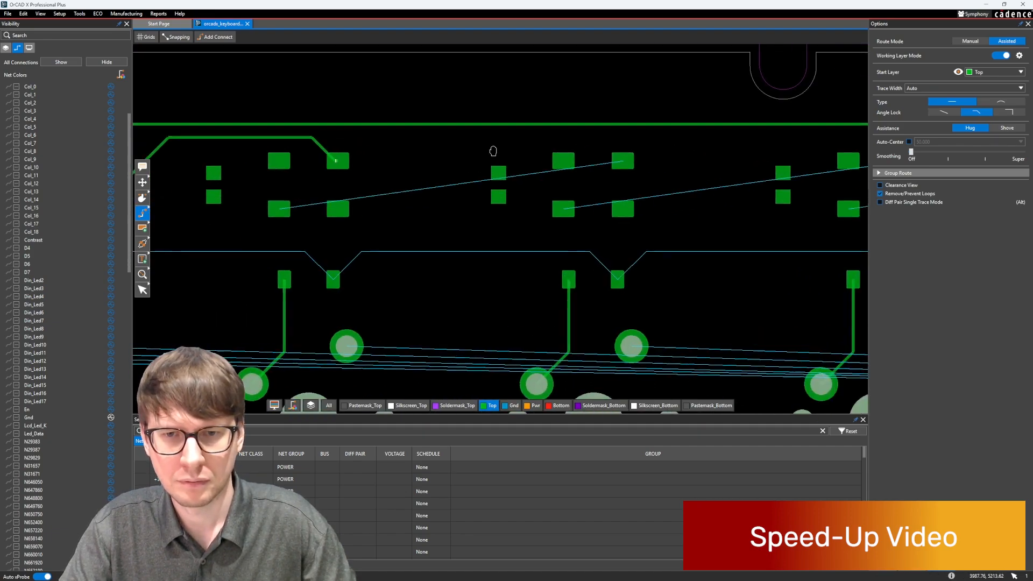
pyautogui.click(279, 210)
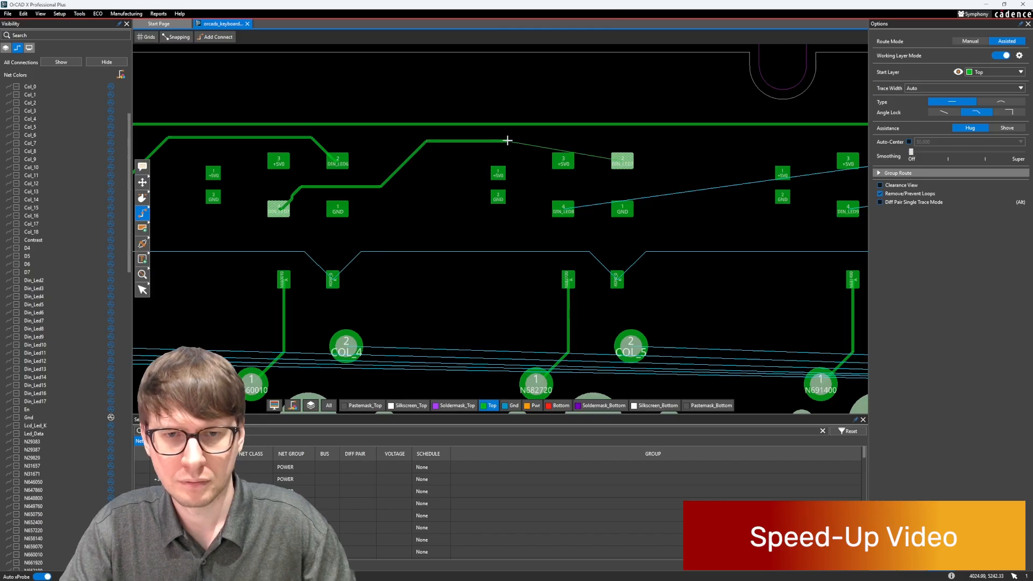
pyautogui.click(624, 160)
pyautogui.moveTo(793, 156); pyautogui.dragTo(408, 146, button='middle')
pyautogui.click(180, 198)
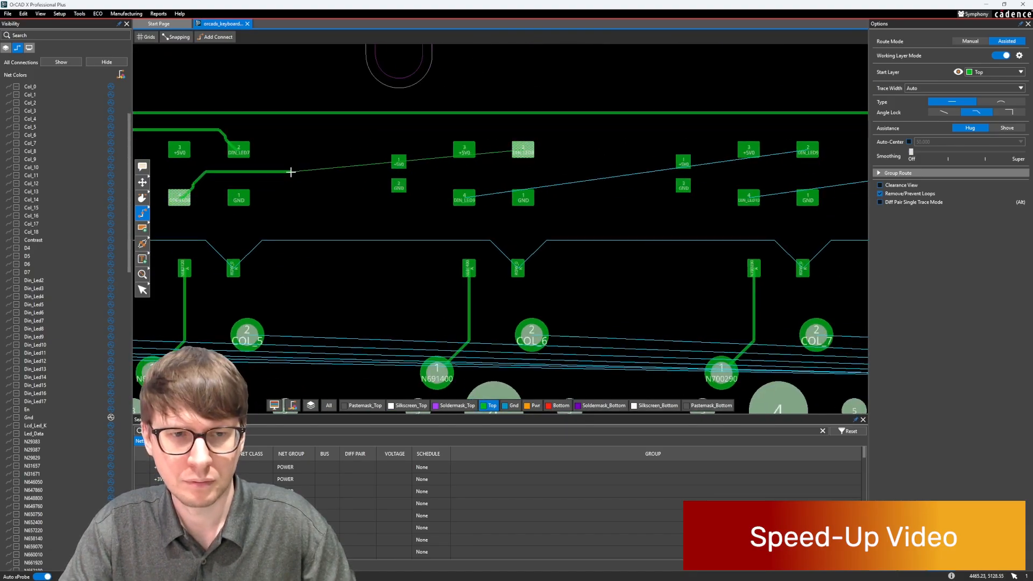
pyautogui.click(522, 150)
# - Route DIN_LED9 and DIN_LED10 on Top from each LED's pin 4 to the following LED's pin 2
pyautogui.moveTo(523, 150); pyautogui.dragTo(318, 147, button='middle')
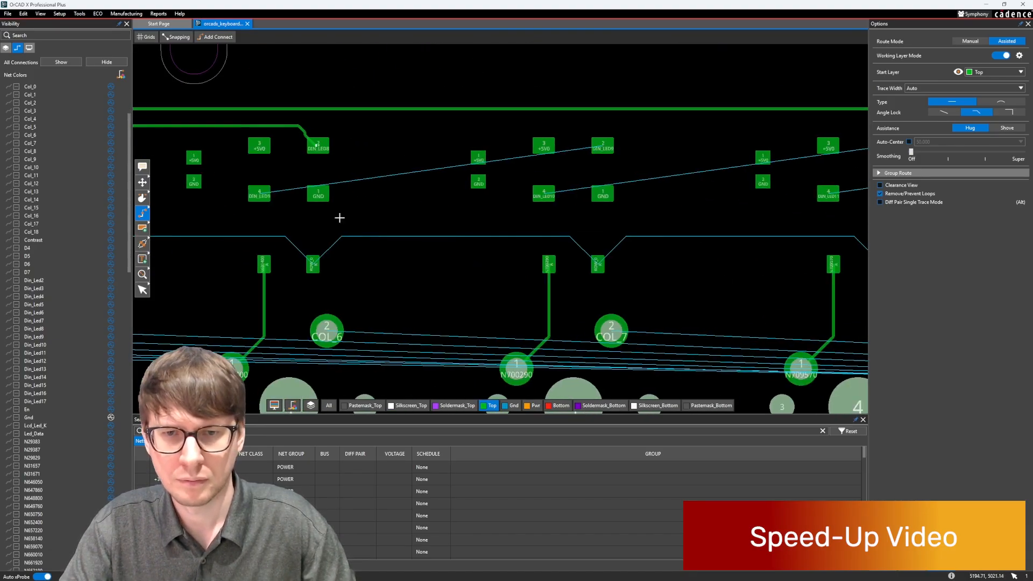
pyautogui.click(259, 194)
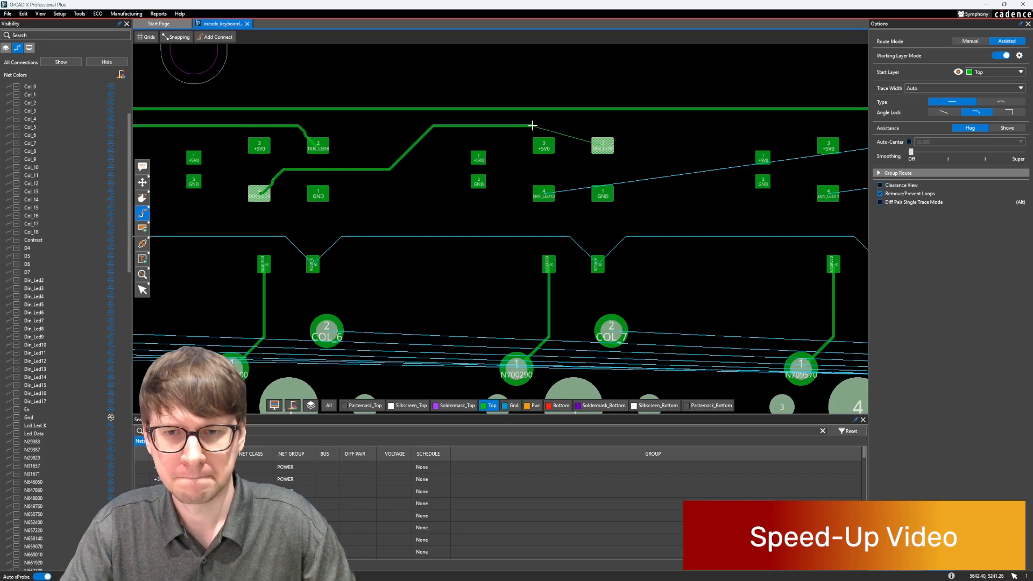
pyautogui.click(602, 140)
pyautogui.moveTo(602, 141); pyautogui.dragTo(284, 144, button='middle')
pyautogui.click(225, 193)
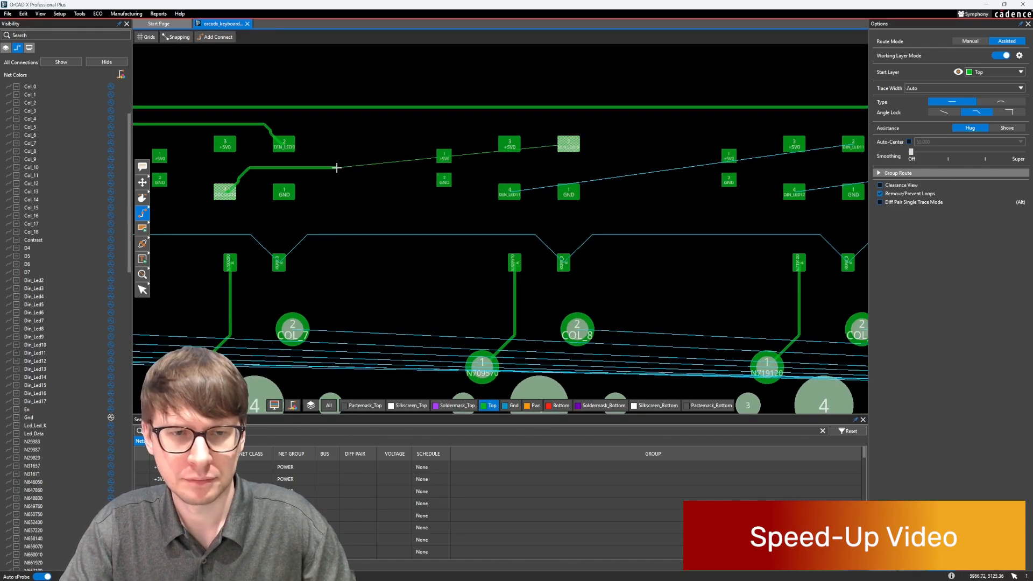
pyautogui.click(569, 144)
# - Continue the LED data chain on Top with DIN_LED11 and DIN_LED12, connecting pin 4 to the next LED's pin 2
pyautogui.moveTo(697, 137); pyautogui.dragTo(421, 130, button='middle')
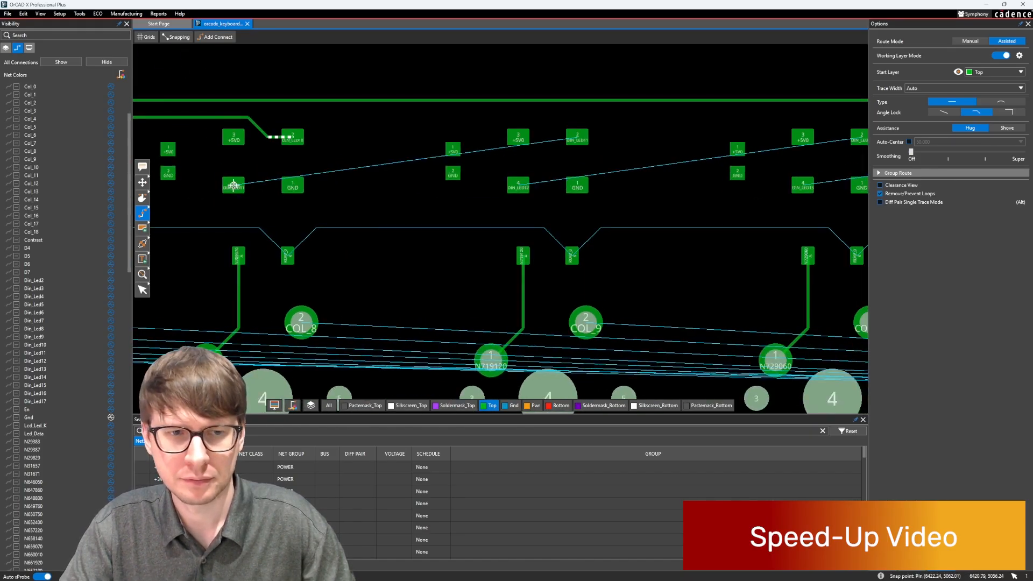
pyautogui.click(233, 185)
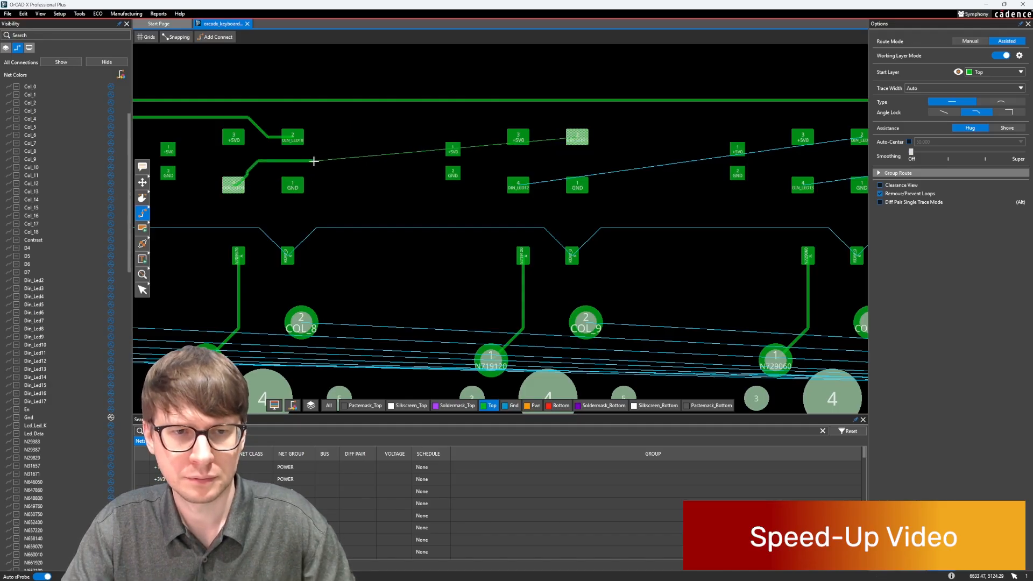
pyautogui.click(576, 135)
pyautogui.moveTo(575, 134)
pyautogui.mouseDown(button='middle')
pyautogui.moveTo(211, 133)
pyautogui.moveTo(279, 133)
pyautogui.mouseUp(button='middle')
pyautogui.click(222, 183)
pyautogui.click(348, 162)
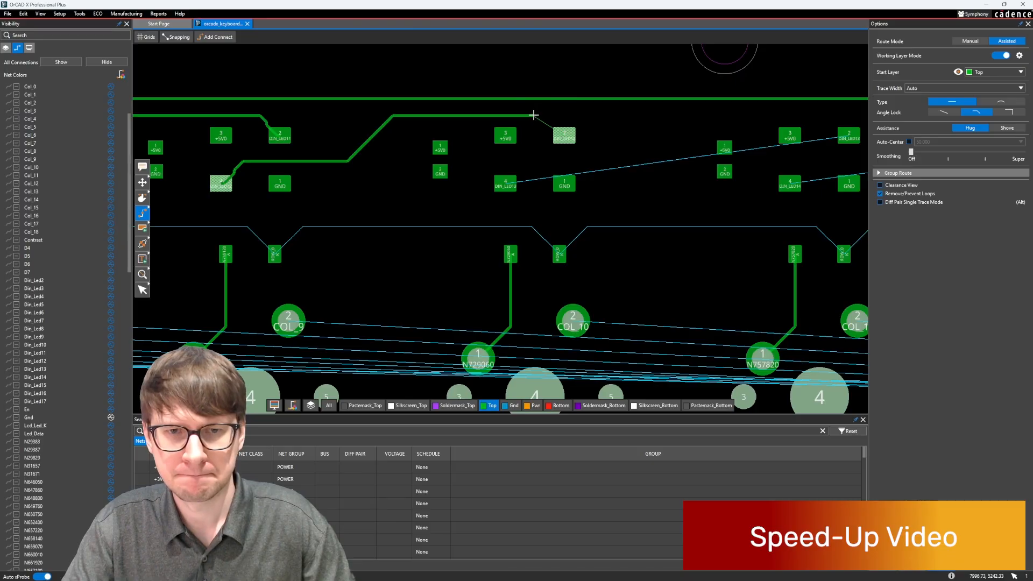
pyautogui.click(565, 135)
# - Route DIN_LED13 and DIN_LED14 on Top between neighbouring LEDs, repeating the pin 4 to pin 2 trace shape
pyautogui.moveTo(564, 135); pyautogui.dragTo(222, 149, button='middle')
pyautogui.click(163, 198)
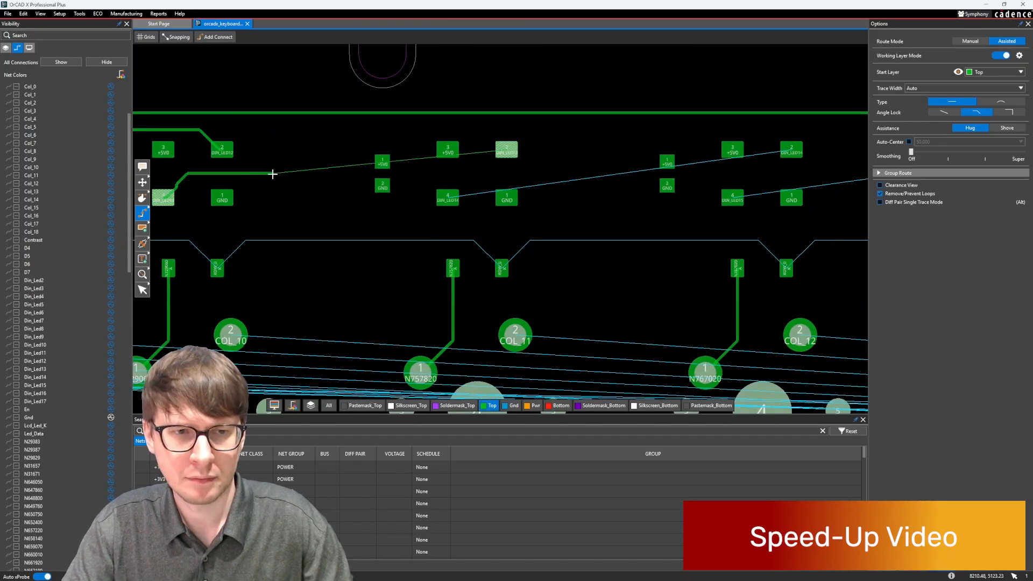
pyautogui.click(483, 129)
pyautogui.moveTo(518, 155); pyautogui.dragTo(323, 167, button='middle')
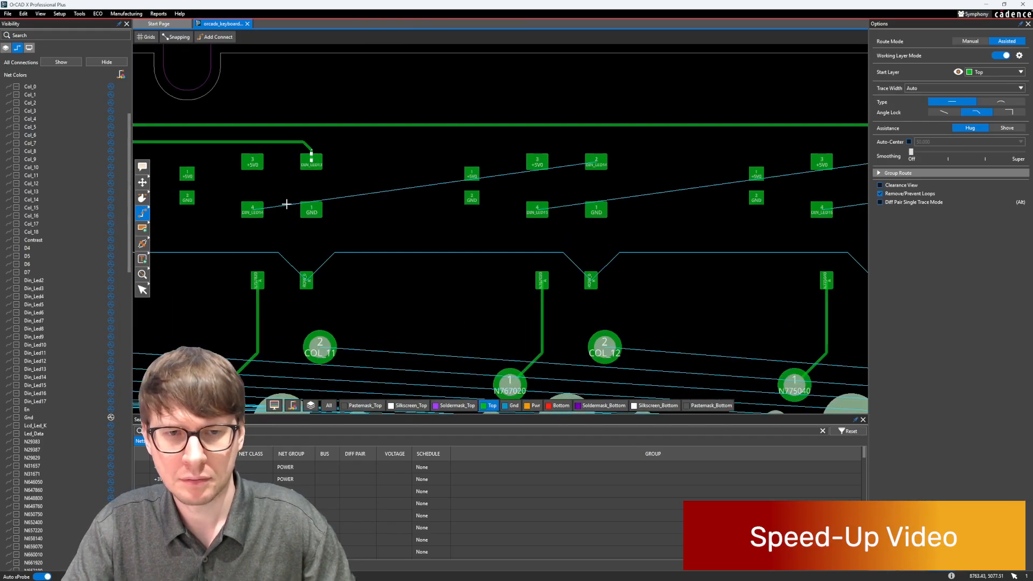
pyautogui.click(253, 209)
pyautogui.click(354, 185)
pyautogui.click(570, 147)
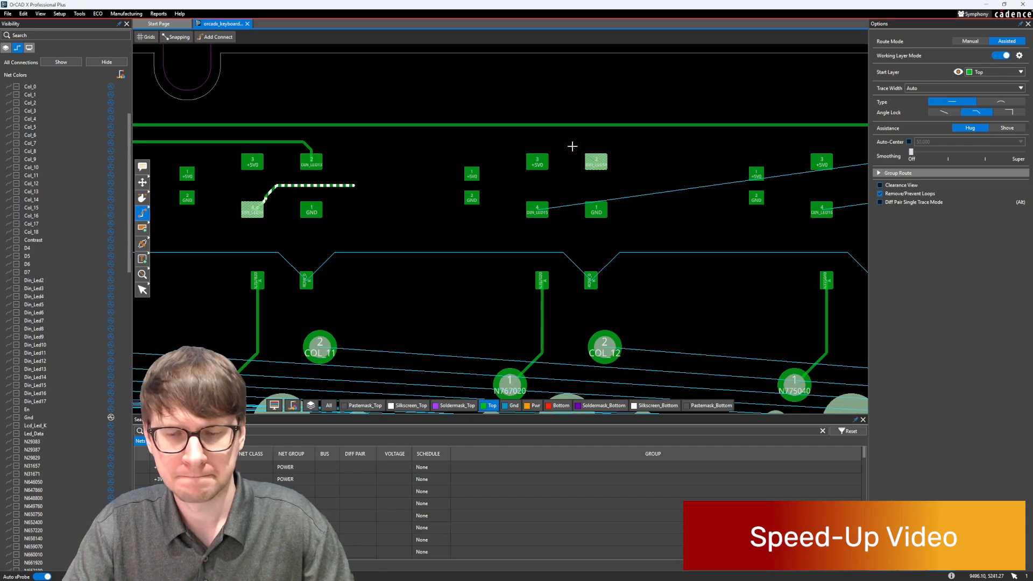
# - Route DIN_LED15 and DIN_LED16 on Top, each from pin 4 past the GND pad to the next LED's pin 2
pyautogui.moveTo(738, 147); pyautogui.dragTo(590, 154, button='middle')
pyautogui.click(390, 215)
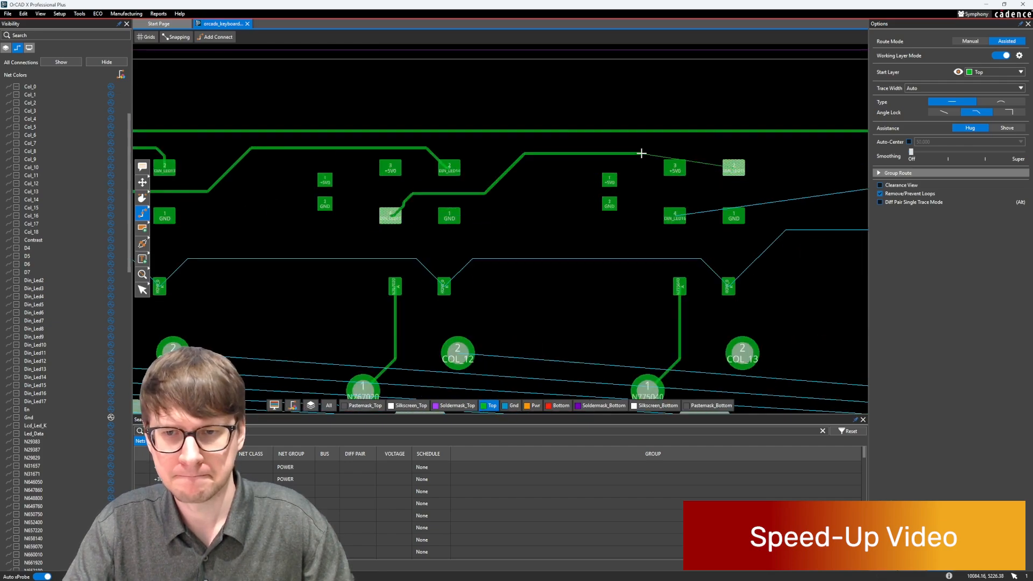
pyautogui.click(734, 168)
pyautogui.moveTo(733, 168); pyautogui.dragTo(454, 166, button='middle')
pyautogui.click(395, 215)
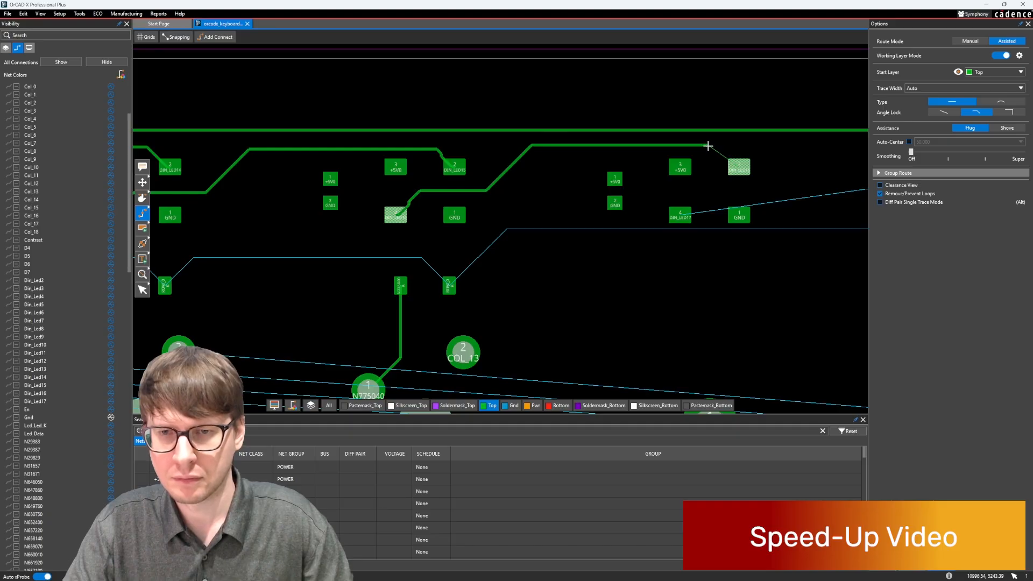
pyautogui.click(738, 167)
# - Route DIN_LED17 on Top from its pin 4 pad to pin 2 of the last LED in the row
pyautogui.scroll(-4, 682, 209)
pyautogui.scroll(4, 542, 183)
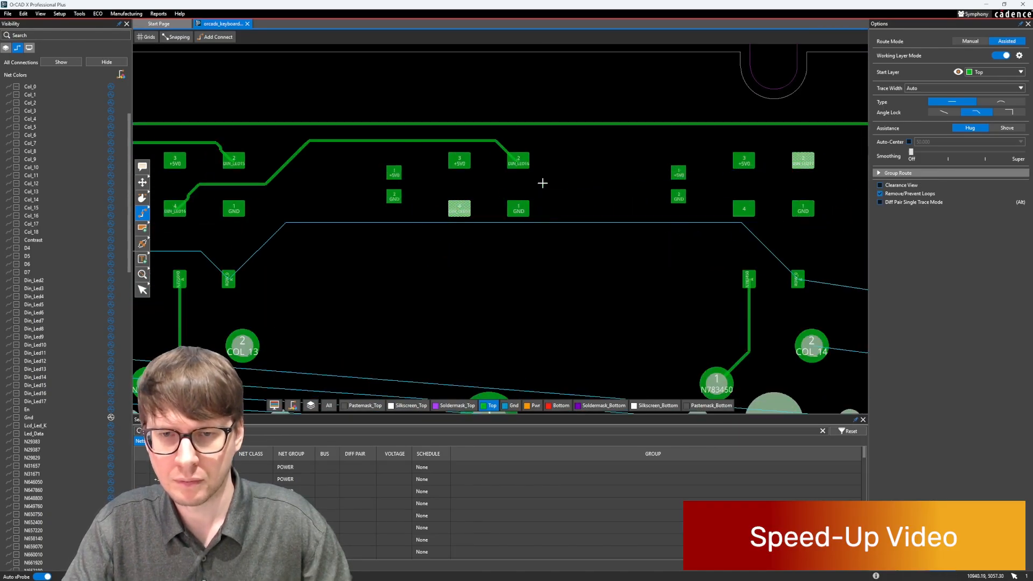
pyautogui.click(459, 209)
pyautogui.click(809, 161)
# - Slide the DIN_LED4 segments near the second LED to straighten the trace's exit from pin 4
pyautogui.scroll(-2, 802, 164)
pyautogui.moveTo(635, 206); pyautogui.dragTo(673, 181, button='middle')
pyautogui.scroll(-2, 266, 226)
pyautogui.moveTo(341, 187); pyautogui.dragTo(657, 154, button='middle')
pyautogui.scroll(5, 506, 157)
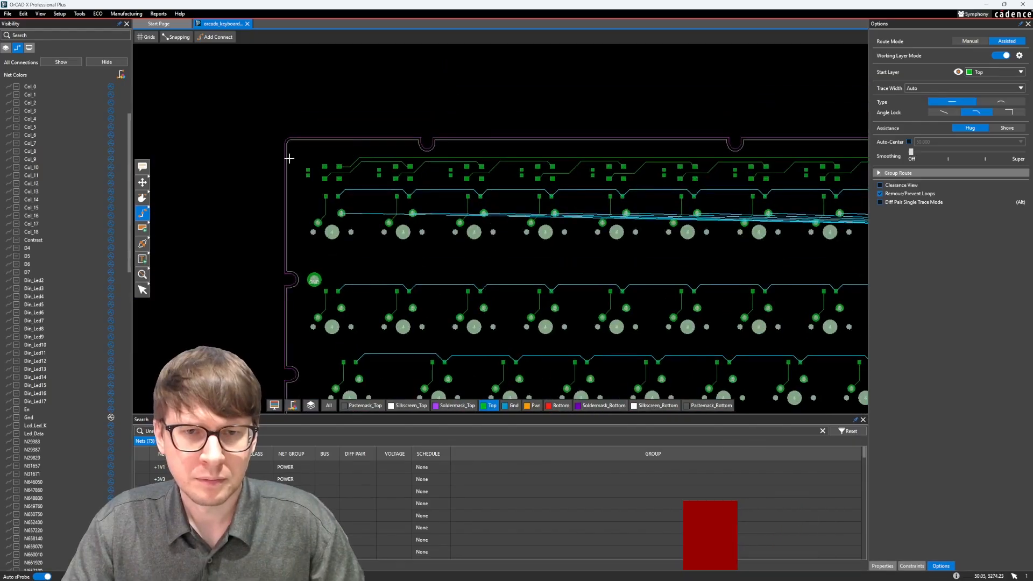
pyautogui.scroll(-1, 424, 198)
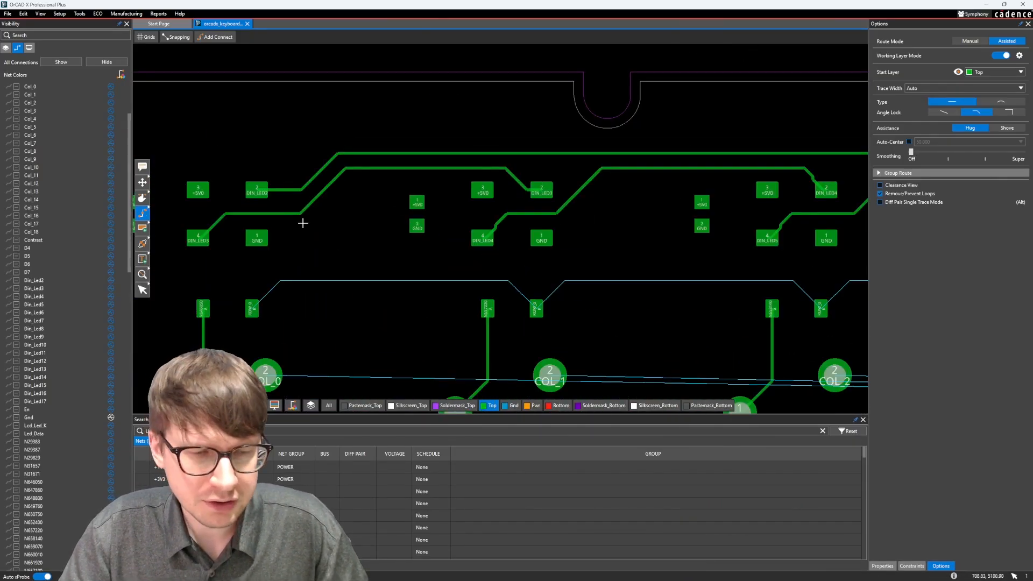
pyautogui.press('s')
pyautogui.click(579, 191)
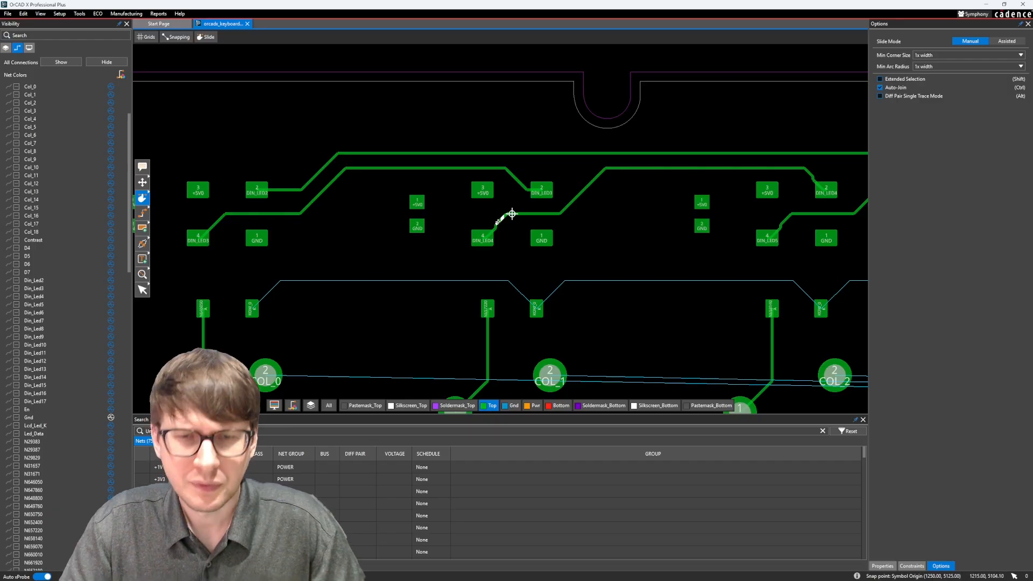
pyautogui.click(498, 223)
pyautogui.click(500, 224)
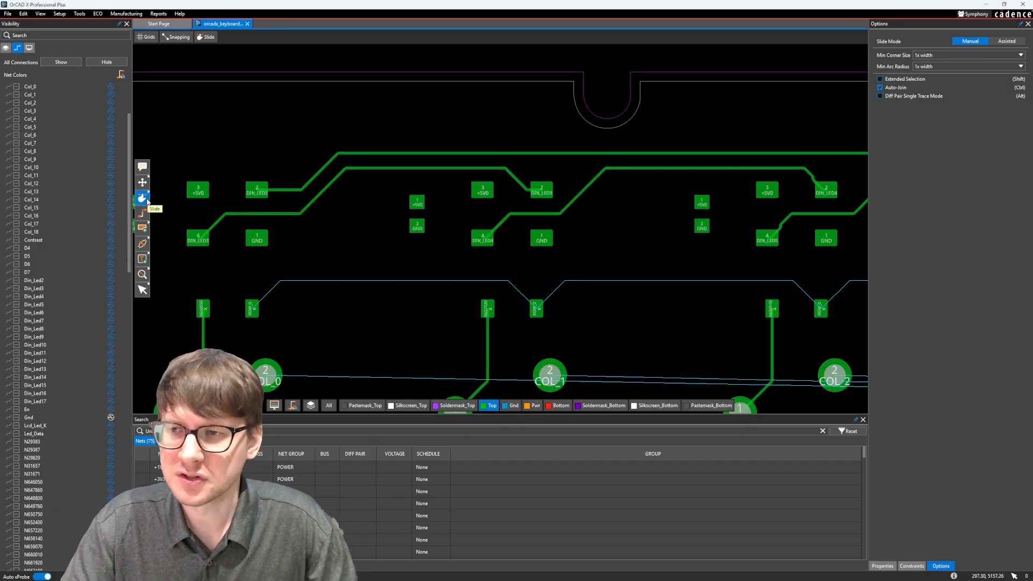
# - Slide the end segment of the DIN_LED4 trace to straighten its entry into the third LED's pin 2
pyautogui.moveTo(688, 190); pyautogui.dragTo(510, 206, button='middle')
pyautogui.scroll(1, 634, 195)
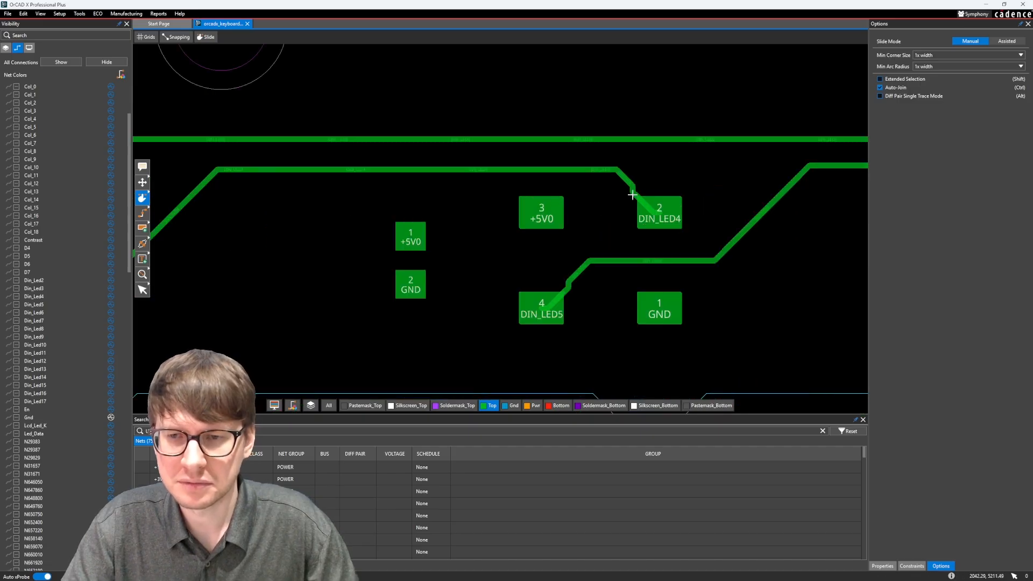
pyautogui.click(623, 180)
pyautogui.moveTo(696, 181); pyautogui.dragTo(319, 221, button='middle')
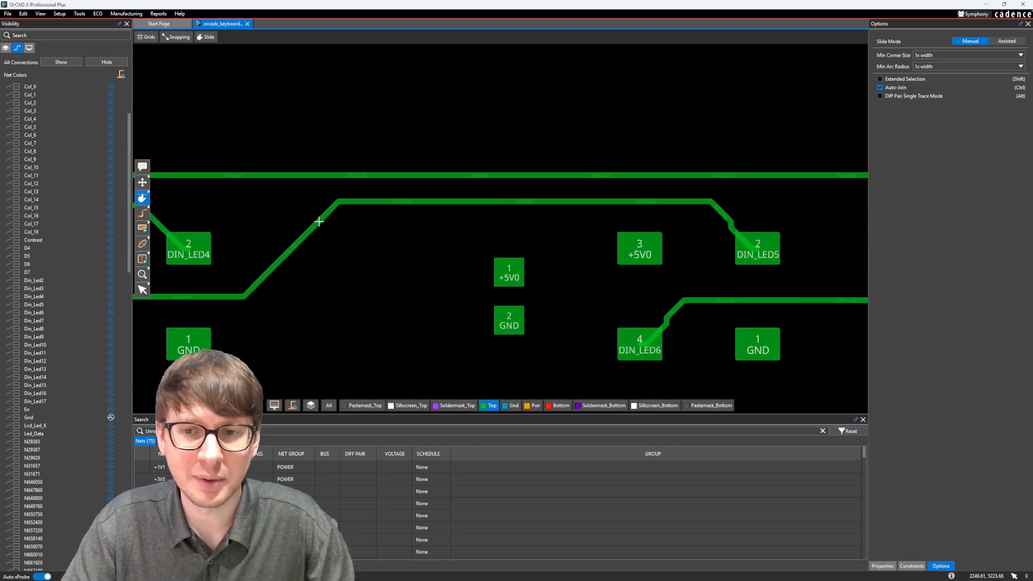
# - Slide the short diagonal segment of the DIN_LED5 trace beside pad 2 to remove the jog at the pad
pyautogui.moveTo(717, 215); pyautogui.dragTo(722, 217)
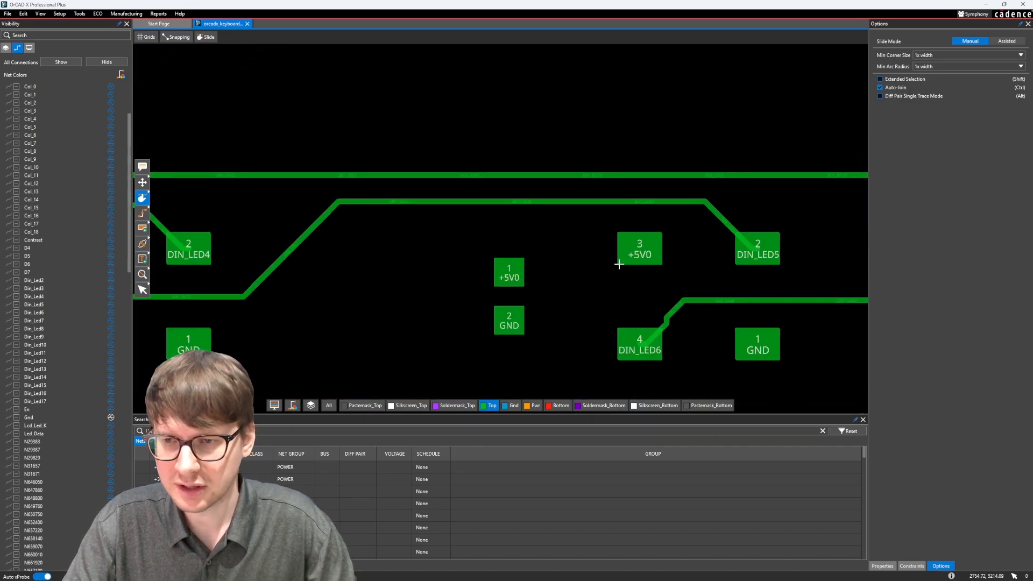
pyautogui.scroll(-2, 604, 258)
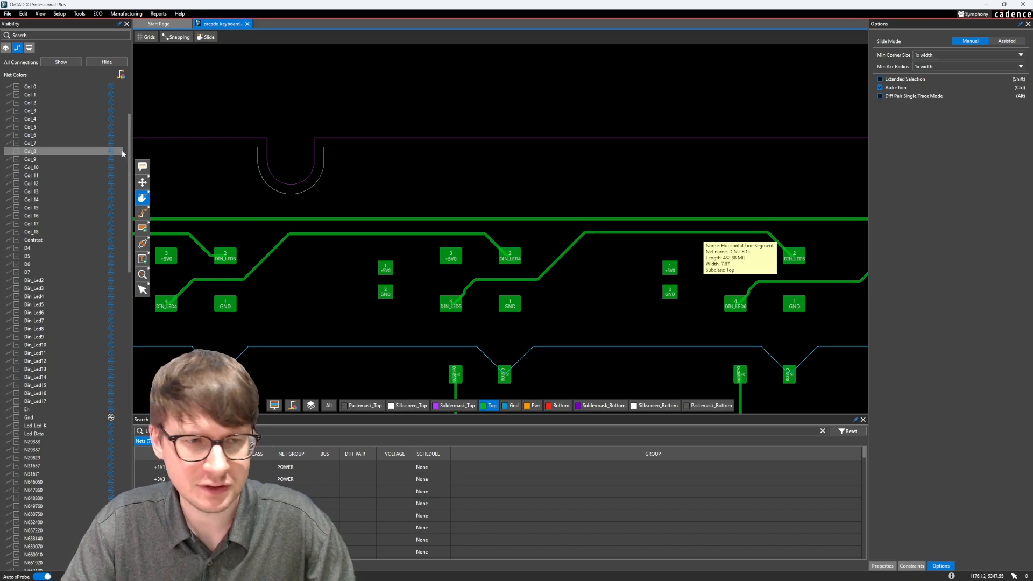
# - Display a 25/100 mil grid and slide the DIN_LED4 trace's upper horizontal segment into line with the DIN_LED5 trace
pyautogui.click(147, 37)
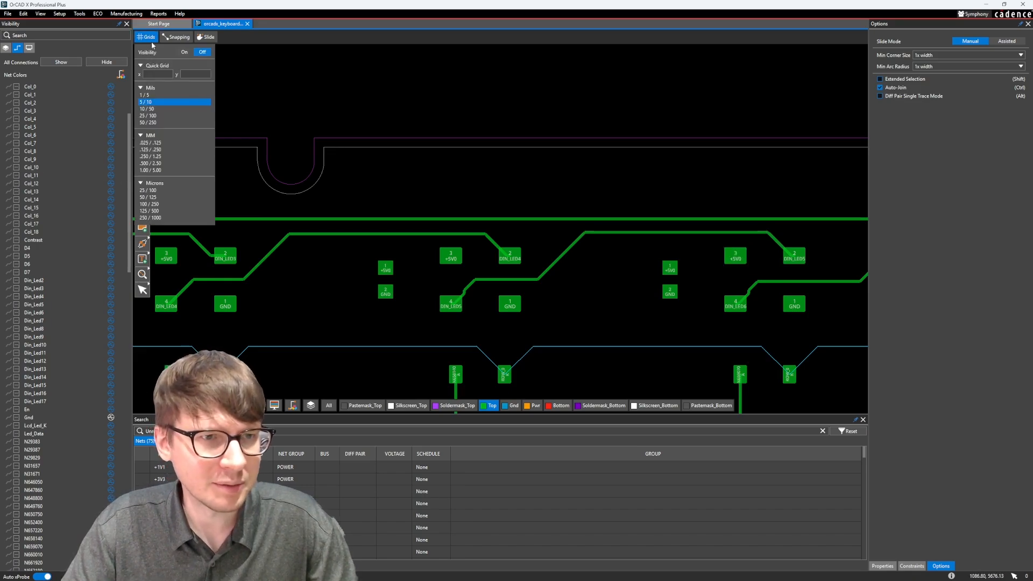
pyautogui.click(156, 116)
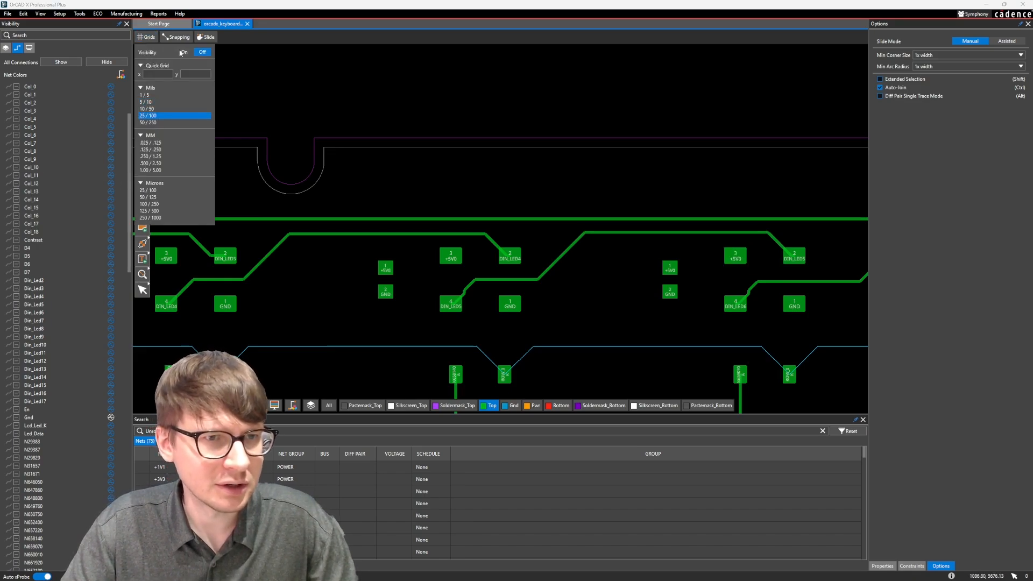
pyautogui.click(407, 233)
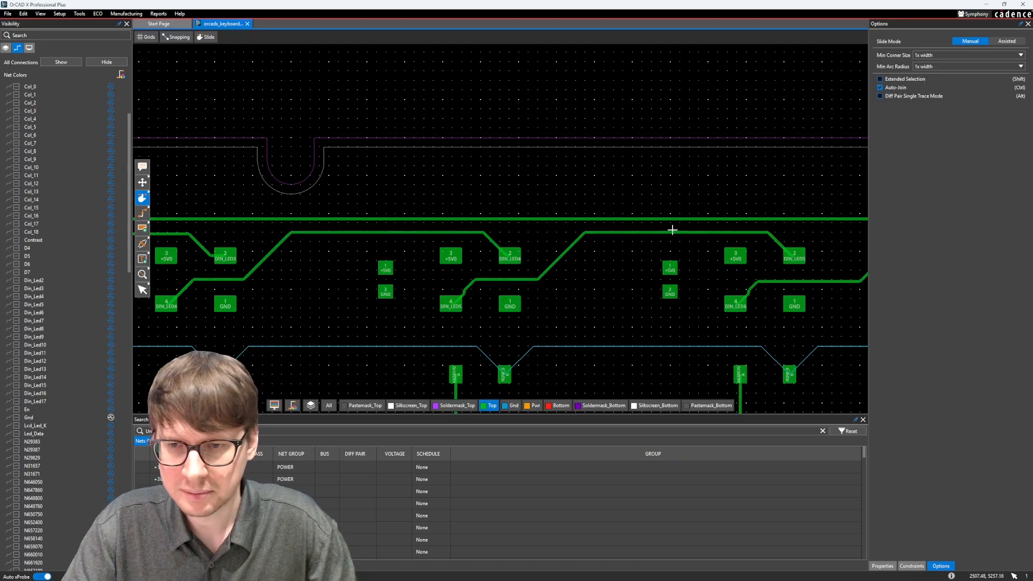
# - Slide the diagonal segments at both ends of the DIN_LED5 trace so it enters pads 4 and 2 cleanly
pyautogui.scroll(3, 480, 290)
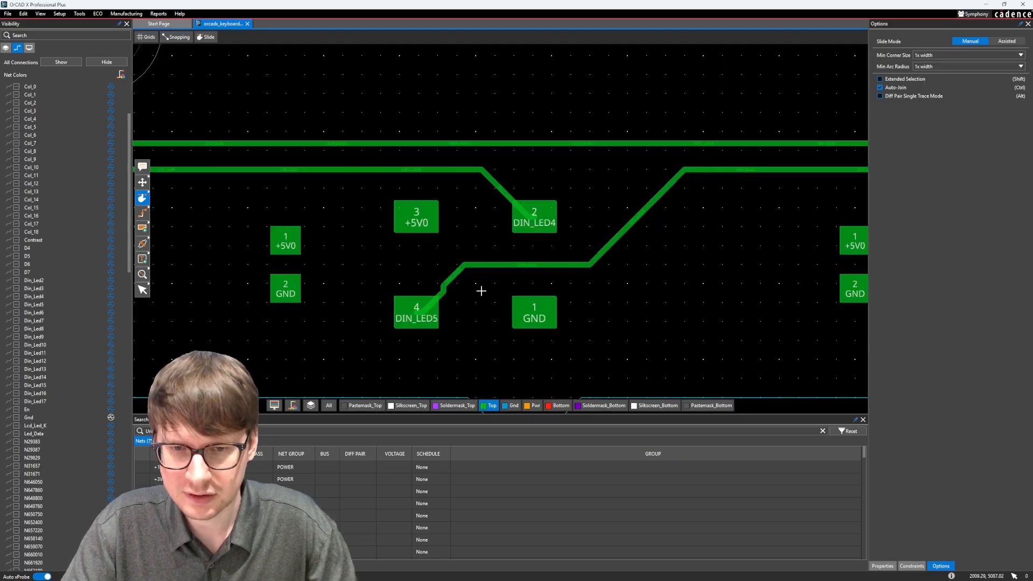
pyautogui.click(454, 280)
pyautogui.moveTo(698, 249); pyautogui.dragTo(336, 270, button='middle')
pyautogui.click(696, 212)
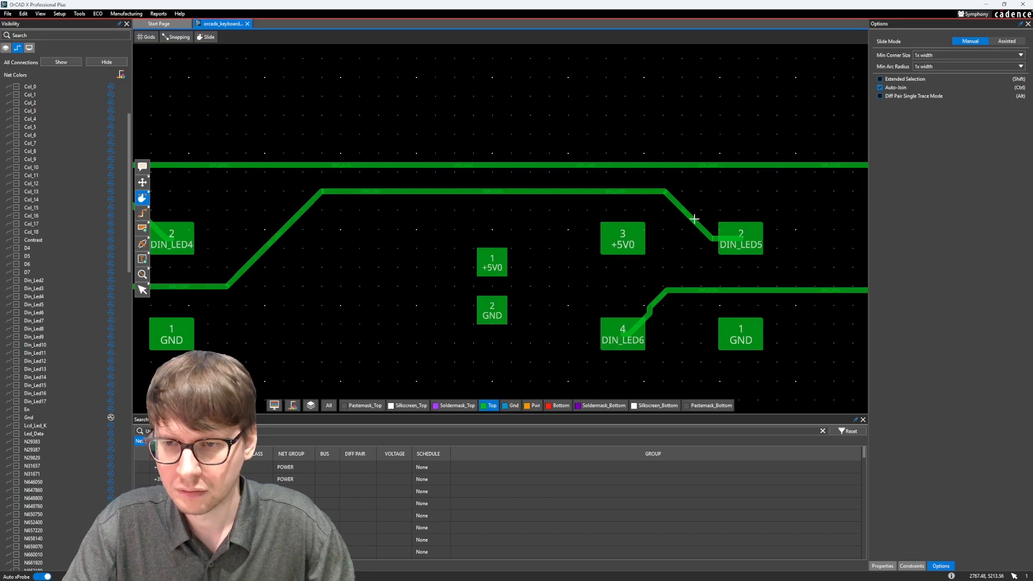
pyautogui.click(685, 209)
# - Slide the DIN_LED4 trace's diagonal away from pad 2 so the trace enters the pad horizontally
pyautogui.scroll(-3, 667, 215)
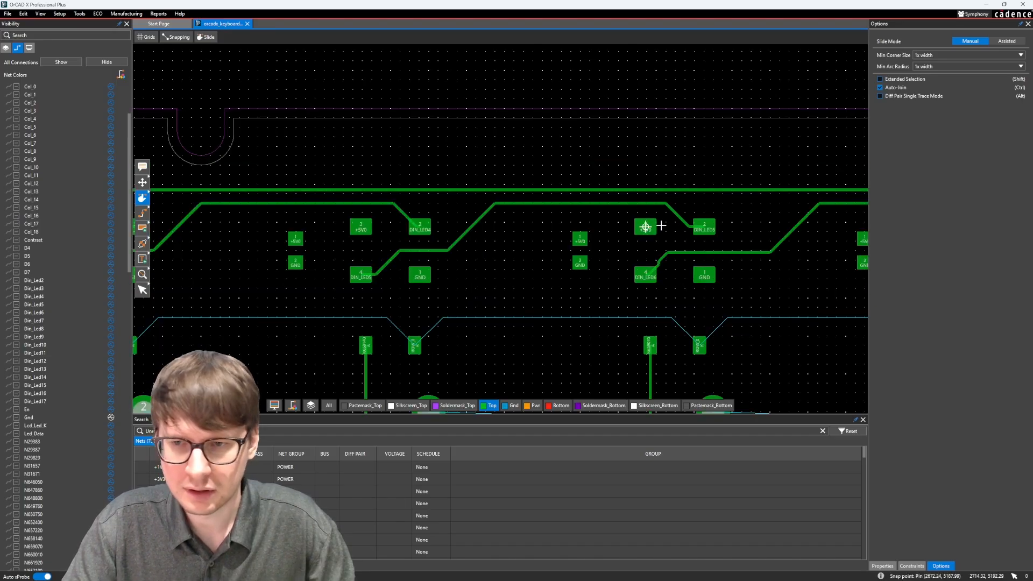
pyautogui.moveTo(578, 232); pyautogui.dragTo(657, 237, button='middle')
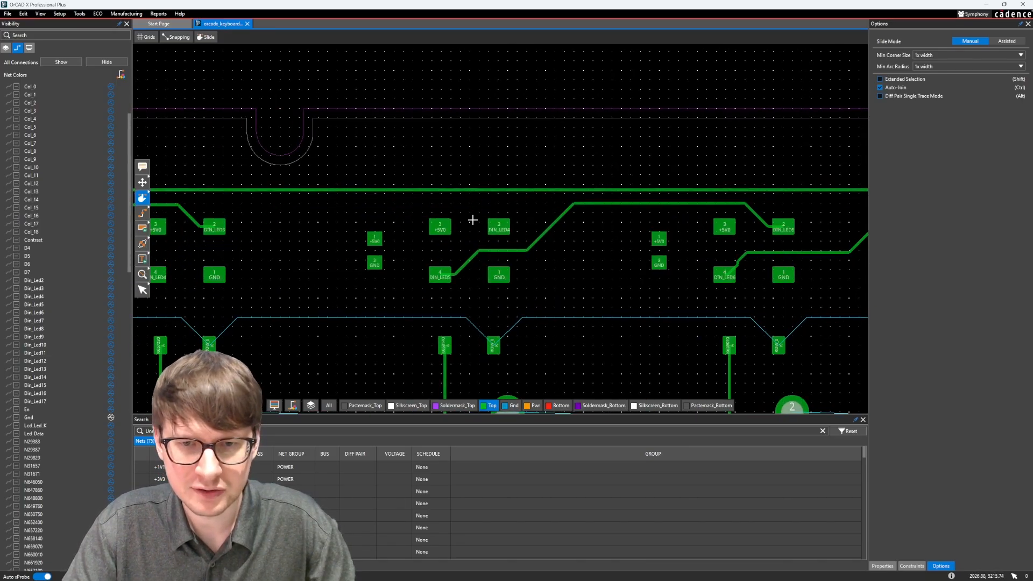
pyautogui.click(475, 218)
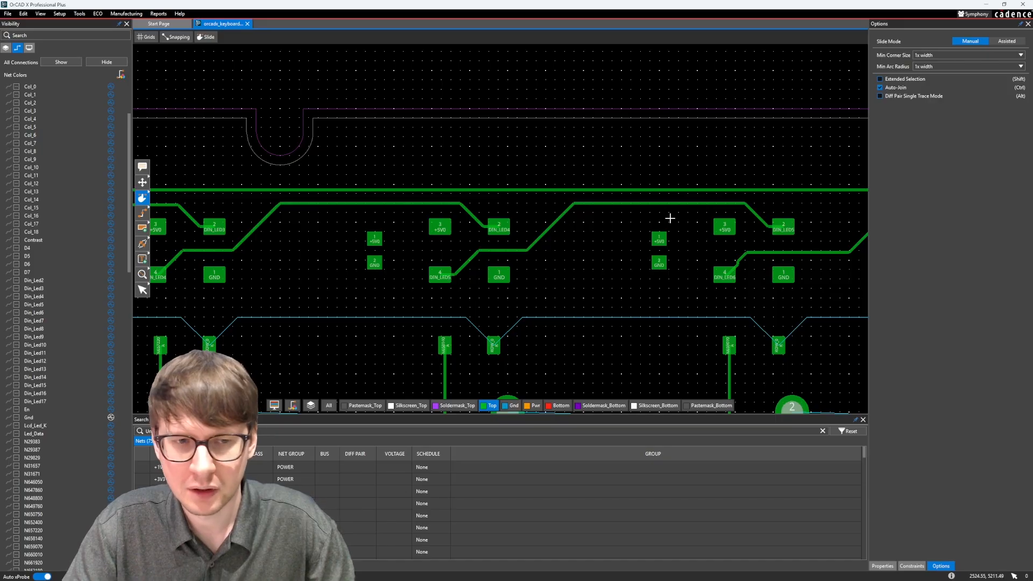
# - Slide the end diagonals of the DIN_LED6 trace outward so it enters pads 4 and 2 horizontally
pyautogui.moveTo(685, 220); pyautogui.dragTo(322, 240, button='middle')
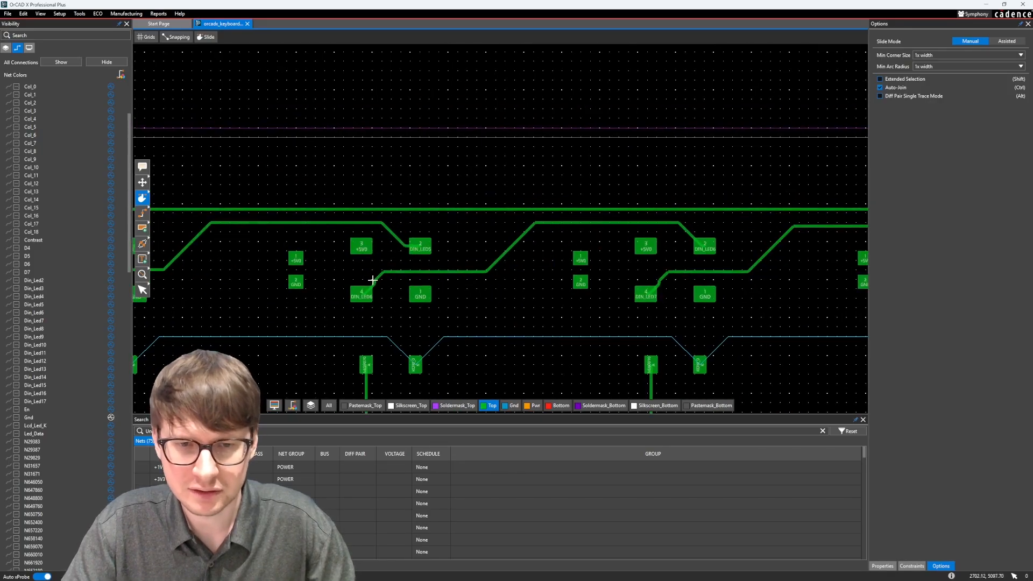
pyautogui.moveTo(372, 279); pyautogui.dragTo(387, 283)
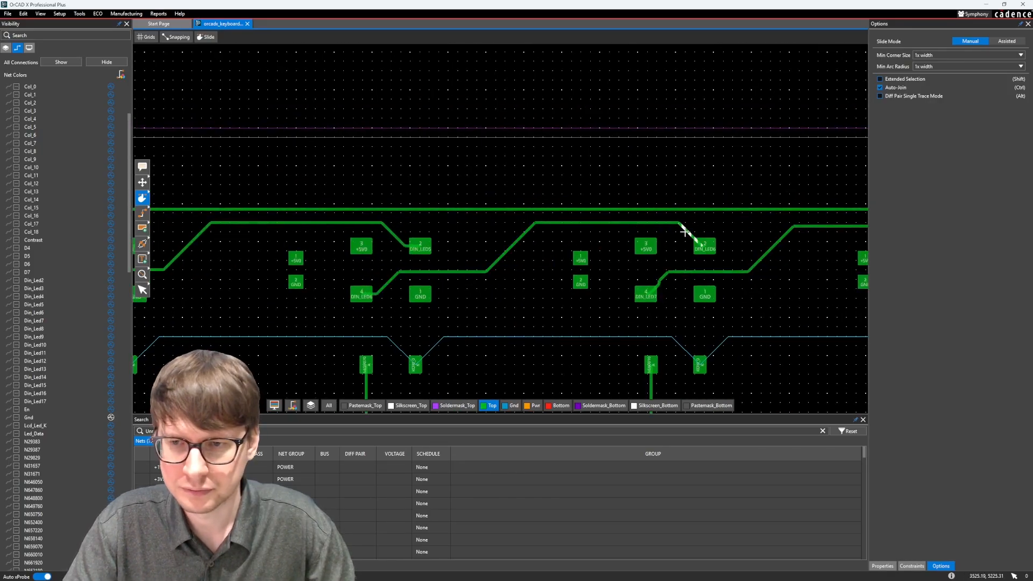
pyautogui.moveTo(685, 232); pyautogui.dragTo(674, 238)
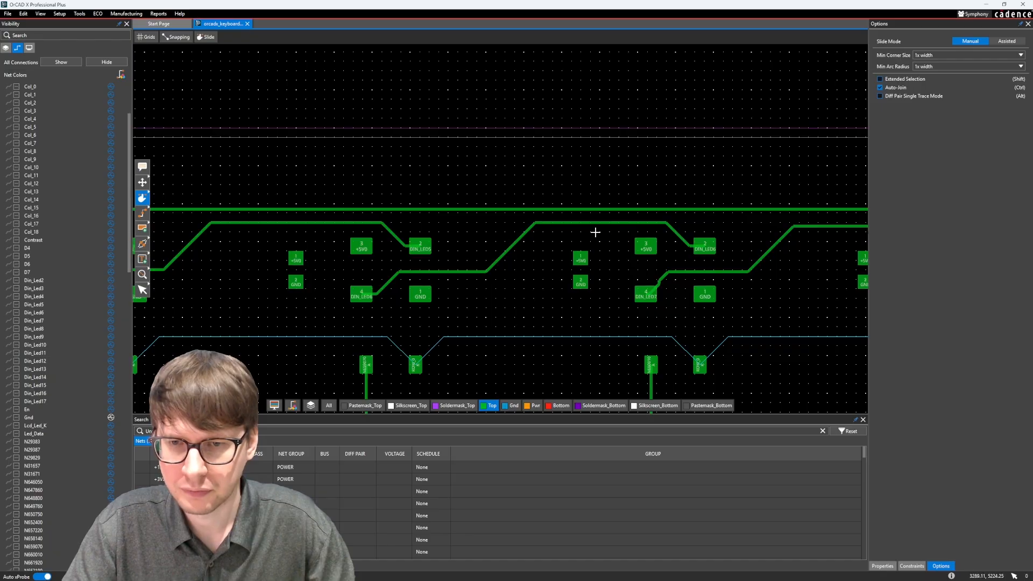
# - Align the DIN_LED7 trace's upper horizontal segment with the DIN_LED6 trace and adjust its diagonal beside pad 2
pyautogui.moveTo(673, 221); pyautogui.dragTo(404, 212, button='middle')
pyautogui.moveTo(544, 218); pyautogui.dragTo(558, 213)
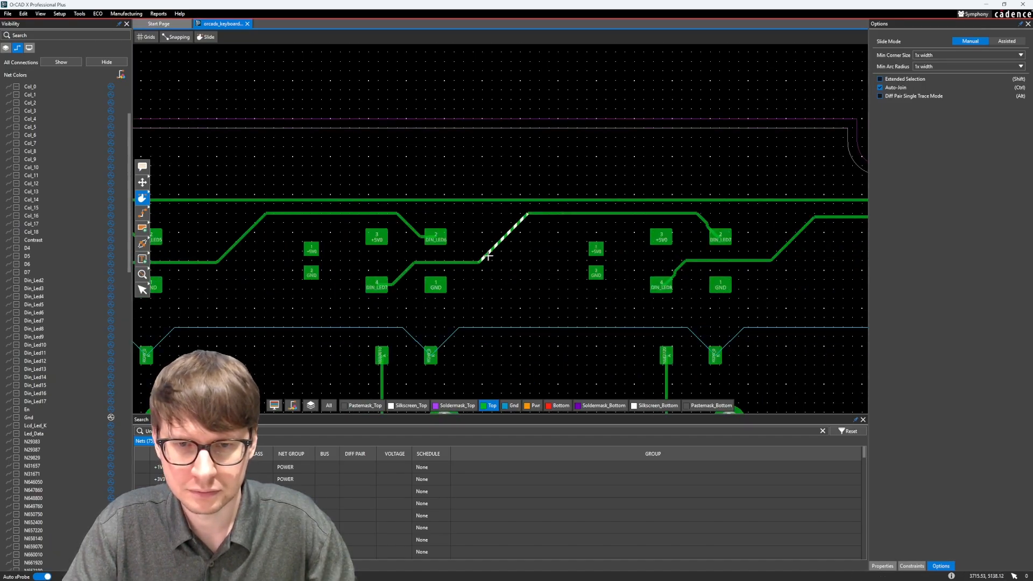
pyautogui.scroll(-2, 487, 254)
pyautogui.scroll(2, 491, 250)
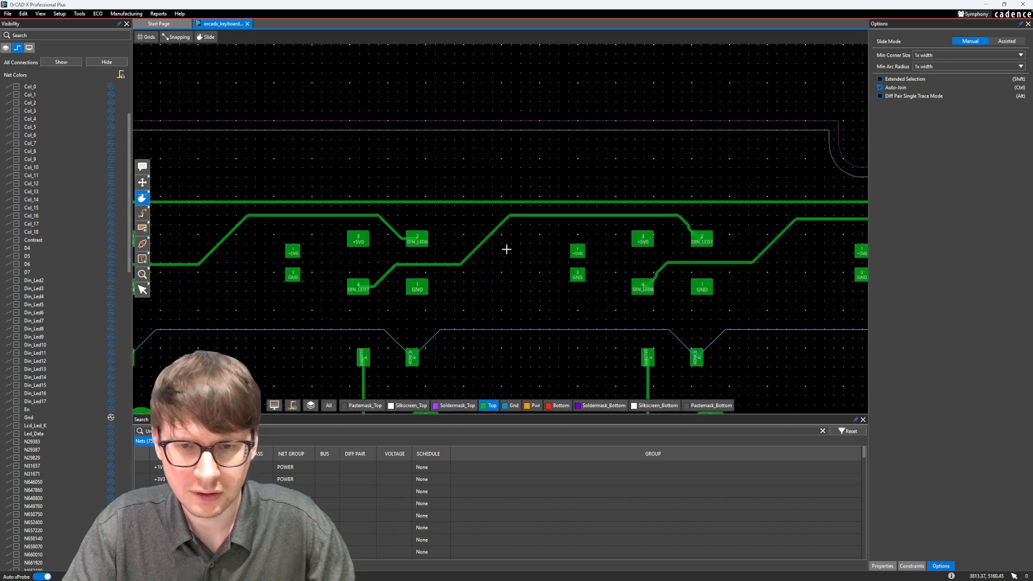
pyautogui.moveTo(531, 251); pyautogui.dragTo(411, 248, button='middle')
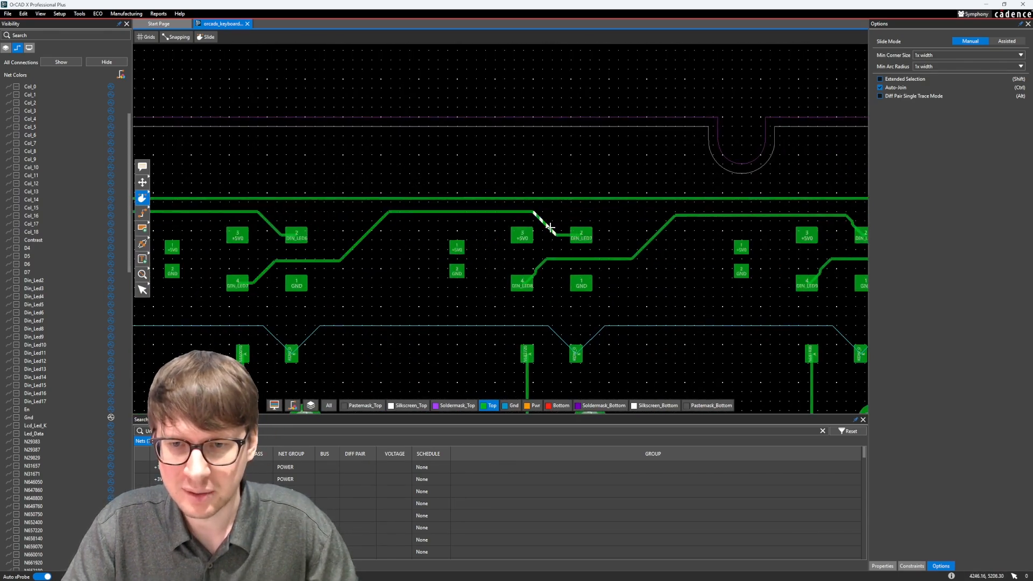
pyautogui.click(550, 228)
pyautogui.click(559, 229)
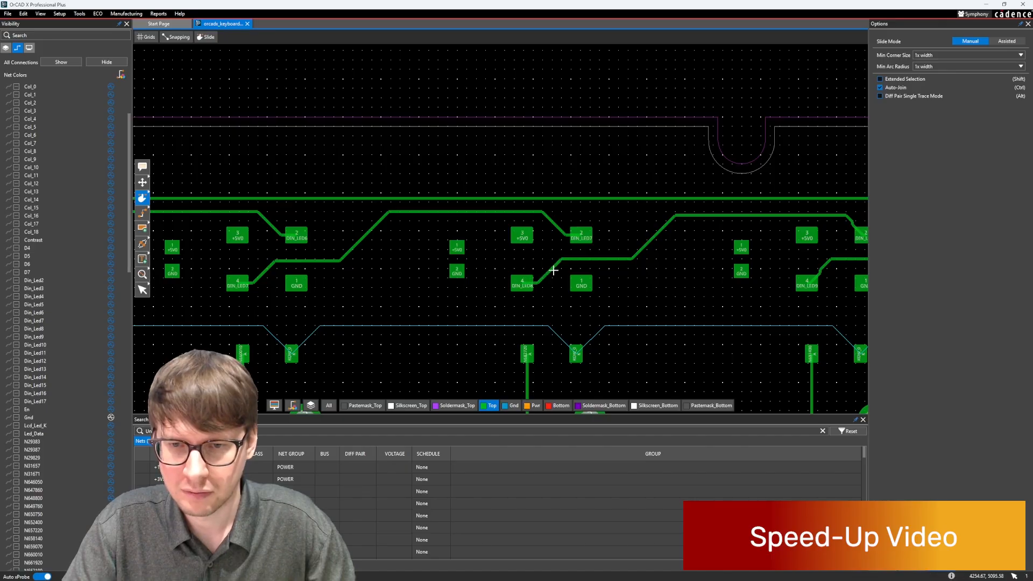
# - Straighten the DIN_LED8 trace's entry into pad 2, and slide the DIN_LED9 trace's horizontal segment up and its long diagonal toward pad 4
pyautogui.moveTo(803, 259); pyautogui.dragTo(429, 257, button='middle')
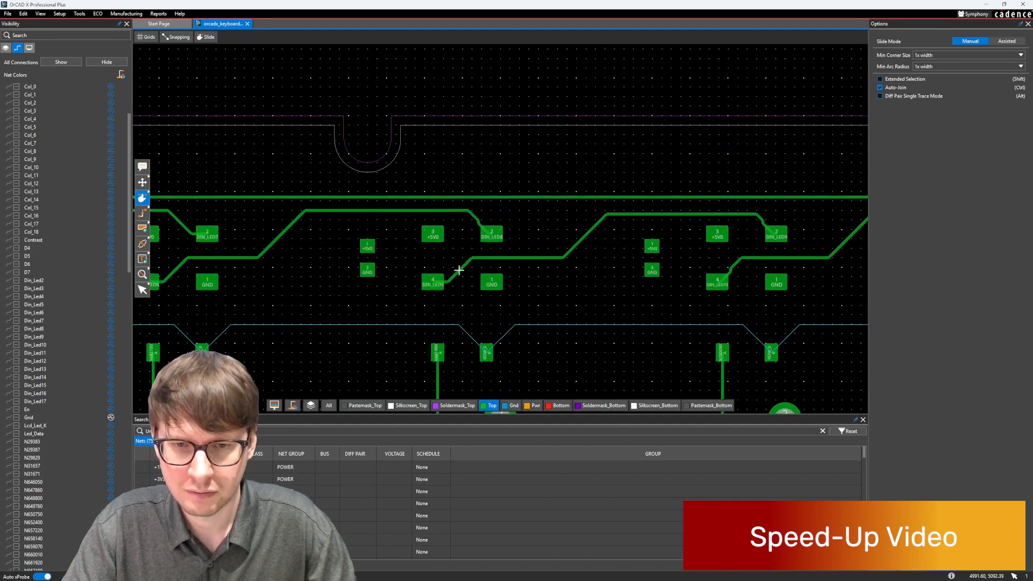
pyautogui.click(651, 216)
pyautogui.click(657, 209)
pyautogui.click(585, 235)
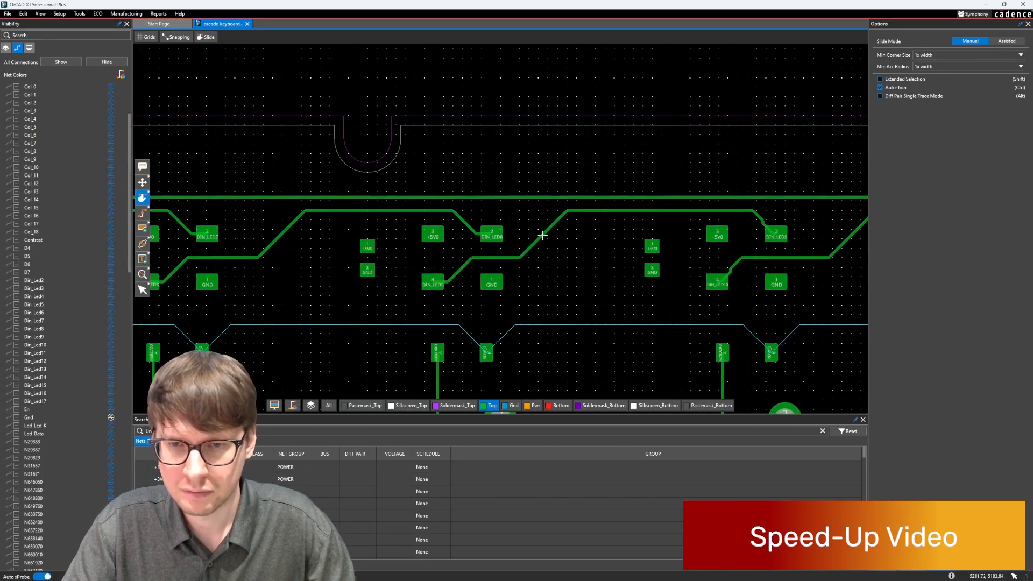
# - Slide the DIN_LED10 trace's upper horizontal segment up into line with the DIN_LED9 trace
pyautogui.moveTo(756, 225); pyautogui.dragTo(548, 210, button='middle')
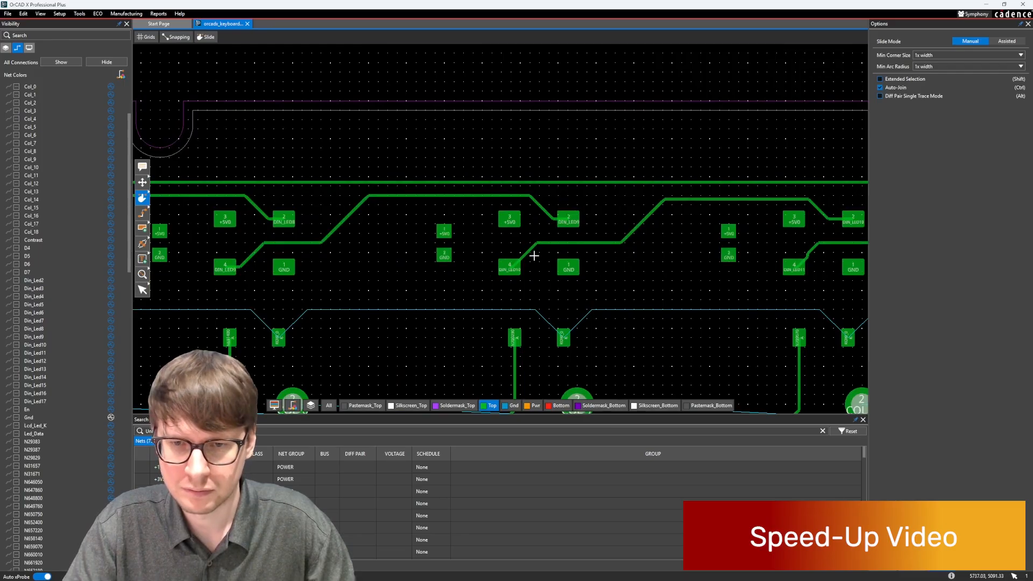
pyautogui.click(780, 201)
pyautogui.click(783, 197)
# - Clean up the DIN_LED11 trace by sliding its pad 4 diagonal, upper horizontal segment and long diagonal
pyautogui.moveTo(812, 203); pyautogui.dragTo(346, 202, button='middle')
pyautogui.click(342, 246)
pyautogui.click(354, 257)
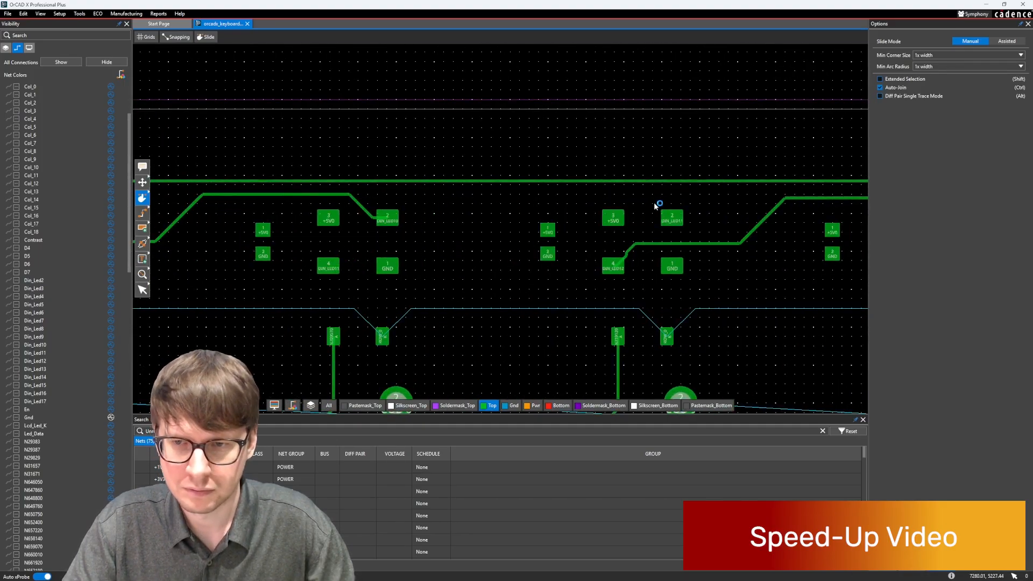
pyautogui.click(573, 198)
pyautogui.click(578, 194)
pyautogui.moveTo(669, 198); pyautogui.dragTo(545, 197, button='middle')
pyautogui.click(303, 222)
pyautogui.click(319, 221)
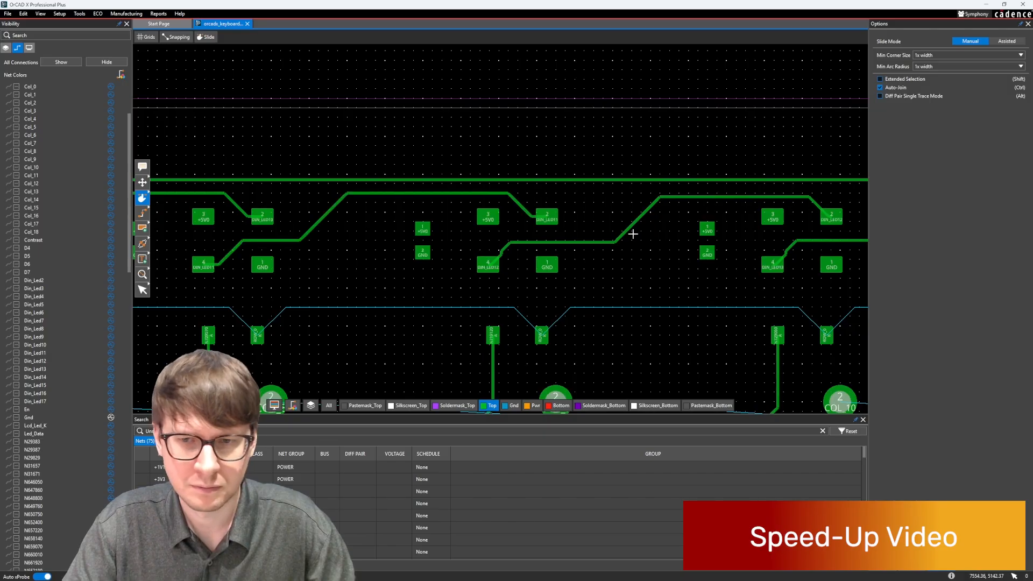
# - Slide the DIN_LED12 trace's long diagonal toward pad 4, and adjust its end diagonals at pads 4 and 2
pyautogui.click(624, 234)
pyautogui.click(592, 235)
pyautogui.click(505, 250)
pyautogui.click(513, 258)
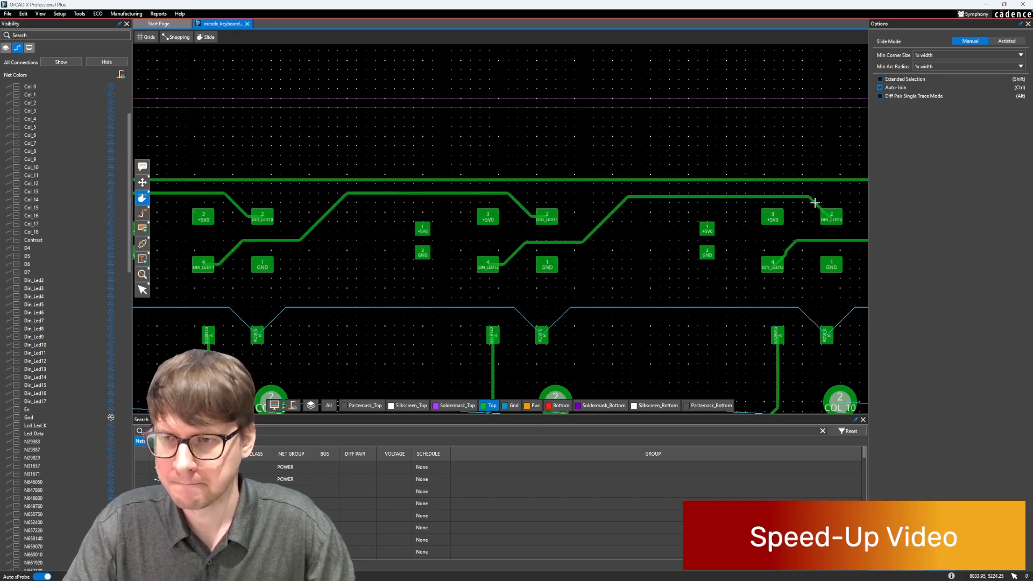
pyautogui.click(814, 203)
pyautogui.click(809, 208)
# - Slide the DIN_LED13 trace's upper horizontal segment up, and adjust the DIN_LED14 trace's diagonal beside pad 2
pyautogui.moveTo(806, 211); pyautogui.dragTo(513, 193, button='middle')
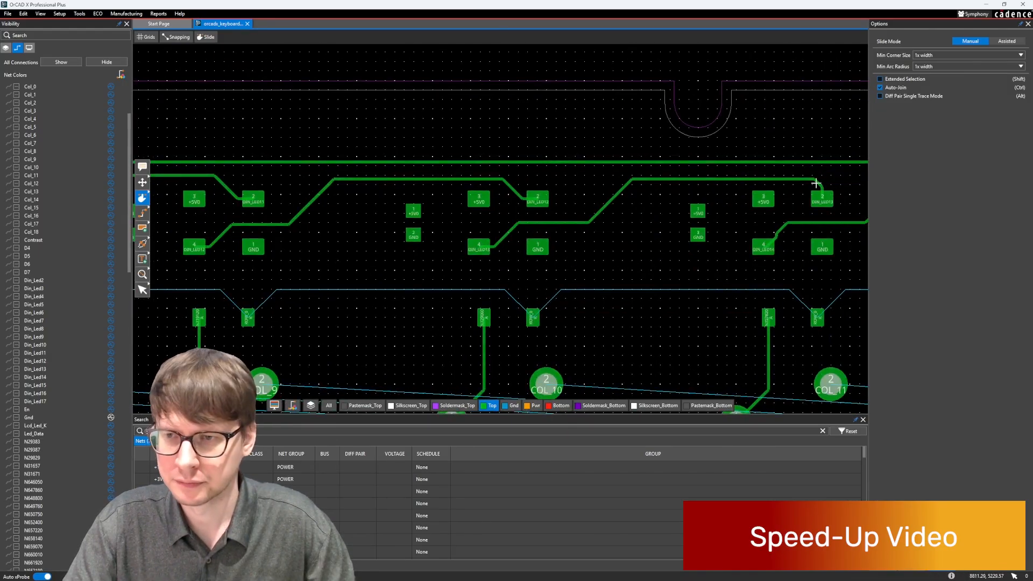
pyautogui.click(749, 178)
pyautogui.click(752, 175)
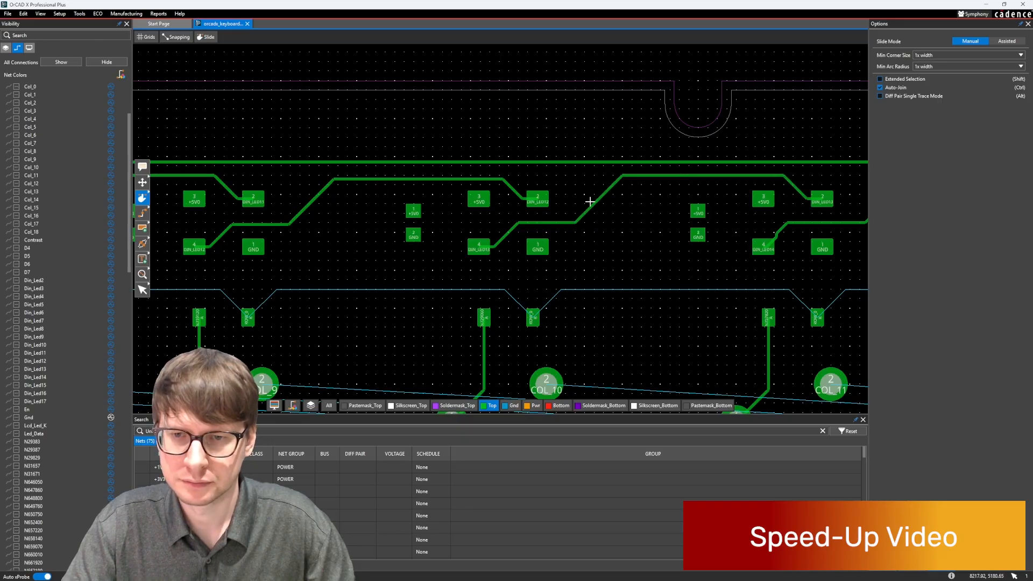
pyautogui.moveTo(745, 192); pyautogui.dragTo(351, 181, button='middle')
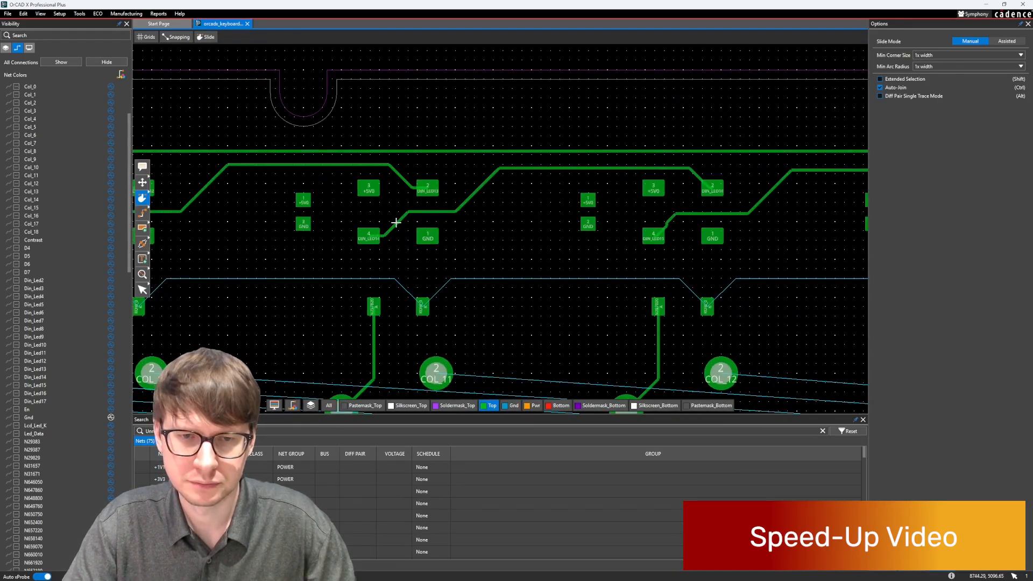
pyautogui.click(693, 184)
# - Slide the DIN_LED15 trace's upper horizontal segment up and its end diagonals away from pads 2 and 4
pyautogui.moveTo(759, 171); pyautogui.dragTo(461, 171, button='middle')
pyautogui.click(608, 170)
pyautogui.click(611, 165)
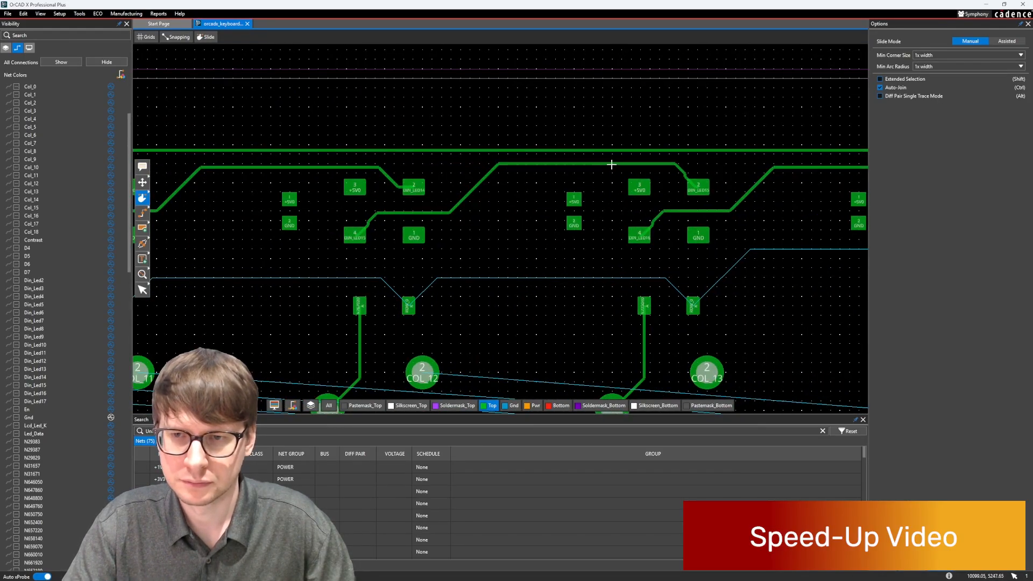
pyautogui.click(682, 173)
pyautogui.click(677, 178)
pyautogui.click(374, 217)
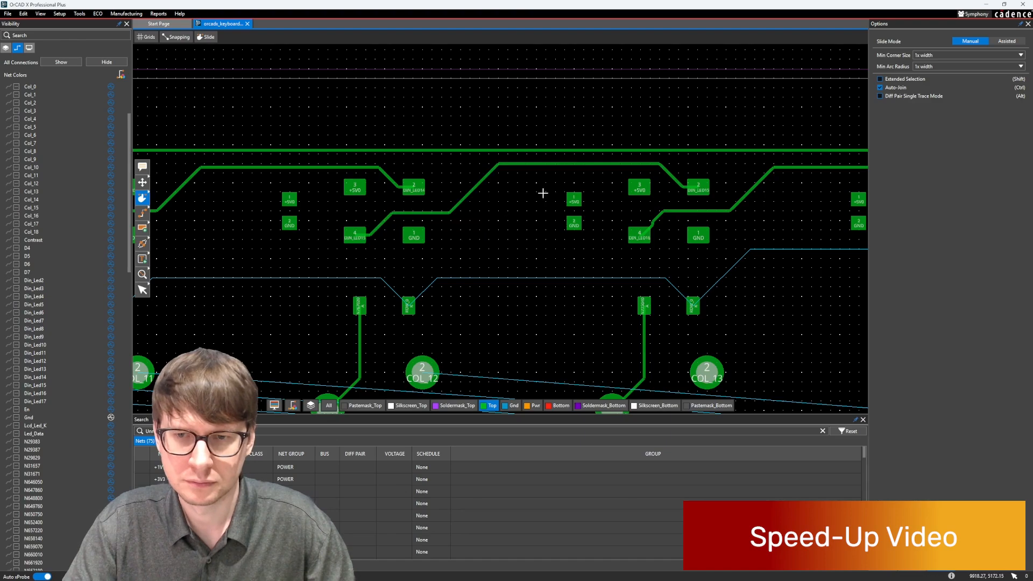
# - Adjust the DIN_LED16 trace's diagonal beside pad 2, and slide the DIN_LED17 trace's pad 2 diagonal and upper horizontal segment
pyautogui.moveTo(639, 187); pyautogui.dragTo(386, 193, button='middle')
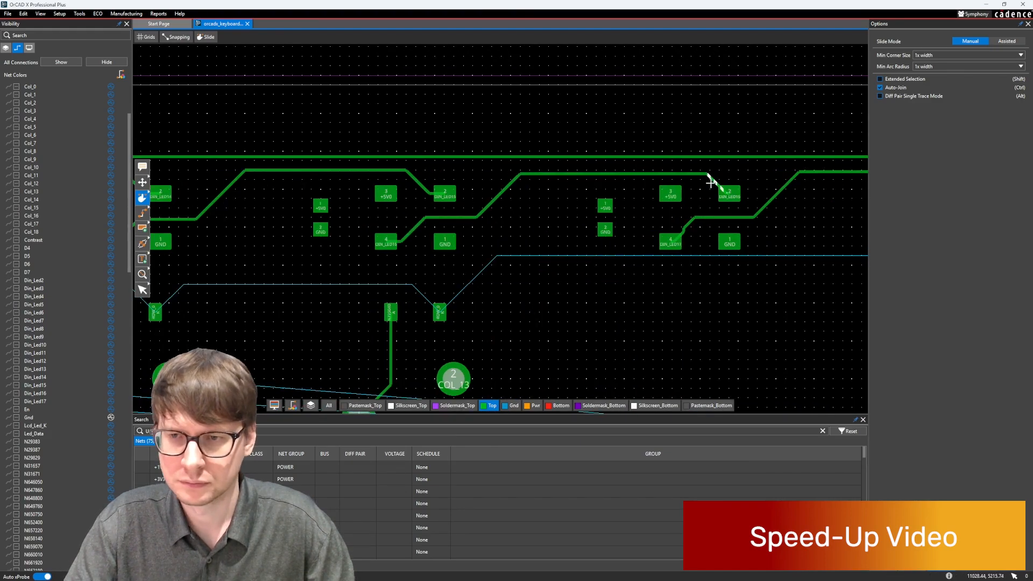
pyautogui.moveTo(733, 173); pyautogui.dragTo(437, 163, button='middle')
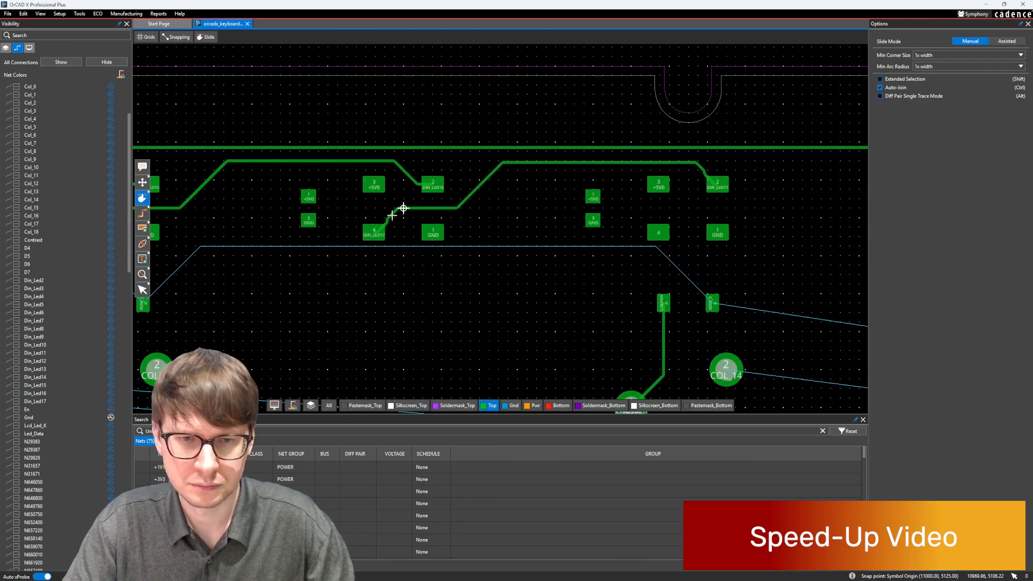
pyautogui.click(701, 167)
pyautogui.click(698, 174)
pyautogui.click(618, 164)
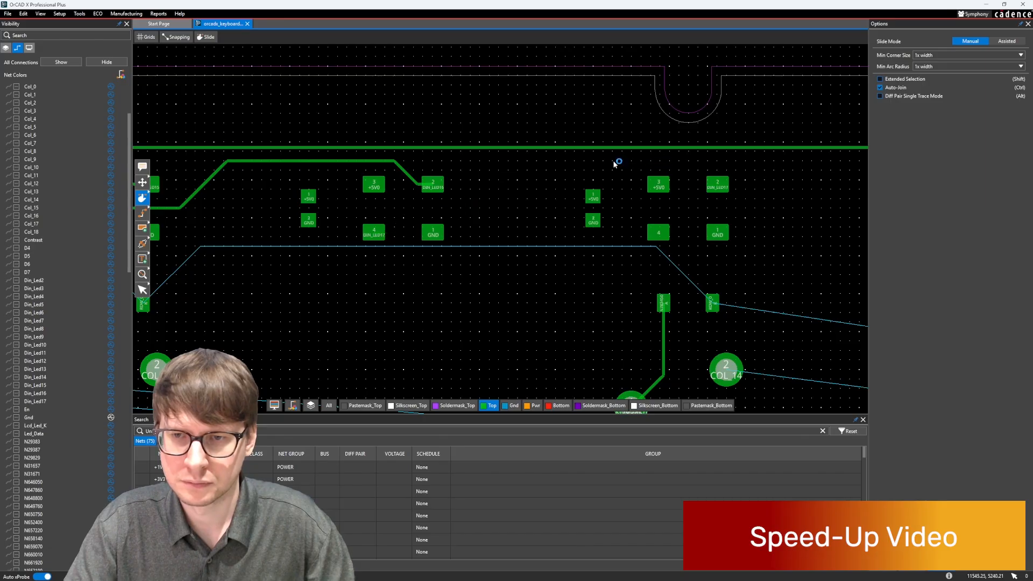
pyautogui.click(617, 158)
# - Hide the grid and bring the wider keyboard layout with the connector area into view
pyautogui.scroll(-5, 404, 148)
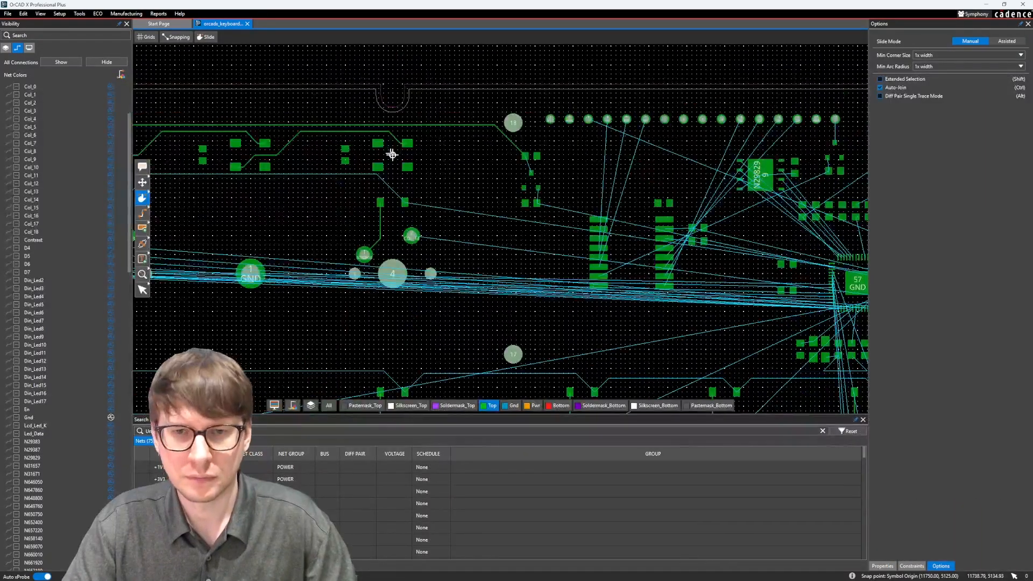
pyautogui.scroll(-5, 415, 182)
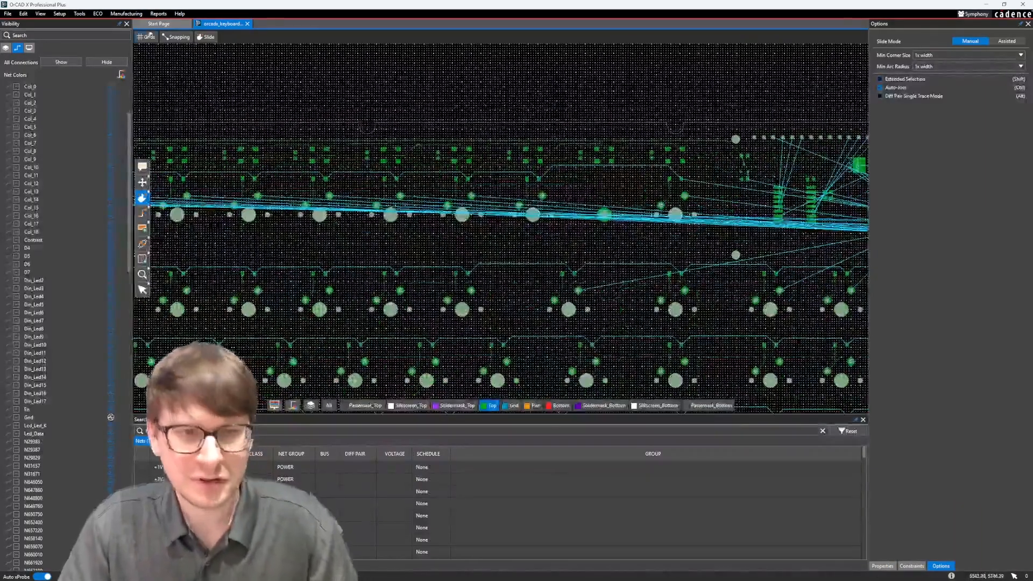
pyautogui.click(147, 37)
pyautogui.click(203, 53)
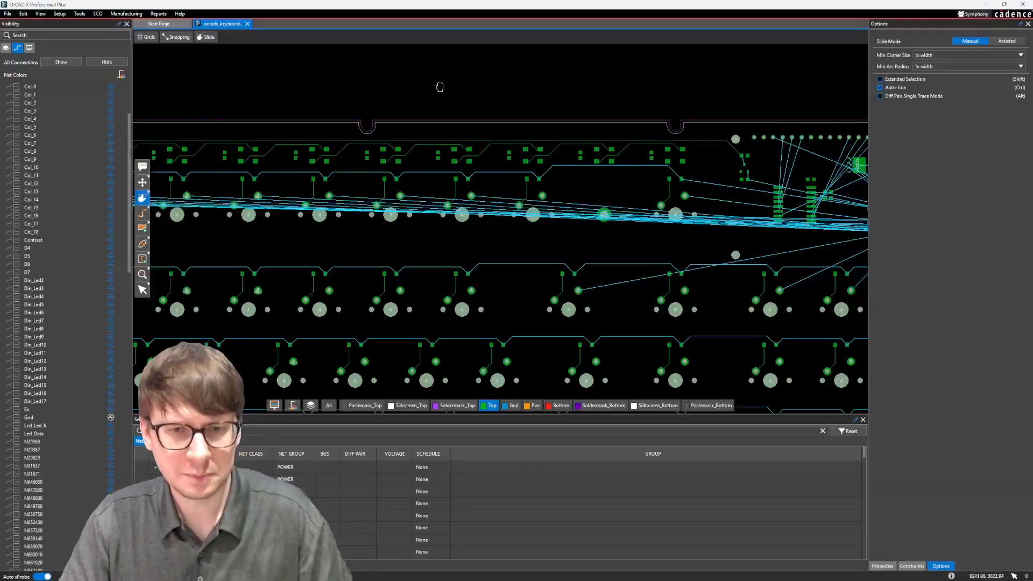
pyautogui.moveTo(438, 88); pyautogui.dragTo(489, 69, button='middle')
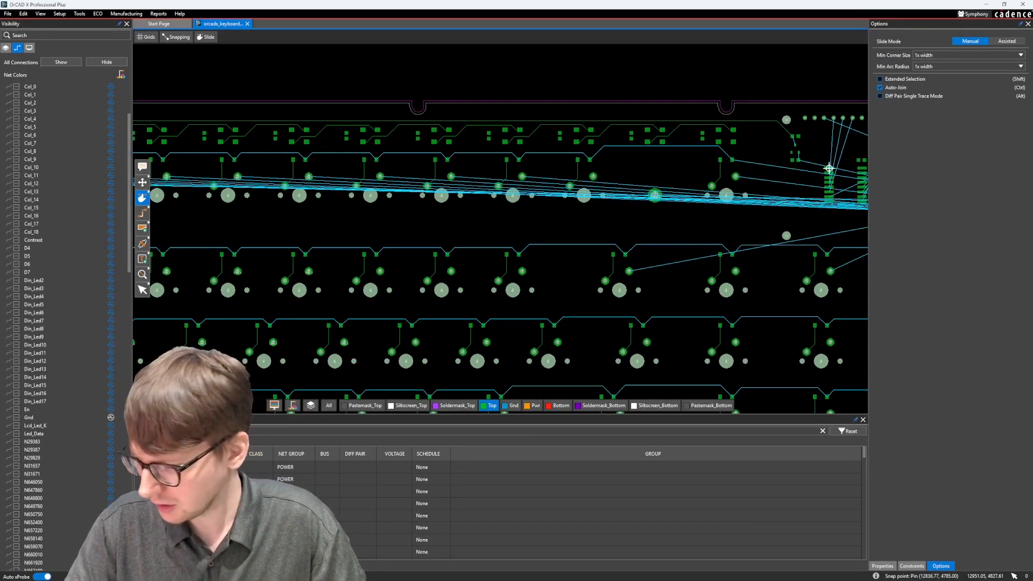
# - Examine the routed switch rows and the remaining unrouted connections between the key matrix, the connector area and the controller
pyautogui.scroll(-2, 780, 283)
pyautogui.moveTo(780, 283); pyautogui.dragTo(763, 202, button='middle')
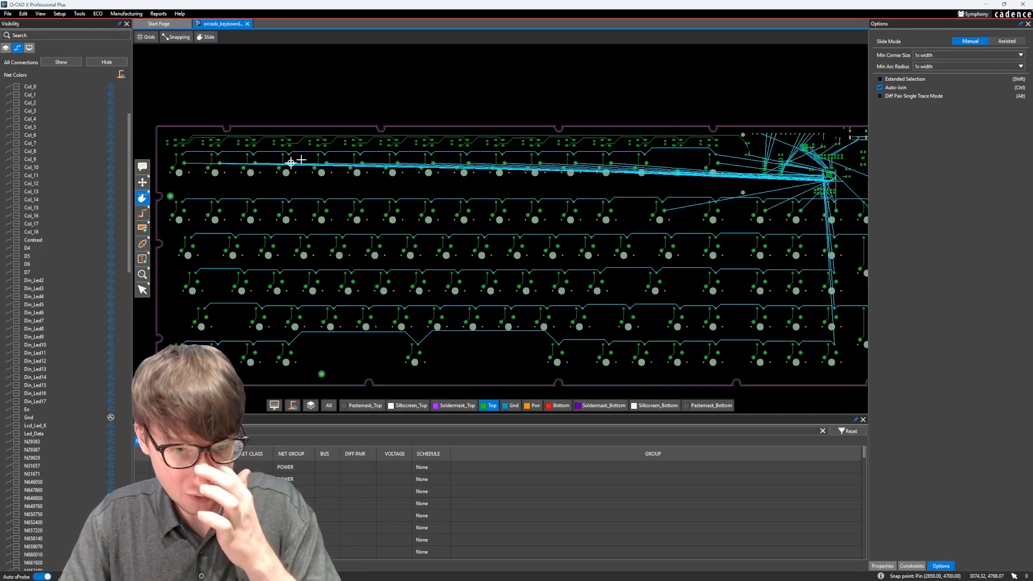
pyautogui.moveTo(793, 165); pyautogui.dragTo(611, 171, button='middle')
pyautogui.scroll(2, 670, 183)
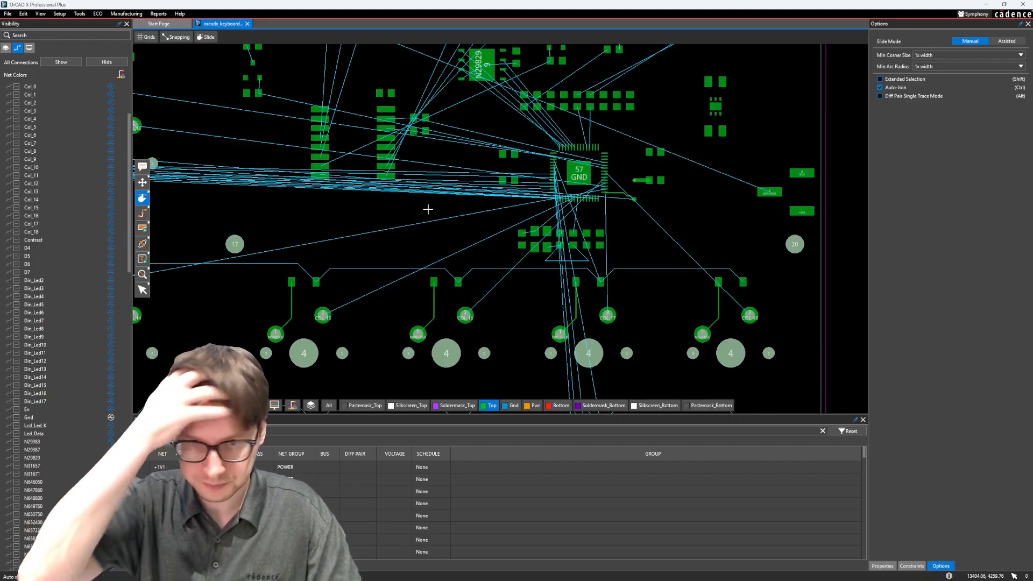
pyautogui.scroll(-2, 428, 209)
pyautogui.moveTo(341, 228); pyautogui.dragTo(611, 214, button='middle')
pyautogui.moveTo(192, 185); pyautogui.dragTo(363, 193, button='middle')
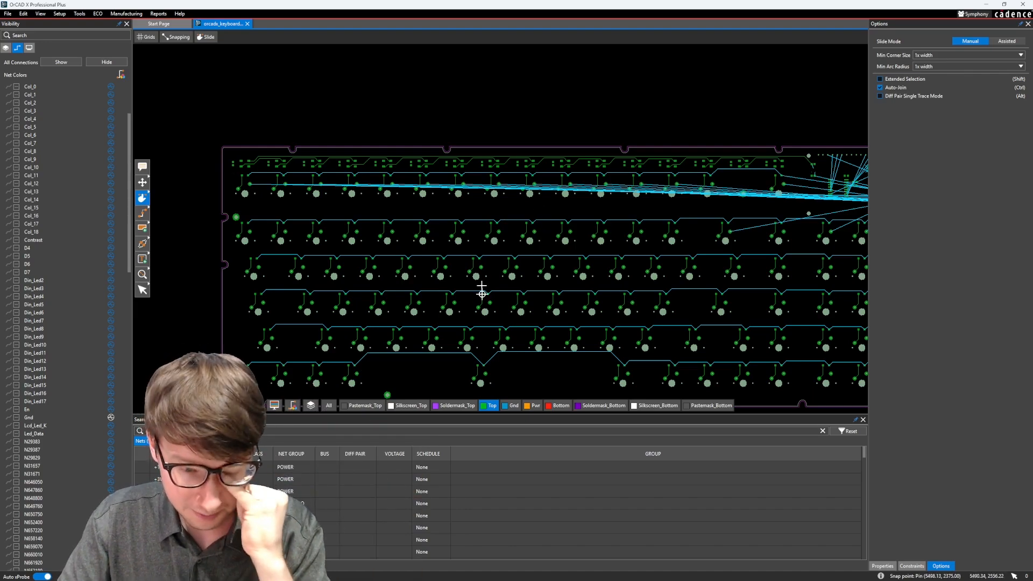
pyautogui.moveTo(458, 312); pyautogui.dragTo(455, 273, button='middle')
pyautogui.moveTo(551, 295); pyautogui.dragTo(402, 300, button='middle')
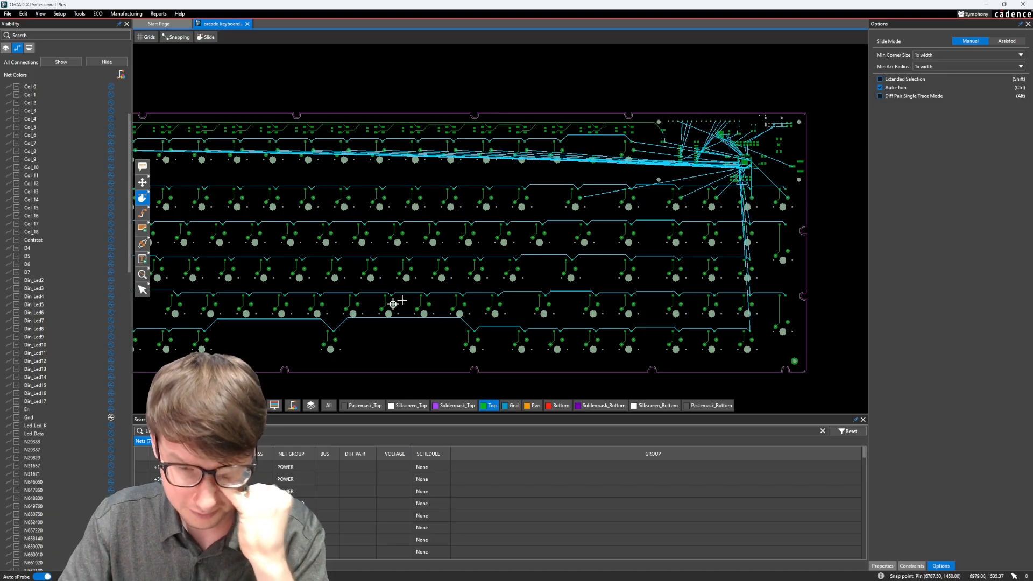
pyautogui.scroll(2, 710, 296)
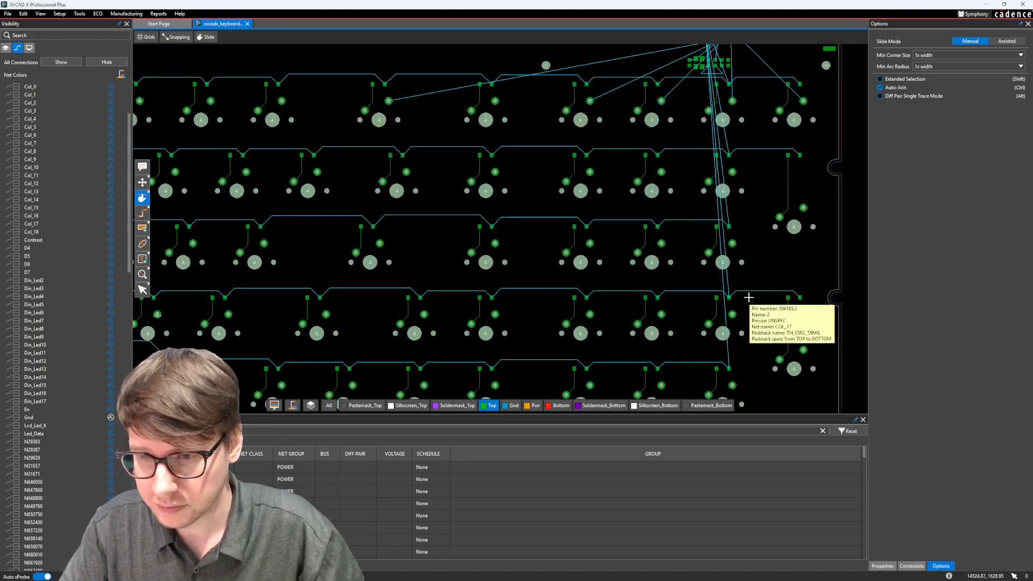
pyautogui.scroll(-2, 748, 297)
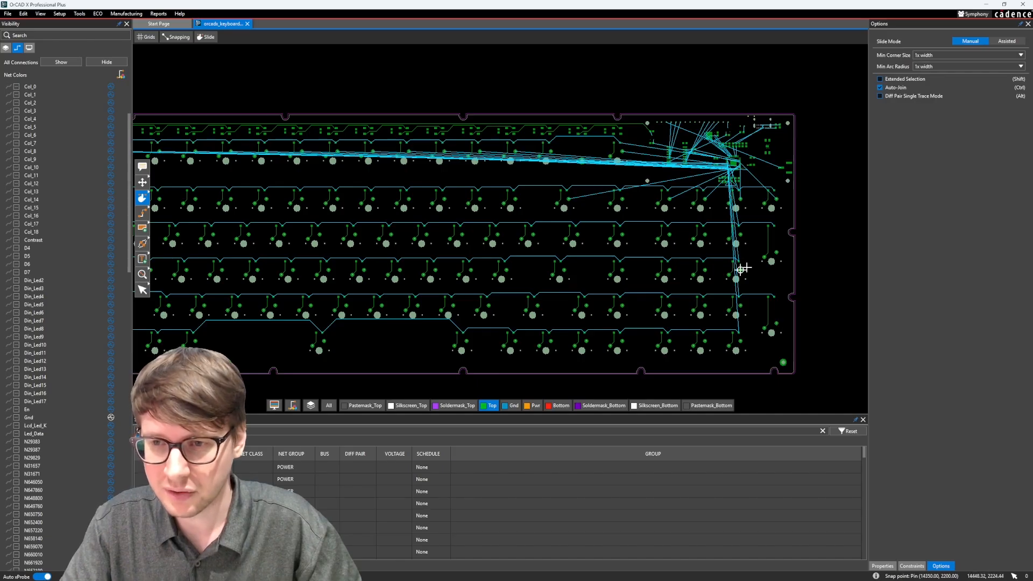
pyautogui.scroll(2, 740, 269)
pyautogui.scroll(-2, 646, 261)
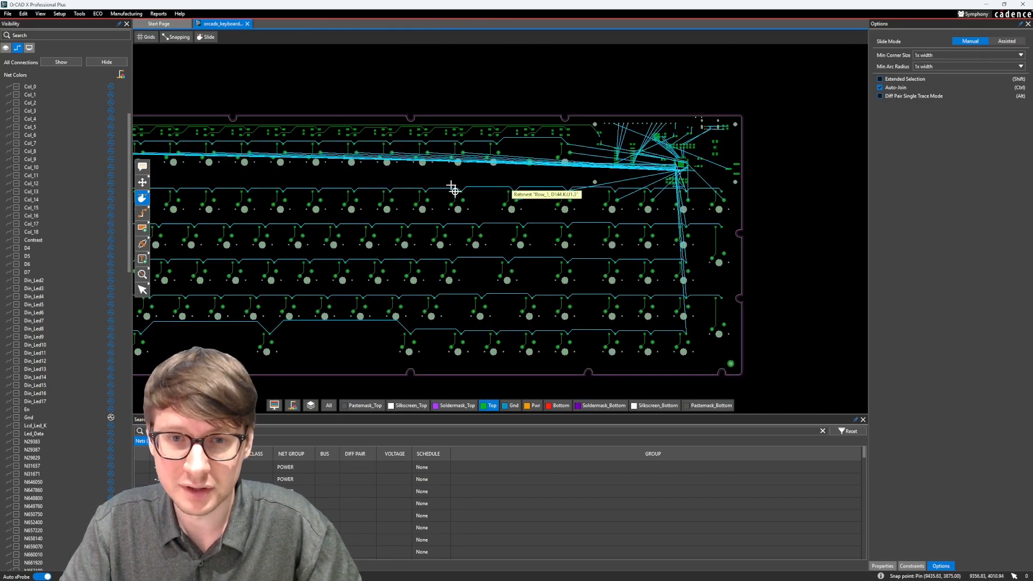
pyautogui.moveTo(337, 184); pyautogui.dragTo(519, 179, button='middle')
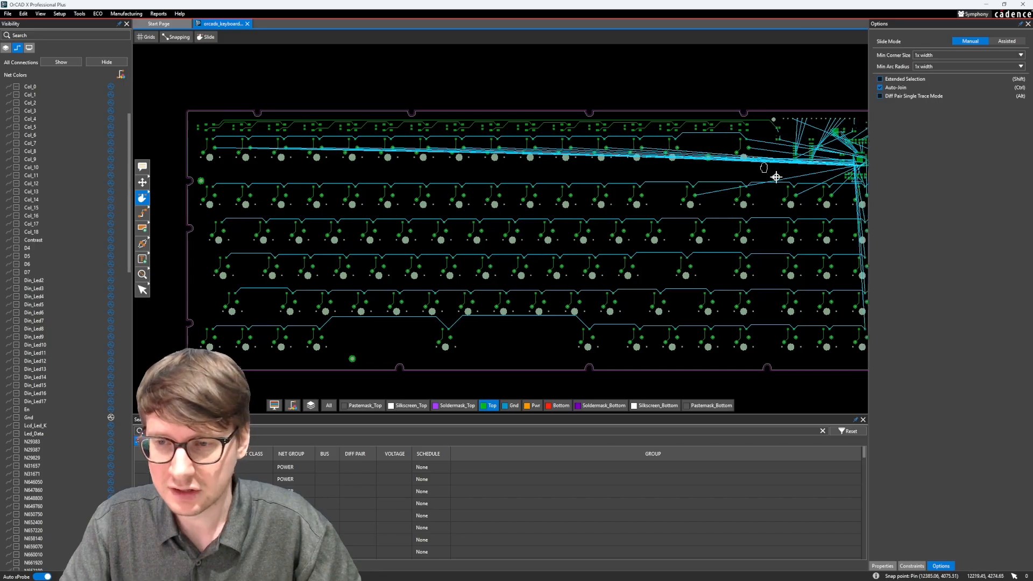
pyautogui.moveTo(776, 175); pyautogui.dragTo(703, 153, button='middle')
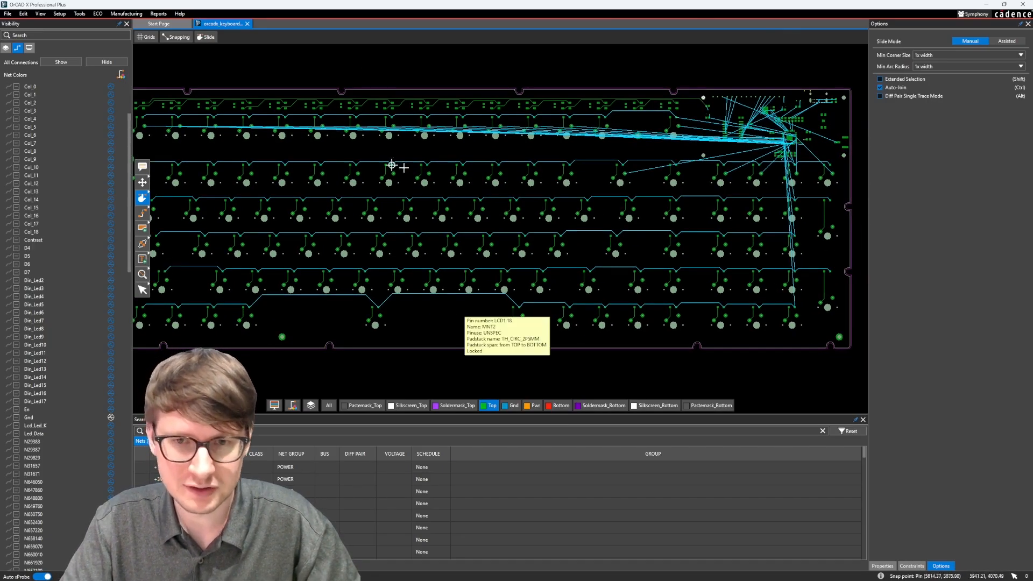
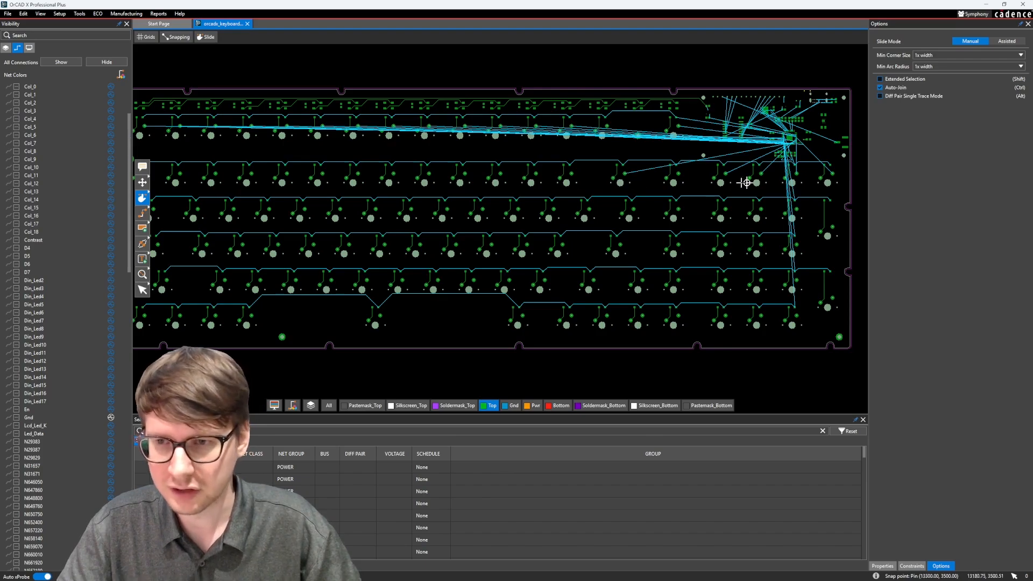
pyautogui.scroll(1, 576, 135)
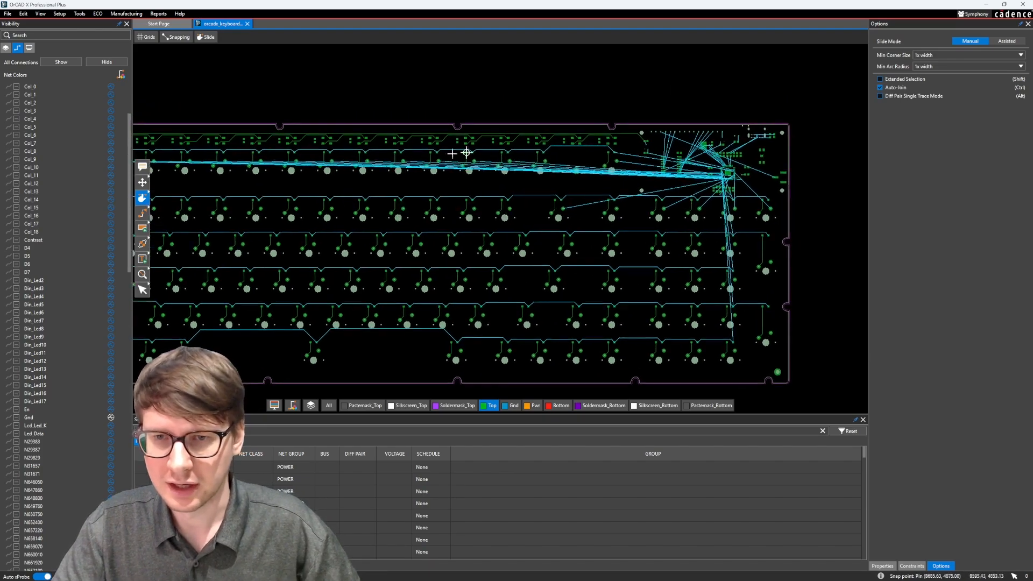
pyautogui.scroll(3, 646, 152)
pyautogui.scroll(-5, 548, 191)
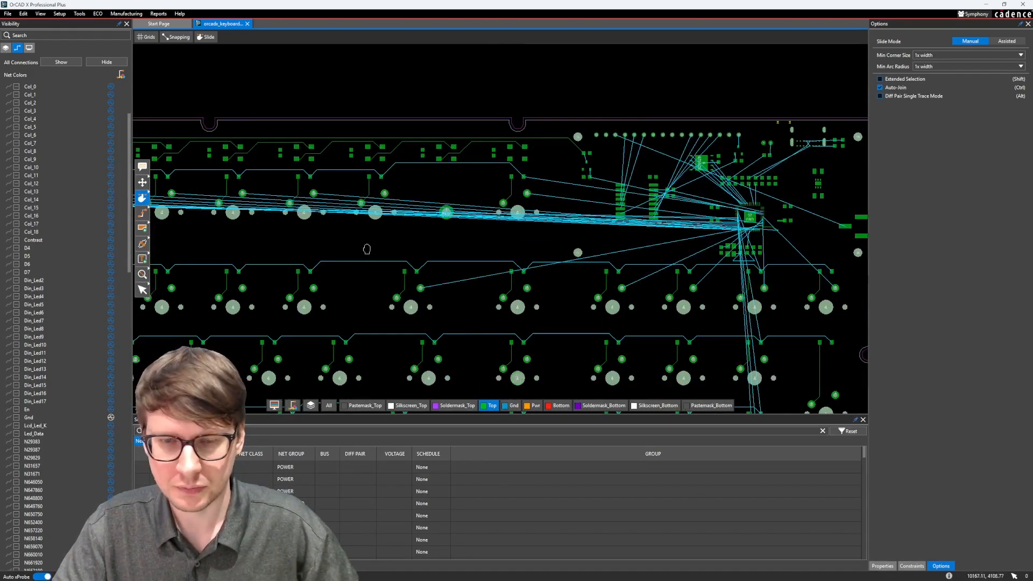
pyautogui.scroll(1, 437, 145)
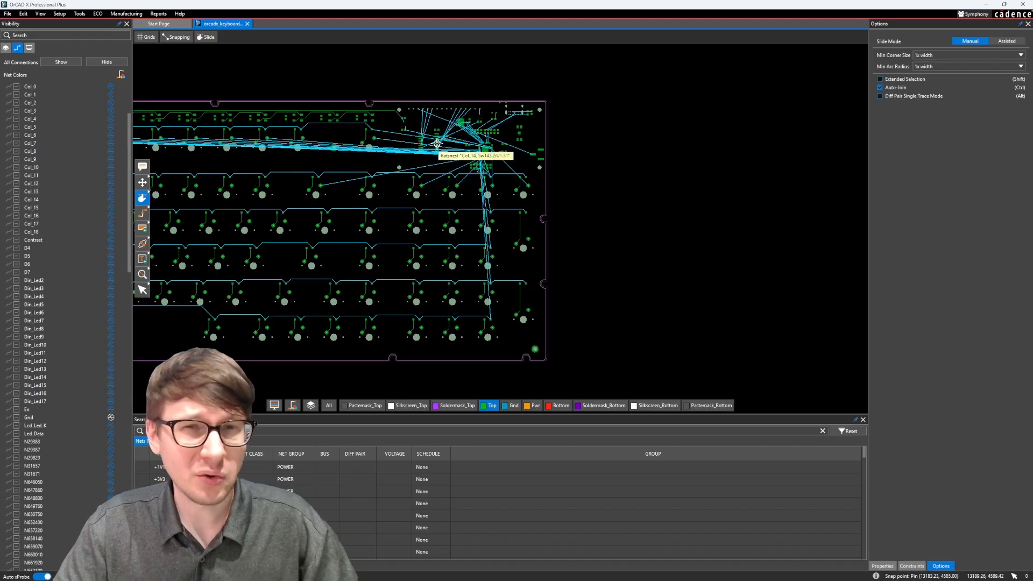
# - Colour the power nets on the board: +1V1 orange, +3V3 yellow and +5V0 blue
pyautogui.scroll(3, 516, 157)
pyautogui.scroll(2, 517, 158)
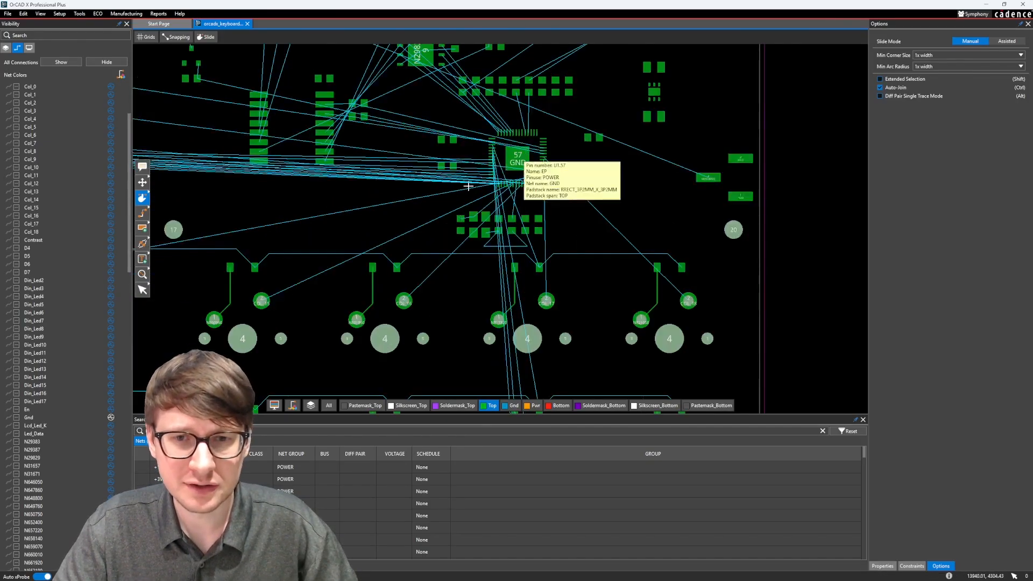
pyautogui.scroll(2, 468, 186)
pyautogui.moveTo(527, 222); pyautogui.dragTo(511, 205, button='middle')
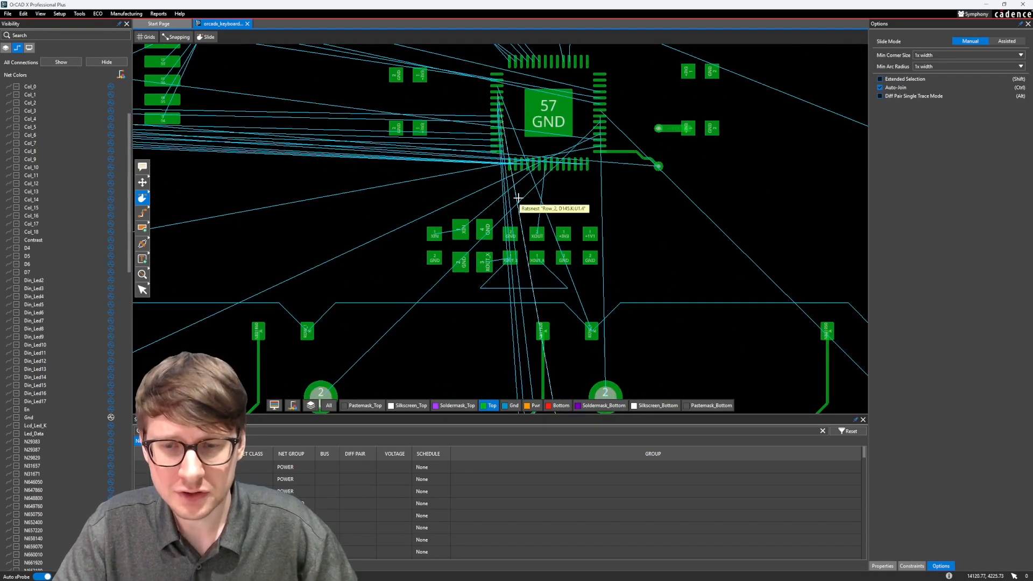
pyautogui.scroll(4, 85, 112)
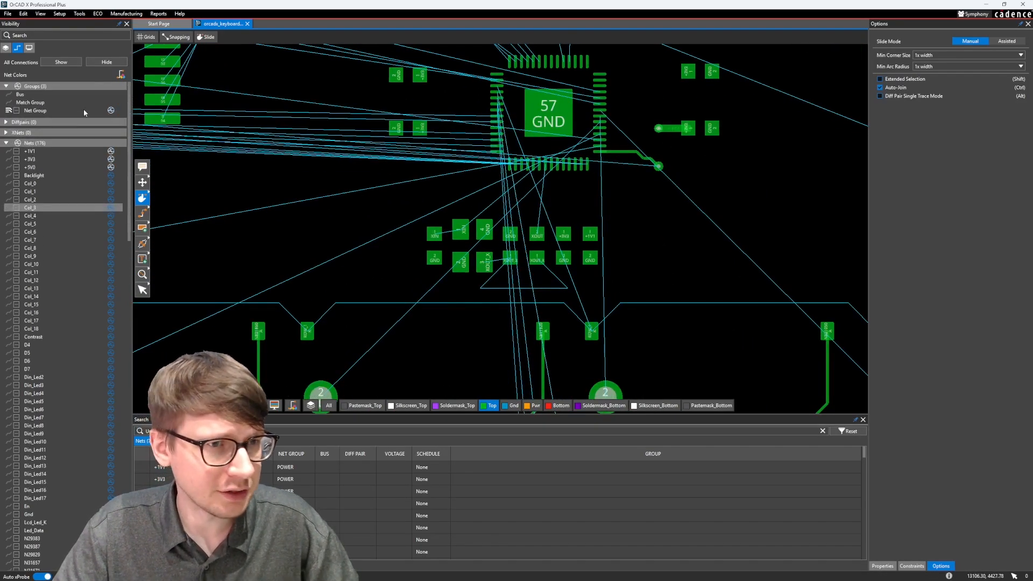
pyautogui.click(16, 152)
pyautogui.click(50, 183)
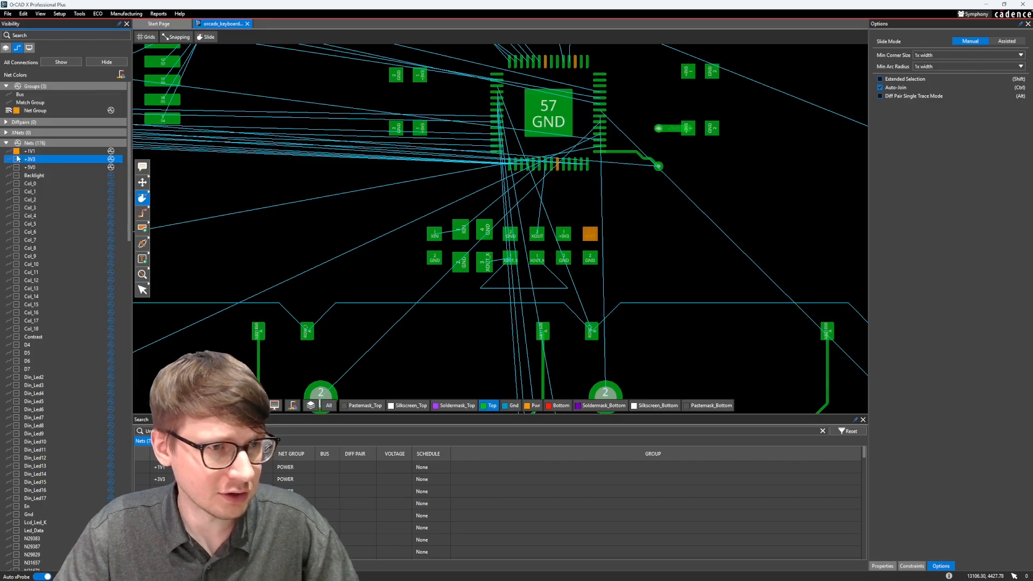
pyautogui.click(16, 160)
pyautogui.click(64, 192)
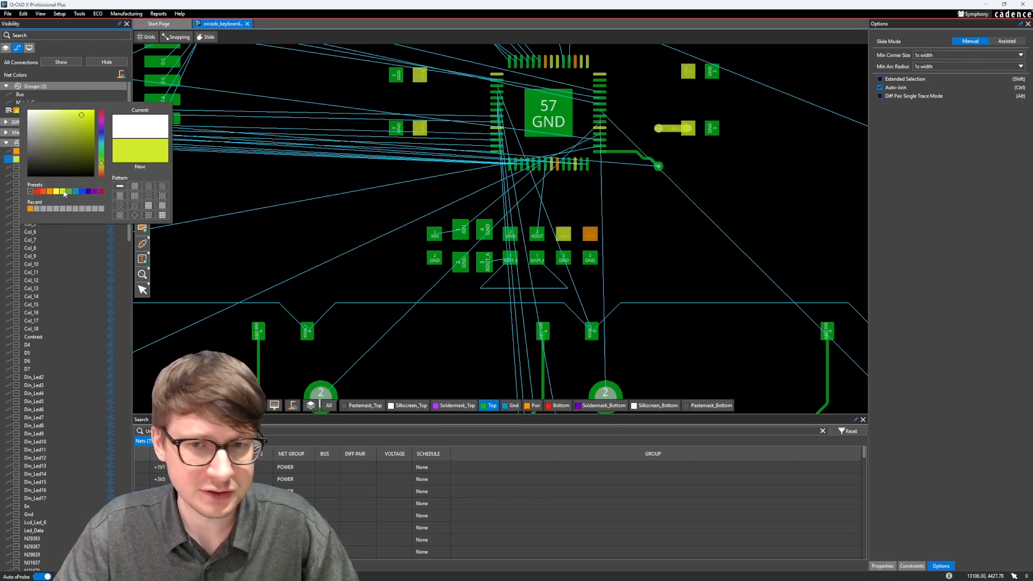
pyautogui.click(17, 167)
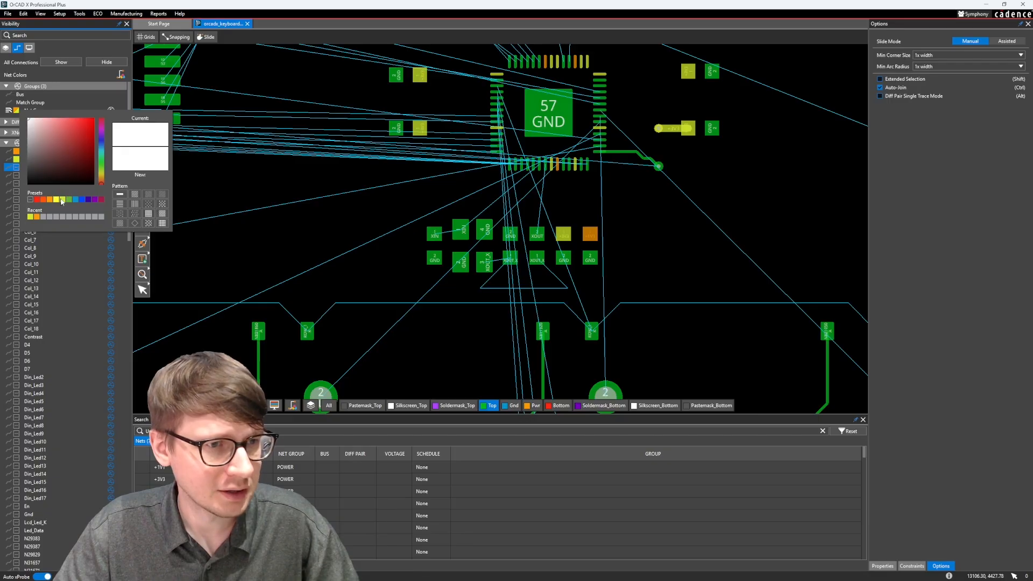
pyautogui.click(76, 200)
pyautogui.click(242, 178)
# - Inspect the coloured power-net pads around the controller and its surrounding components
pyautogui.moveTo(247, 173); pyautogui.dragTo(235, 253, button='middle')
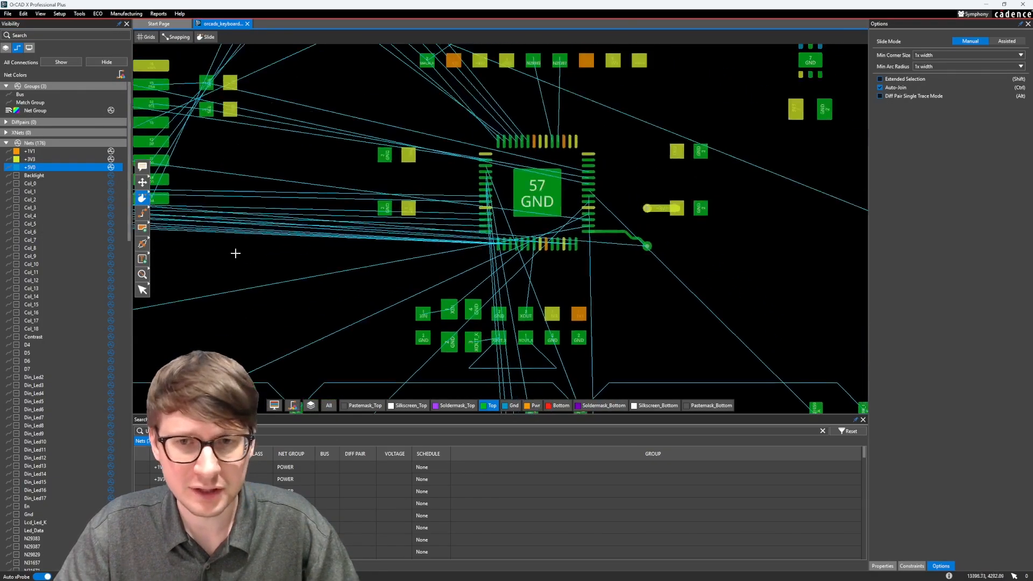
pyautogui.scroll(-2, 350, 191)
pyautogui.moveTo(501, 128); pyautogui.dragTo(555, 117, button='middle')
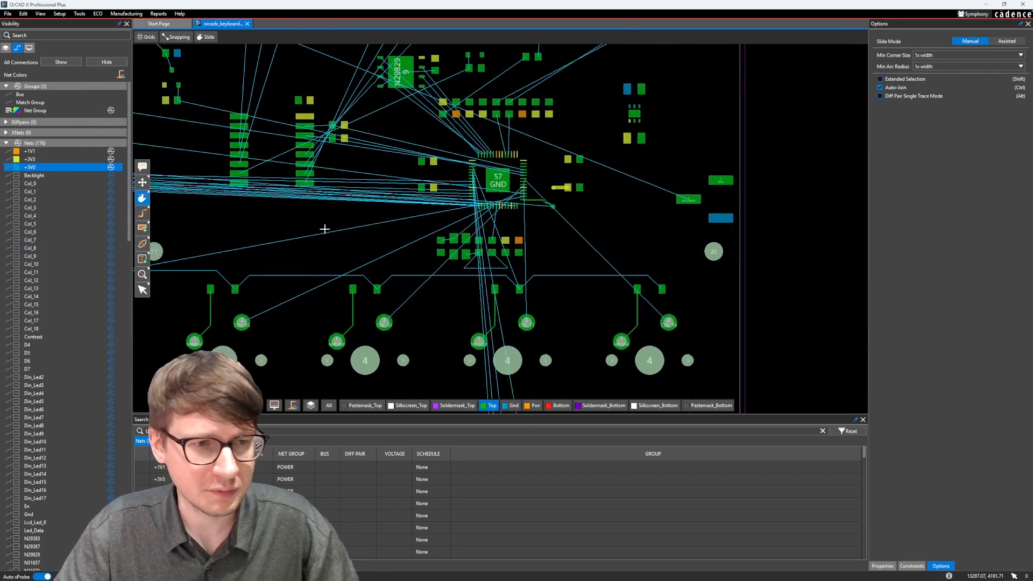
pyautogui.scroll(2, 512, 212)
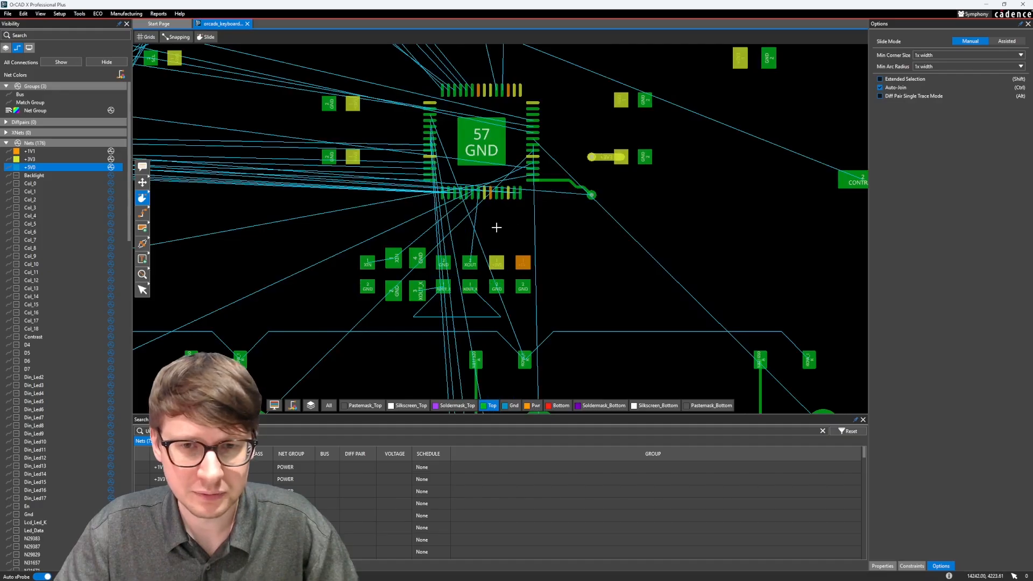
pyautogui.scroll(-4, 496, 228)
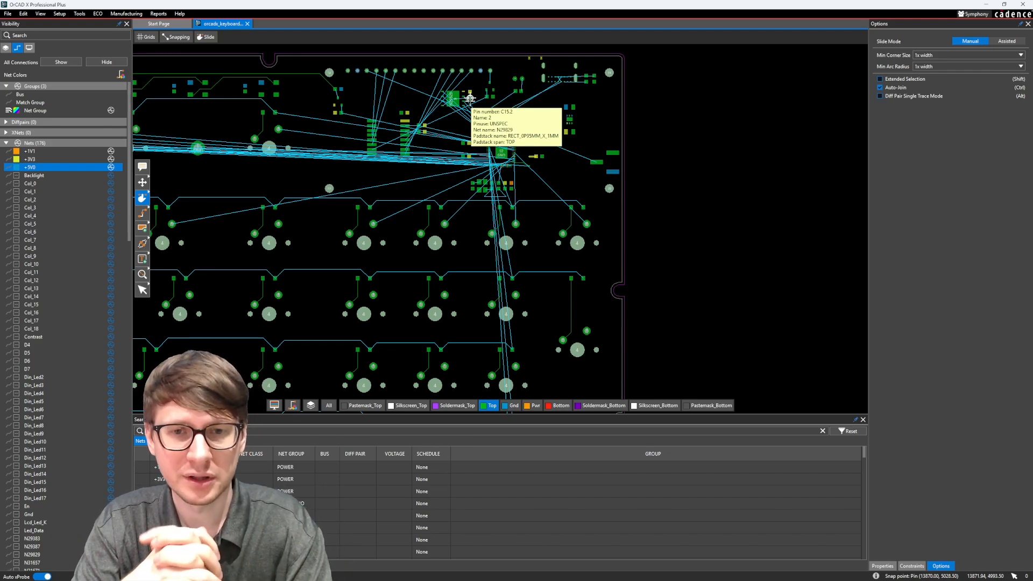
pyautogui.moveTo(448, 181); pyautogui.dragTo(475, 185, button='middle')
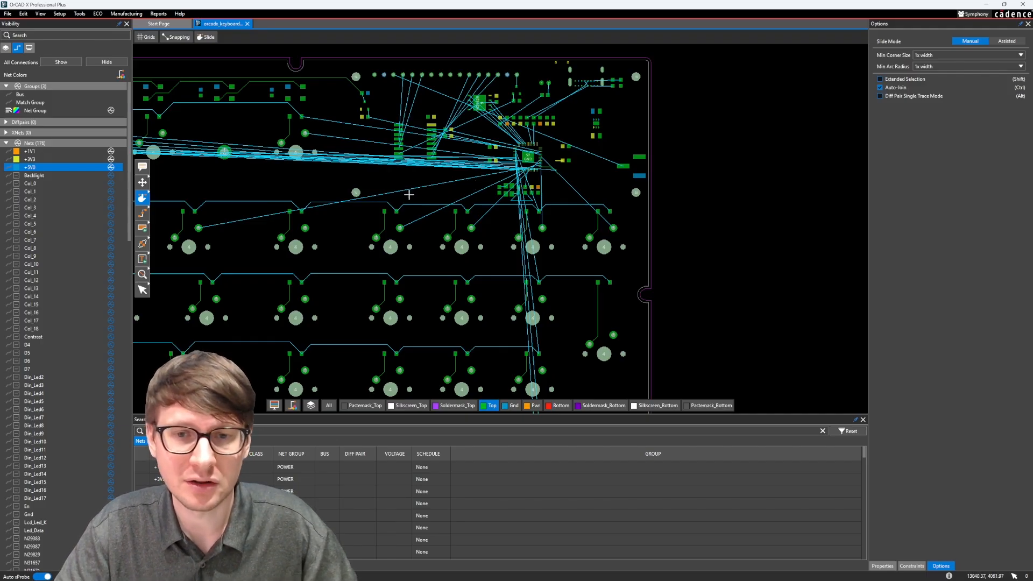
# - Route the +1V1 trace on the top layer from the capacitor pad below the controller to pin 23, using Neck trace width for the final segment
pyautogui.click(142, 213)
pyautogui.scroll(5, 535, 152)
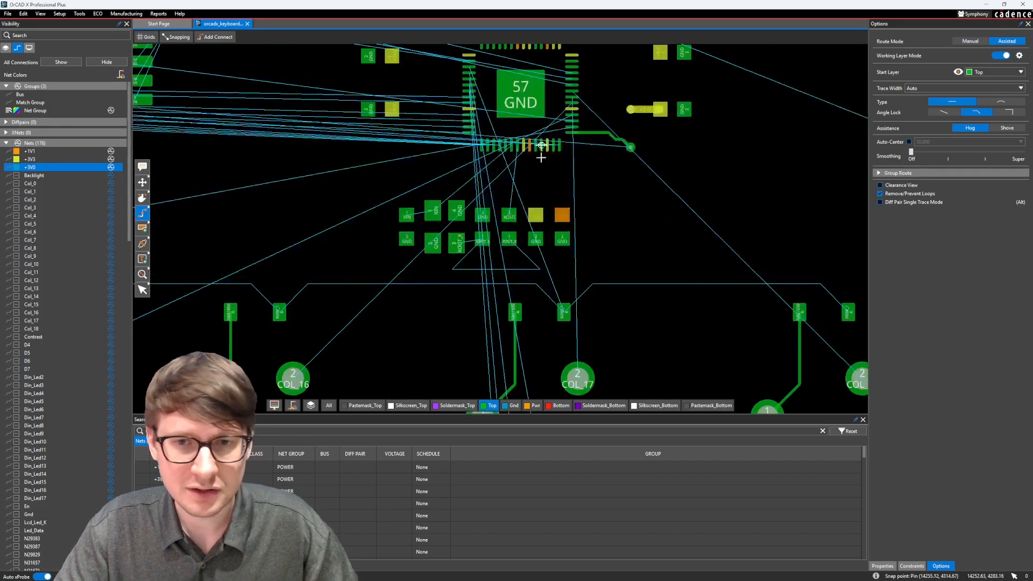
pyautogui.click(550, 272)
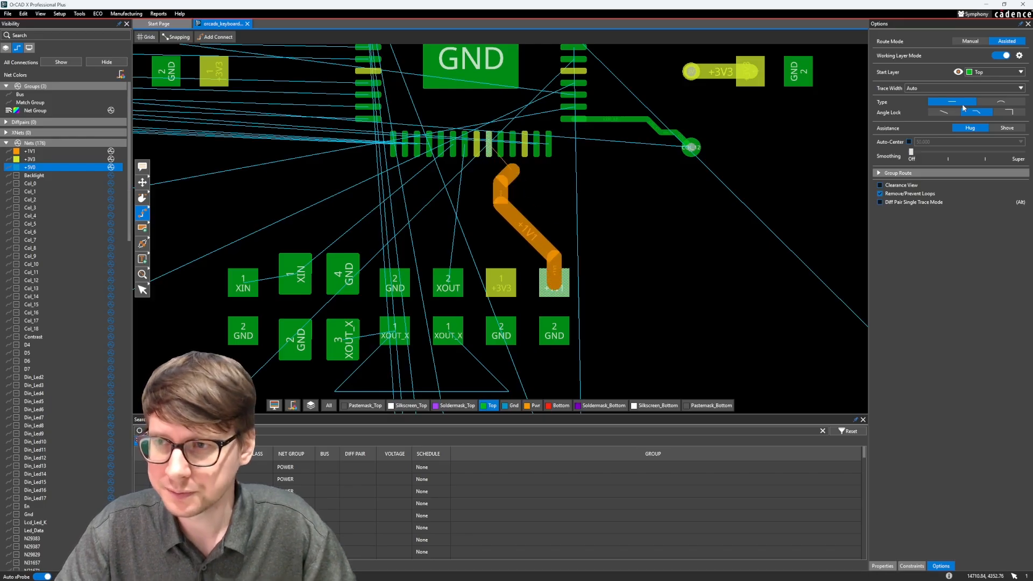
pyautogui.click(1016, 88)
pyautogui.click(920, 105)
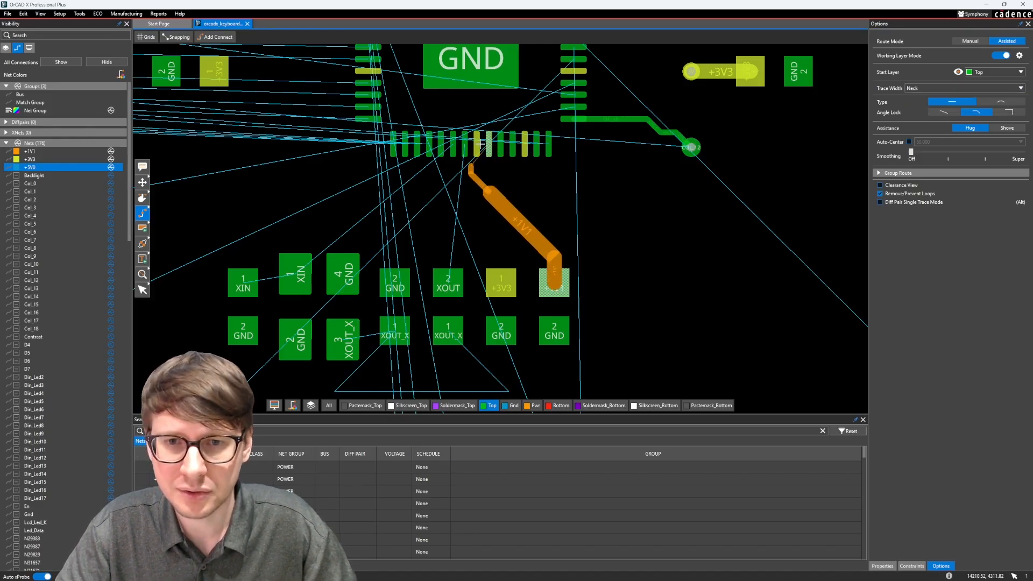
pyautogui.scroll(2, 490, 146)
pyautogui.click(488, 147)
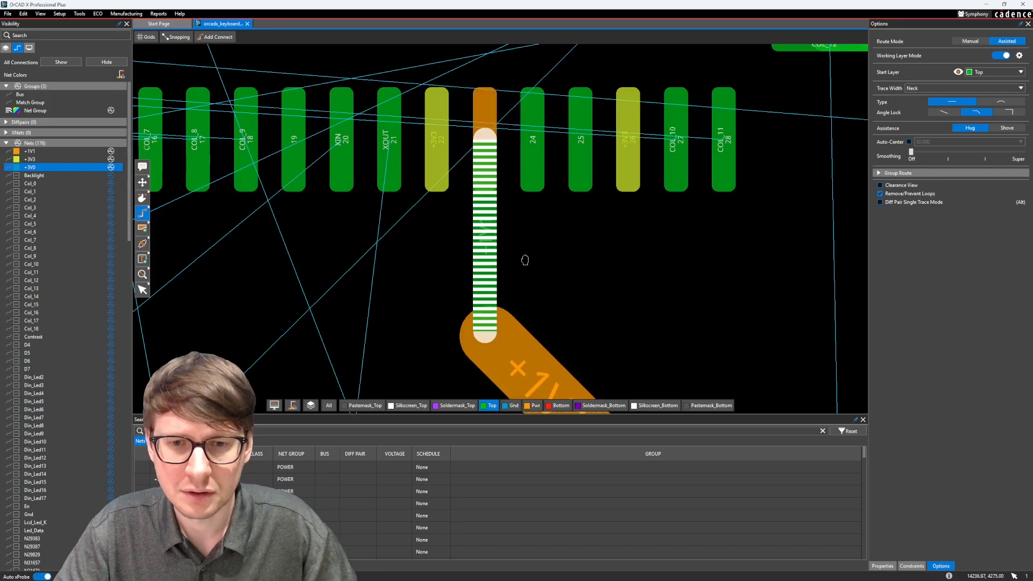
pyautogui.moveTo(501, 314); pyautogui.dragTo(506, 192, button='middle')
pyautogui.scroll(-1, 505, 192)
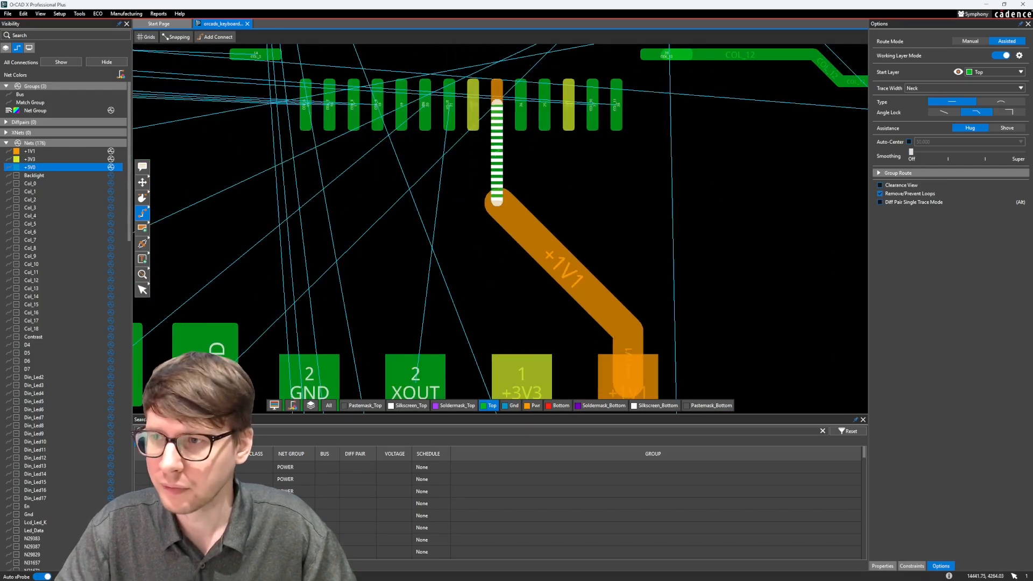
# - Route +3V3 from the adjacent capacitor pad to controller pin 22, using Constraint width, Clearance View and a Neck-width final section
pyautogui.click(1015, 87)
pyautogui.click(920, 99)
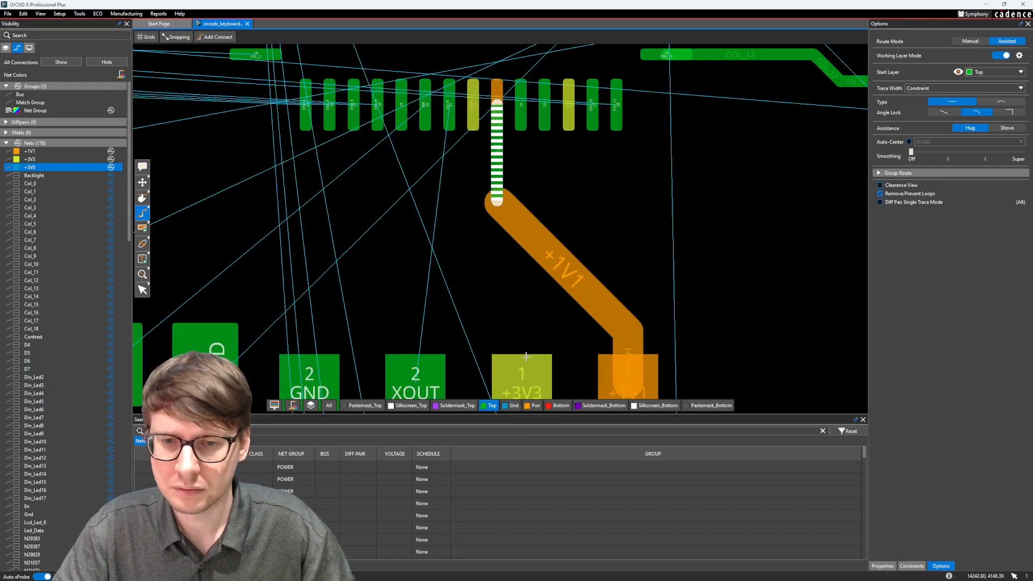
pyautogui.click(522, 359)
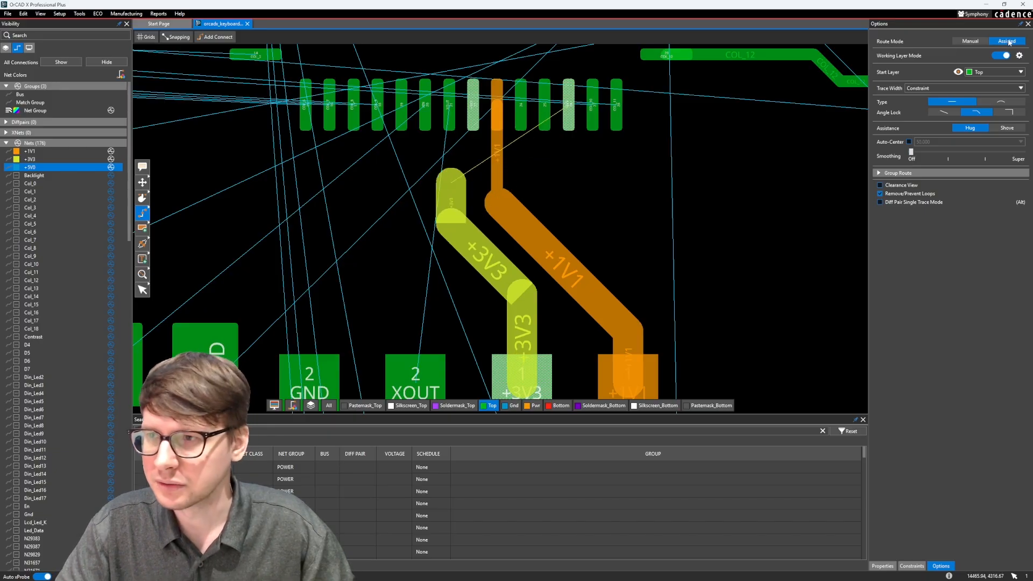
pyautogui.click(880, 185)
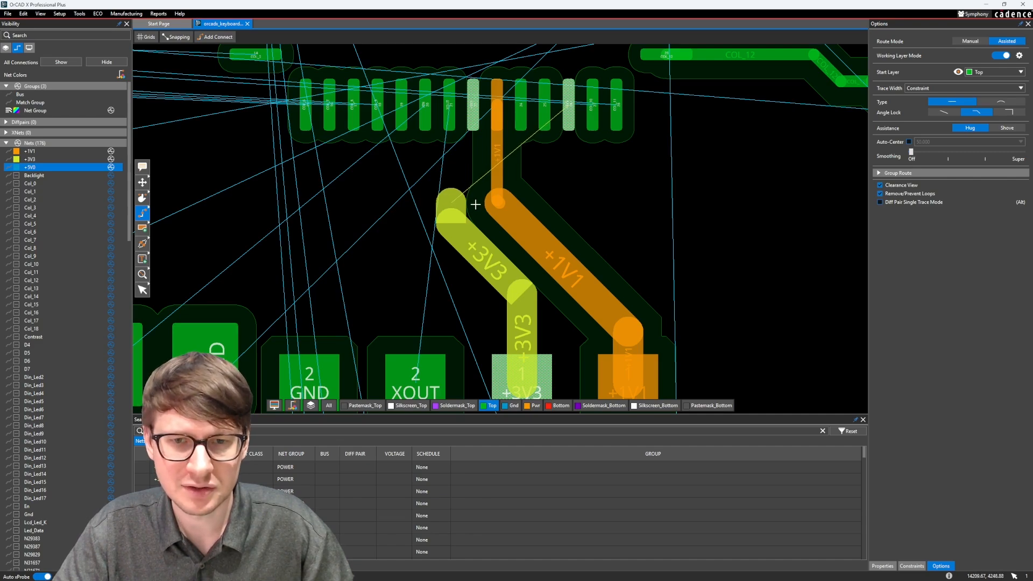
pyautogui.click(941, 88)
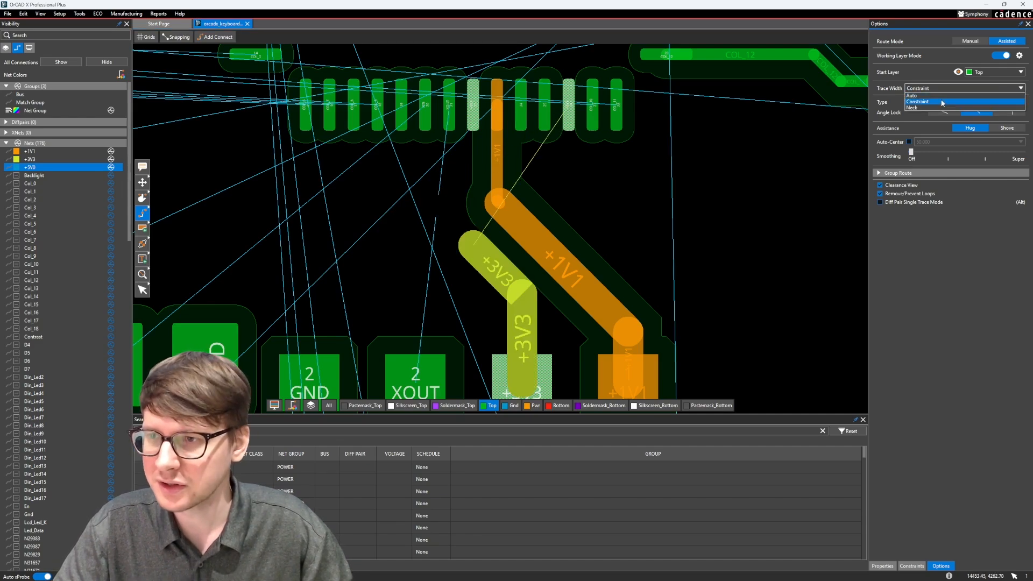
pyautogui.click(940, 108)
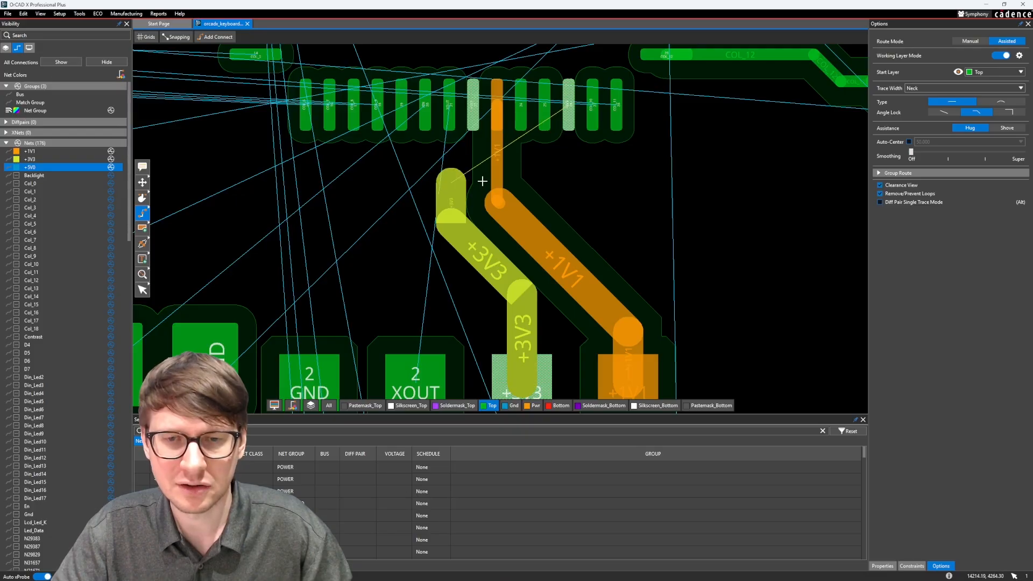
pyautogui.click(473, 111)
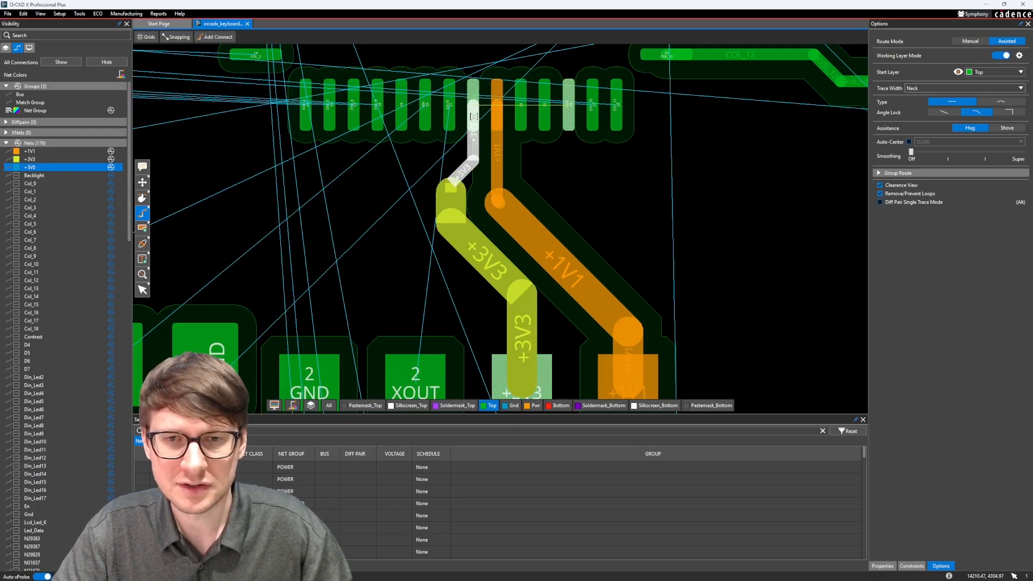
pyautogui.scroll(2, 517, 146)
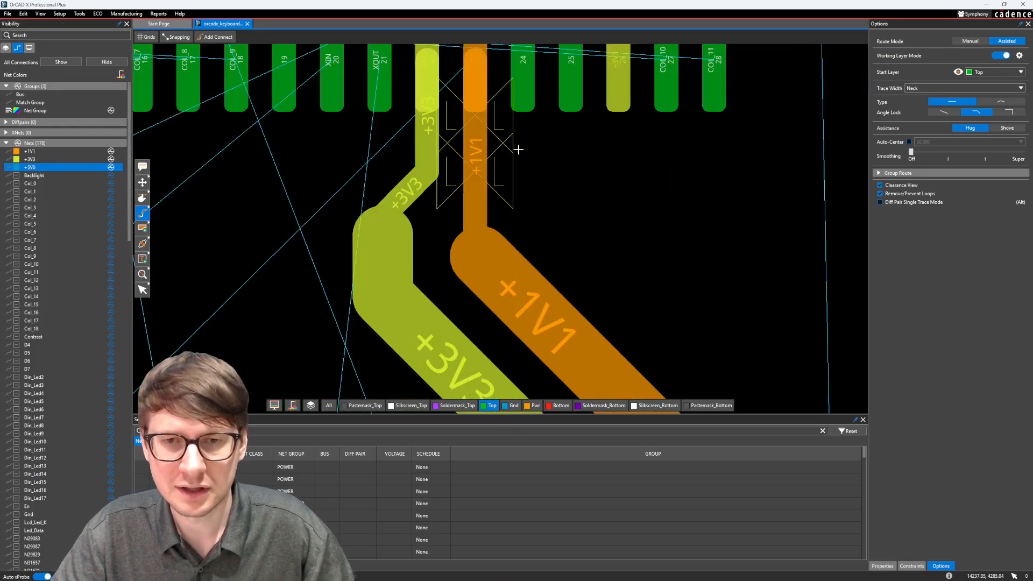
pyautogui.scroll(-2, 525, 143)
pyautogui.moveTo(525, 143); pyautogui.dragTo(532, 199, button='middle')
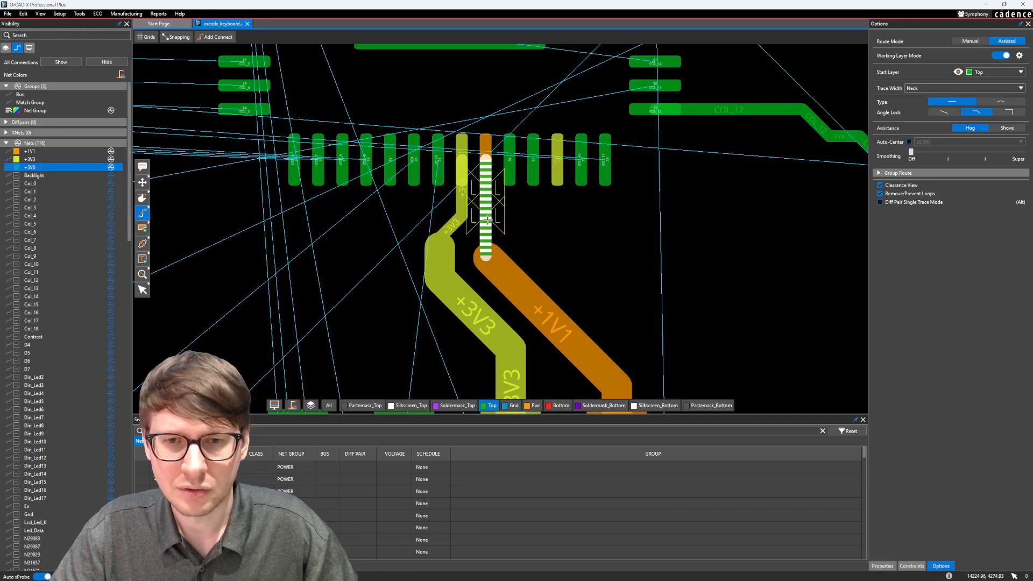
pyautogui.press('s')
pyautogui.click(490, 212)
pyautogui.click(491, 215)
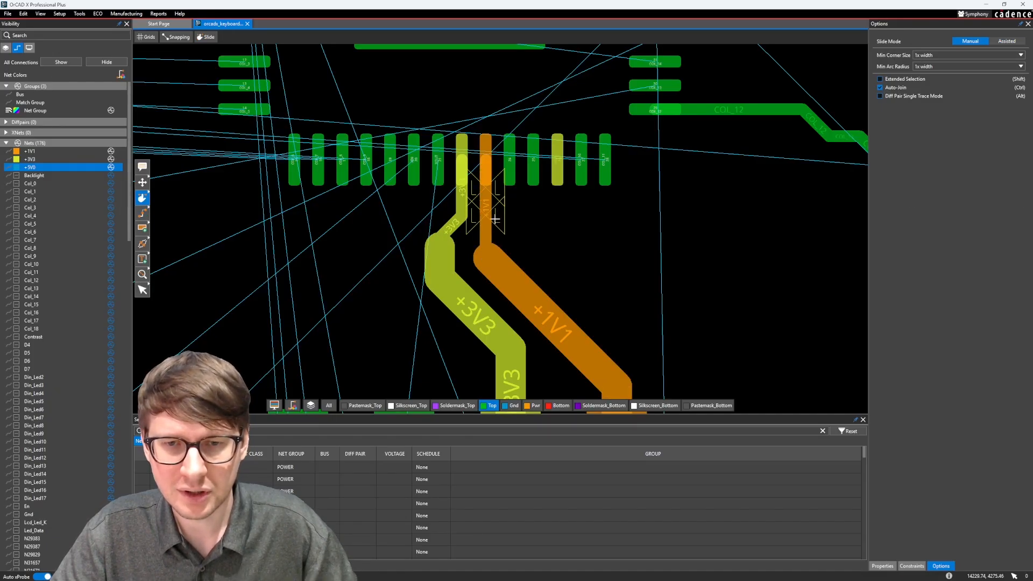
pyautogui.press('Escape')
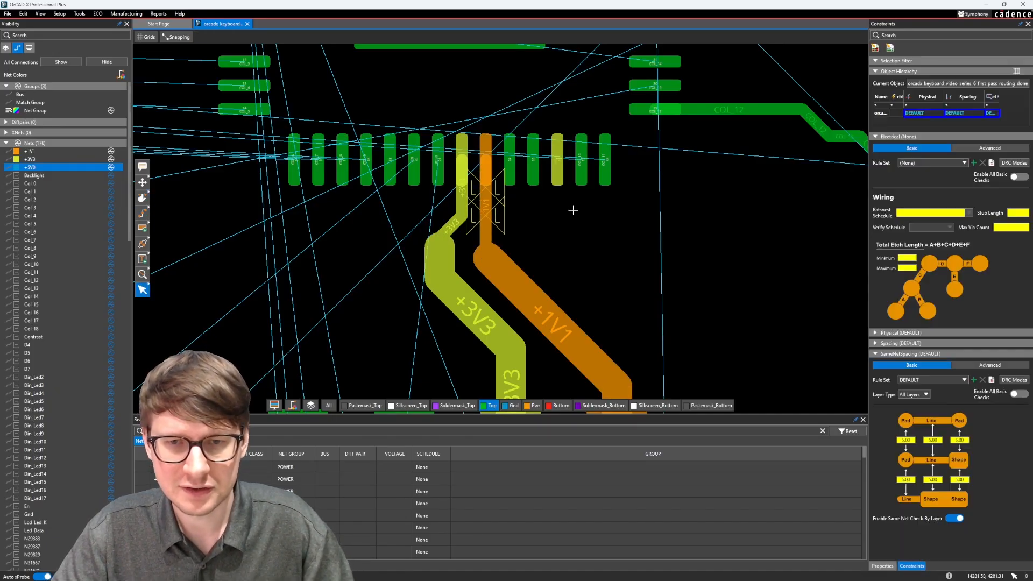
# - Display the constraint regions on the board
pyautogui.click(6, 48)
pyautogui.click(14, 146)
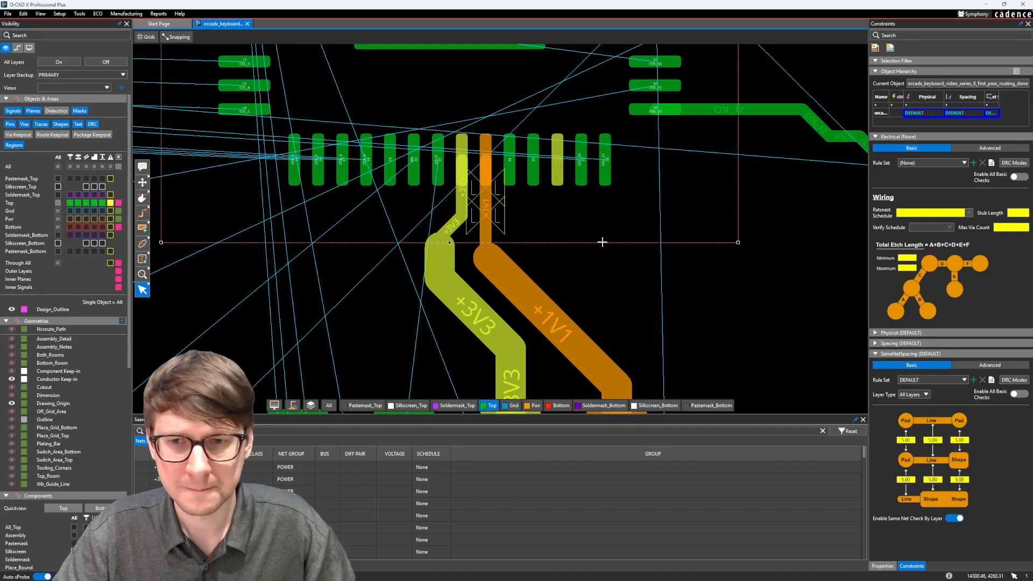
pyautogui.moveTo(447, 243)
pyautogui.mouseDown()
pyautogui.moveTo(445, 275)
pyautogui.moveTo(448, 258)
pyautogui.mouseUp()
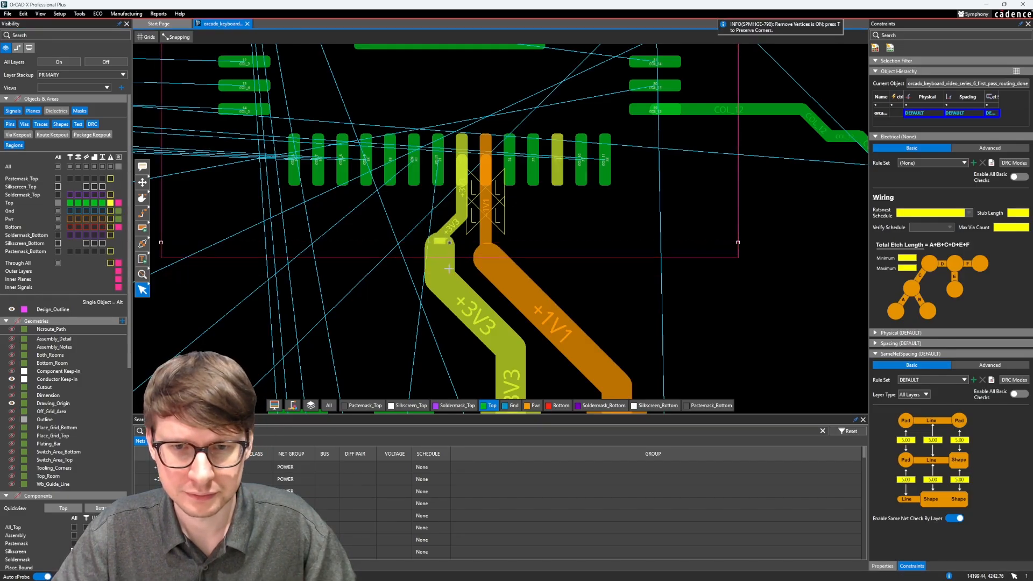
pyautogui.click(609, 290)
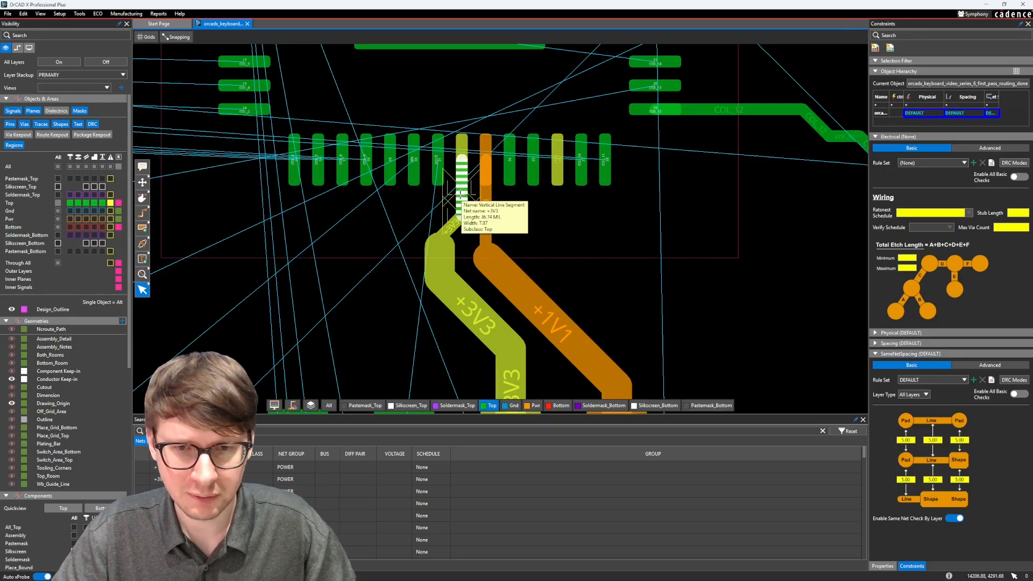
pyautogui.hotkey('ctrl', 'z')
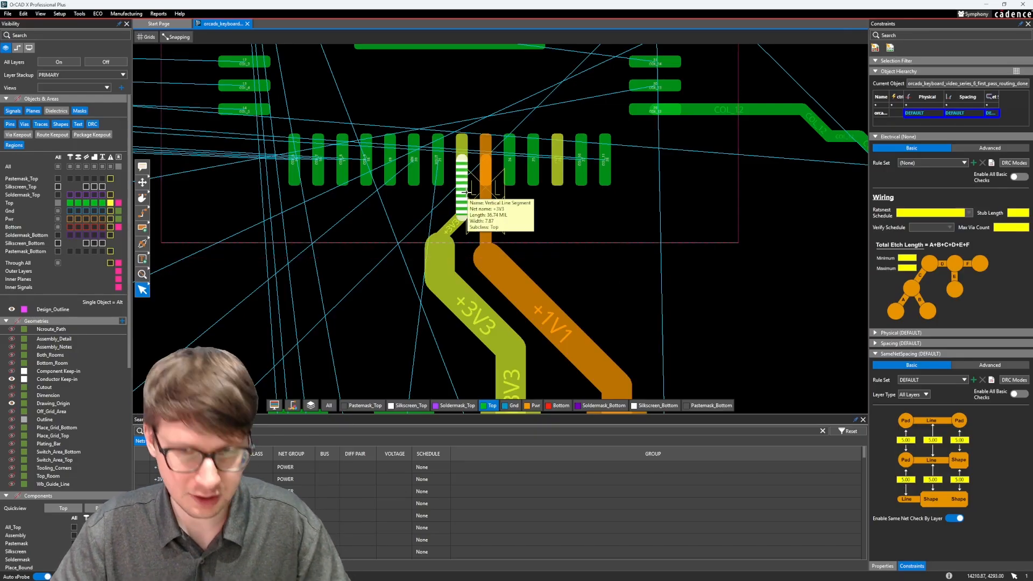
pyautogui.click(24, 14)
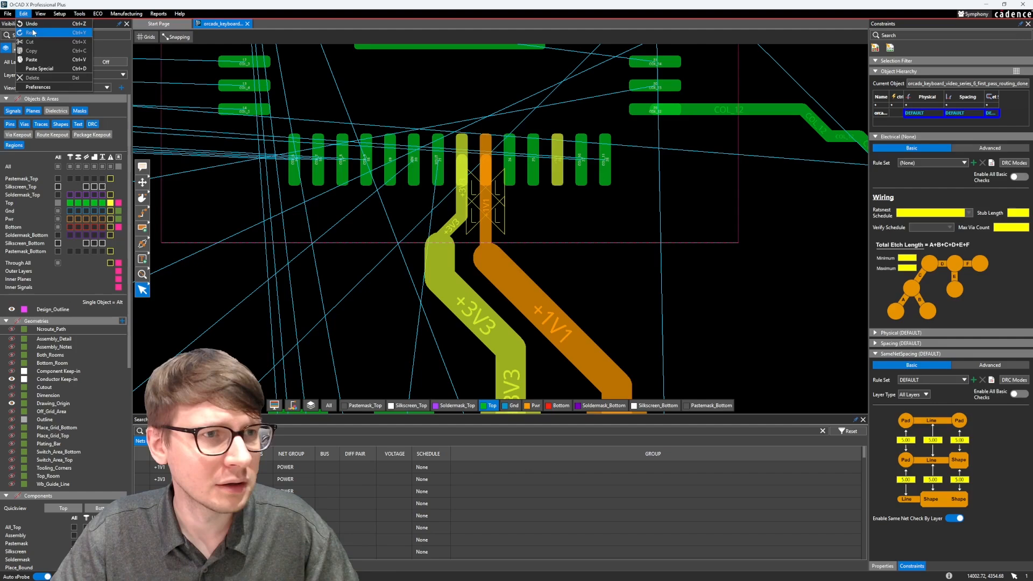
pyautogui.click(587, 255)
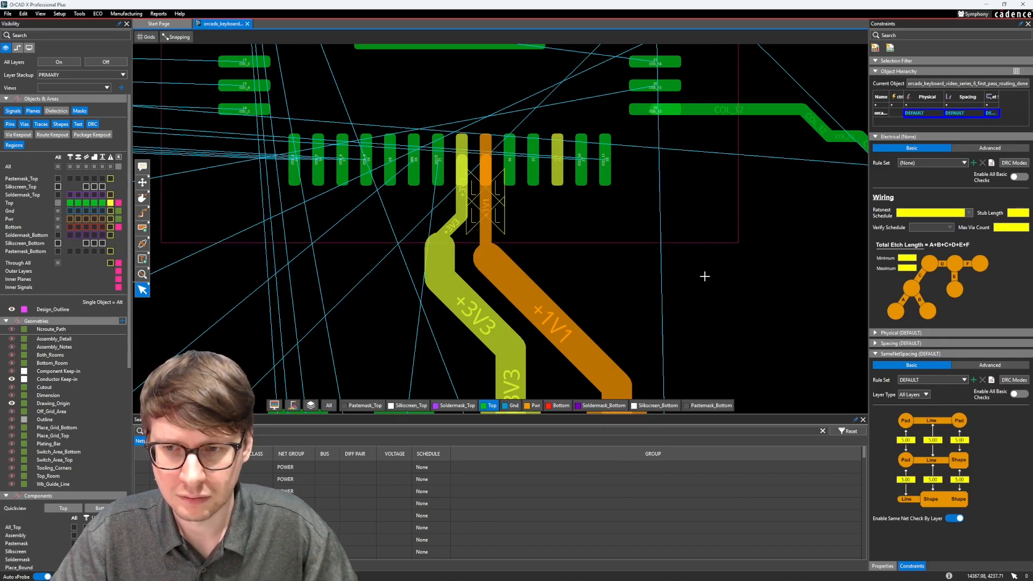
# - Enlarge the constraint region around the controller by moving all four edges outward
pyautogui.click(601, 243)
pyautogui.moveTo(450, 242); pyautogui.dragTo(451, 251)
pyautogui.click(715, 295)
pyautogui.scroll(-2, 615, 200)
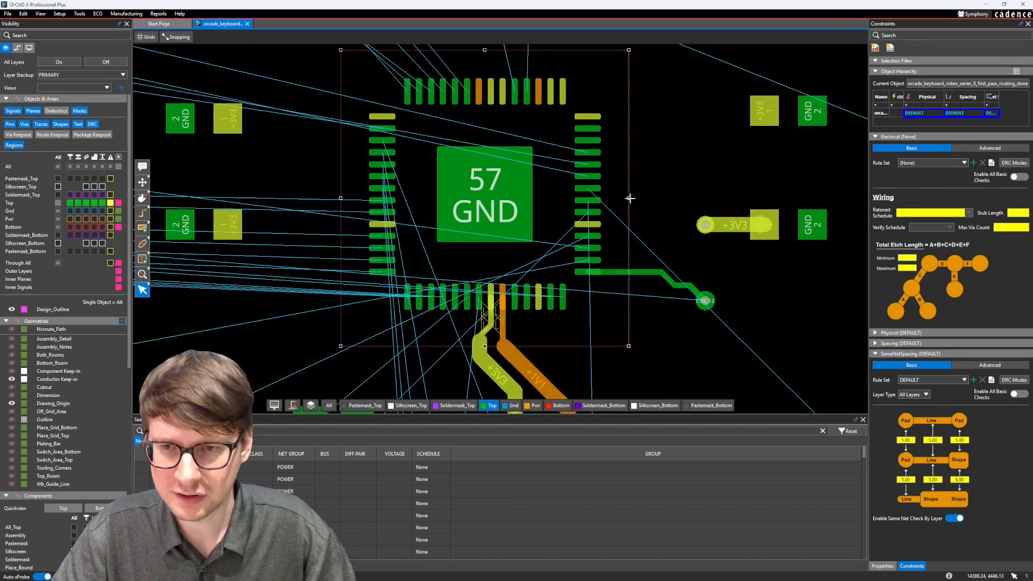
pyautogui.moveTo(627, 198); pyautogui.dragTo(648, 200)
pyautogui.moveTo(514, 91); pyautogui.dragTo(525, 217, button='middle')
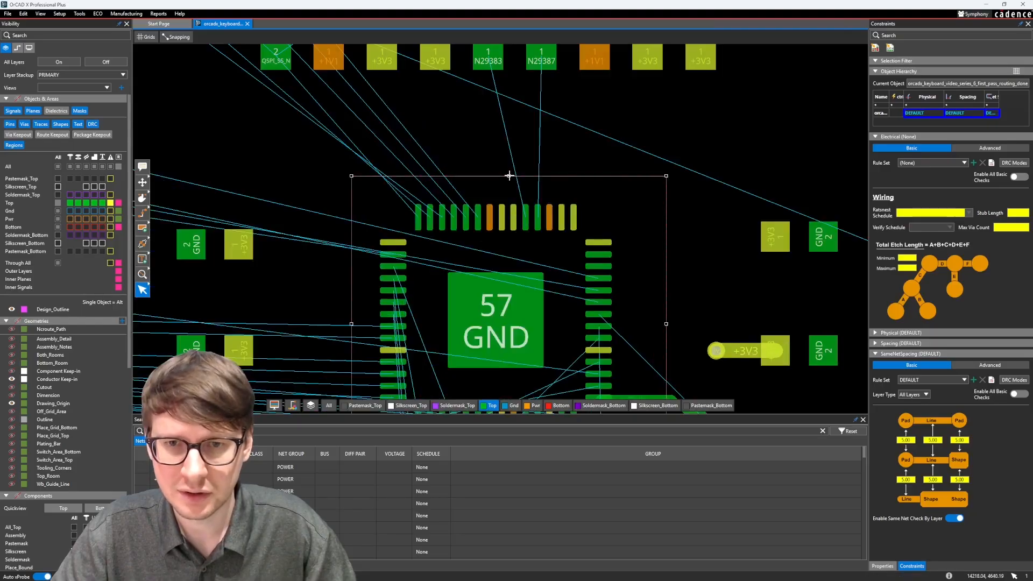
pyautogui.moveTo(510, 175); pyautogui.dragTo(510, 139)
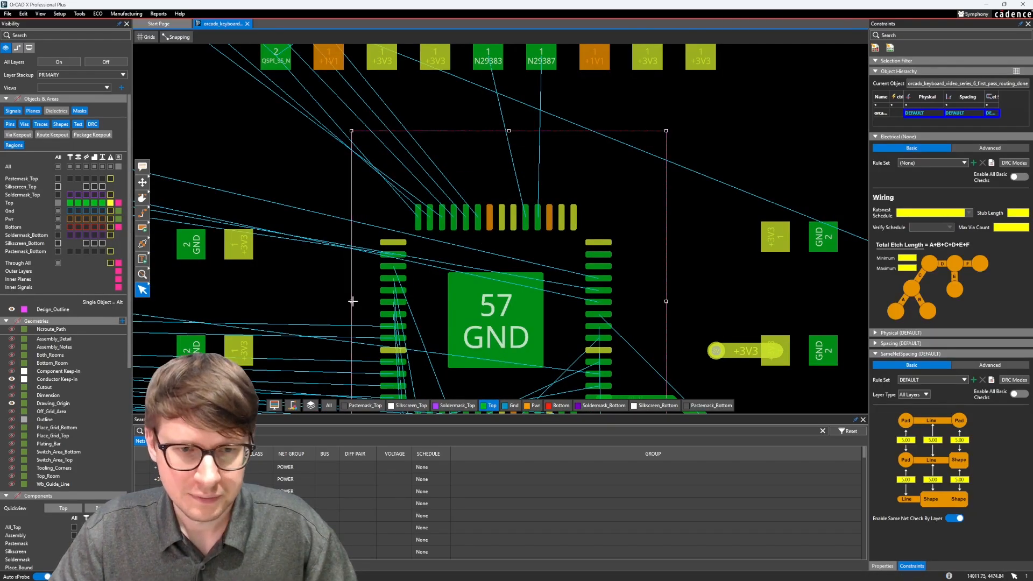
pyautogui.moveTo(351, 301); pyautogui.dragTo(312, 304)
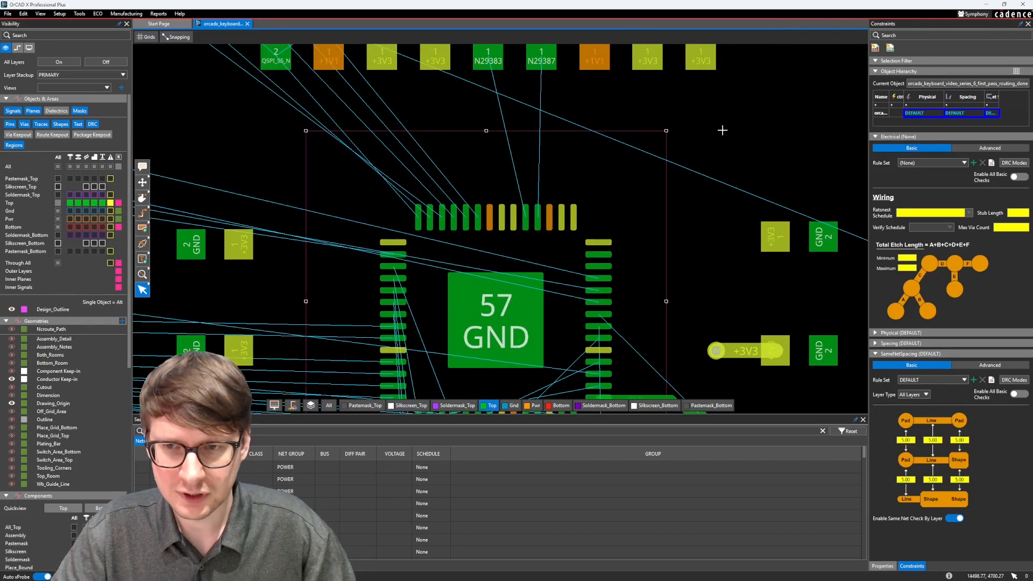
pyautogui.moveTo(621, 349); pyautogui.dragTo(641, 103, button='middle')
pyautogui.scroll(3, 595, 247)
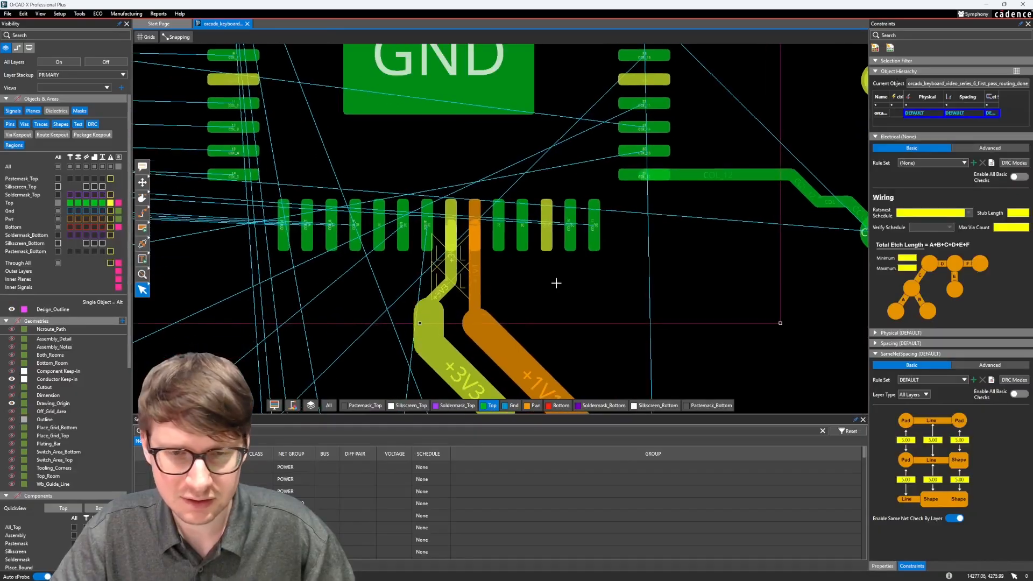
# - Review the spacing constraints of the PWER_ON_SMALL_PINS region and check the error marker between the narrow +3V3 and +1V1 segments
pyautogui.click(79, 13)
pyautogui.click(102, 24)
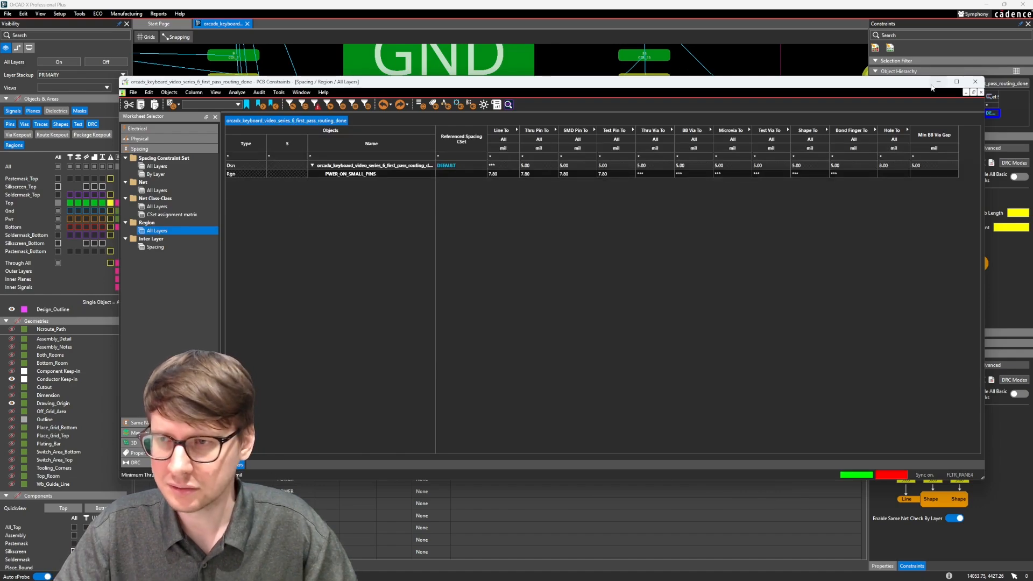
pyautogui.click(975, 81)
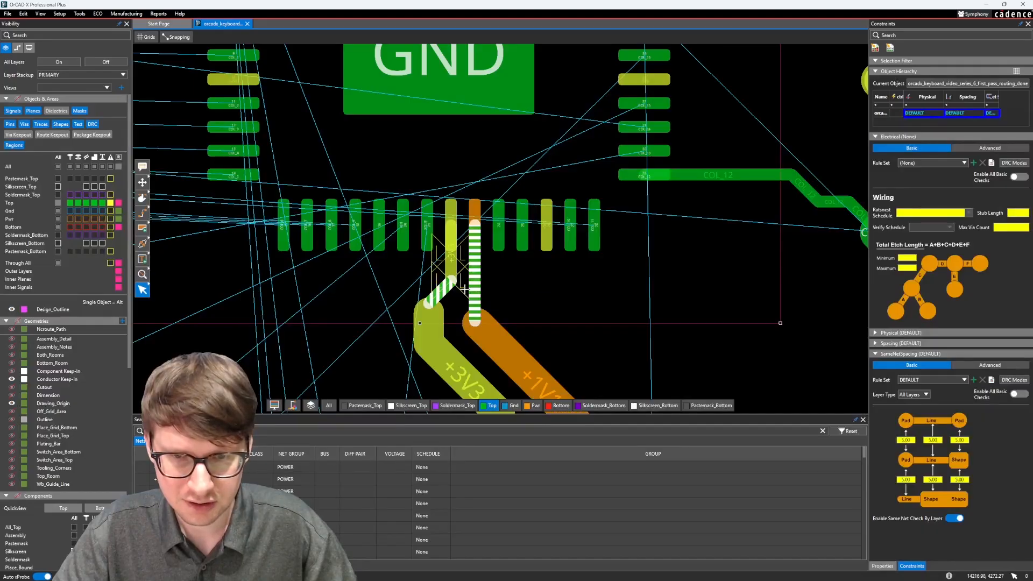
pyautogui.moveTo(464, 289)
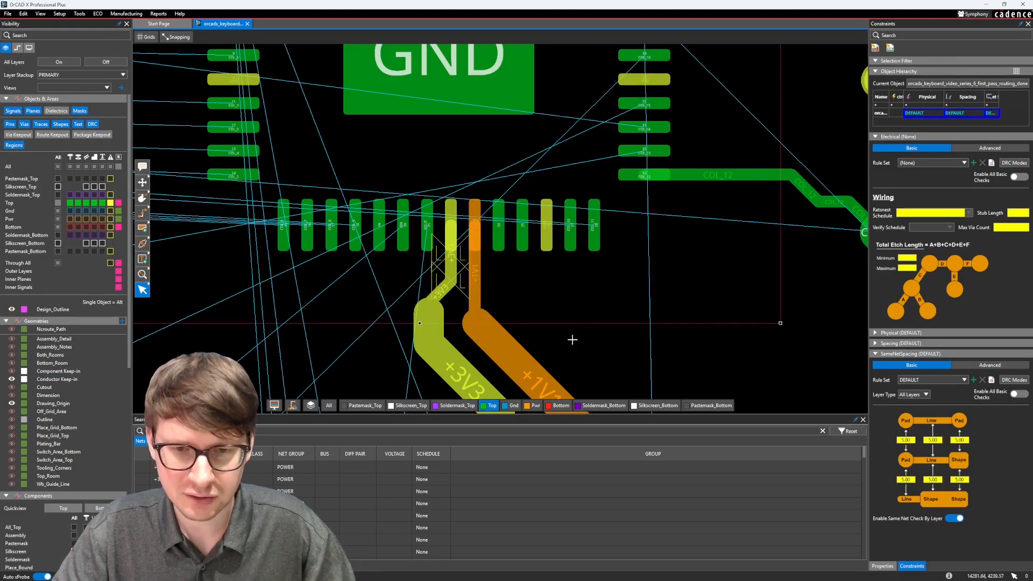
# - Update the design rule check and read the spacing error on the narrow +1V1 segment
pyautogui.click(882, 565)
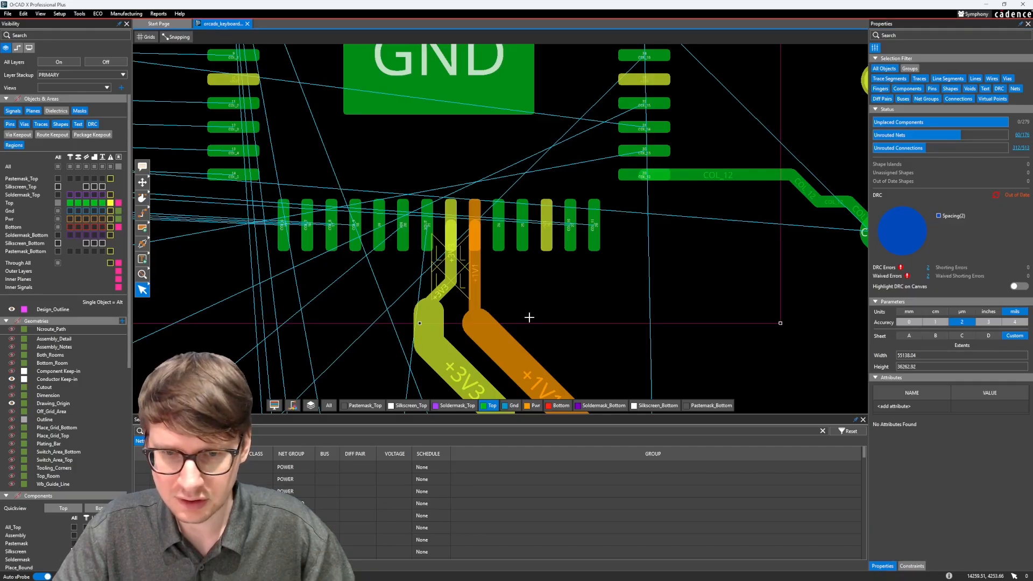
pyautogui.click(996, 195)
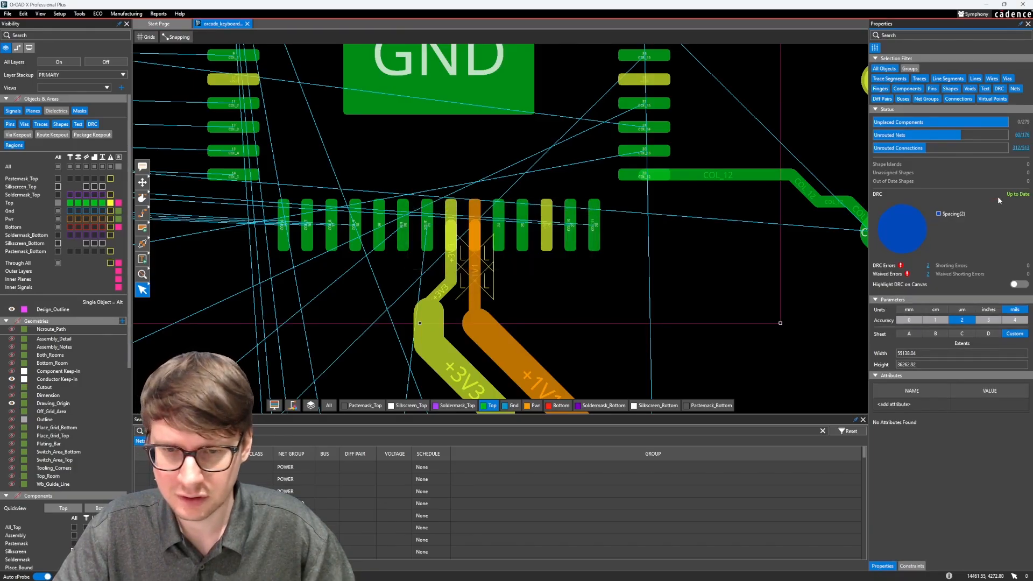
pyautogui.moveTo(490, 276)
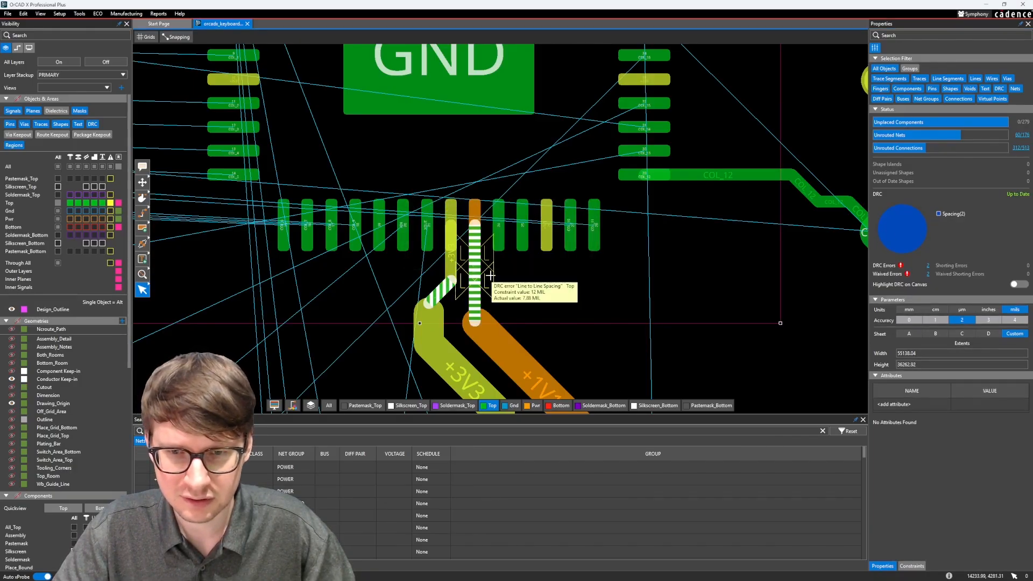
# - Re-enter 7.80 mil as the Line To All spacing of the PWER_ON_SMALL_PINS region and update the design rule check
pyautogui.click(79, 14)
pyautogui.click(89, 23)
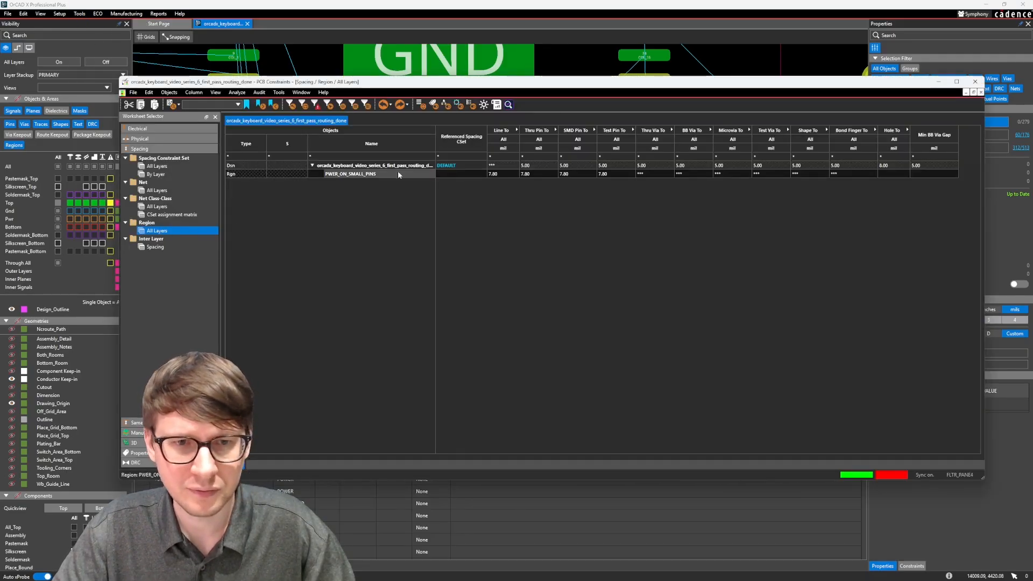
pyautogui.doubleClick(504, 174)
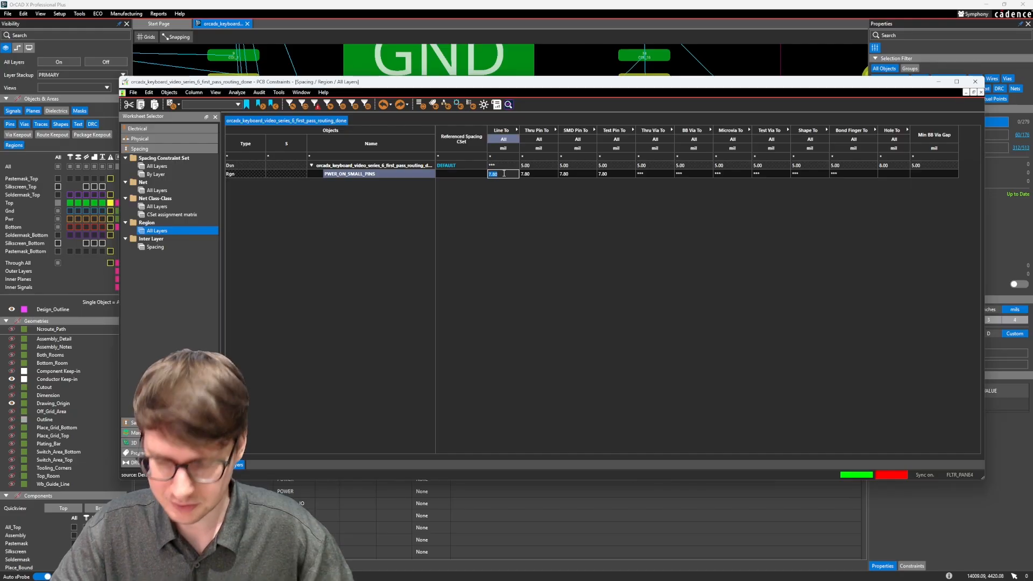
pyautogui.press('Return')
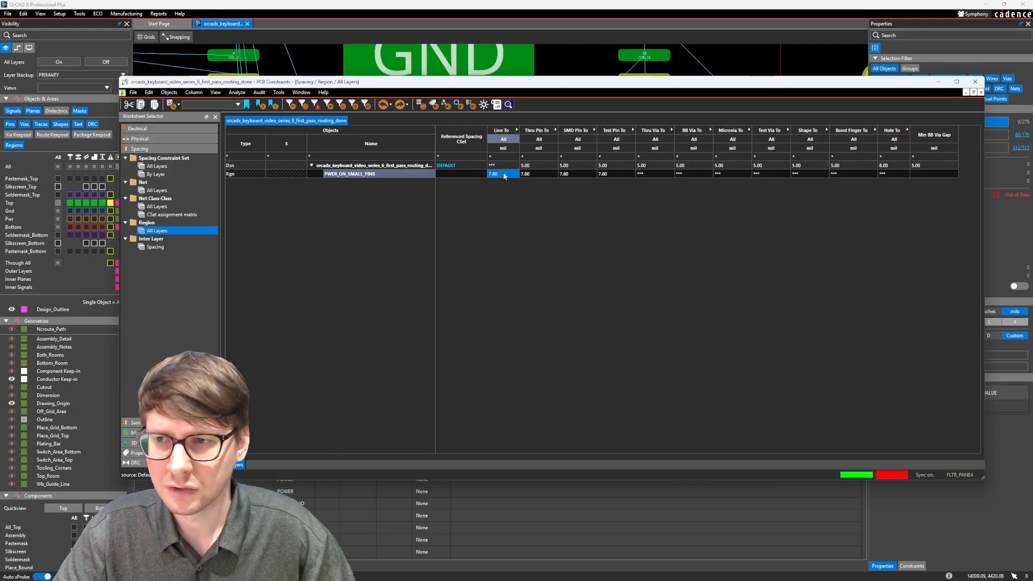
pyautogui.click(975, 81)
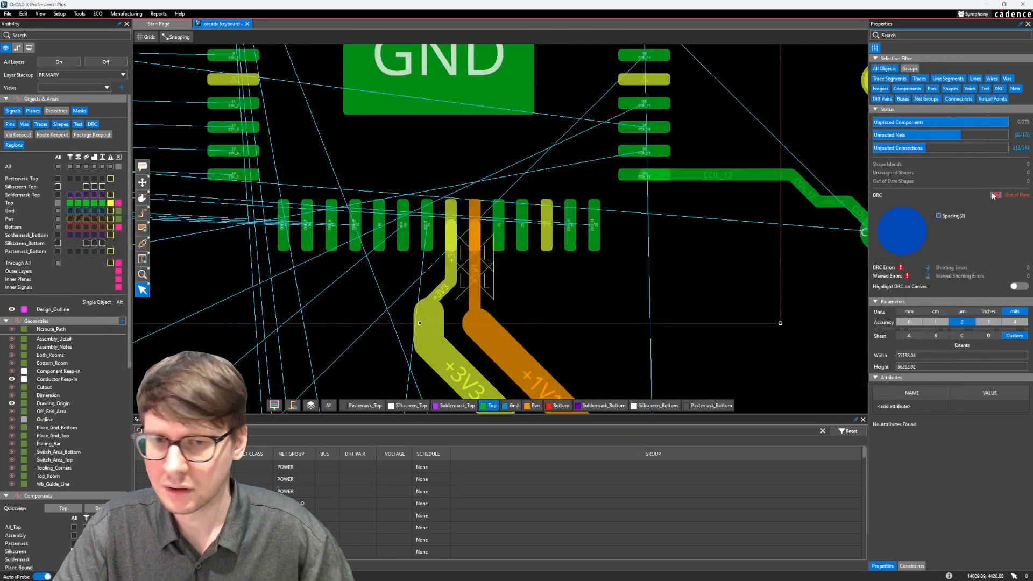
pyautogui.click(994, 195)
pyautogui.scroll(-1, 710, 268)
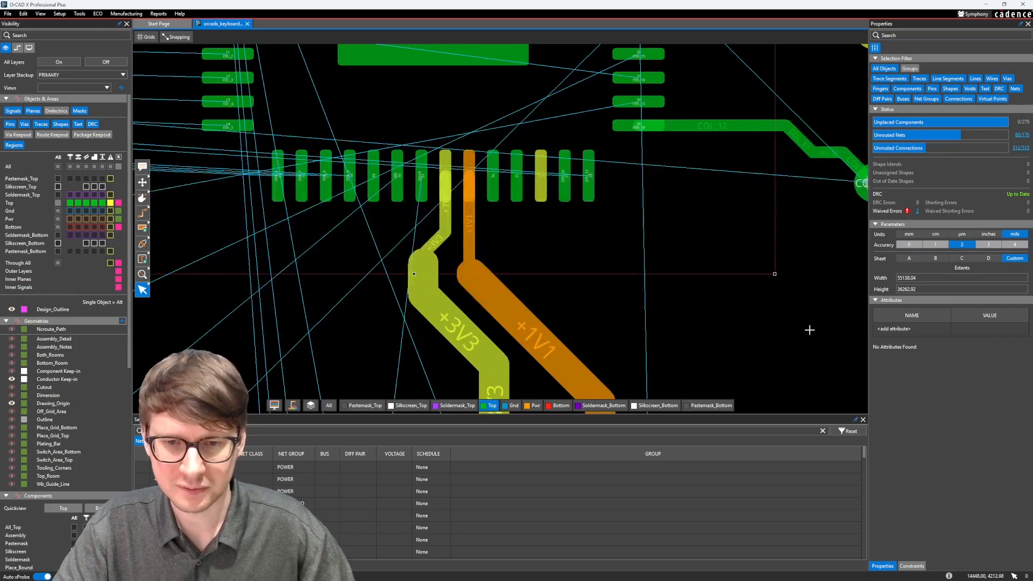
# - Delete the +3V3 stub and the COL_12 trace beside the controller with their vias, filtering the selection to traces and vias and restoring all objects
pyautogui.scroll(-4, 767, 219)
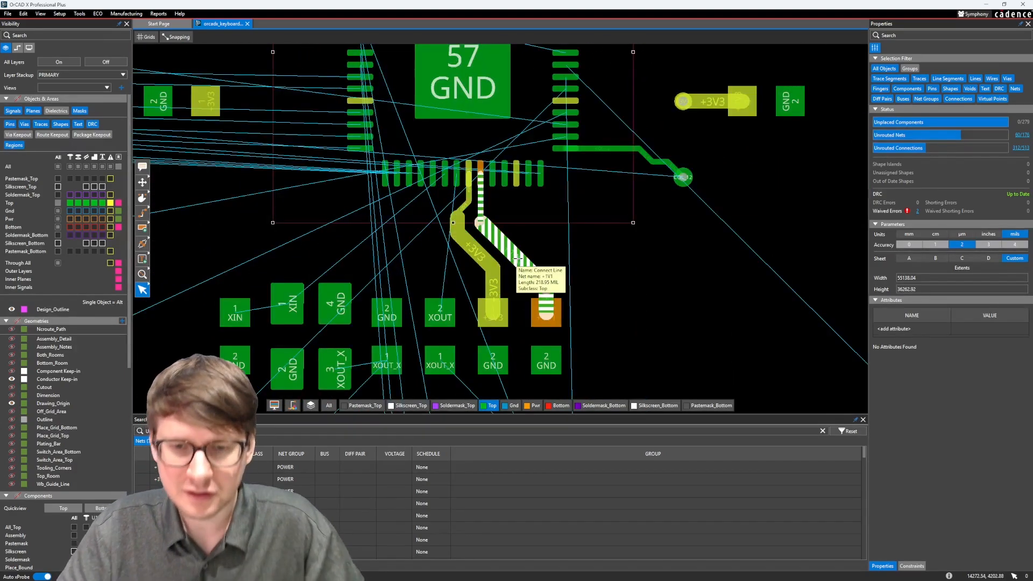
pyautogui.scroll(-1, 585, 248)
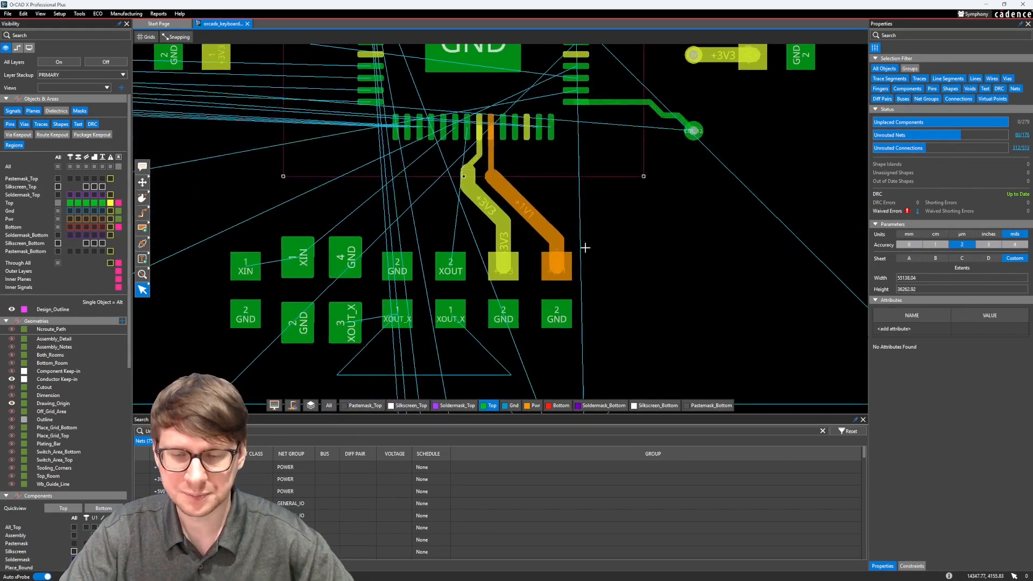
pyautogui.scroll(4, 571, 245)
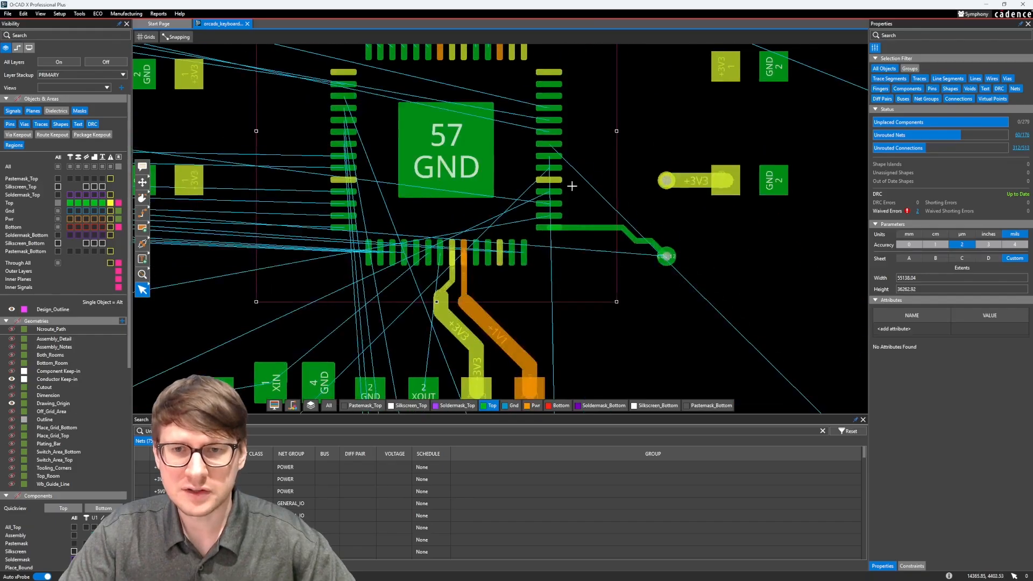
pyautogui.moveTo(638, 300); pyautogui.dragTo(612, 323)
pyautogui.click(654, 295)
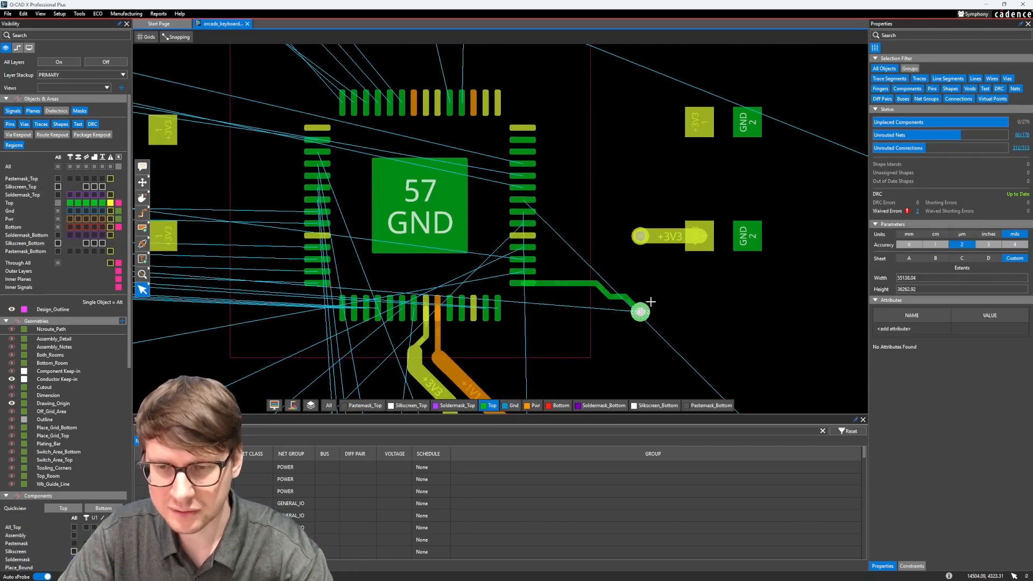
pyautogui.click(918, 79)
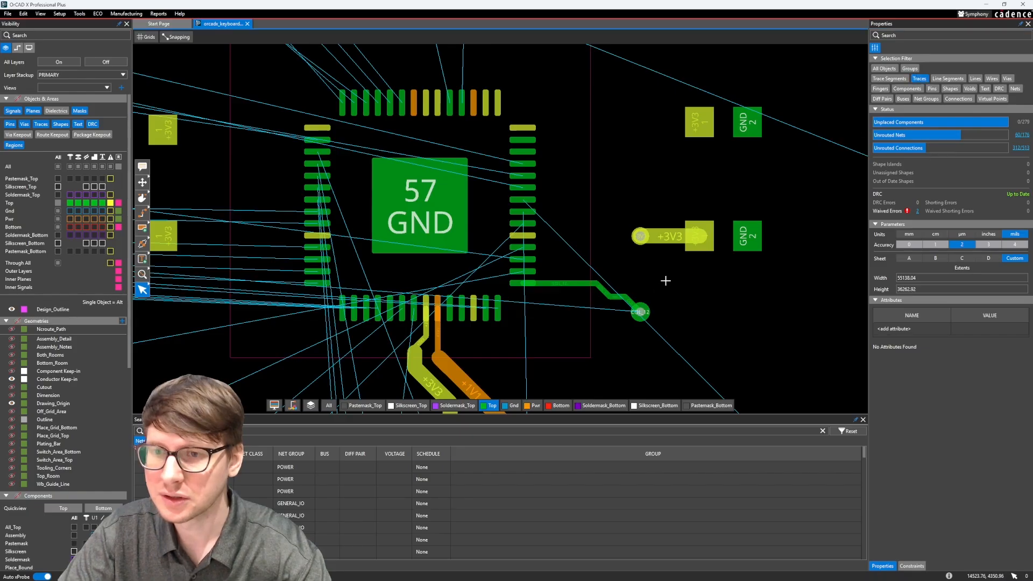
pyautogui.click(1008, 79)
pyautogui.moveTo(664, 219); pyautogui.dragTo(595, 325)
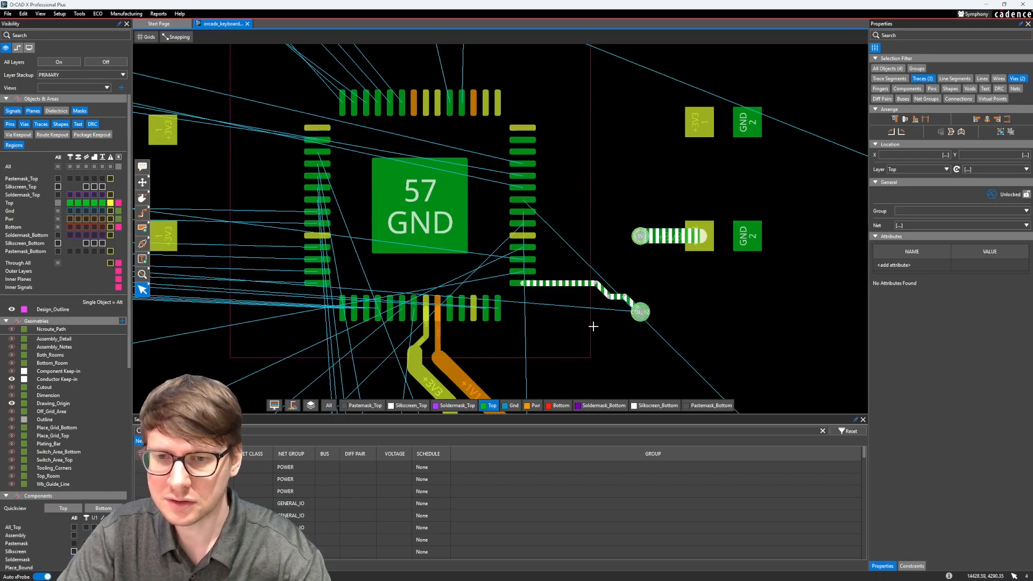
pyautogui.press('Delete')
pyautogui.click(885, 70)
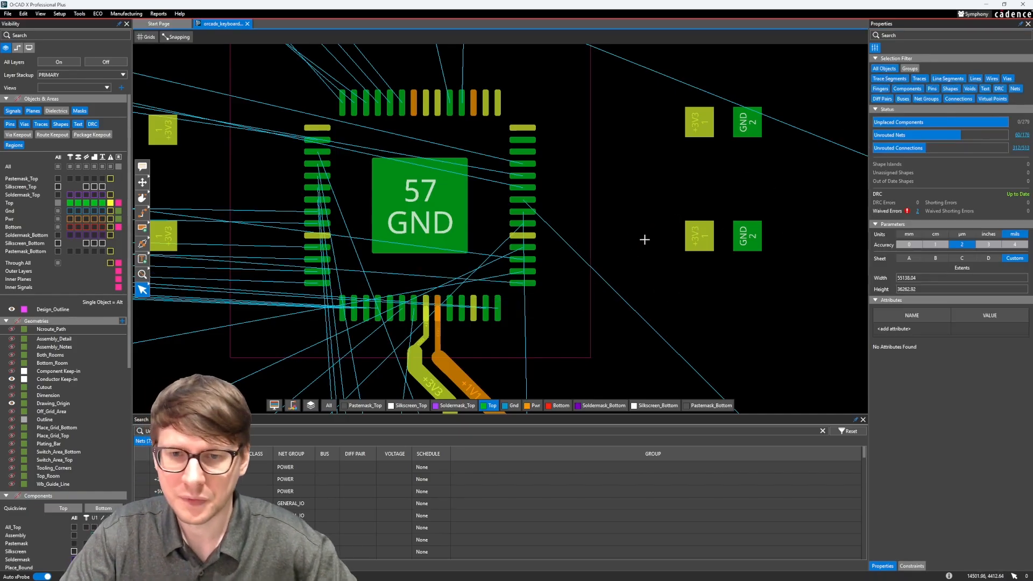
# - Hide all unrouted connection lines on the board
pyautogui.scroll(-2, 578, 275)
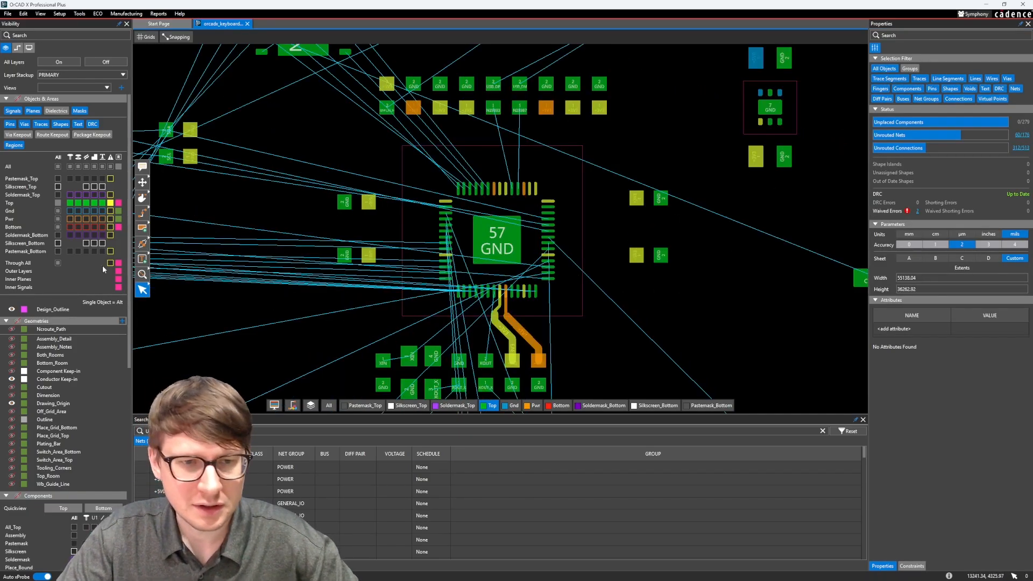
pyautogui.click(18, 49)
pyautogui.click(99, 60)
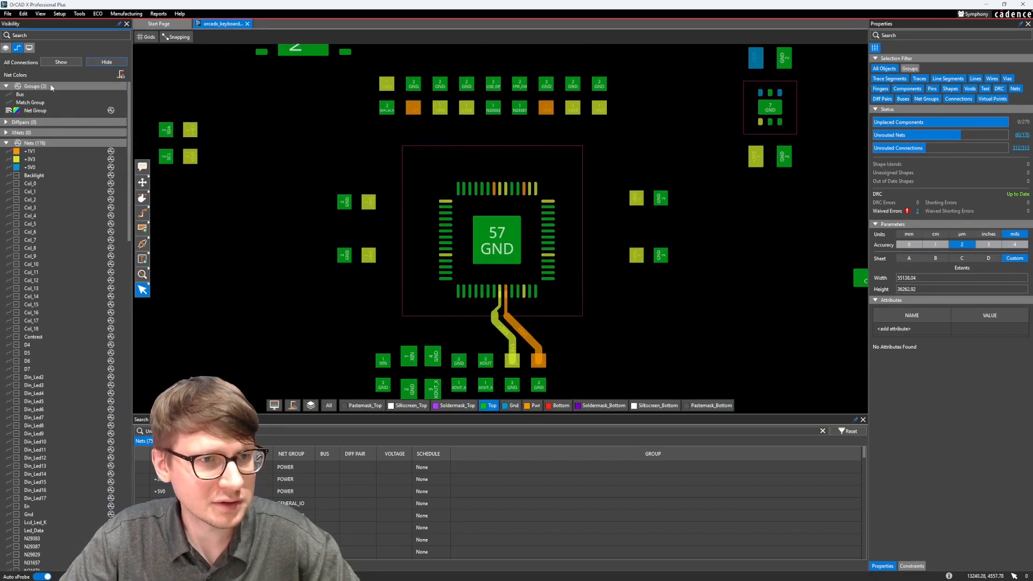
# - Set the routing trace width to Constraint and cancel the +3V3 trace started at the lower capacitor beside the controller
pyautogui.scroll(2, 635, 246)
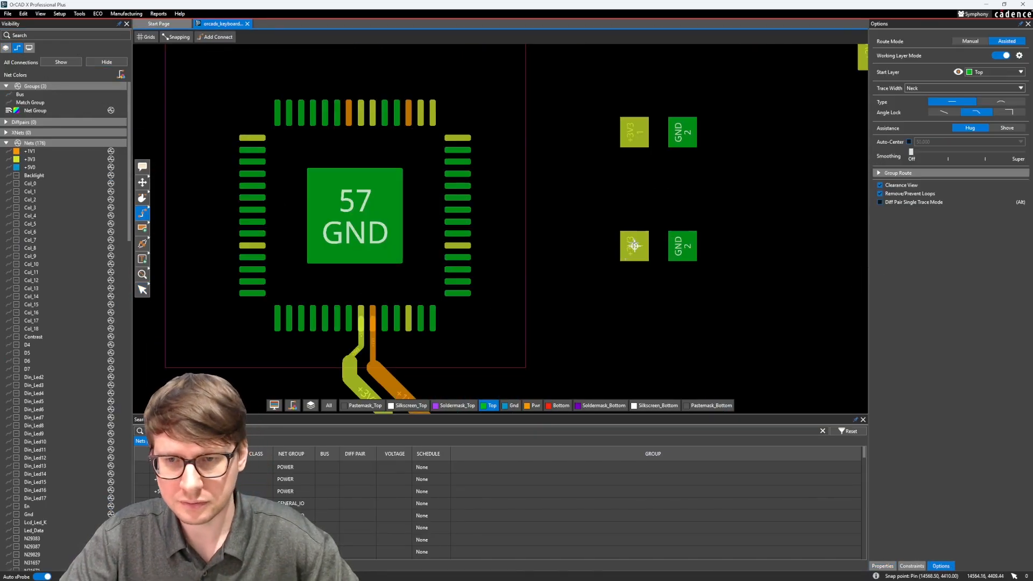
pyautogui.click(570, 262)
pyautogui.click(1020, 87)
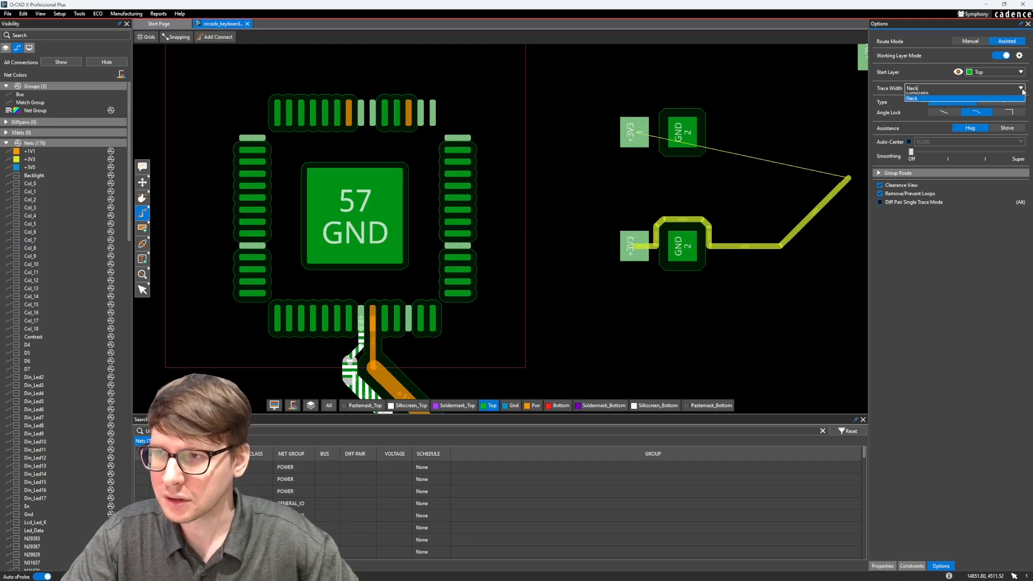
pyautogui.click(946, 100)
pyautogui.scroll(2, 543, 236)
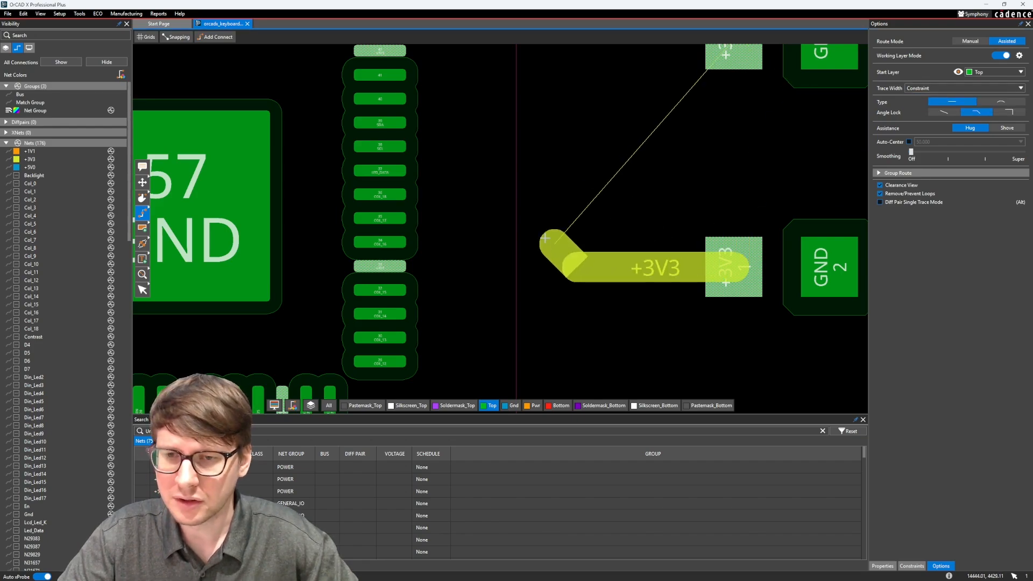
pyautogui.press('Escape')
pyautogui.moveTo(562, 256); pyautogui.dragTo(495, 272, button='middle')
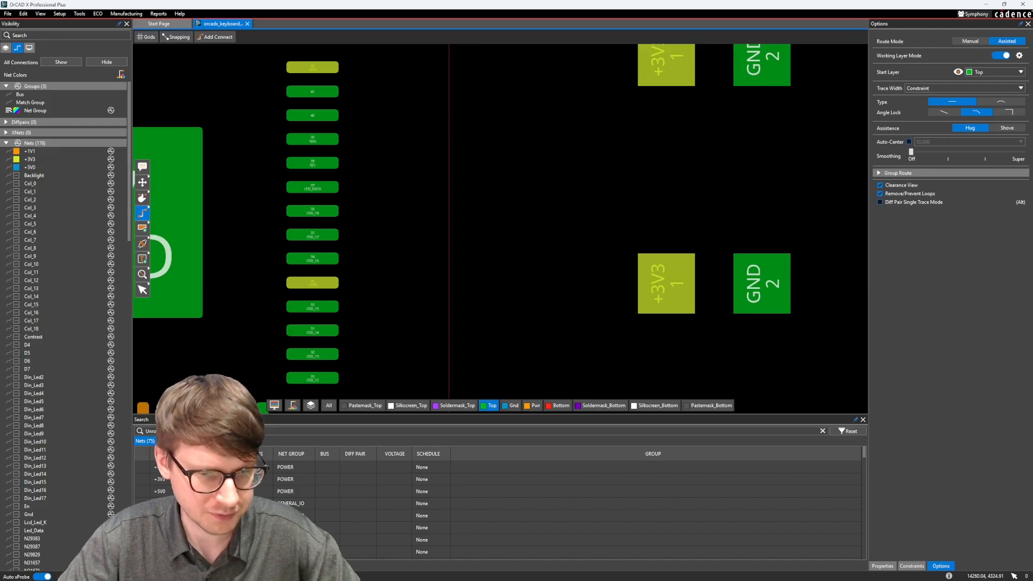
# - Set the minimum line width of the PWER_ON_SMALL_PINS region to 7.87 mil in the physical constraints
pyautogui.click(79, 14)
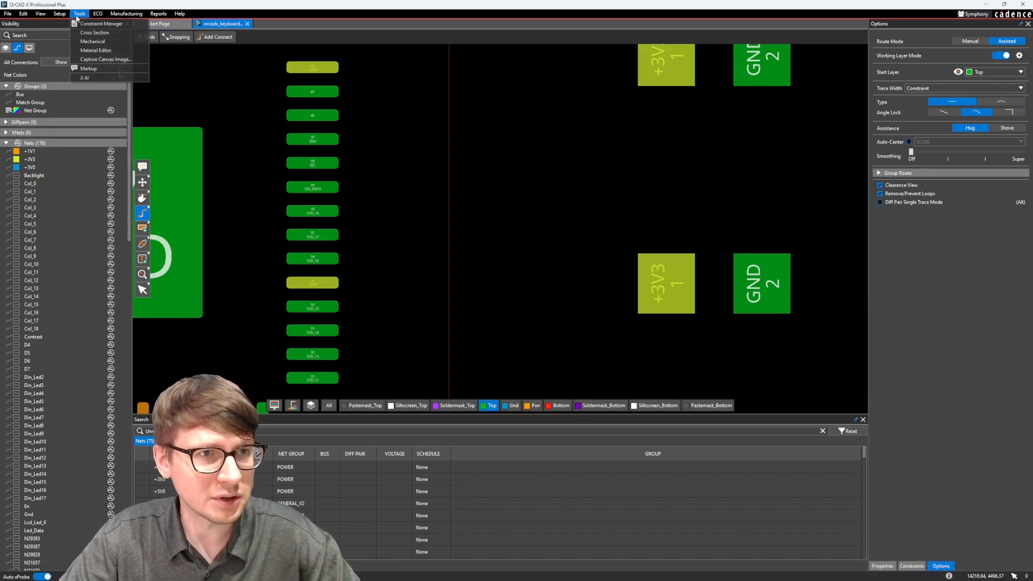
pyautogui.click(100, 24)
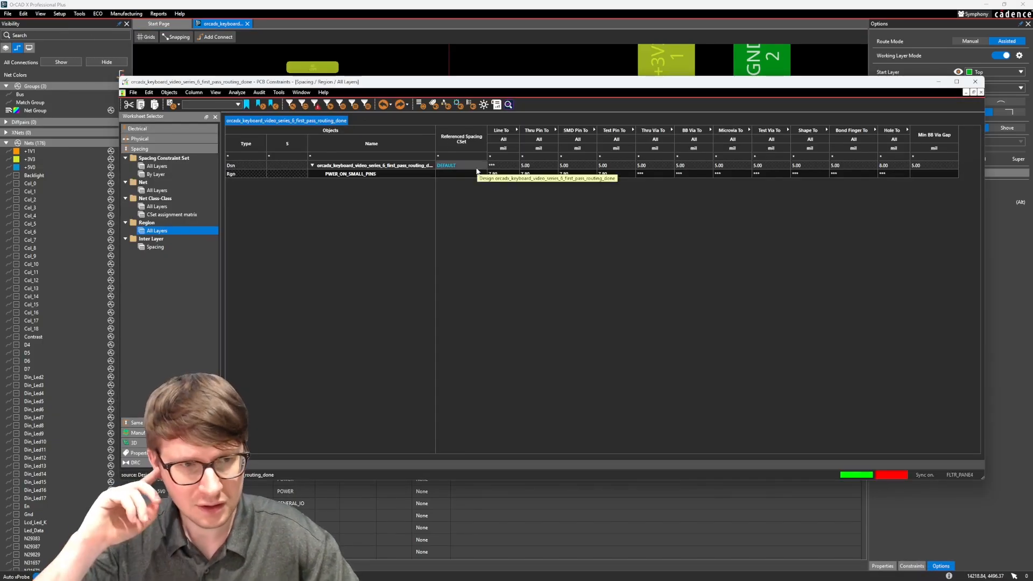
pyautogui.click(139, 139)
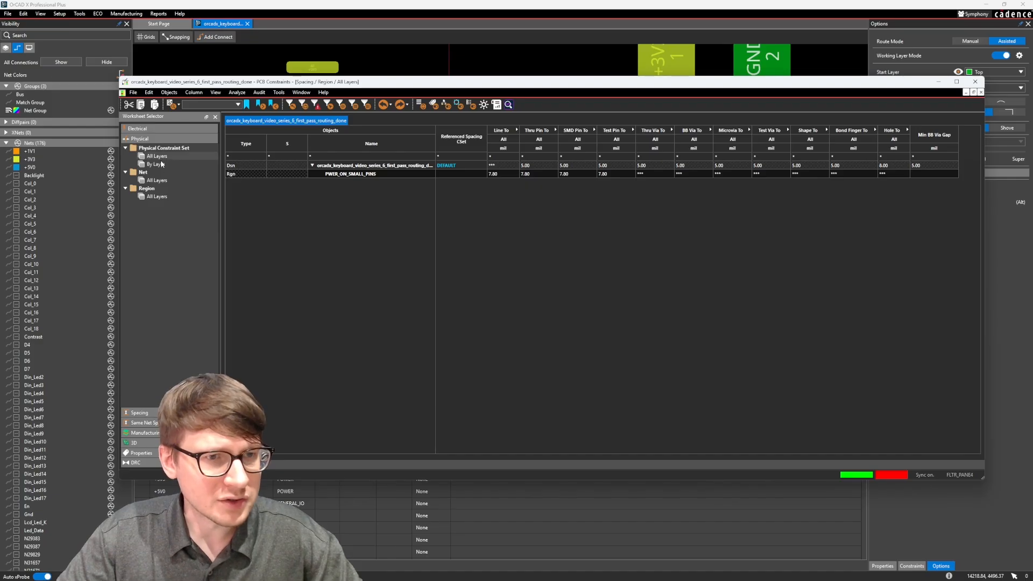
pyautogui.click(157, 196)
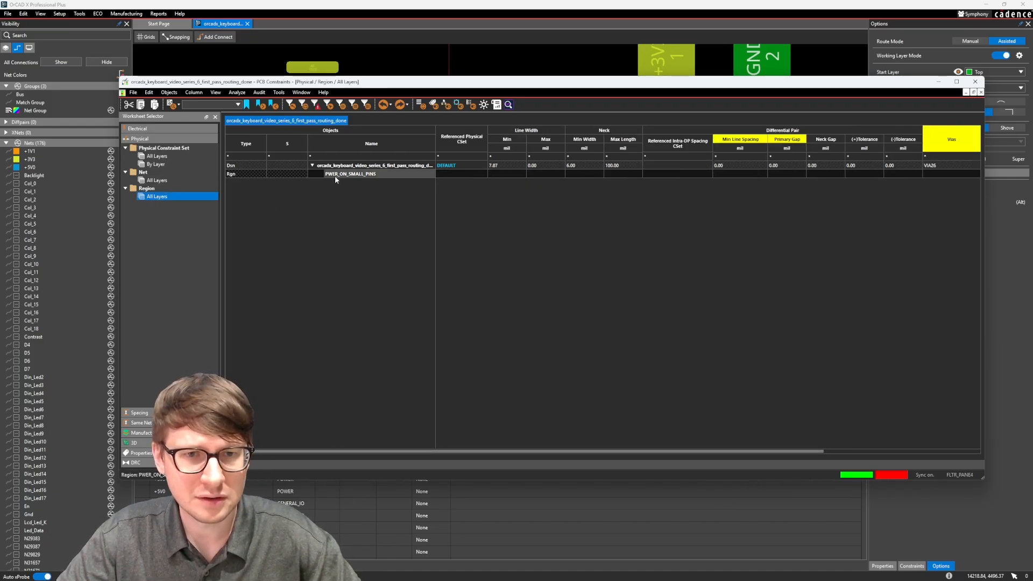
pyautogui.click(512, 174)
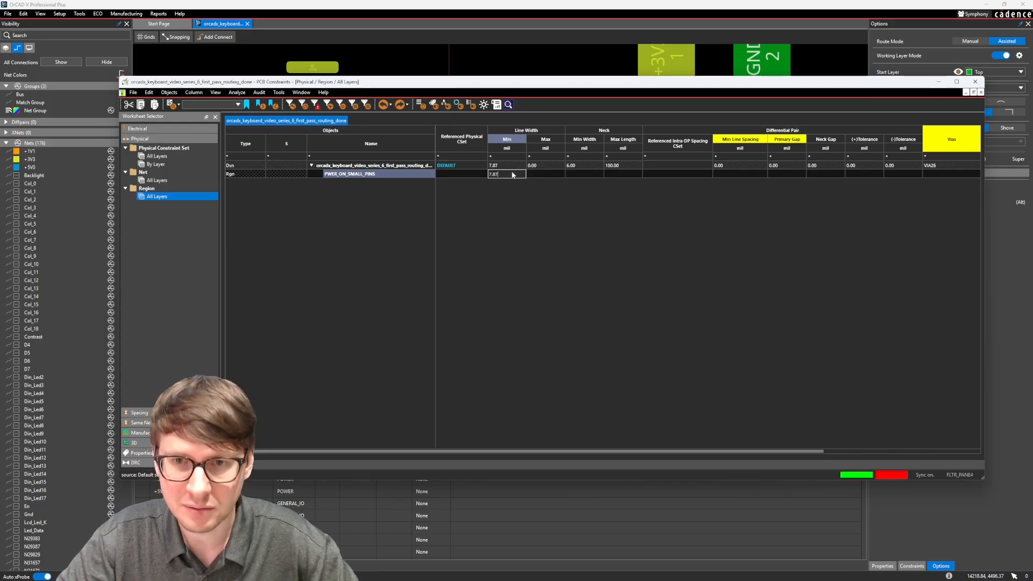
pyautogui.click(974, 82)
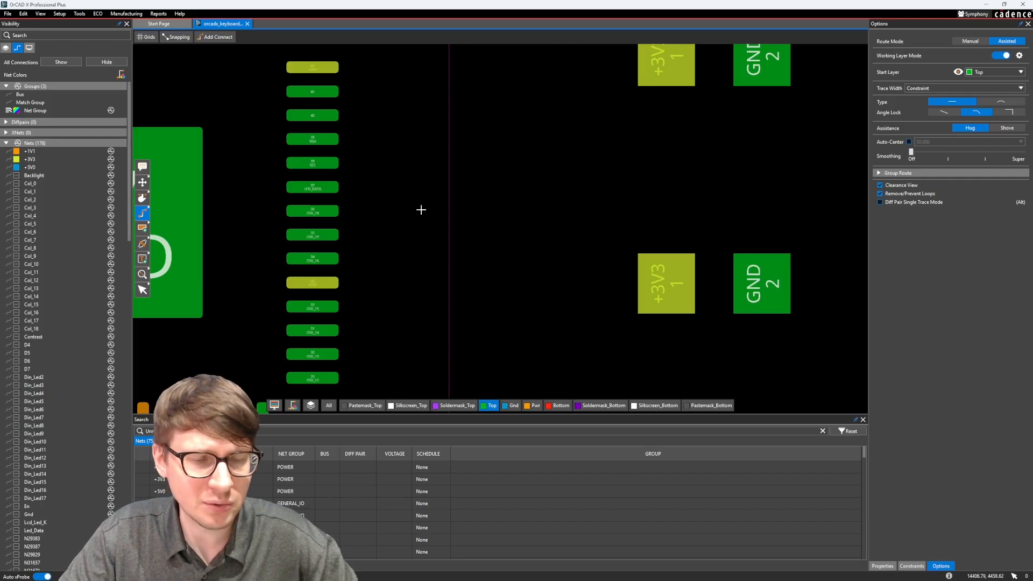
# - Route a +3V3 trace at constraint width from the lower capacitor east of the controller to the facing +3V3 pin
pyautogui.moveTo(464, 257); pyautogui.dragTo(489, 237, button='middle')
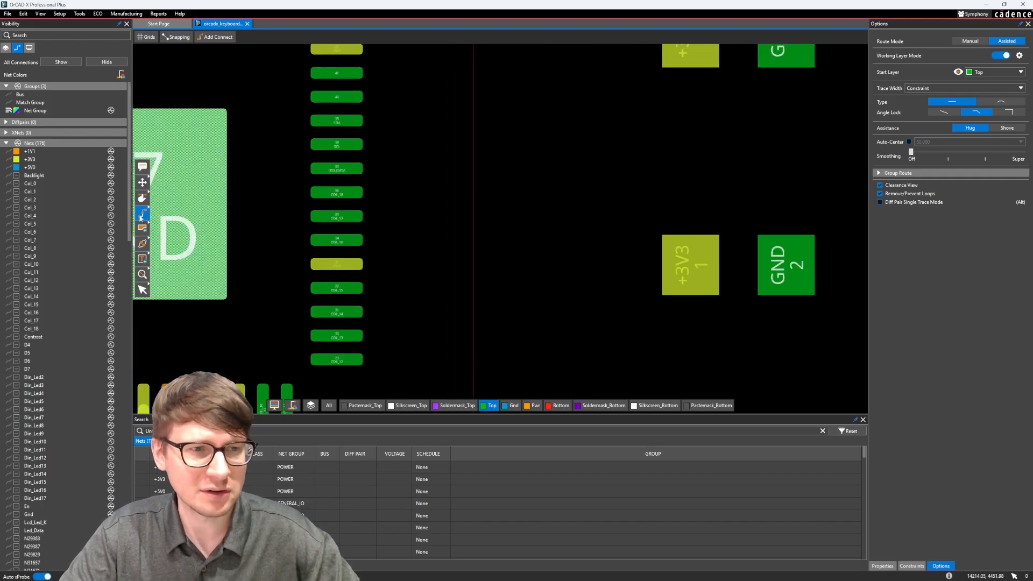
pyautogui.click(1021, 89)
pyautogui.click(1023, 87)
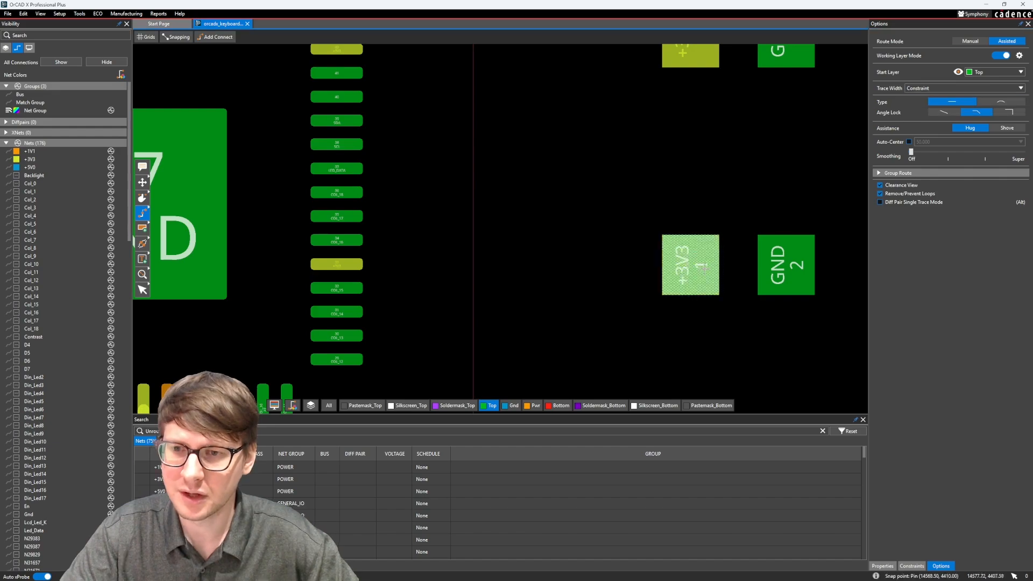
pyautogui.click(690, 265)
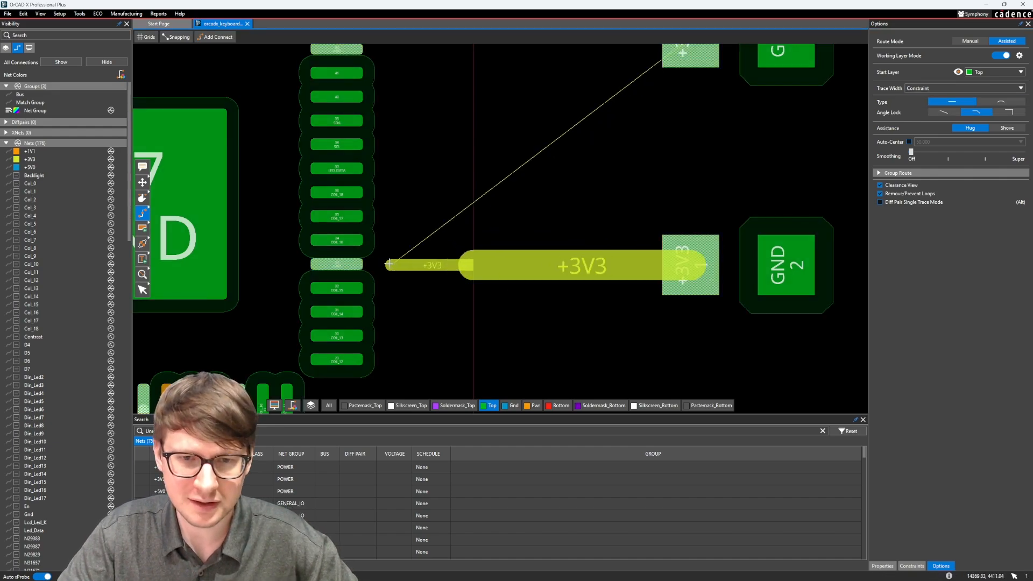
pyautogui.click(336, 265)
# - Route the upper +3V3 capacitor east of the controller to the uppermost pin on that side
pyautogui.moveTo(595, 173); pyautogui.dragTo(558, 245, button='middle')
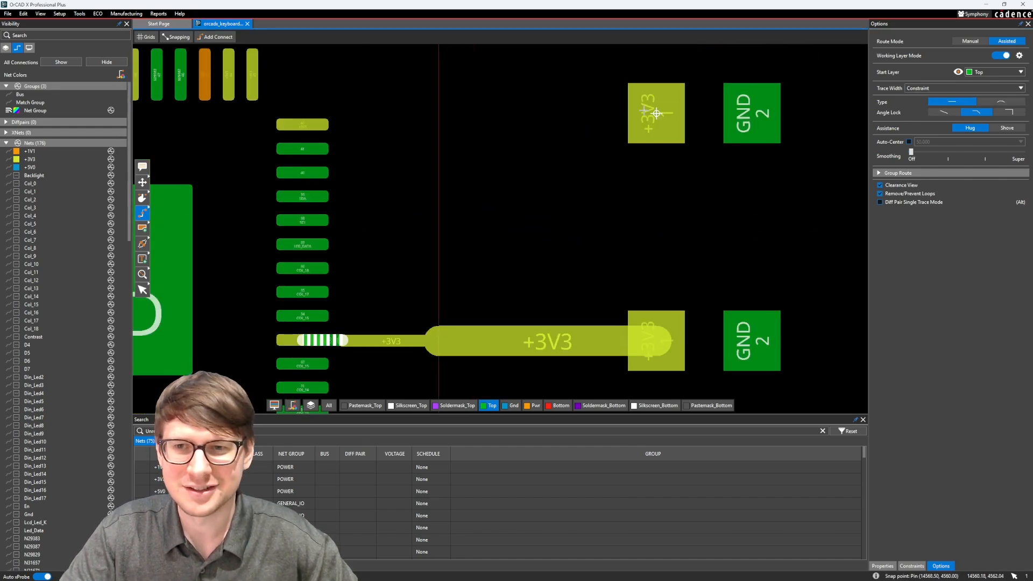
pyautogui.click(656, 113)
pyautogui.click(311, 125)
pyautogui.scroll(-4, 553, 173)
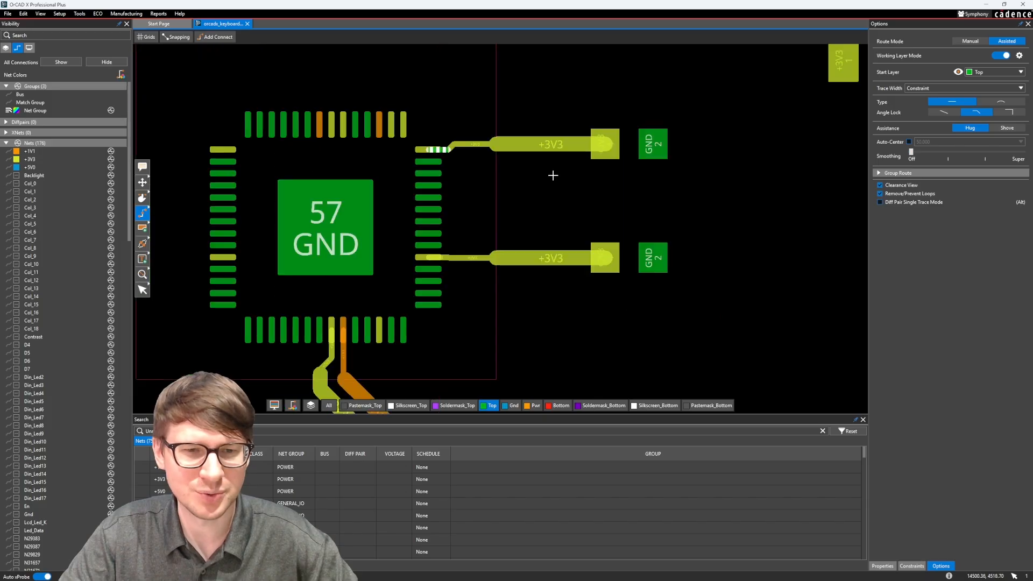
# - Route the two rightmost +3V3 capacitors above the controller to the two rightmost pins on its upper edge
pyautogui.moveTo(553, 176); pyautogui.dragTo(554, 233, button='middle')
pyautogui.moveTo(516, 56); pyautogui.dragTo(588, 143, button='middle')
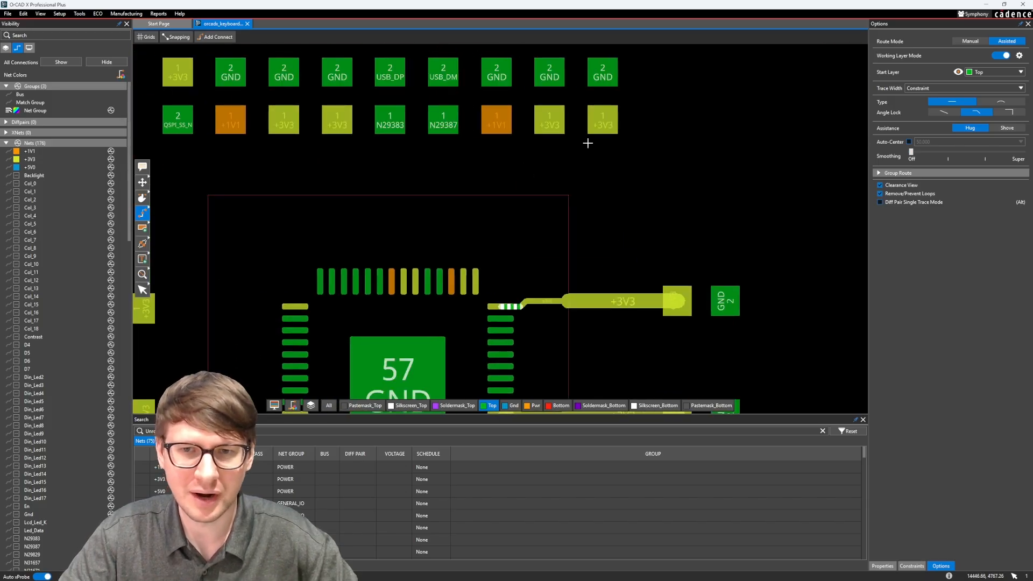
pyautogui.click(595, 136)
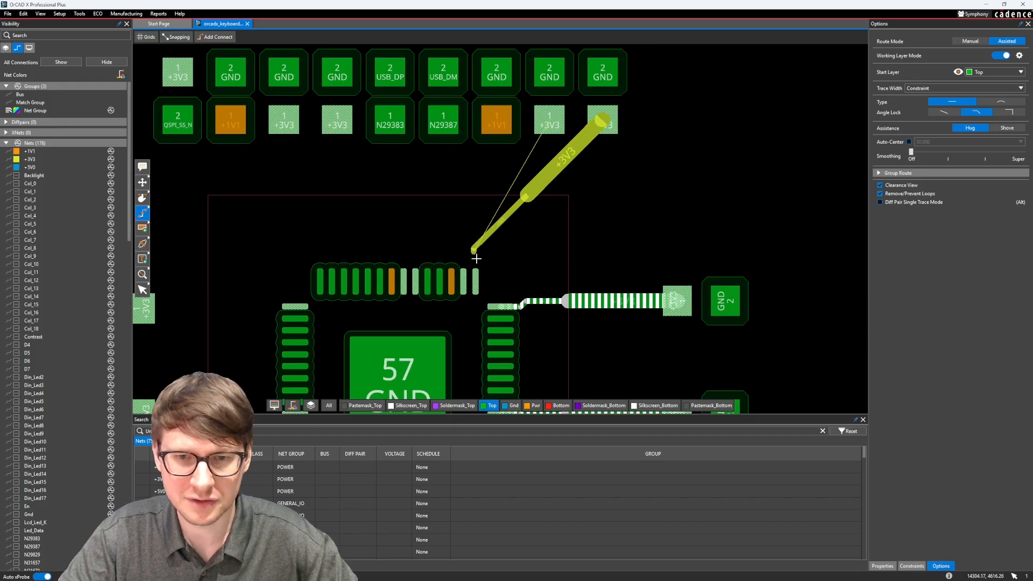
pyautogui.click(475, 277)
pyautogui.click(543, 128)
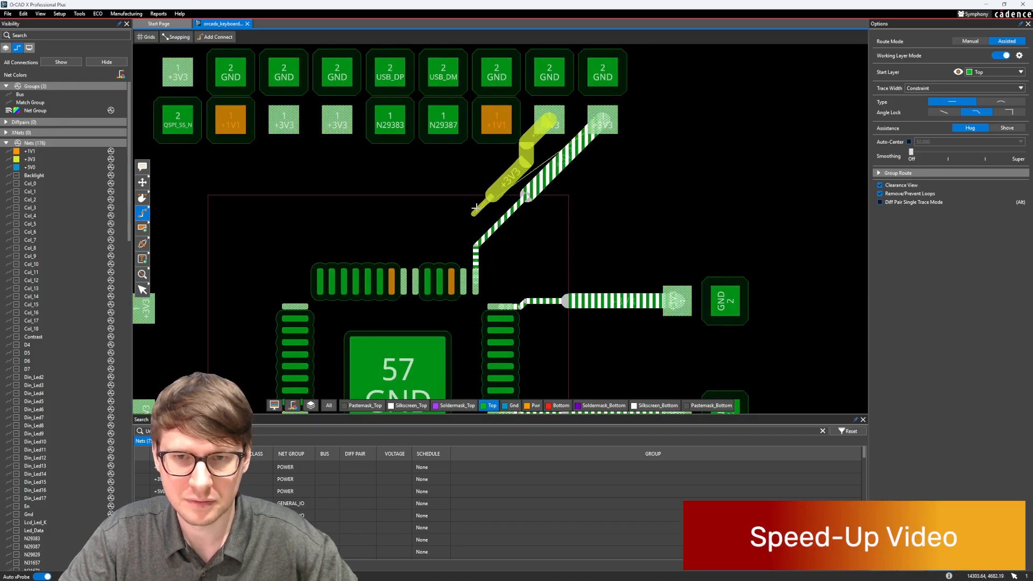
pyautogui.click(465, 276)
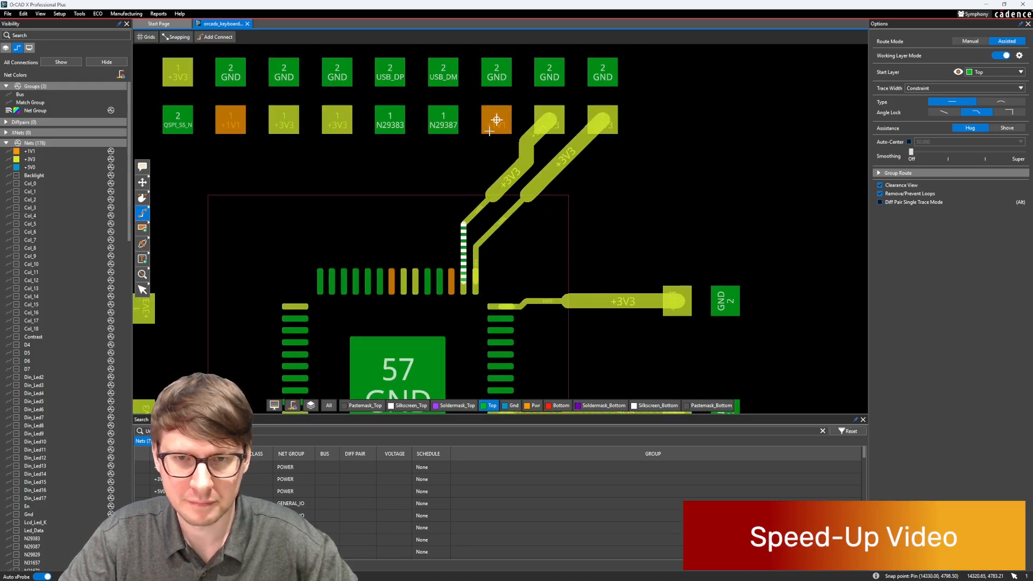
# - Route the +1V1 capacitor beside them to the adjacent +1V1 pin on the controller's upper edge
pyautogui.click(496, 122)
pyautogui.click(450, 276)
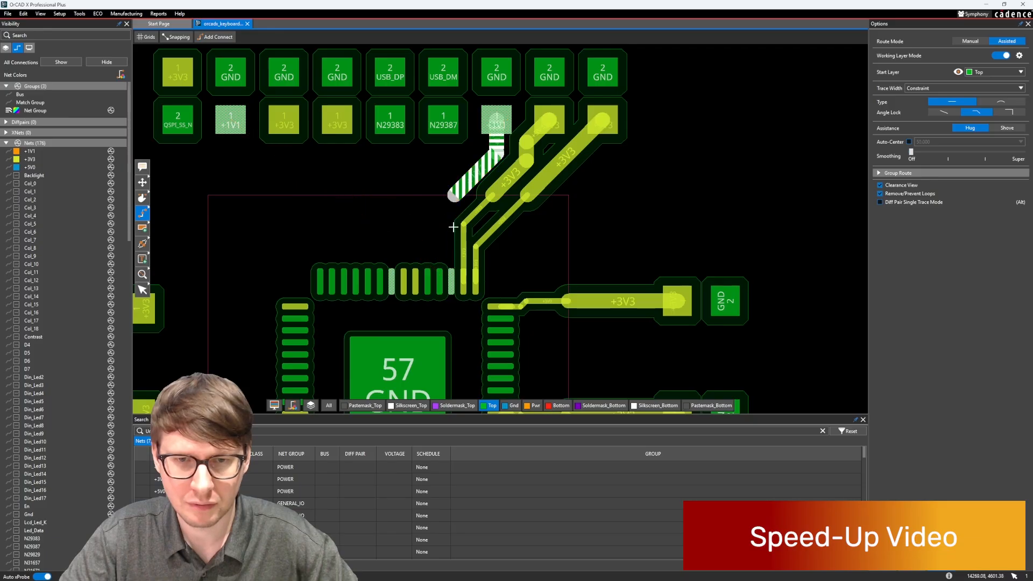
pyautogui.press('s')
# - Route the +3V3 capacitor next to the N29383 pad to the controller's upper edge and slide its diagonal segment
pyautogui.moveTo(334, 157); pyautogui.dragTo(429, 163, button='middle')
pyautogui.click(142, 213)
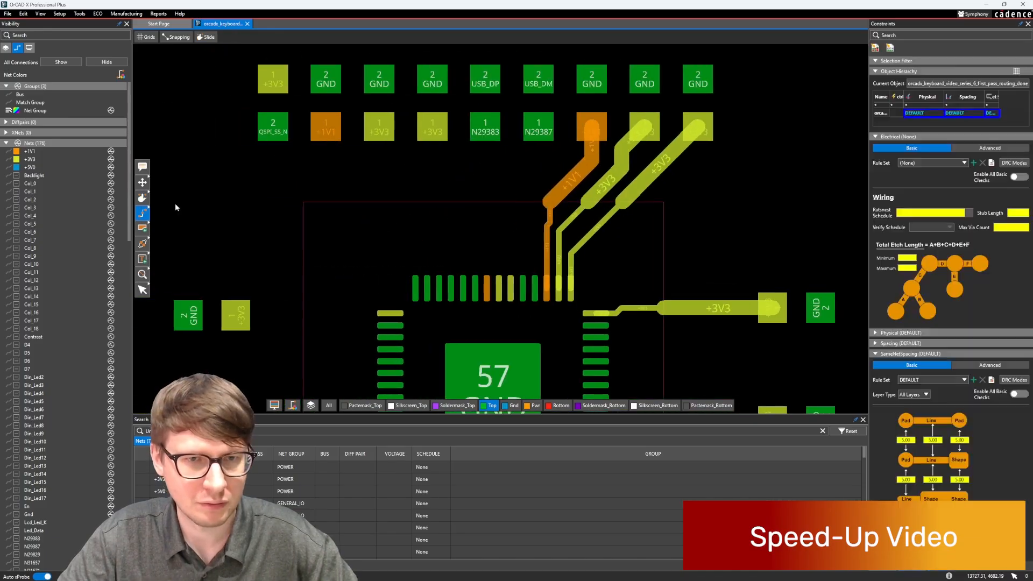
pyautogui.click(432, 128)
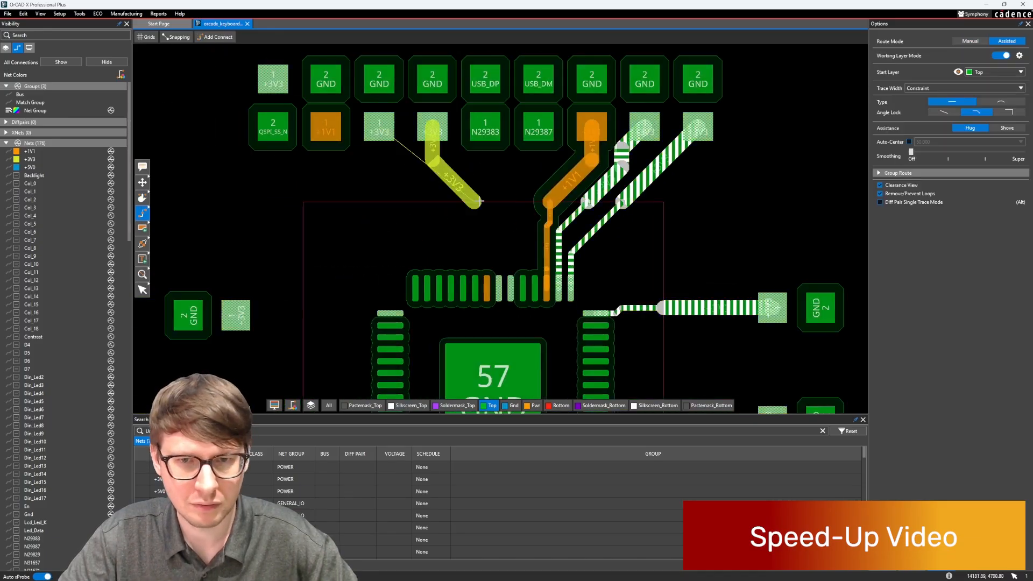
pyautogui.click(510, 271)
pyautogui.press('s')
pyautogui.moveTo(457, 186); pyautogui.dragTo(474, 215)
# - Route the +3V3 capacitor next to the unrouted +1V1 capacitor to the neighbouring +3V3 pin on the upper edge
pyautogui.press('F3')
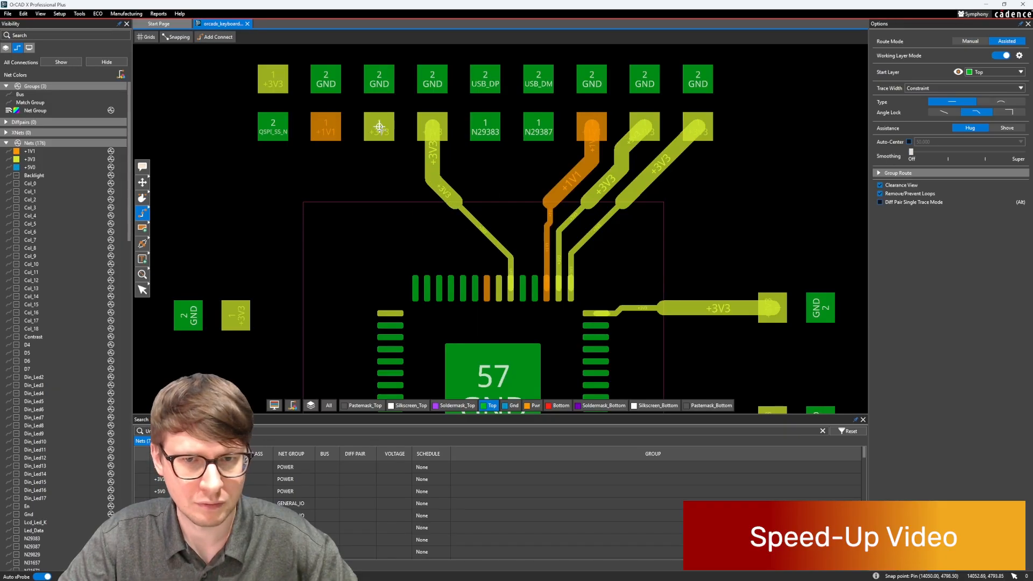
pyautogui.click(379, 129)
pyautogui.click(489, 269)
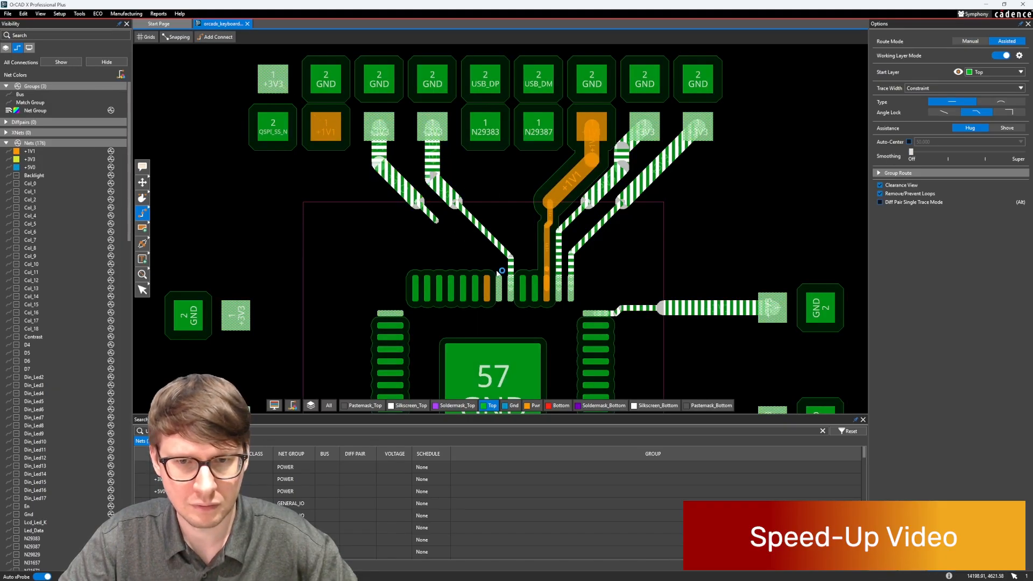
# - Slide the narrow segments of the left pair of +3V3 traces to smooth their path near the region boundary
pyautogui.hotkey('shift', 'F3')
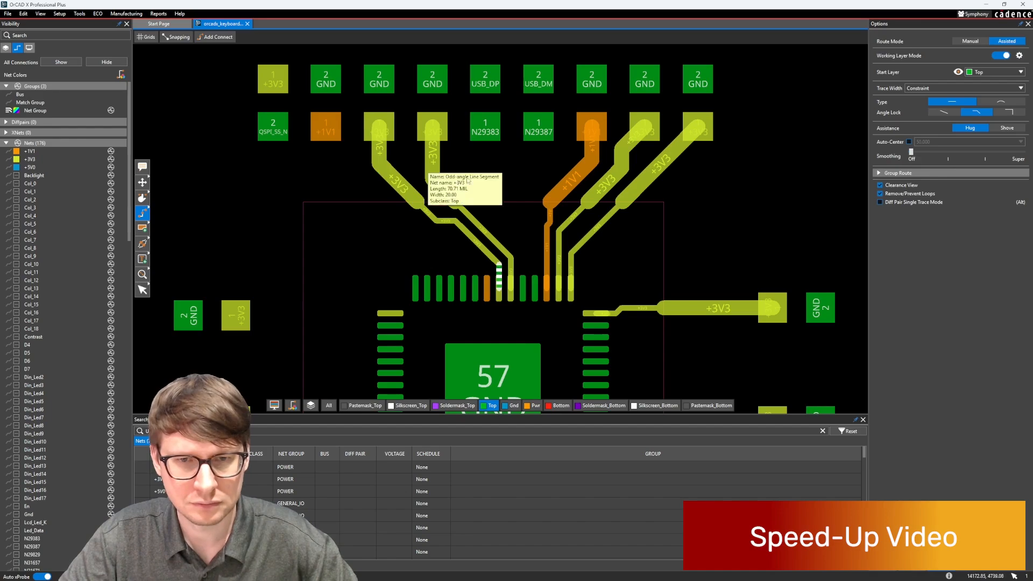
pyautogui.moveTo(457, 196)
pyautogui.mouseDown()
pyautogui.moveTo(487, 218)
pyautogui.moveTo(420, 208)
pyautogui.moveTo(388, 159)
pyautogui.moveTo(350, 144)
pyautogui.mouseUp()
pyautogui.scroll(5, 385, 166)
pyautogui.moveTo(579, 328); pyautogui.dragTo(498, 145, button='middle')
pyautogui.scroll(-2, 498, 146)
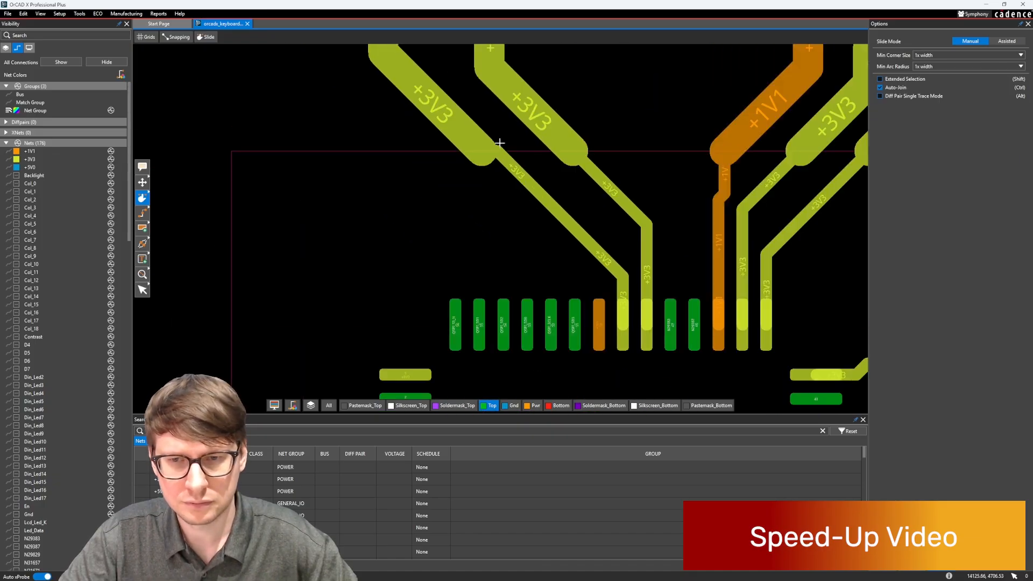
pyautogui.moveTo(499, 151)
pyautogui.mouseDown()
pyautogui.moveTo(488, 153)
pyautogui.moveTo(557, 195)
pyautogui.mouseUp()
pyautogui.moveTo(450, 82); pyautogui.dragTo(425, 174, button='middle')
pyautogui.moveTo(511, 196); pyautogui.dragTo(494, 154)
pyautogui.click(152, 41)
pyautogui.click(158, 102)
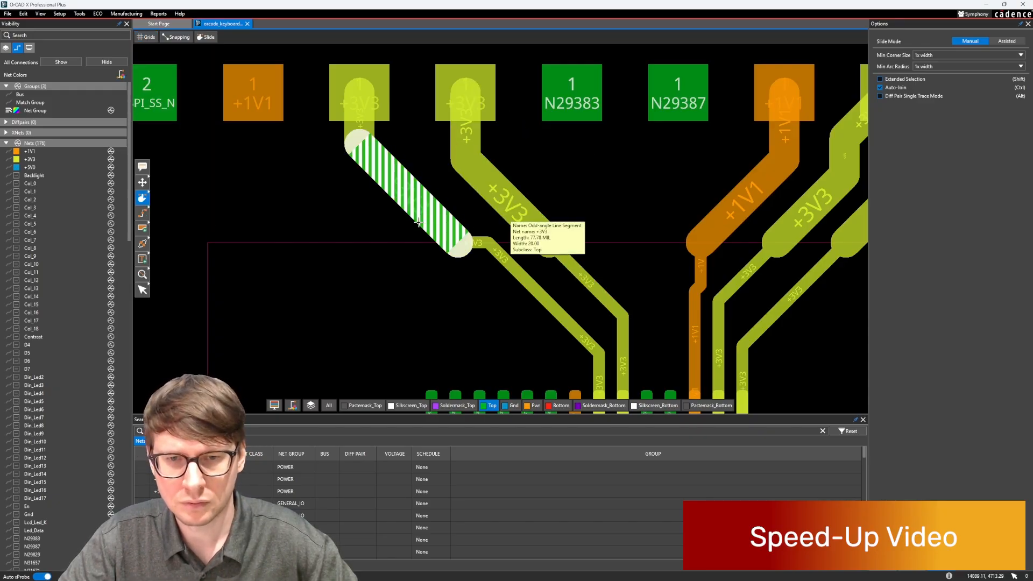
# - Slide the wide diagonal segments of the left pair of +3V3 traces toward the controller's centre line
pyautogui.moveTo(514, 206)
pyautogui.mouseDown()
pyautogui.moveTo(536, 184)
pyautogui.moveTo(542, 225)
pyautogui.mouseUp()
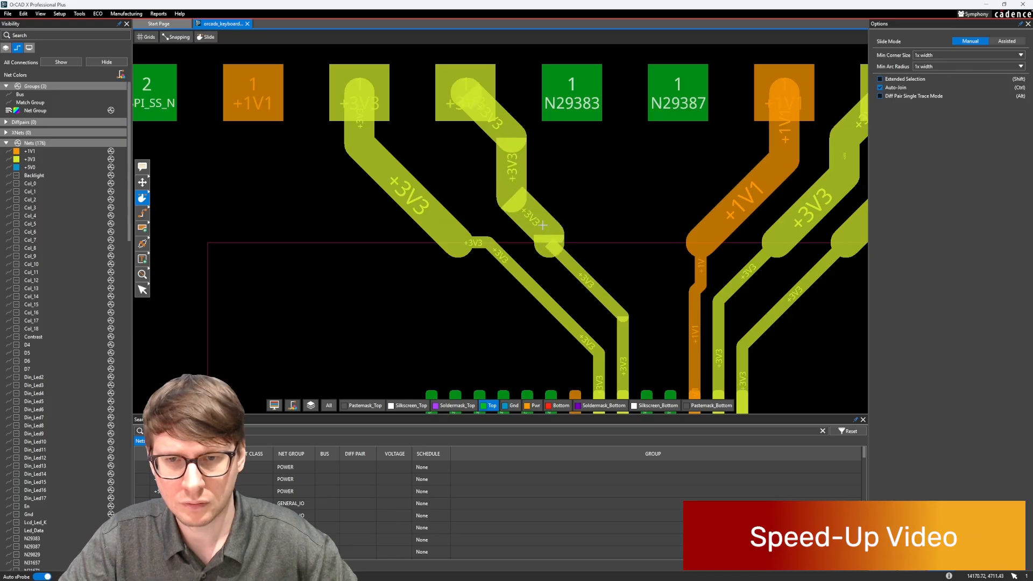
pyautogui.moveTo(572, 267)
pyautogui.mouseDown()
pyautogui.moveTo(581, 256)
pyautogui.moveTo(553, 229)
pyautogui.mouseUp()
pyautogui.moveTo(447, 230); pyautogui.dragTo(461, 215)
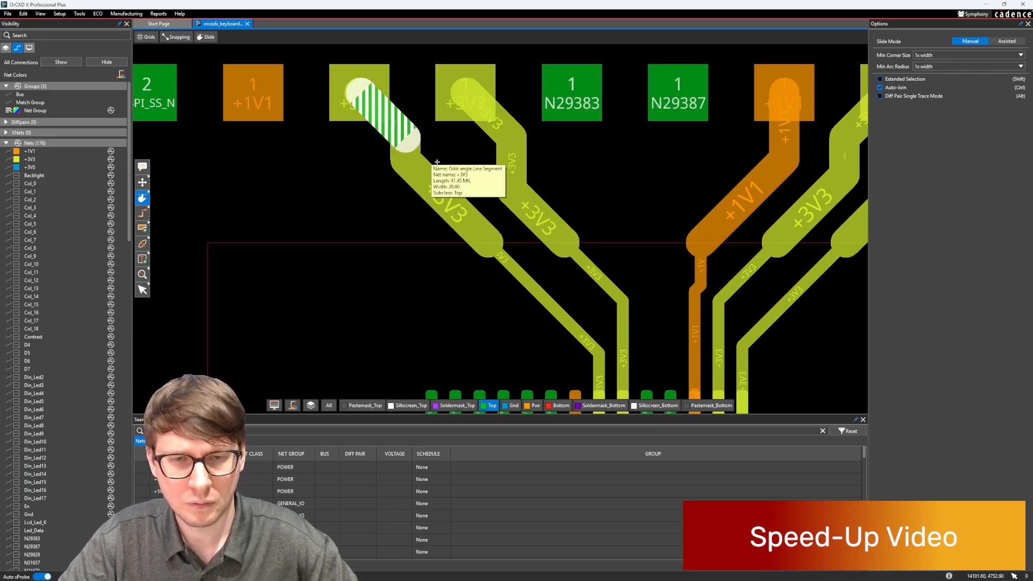
pyautogui.scroll(-4, 410, 166)
pyautogui.scroll(2, 472, 145)
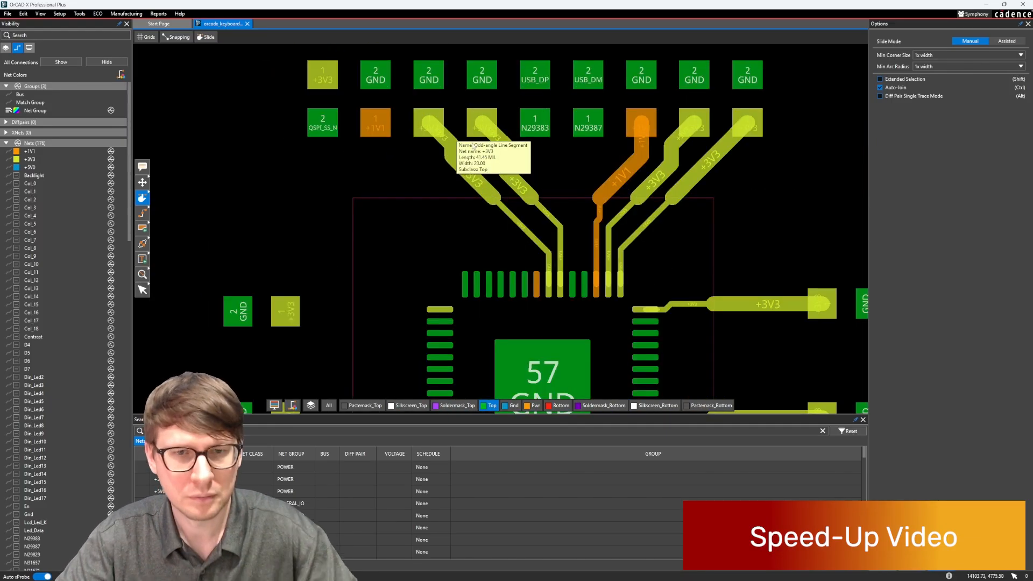
# - Route the remaining +1V1 pin on the controller's upper edge to the left +1V1 capacitor, going around the +3V3 traces
pyautogui.press('F3')
pyautogui.click(537, 282)
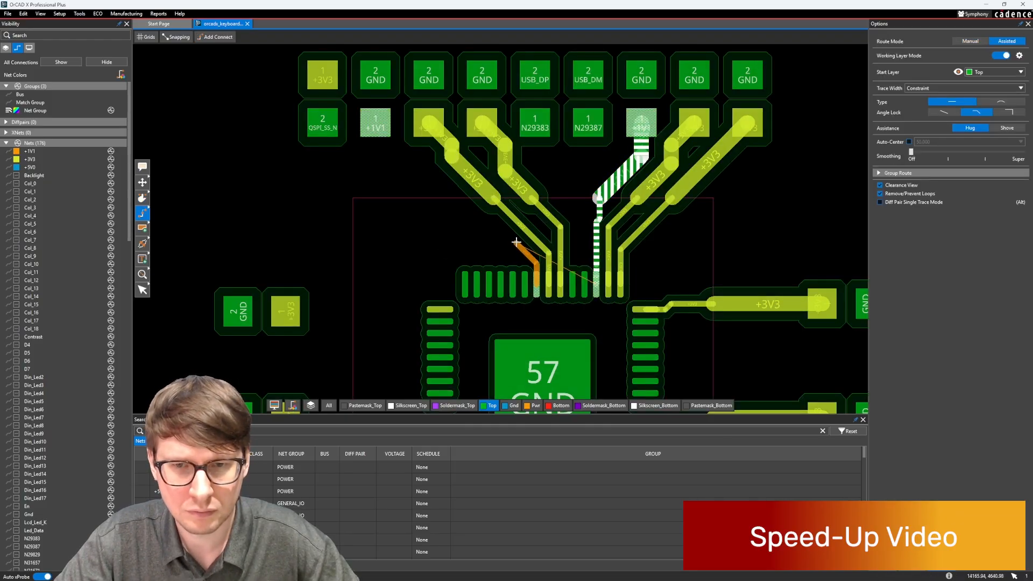
pyautogui.click(511, 235)
pyautogui.click(462, 201)
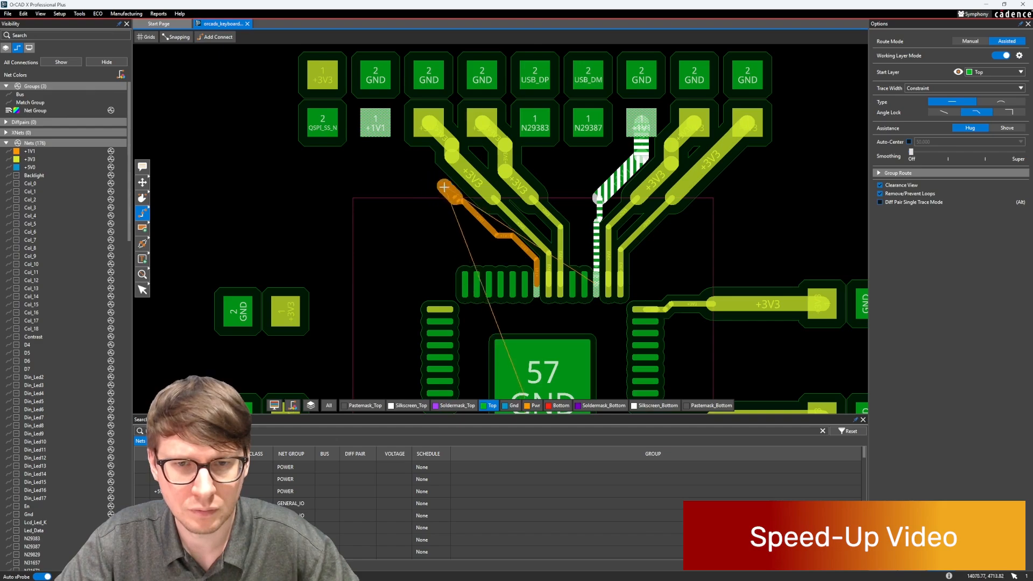
pyautogui.click(370, 124)
# - Route a trace from the QSPI_SS_N pad to the leftmost pin on the controller's upper edge
pyautogui.click(322, 122)
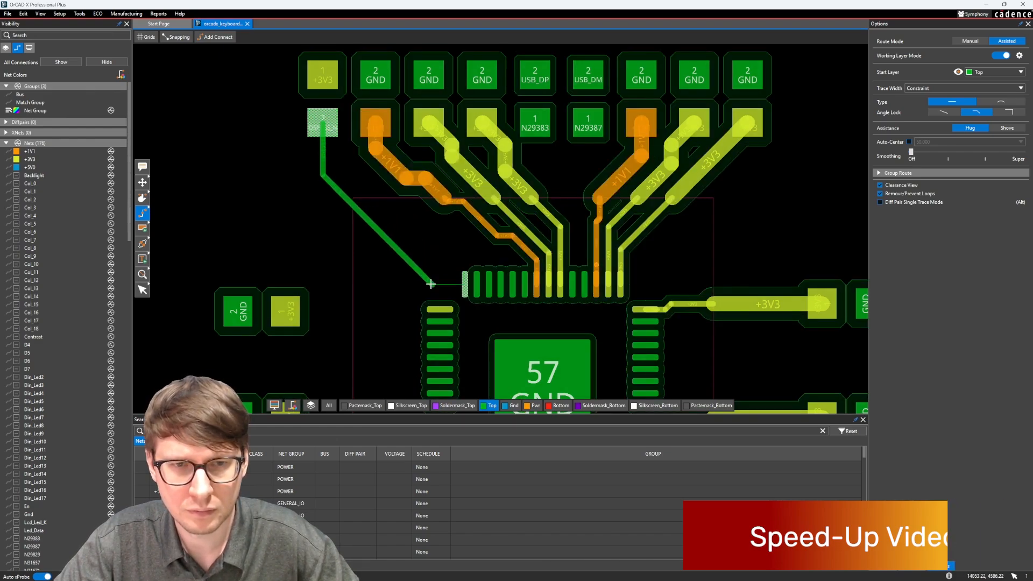
pyautogui.click(458, 282)
pyautogui.scroll(-5, 468, 226)
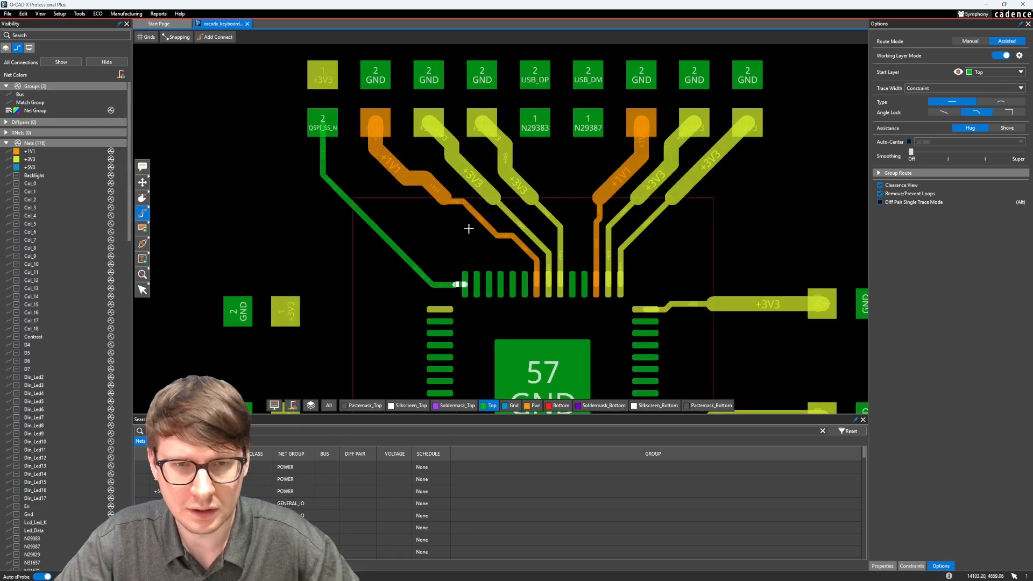
pyautogui.scroll(2, 473, 246)
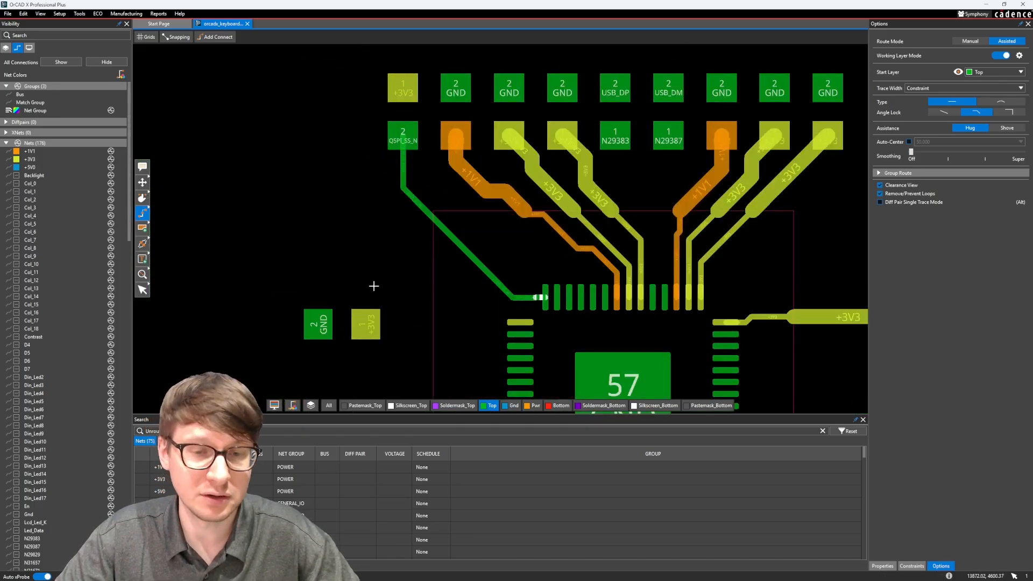
# - Route the N29383 pin on the controller's upper edge to the N29383 resistor pad above it
pyautogui.scroll(2, 581, 298)
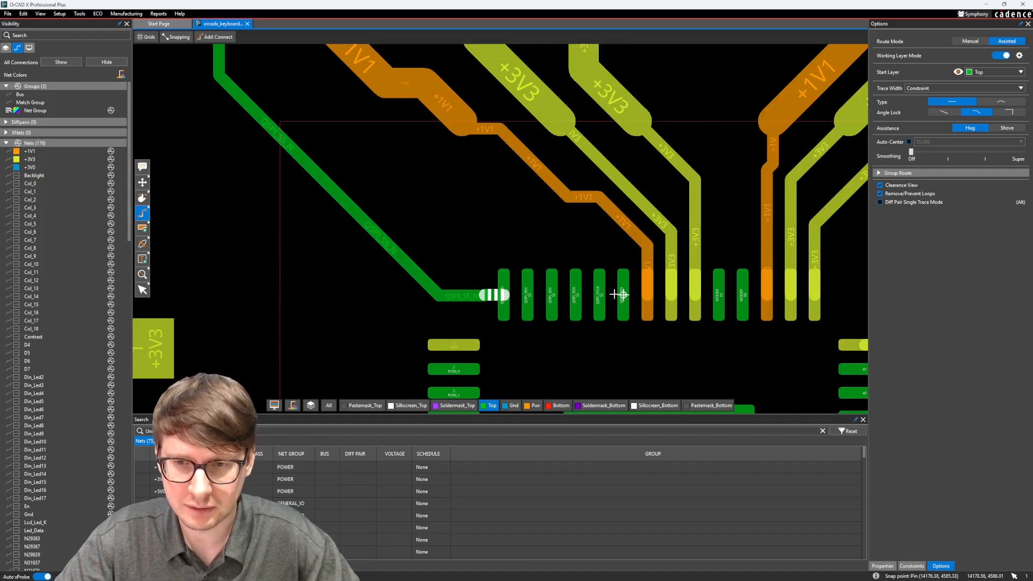
pyautogui.scroll(-2, 582, 262)
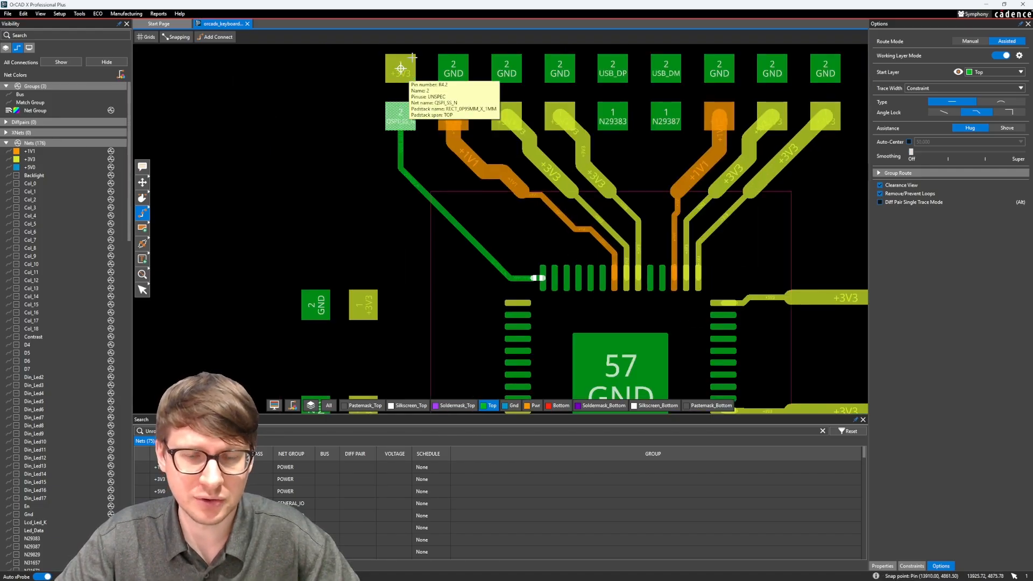
pyautogui.moveTo(569, 265); pyautogui.dragTo(555, 301, button='middle')
pyautogui.scroll(-2, 553, 312)
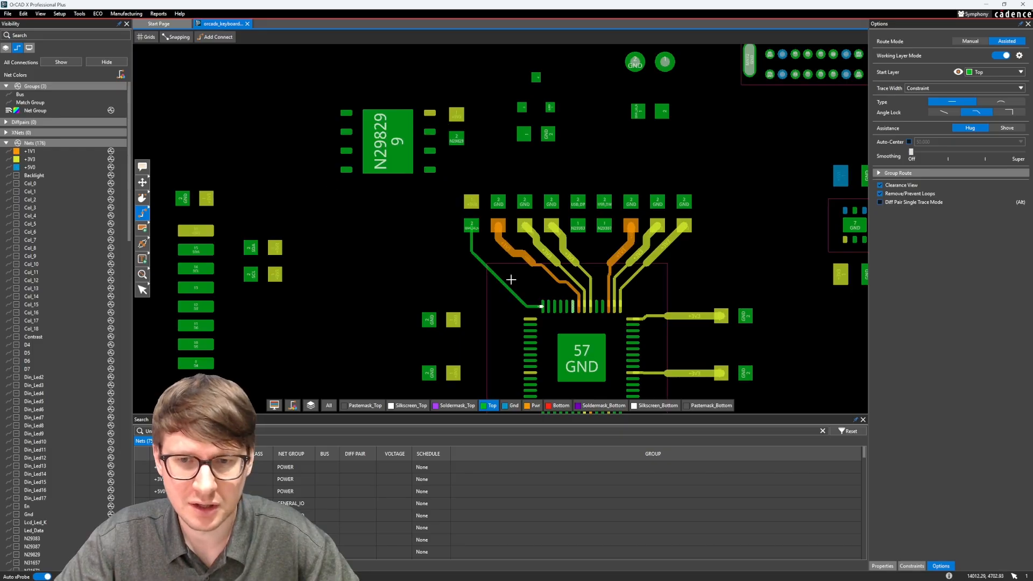
pyautogui.scroll(2, 514, 290)
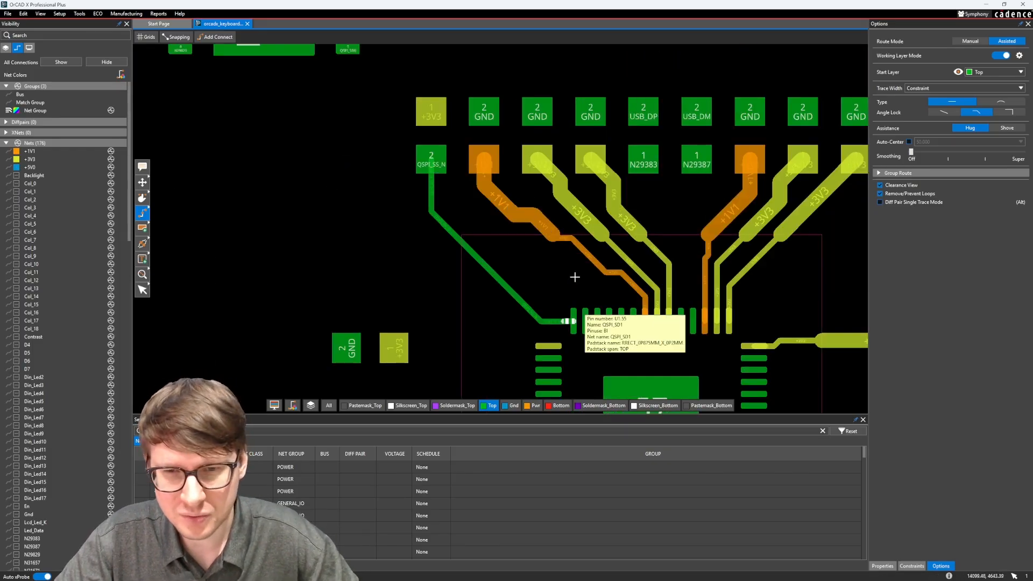
pyautogui.moveTo(583, 286); pyautogui.dragTo(446, 284, button='middle')
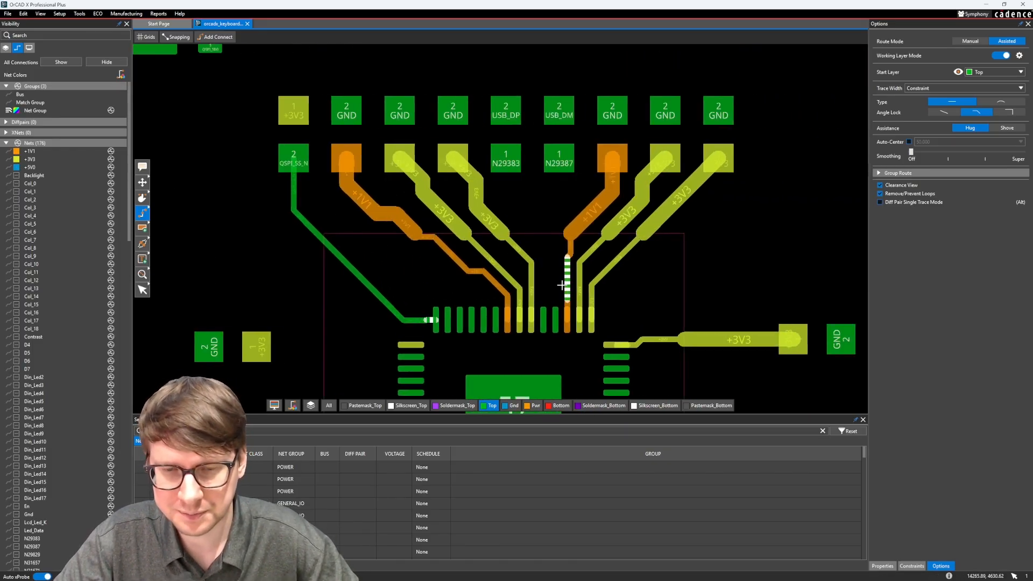
pyautogui.click(543, 320)
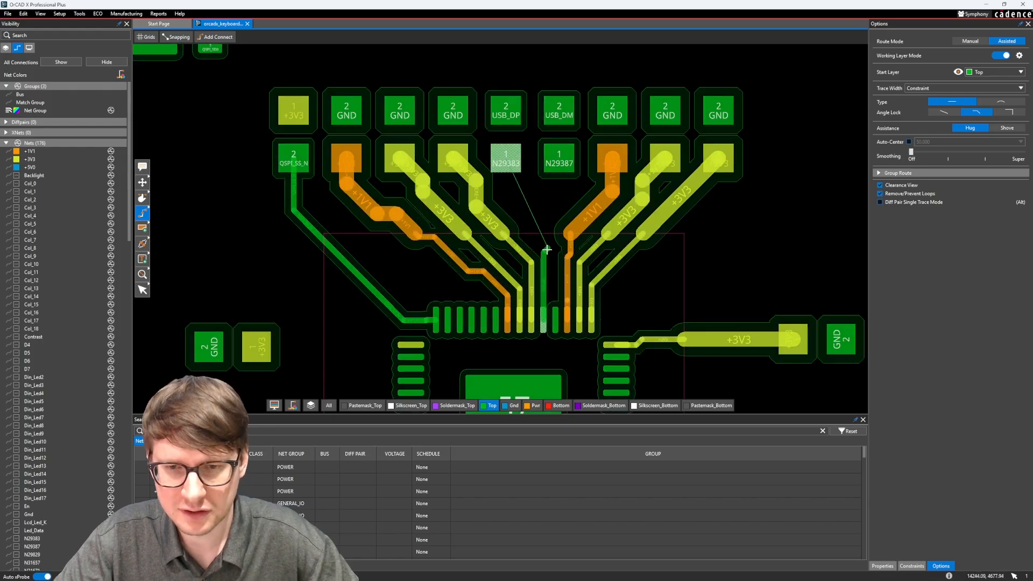
pyautogui.click(506, 159)
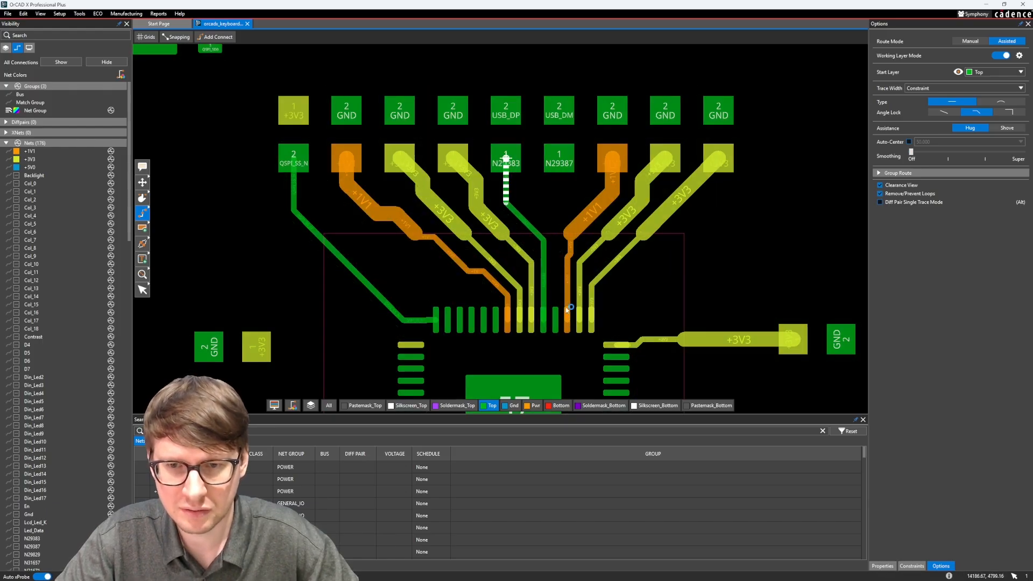
pyautogui.click(555, 320)
pyautogui.press('Escape')
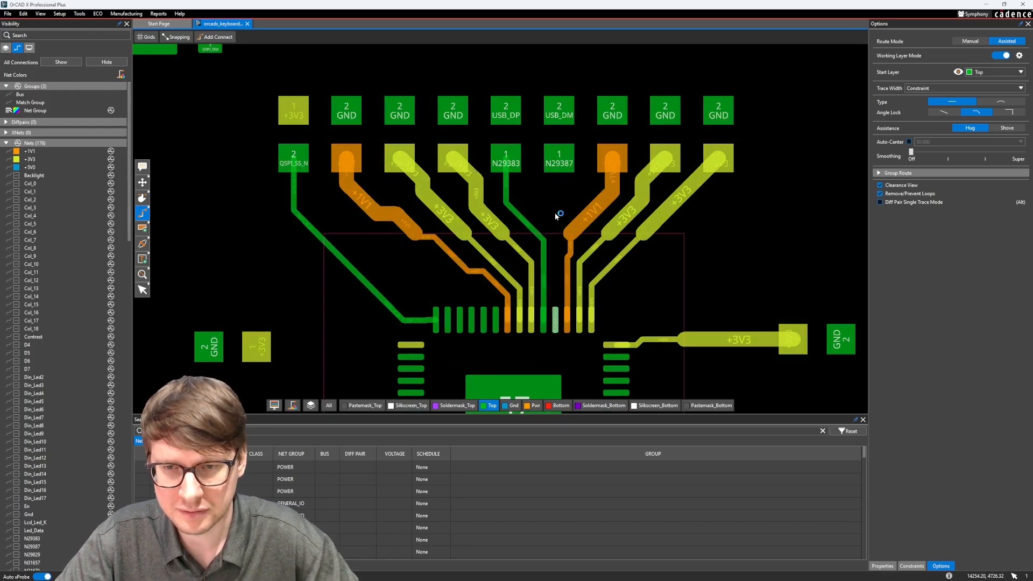
# - Slide the wide and narrow diagonal segments of the outermost right +3V3 trace outward to straighten its path into the controller pin
pyautogui.press('s')
pyautogui.click(667, 213)
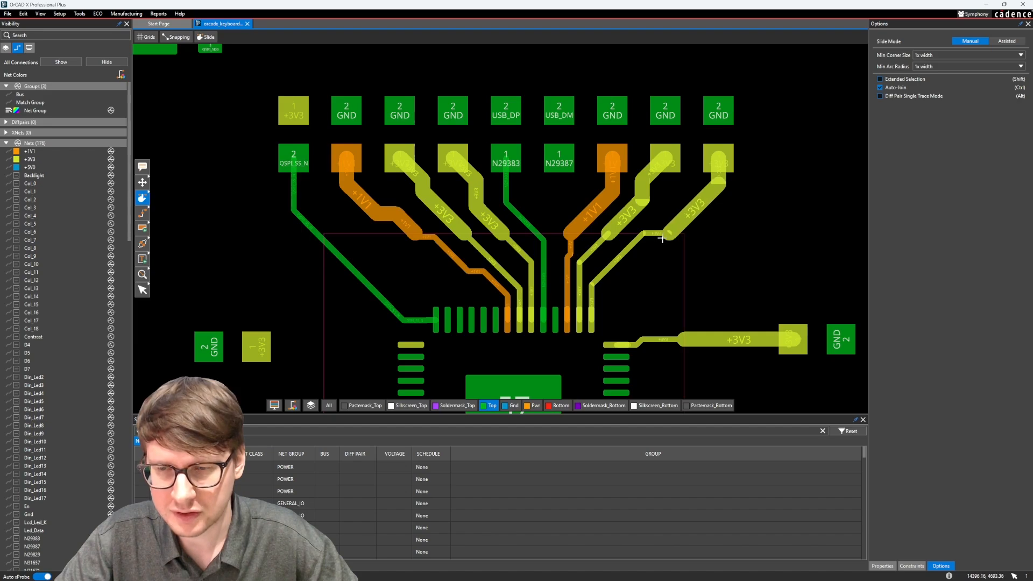
pyautogui.click(661, 238)
pyautogui.click(619, 262)
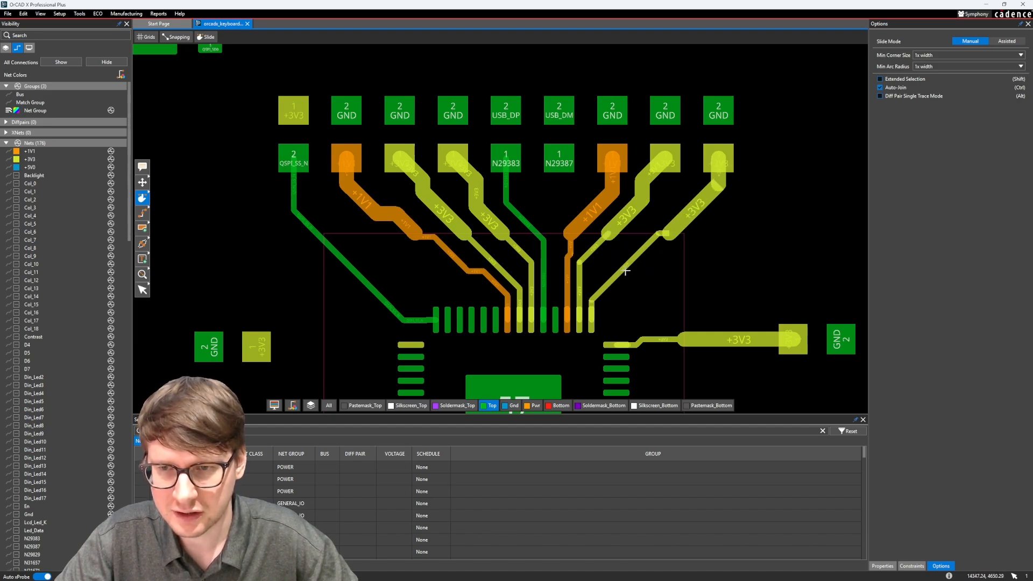
pyautogui.click(625, 273)
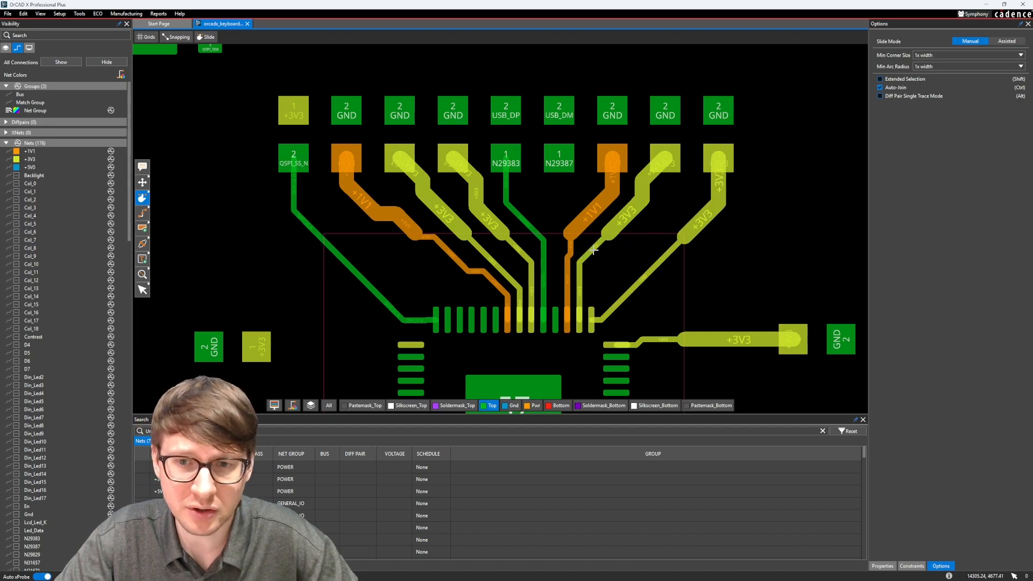
# - Slide the segments of the inner right +3V3 trace and the right +1V1 trace outward, away from the controller's centre line
pyautogui.click(619, 232)
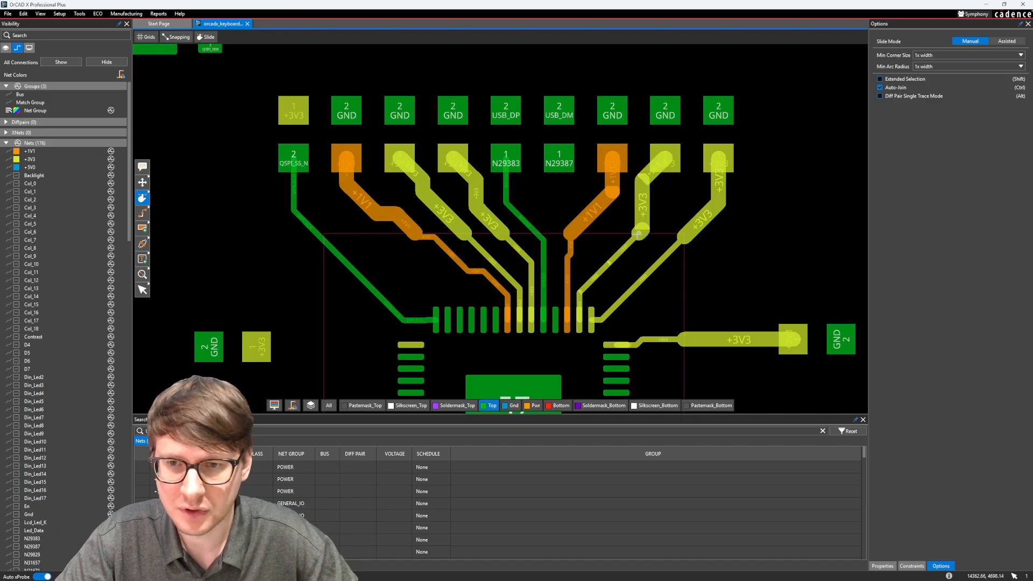
pyautogui.click(664, 206)
pyautogui.click(597, 197)
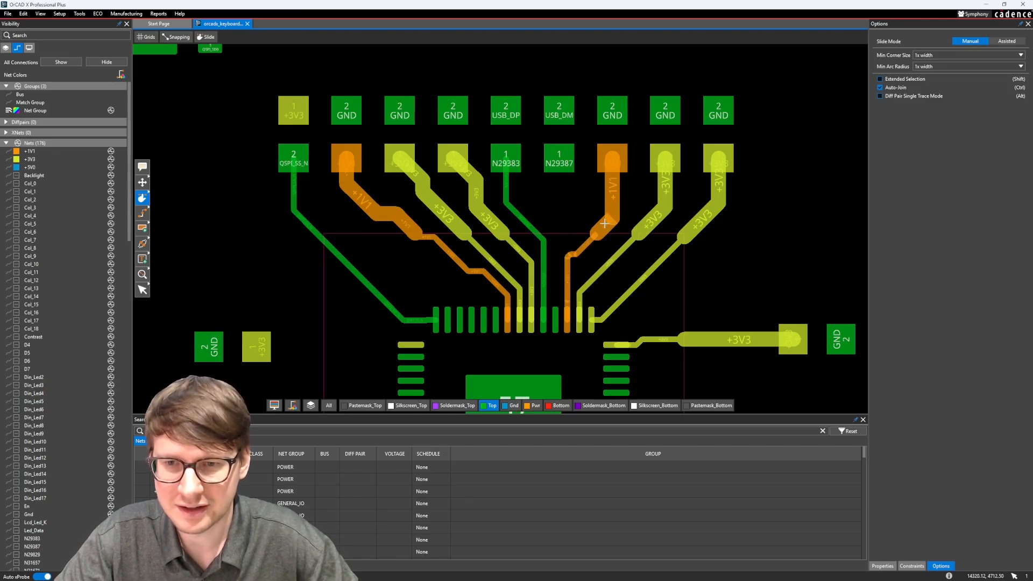
pyautogui.click(581, 265)
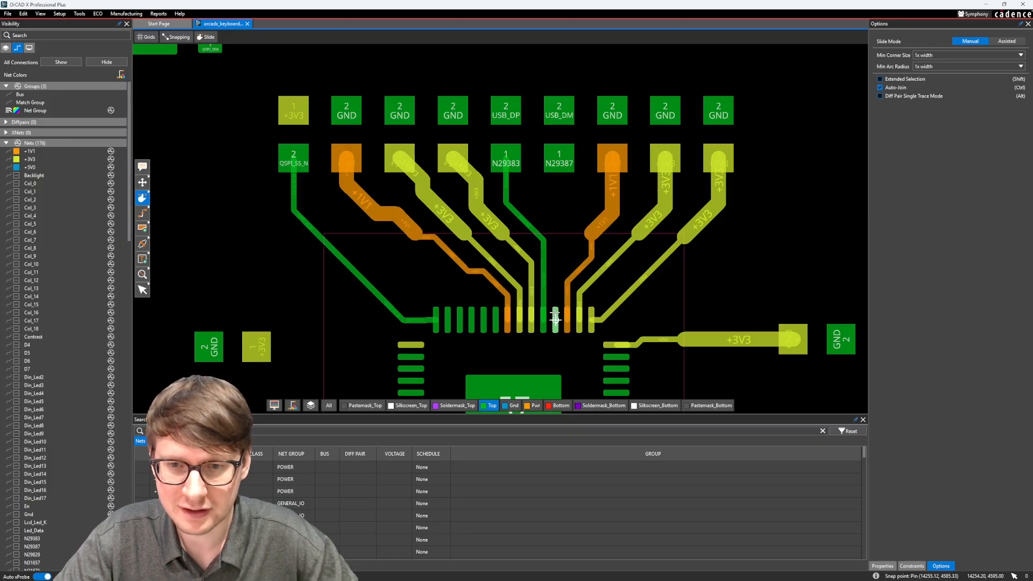
# - Route the N29387 pin on the controller's upper edge to the N29387 resistor pad above it
pyautogui.press('Tab')
pyautogui.press('Escape')
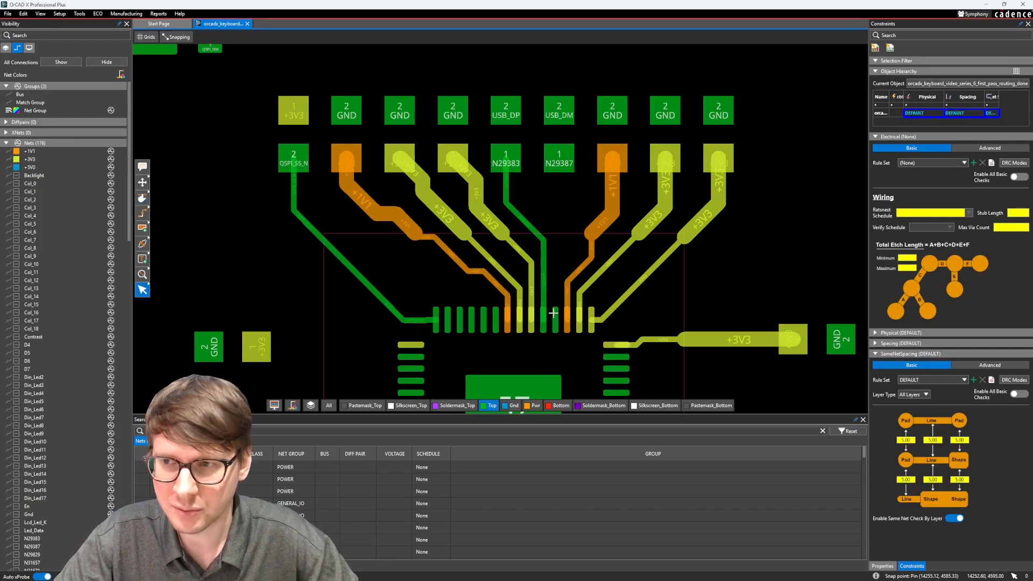
pyautogui.click(142, 214)
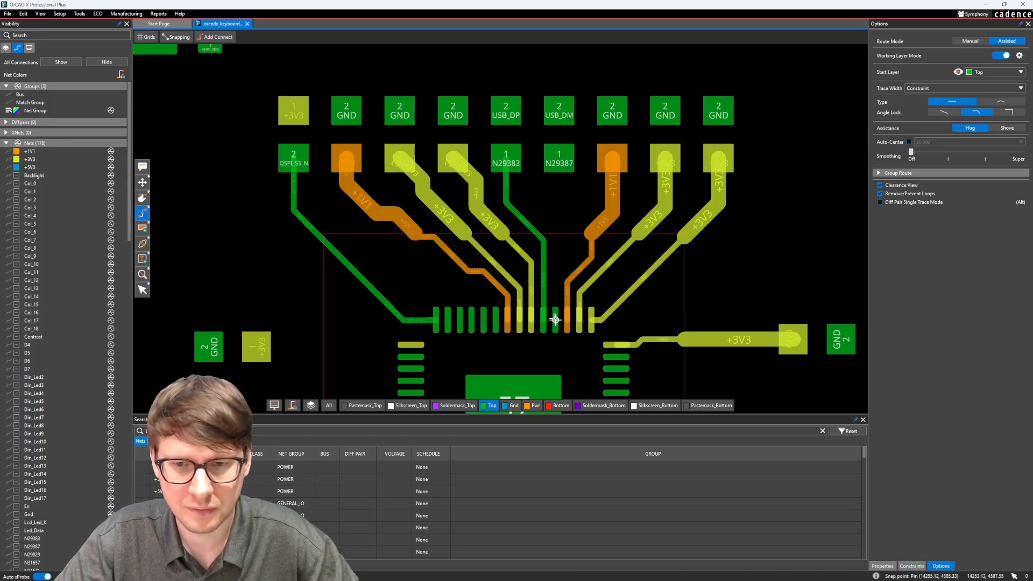
pyautogui.click(555, 320)
pyautogui.click(559, 158)
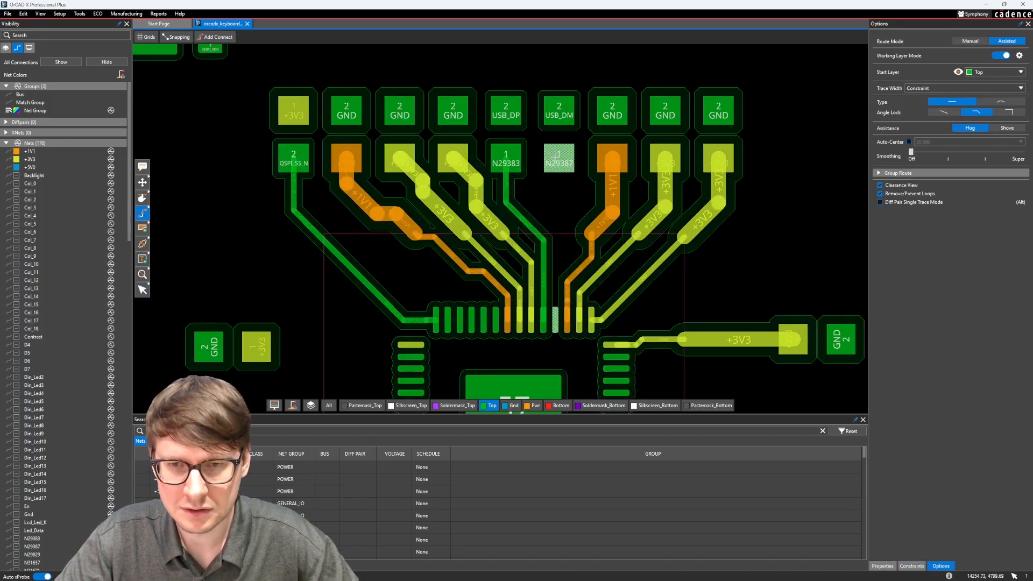
pyautogui.moveTo(718, 263); pyautogui.dragTo(730, 244, button='middle')
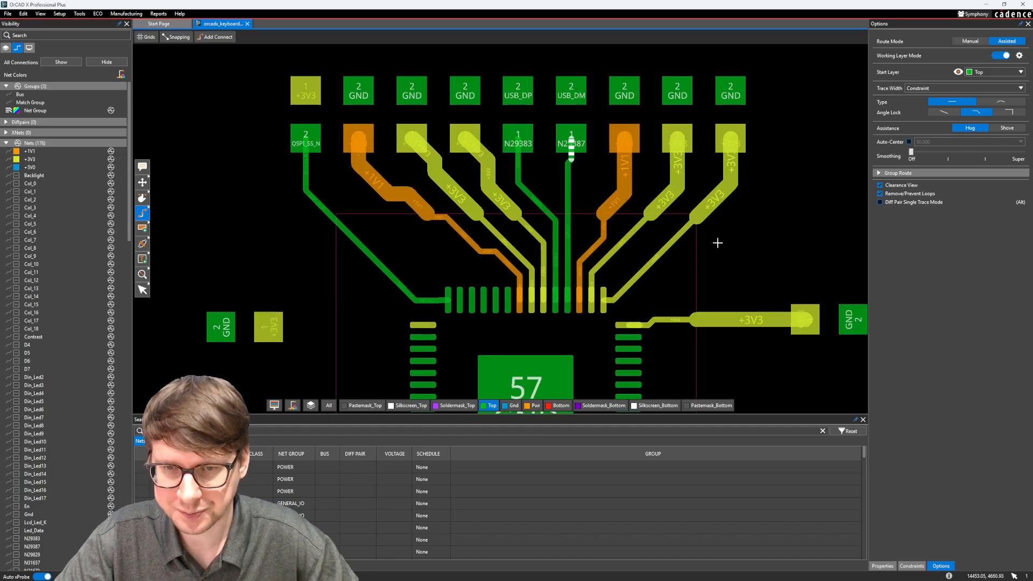
pyautogui.moveTo(405, 263); pyautogui.dragTo(482, 263, button='middle')
pyautogui.press('Escape')
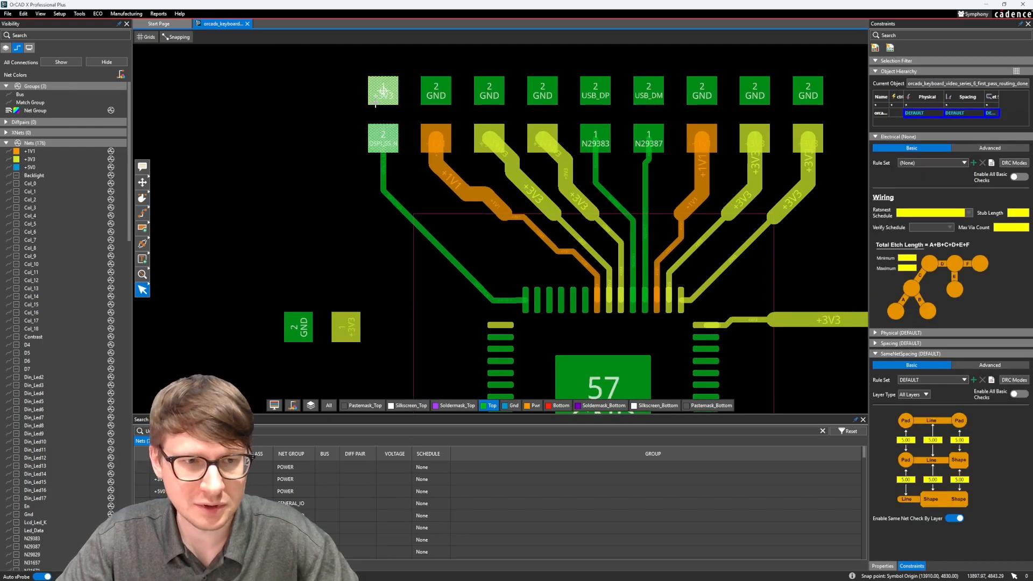
# - Move resistor R4 above the upper-left +3V3 capacitor, rotated so that its QSPI_SS_N pad faces the controller
pyautogui.click(384, 110)
pyautogui.moveTo(346, 143); pyautogui.dragTo(342, 143)
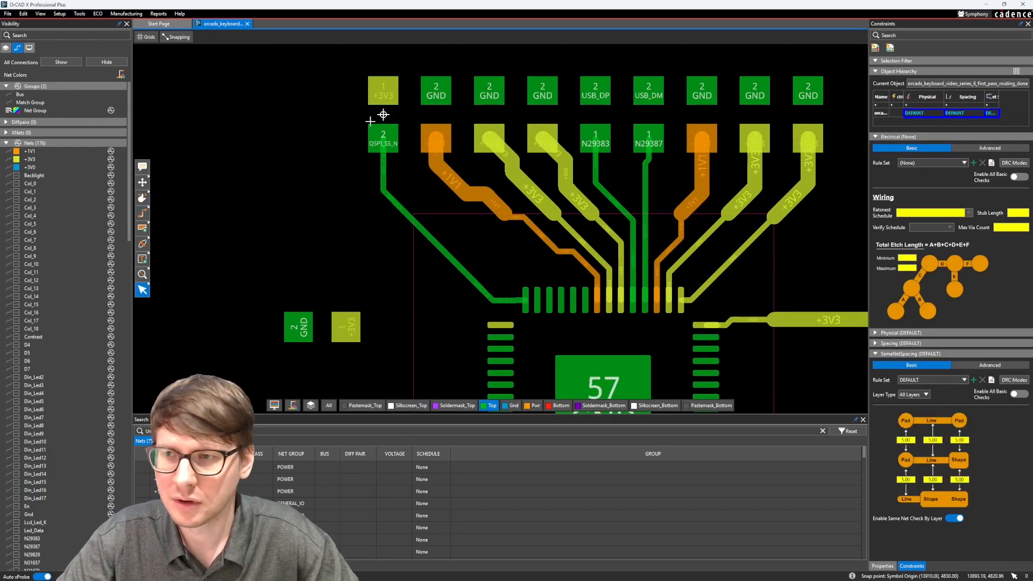
pyautogui.click(883, 566)
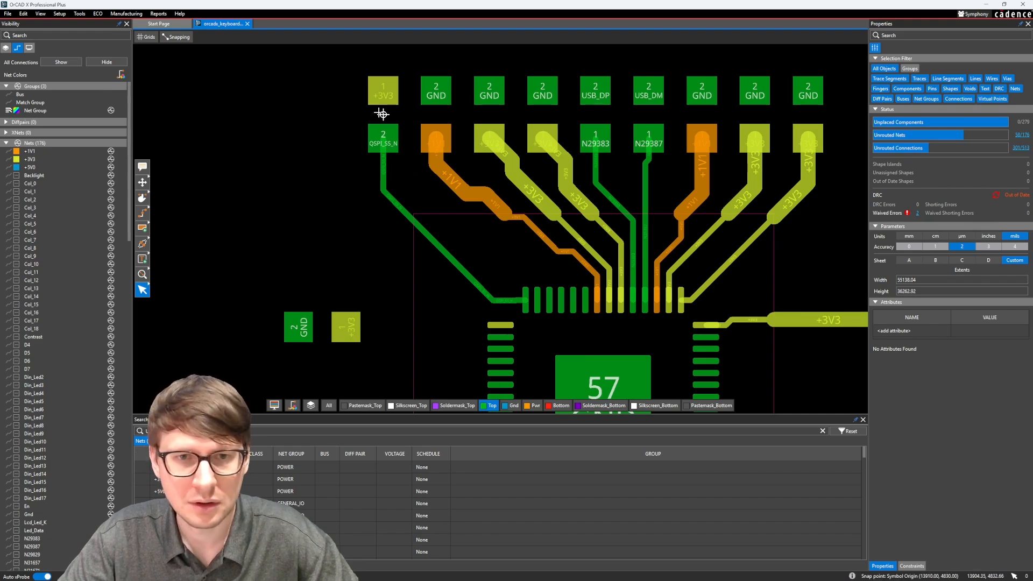
pyautogui.click(383, 92)
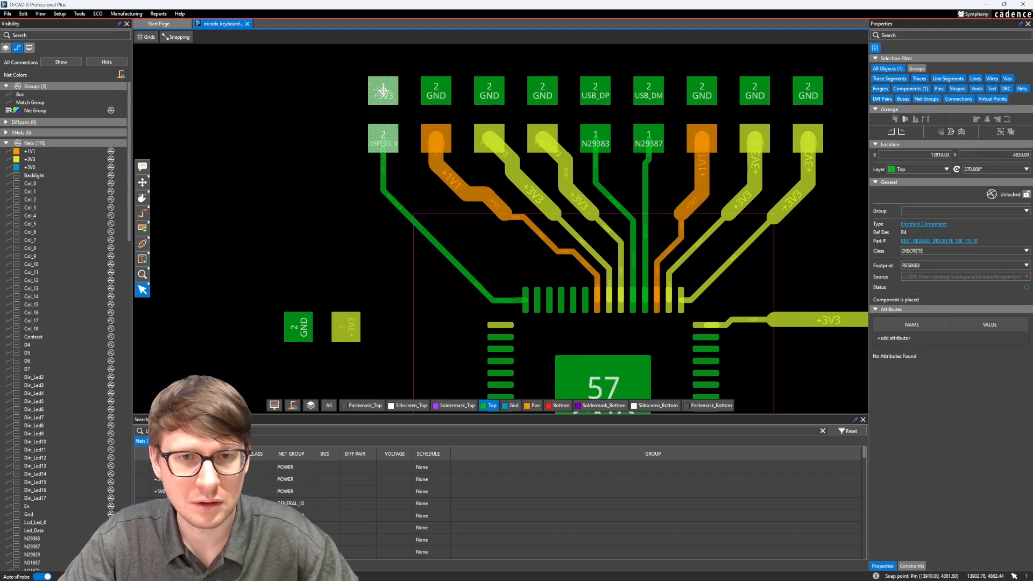
pyautogui.moveTo(383, 91); pyautogui.dragTo(323, 266)
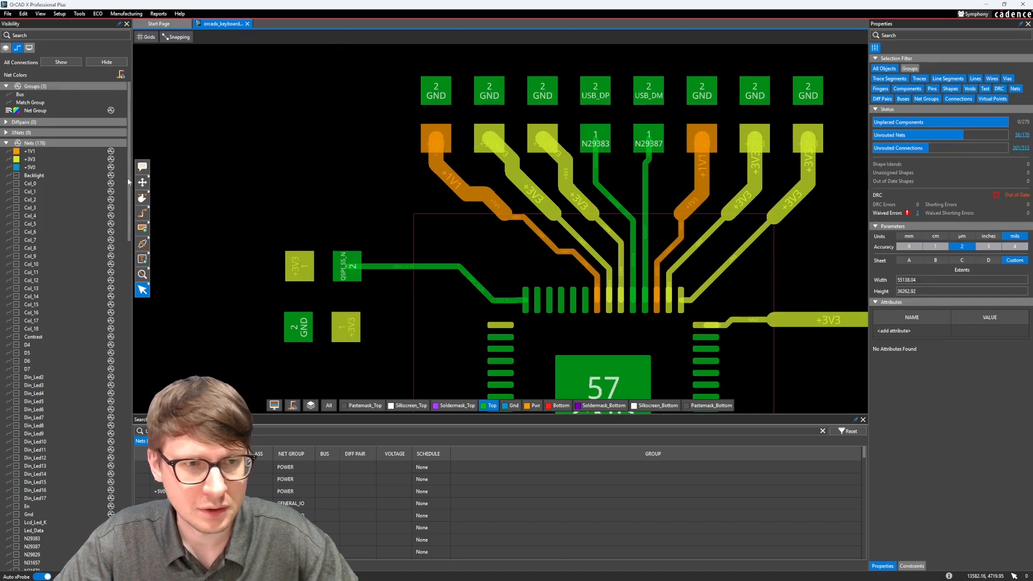
pyautogui.press('m')
pyautogui.click(309, 267)
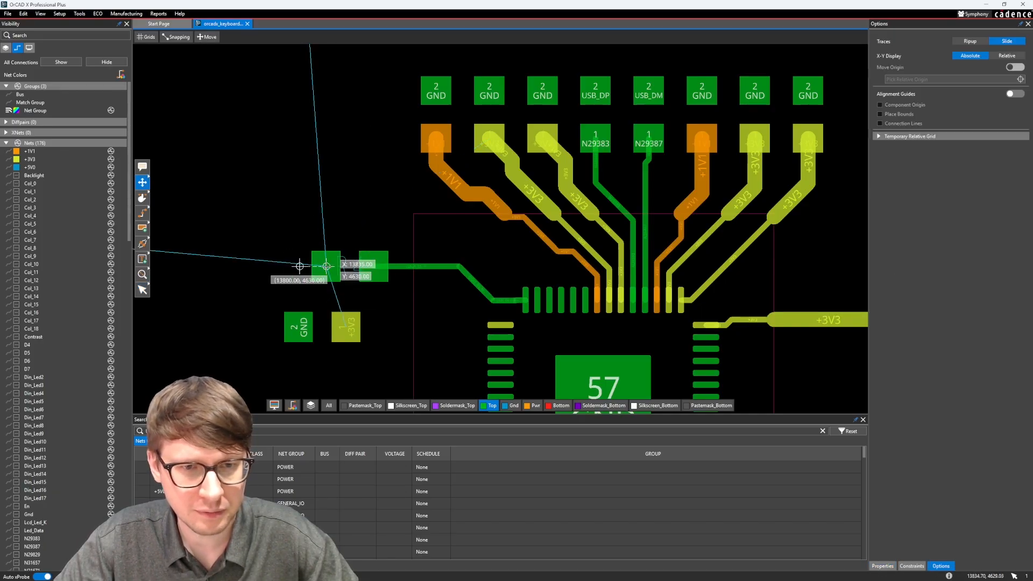
pyautogui.click(298, 264)
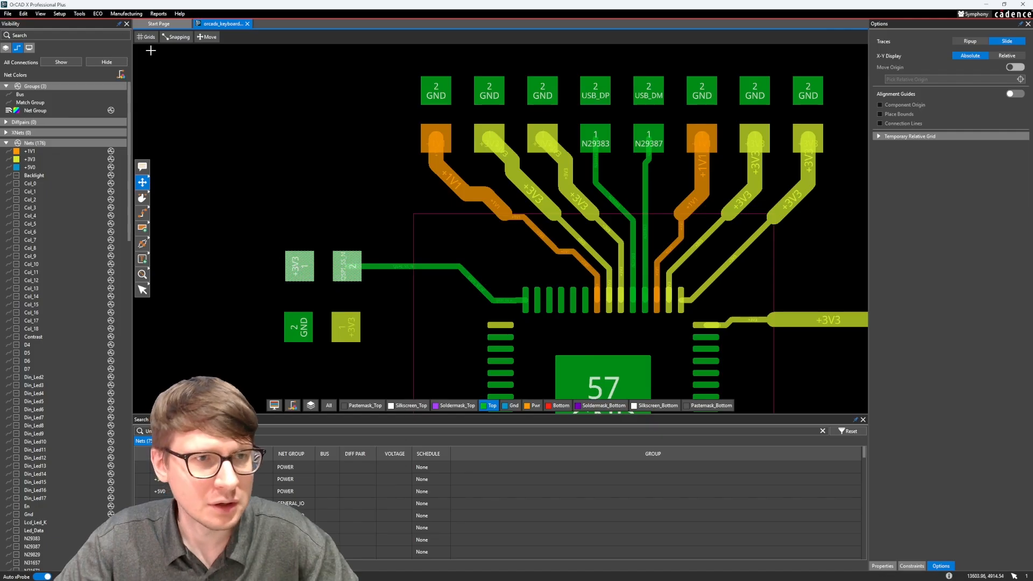
# - Show the top-side Place_Bound and Dfa_Bound areas and move resistor R4 slightly up, away from the capacitor below it
pyautogui.click(5, 48)
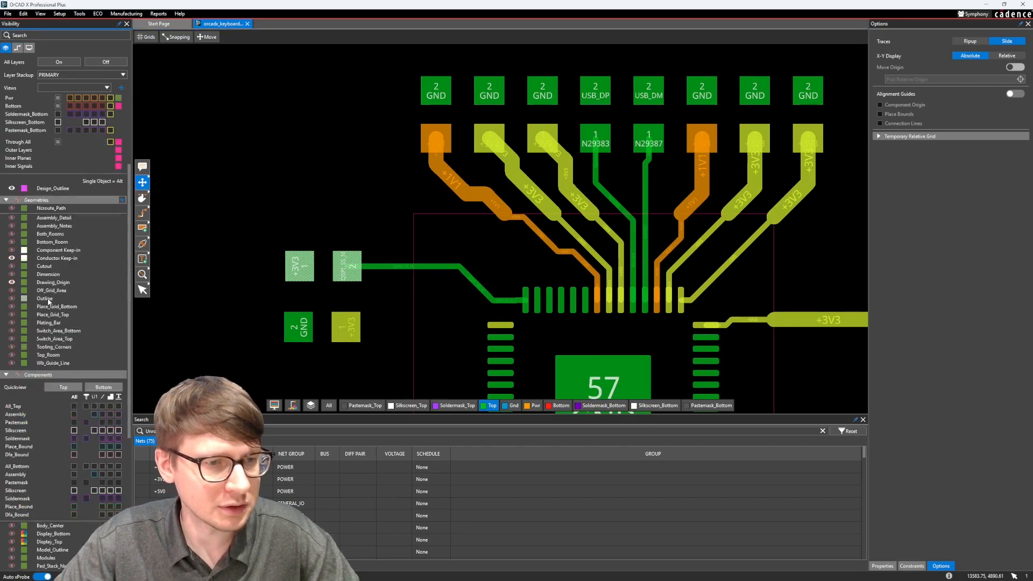
pyautogui.scroll(-2, 84, 432)
pyautogui.click(74, 398)
pyautogui.click(75, 407)
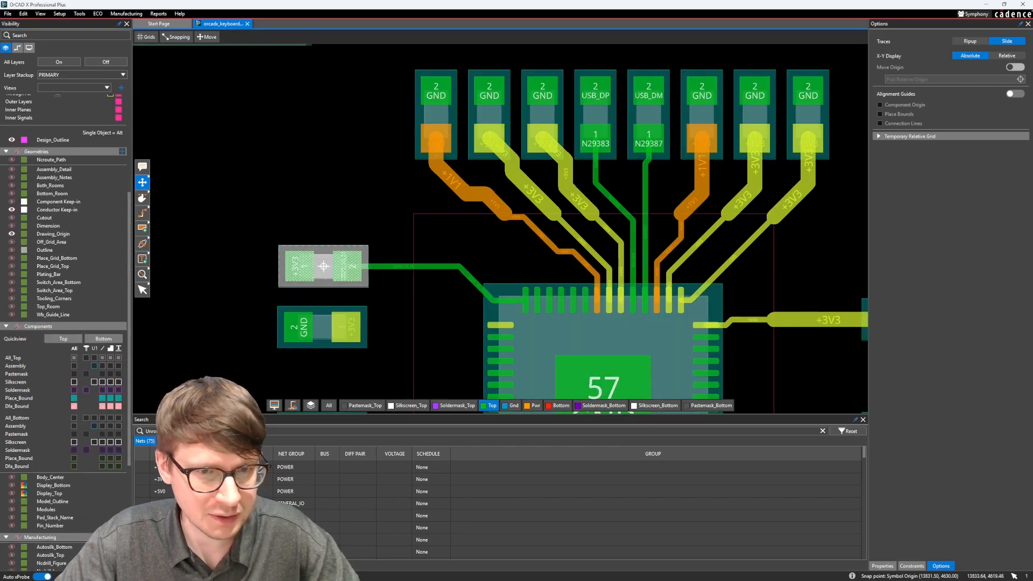
pyautogui.click(323, 266)
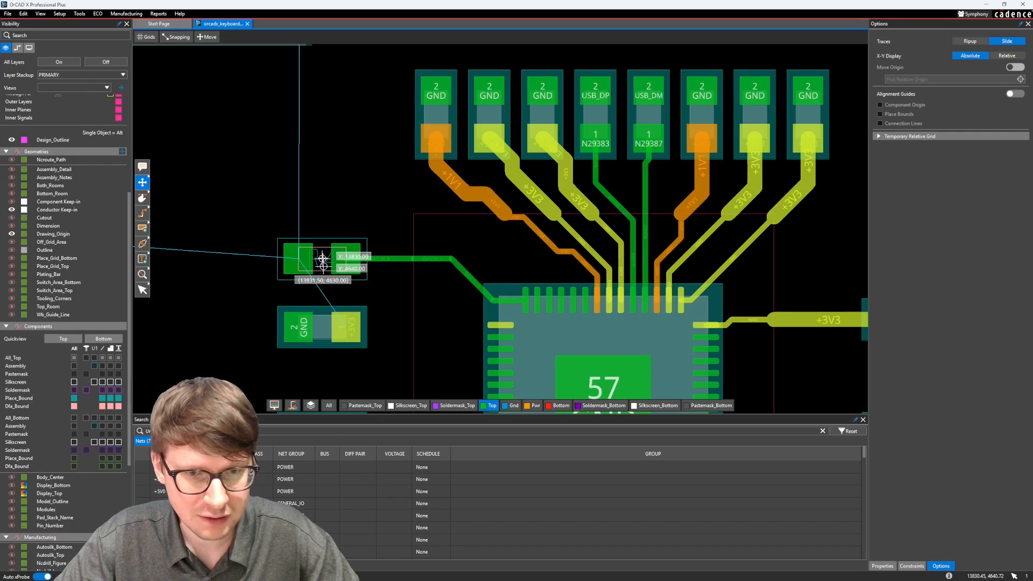
pyautogui.click(323, 259)
# - Slide the QSPI_SS_N trace's horizontal segment down so it runs straight into the leftmost pin on the controller's upper edge
pyautogui.press('s')
pyautogui.click(402, 258)
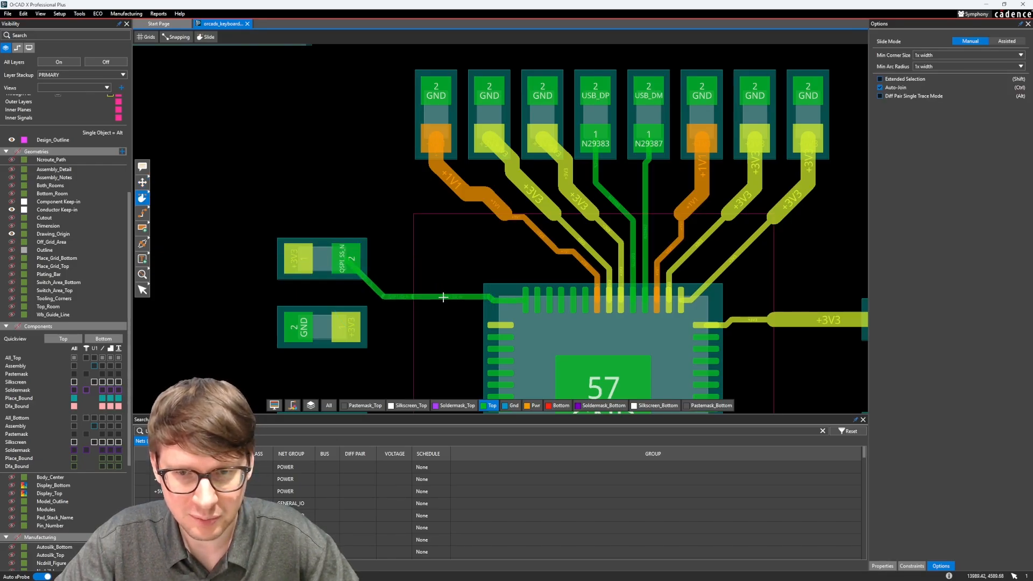
pyautogui.scroll(3, 503, 303)
pyautogui.scroll(-2, 254, 304)
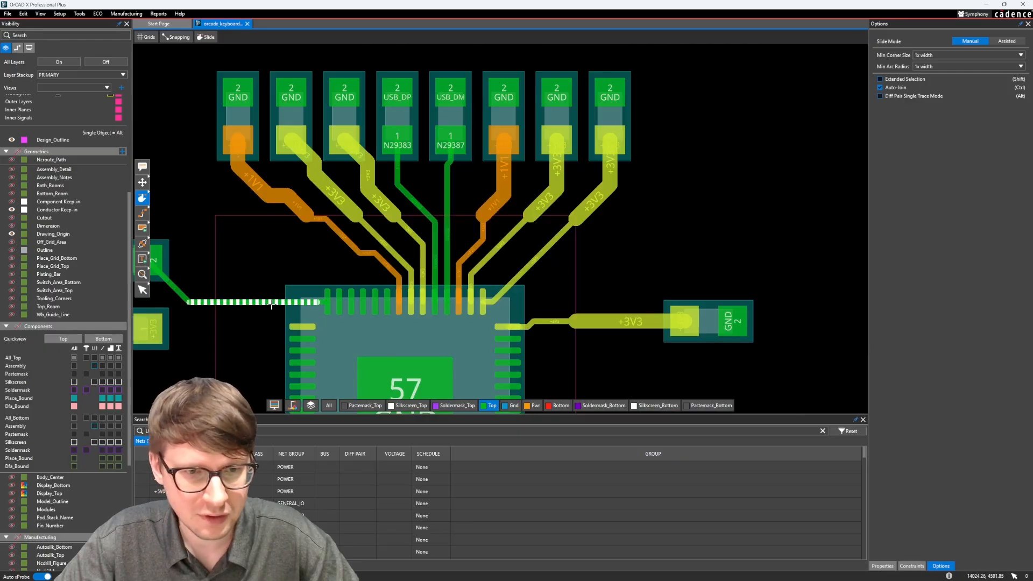
pyautogui.click(270, 302)
pyautogui.click(271, 302)
# - Slide the diagonal segment of the N29383 trace up, closer to its resistor pad
pyautogui.moveTo(239, 289); pyautogui.dragTo(459, 300, button='middle')
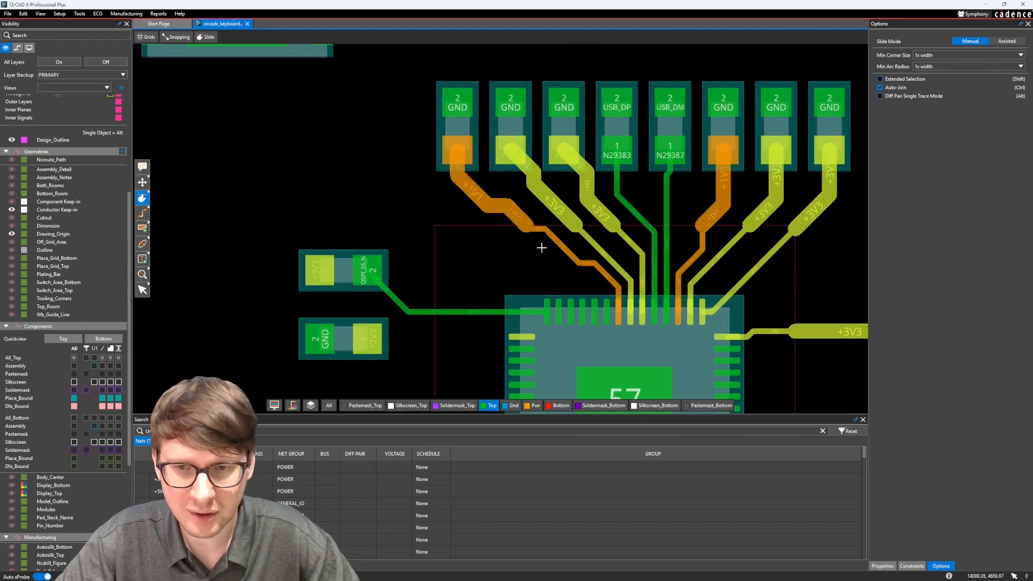
pyautogui.moveTo(549, 262); pyautogui.dragTo(502, 281, button='middle')
pyautogui.click(584, 230)
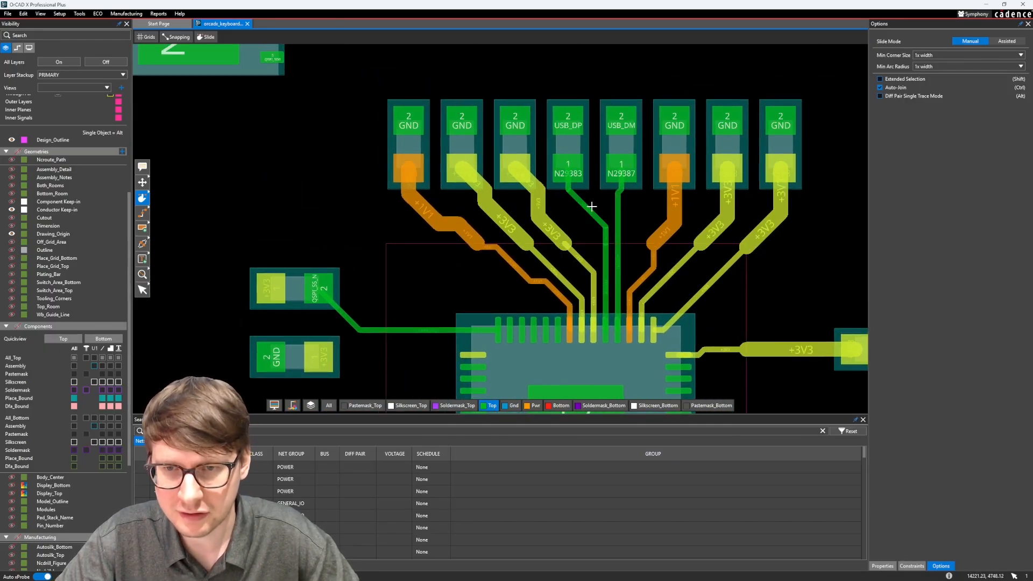
pyautogui.click(590, 208)
# - Slide the third capacitor's +3V3 trace so its wide diagonal section extends closer to the controller pin
pyautogui.click(548, 230)
pyautogui.click(572, 228)
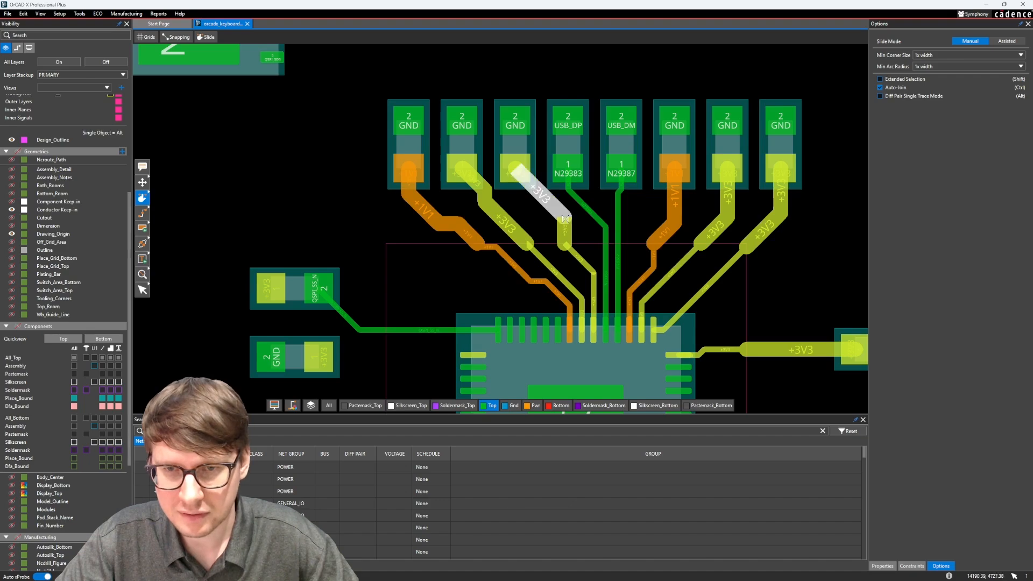
pyautogui.click(547, 198)
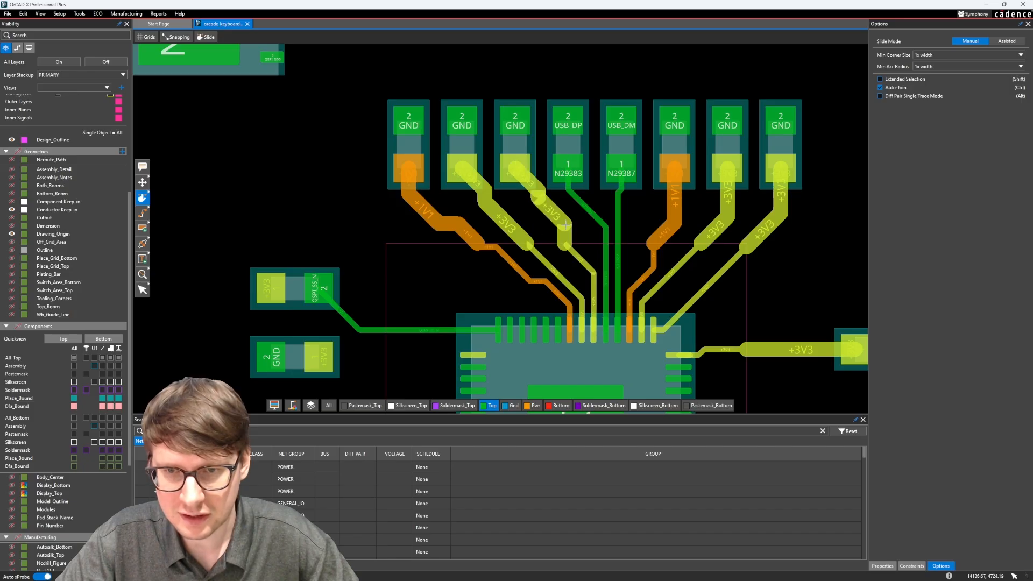
pyautogui.click(567, 222)
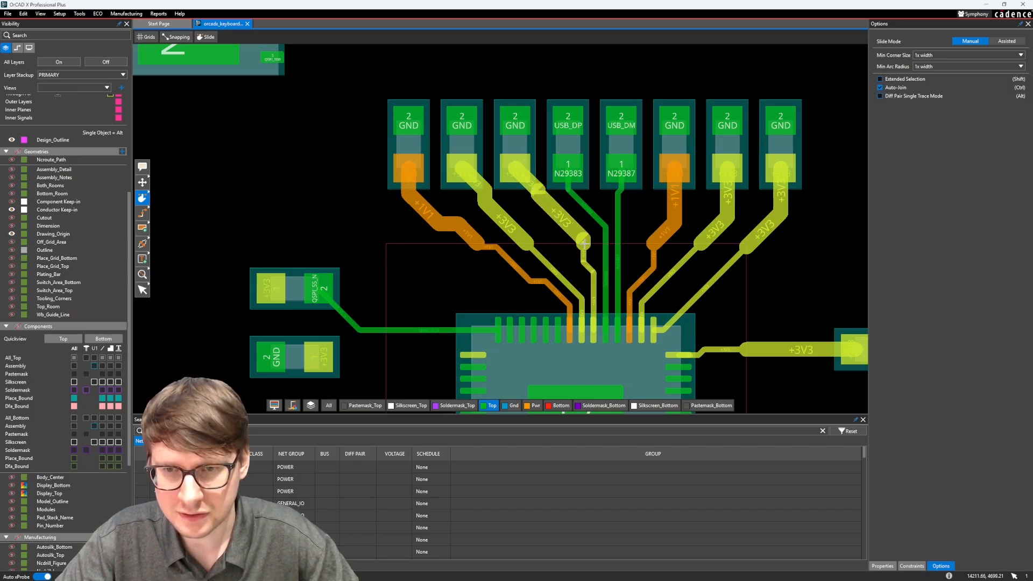
pyautogui.moveTo(571, 267)
pyautogui.mouseDown()
pyautogui.moveTo(517, 226)
pyautogui.moveTo(525, 224)
pyautogui.moveTo(470, 196)
pyautogui.mouseUp()
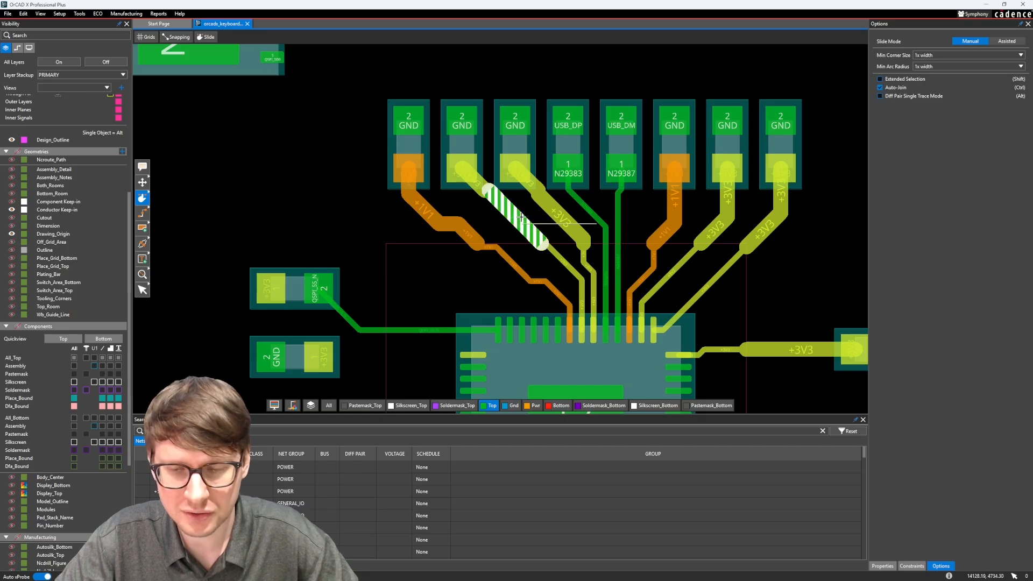
# - Delete the wide +3V3 trace segments leading from the second and third capacitors in the upper row
pyautogui.press('Escape')
pyautogui.press('Delete')
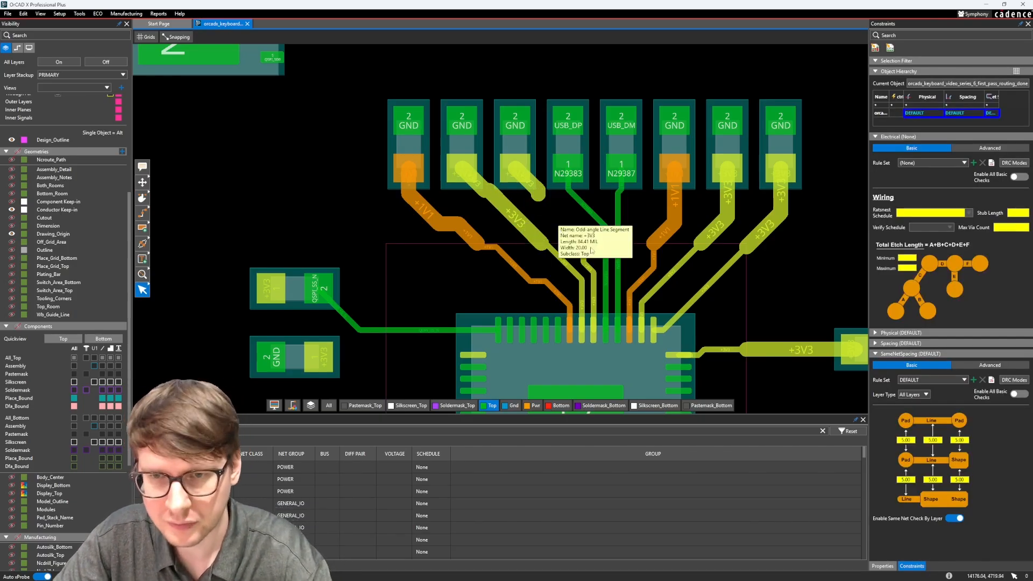
pyautogui.click(506, 206)
pyautogui.press('Delete')
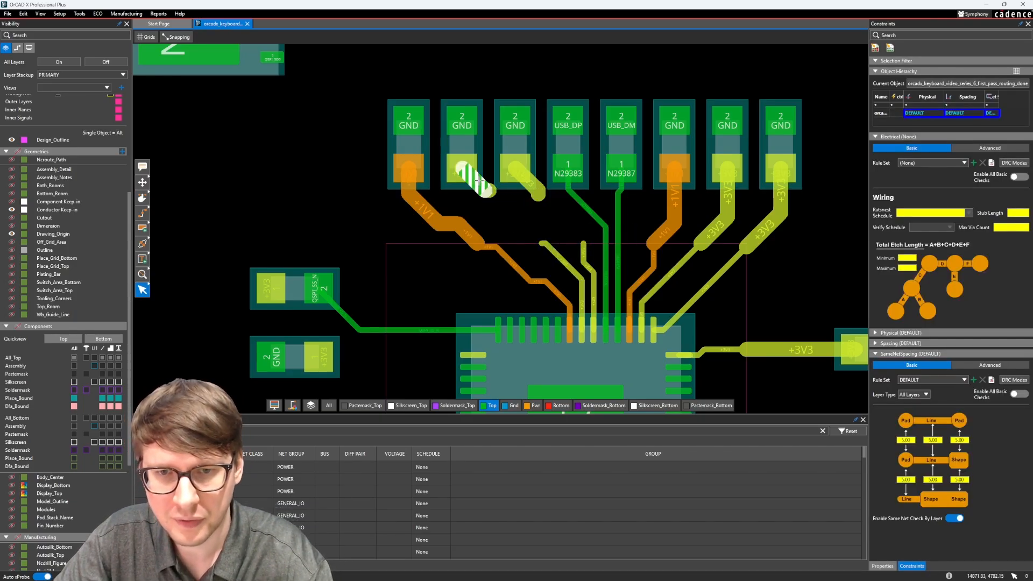
pyautogui.click(533, 188)
pyautogui.press('Delete')
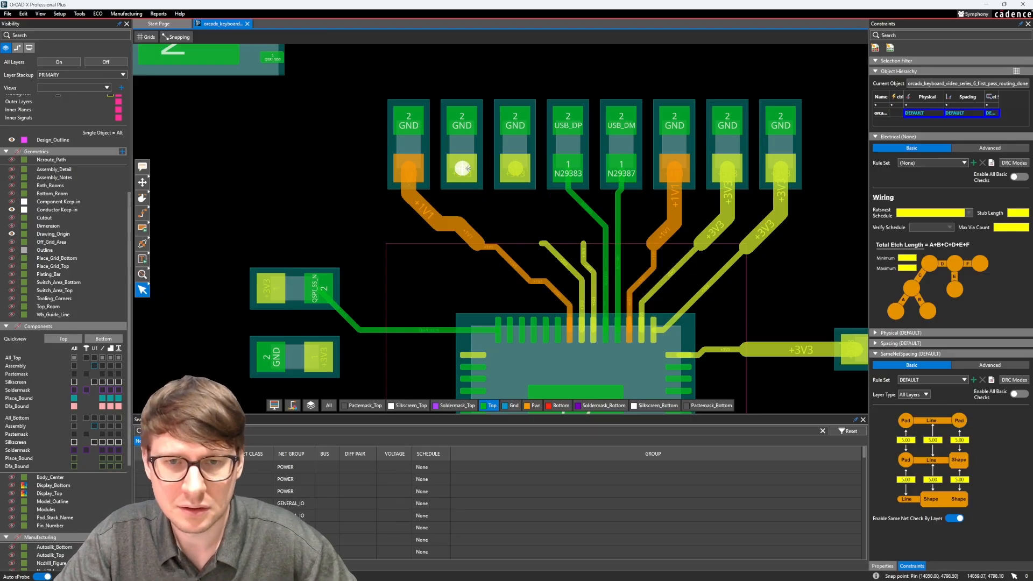
pyautogui.press('Delete')
pyautogui.click(515, 167)
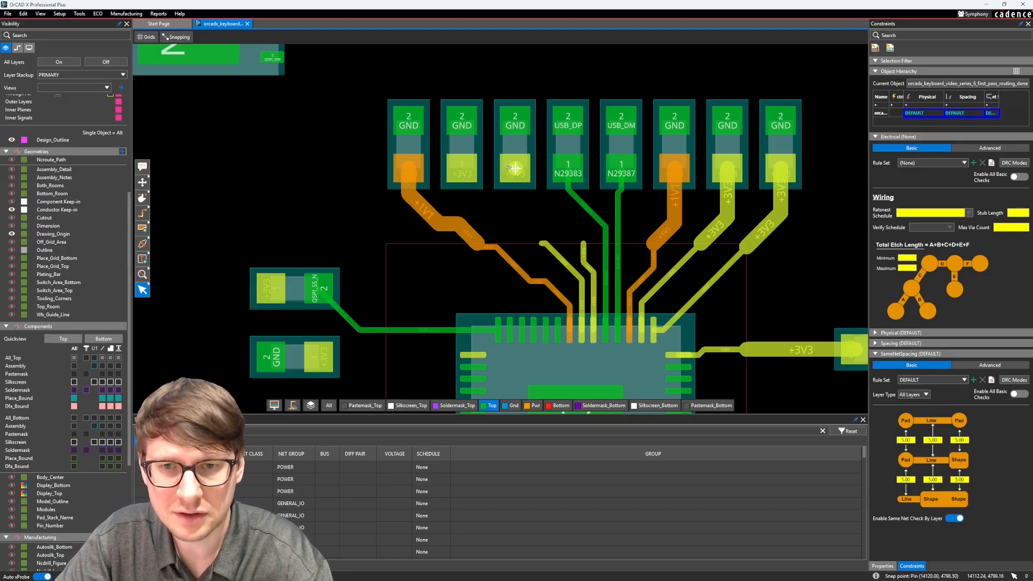
pyautogui.press('Delete')
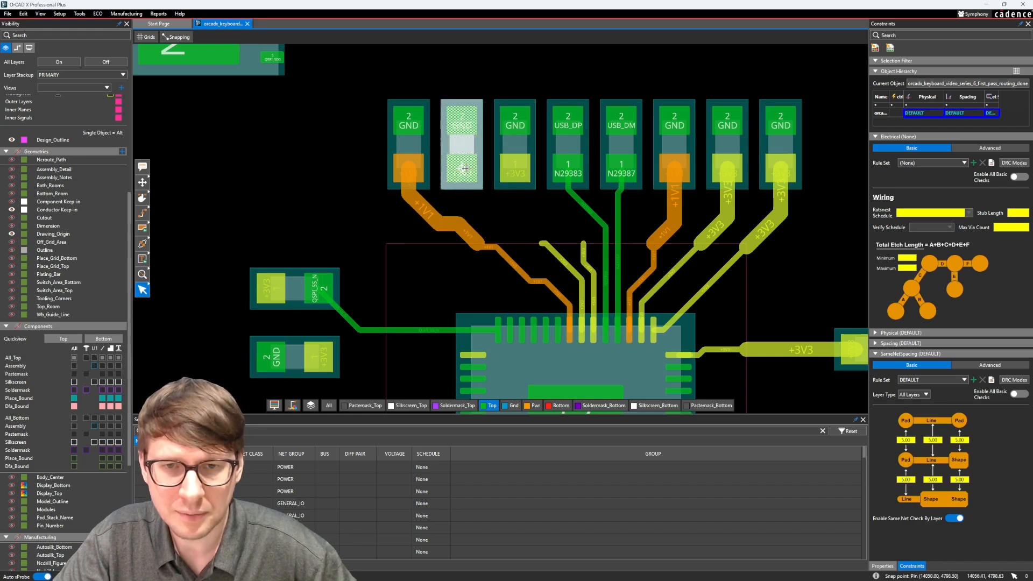
# - Route +3V3 between the second and third capacitors' pads and from the third capacitor to the outer narrow +3V3 trace end
pyautogui.click(142, 213)
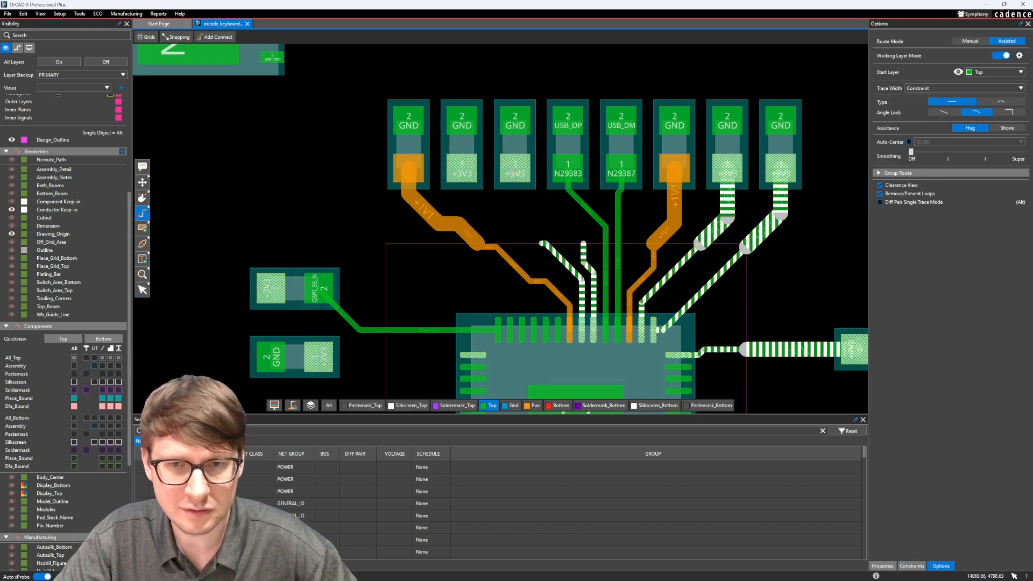
pyautogui.click(521, 171)
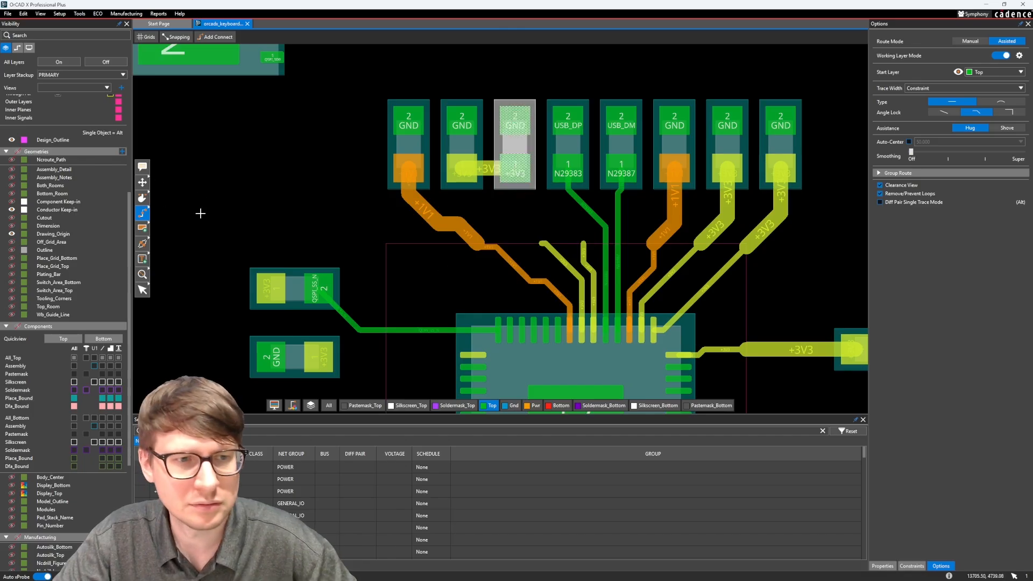
pyautogui.click(518, 176)
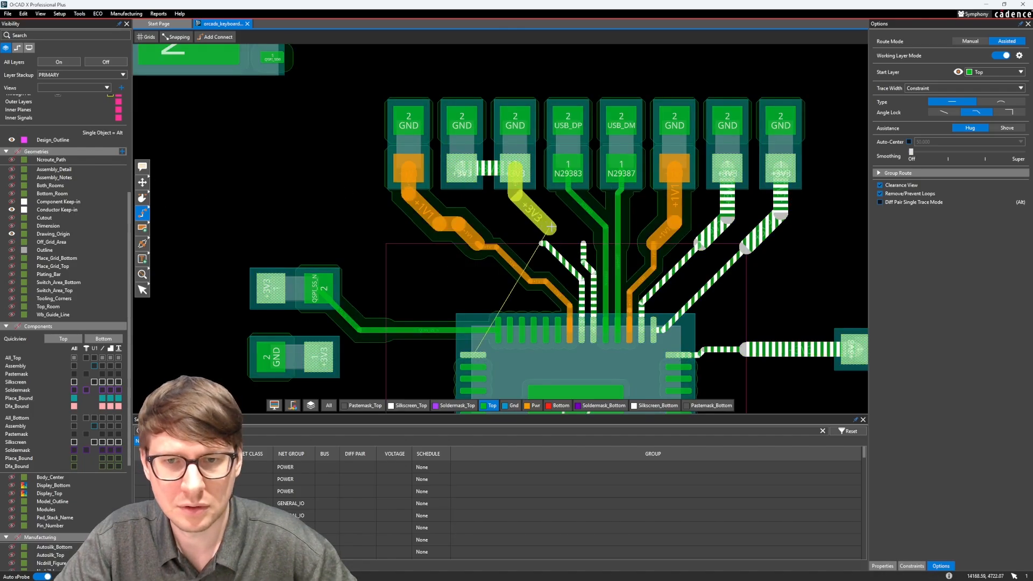
pyautogui.click(558, 258)
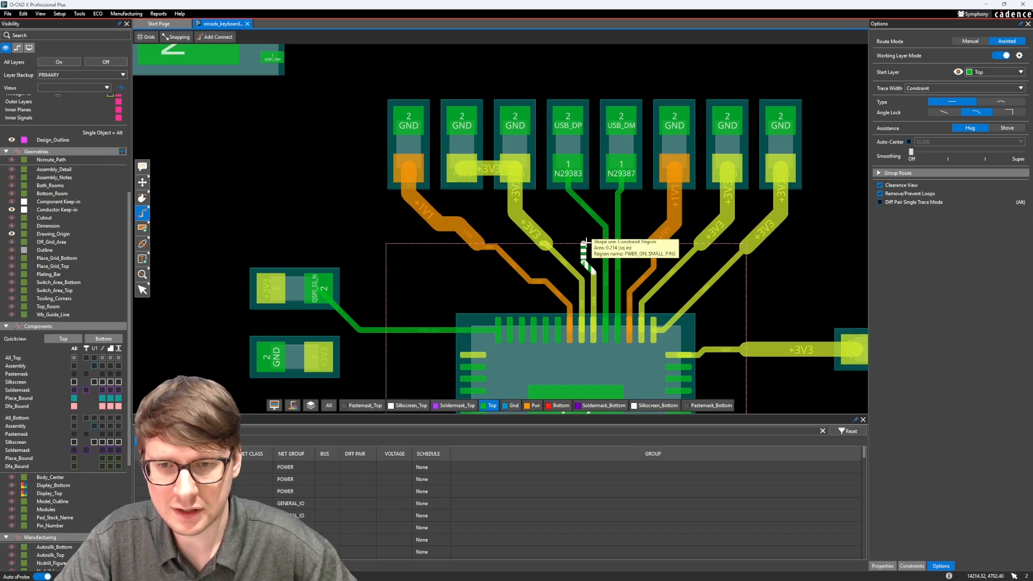
# - Delete the bent end of the inner narrow +3V3 trace and reroute it to the end of the third capacitor's wide trace
pyautogui.press('Escape')
pyautogui.click(583, 252)
pyautogui.press('Delete')
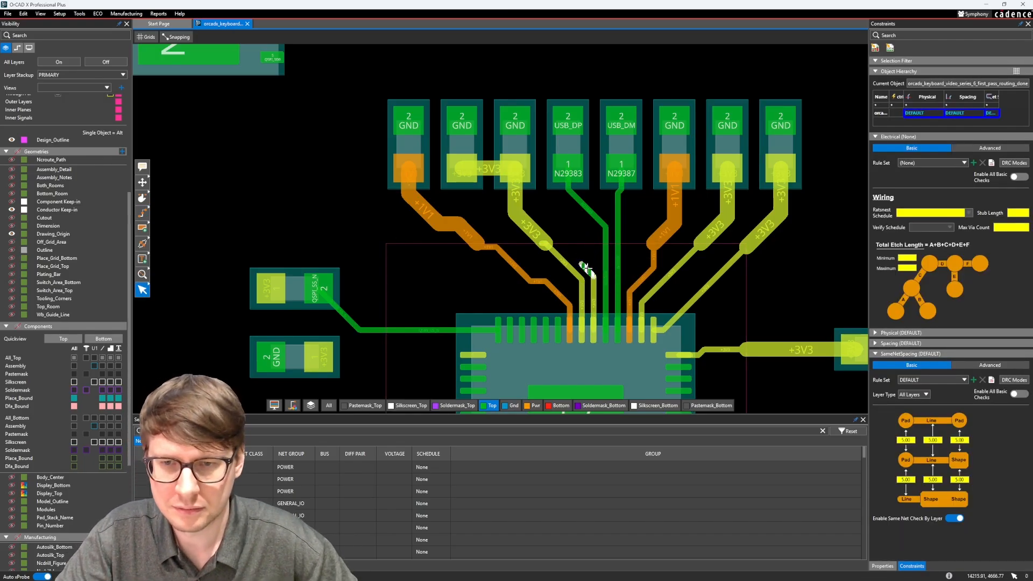
pyautogui.click(586, 268)
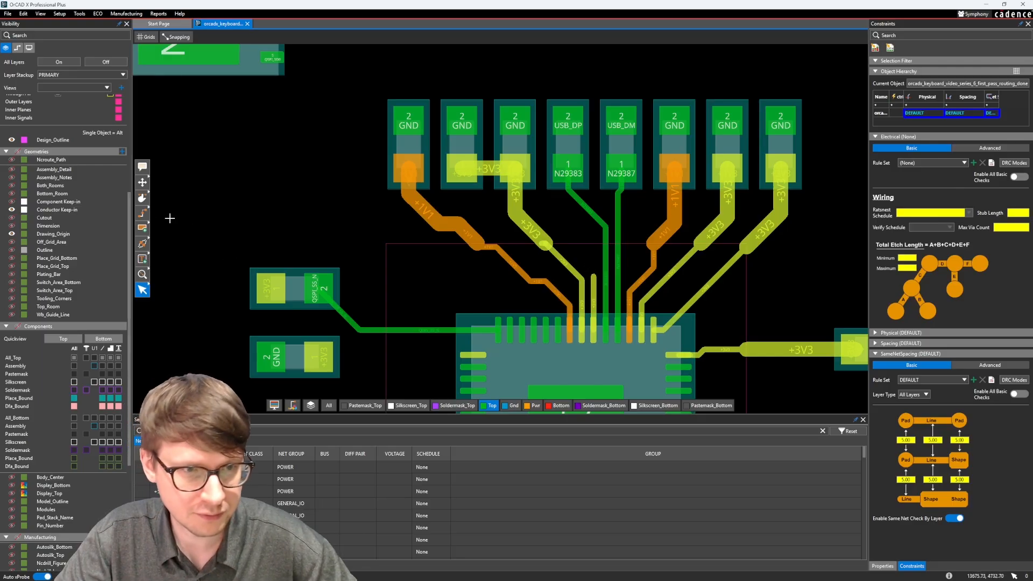
pyautogui.click(594, 276)
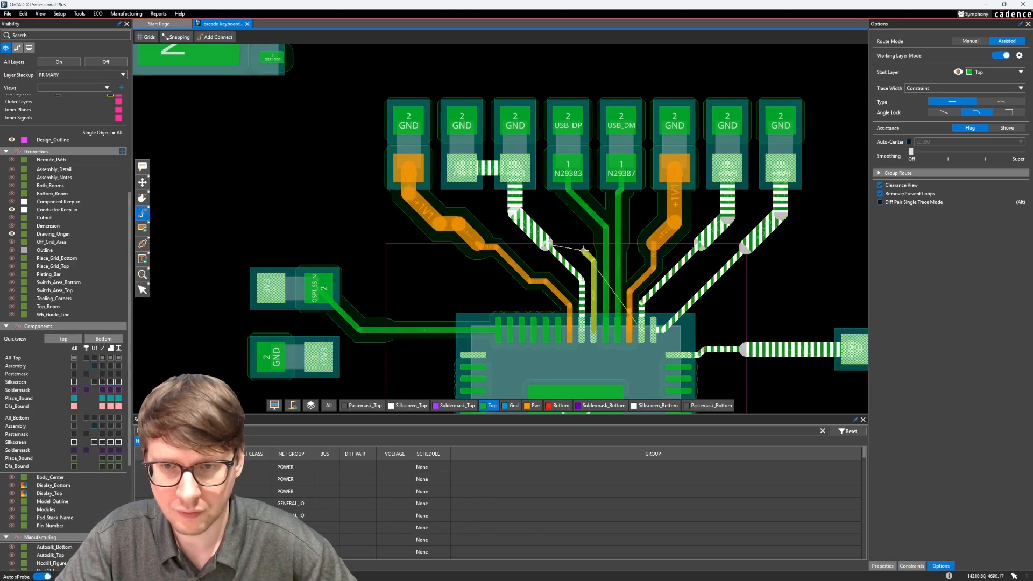
pyautogui.click(546, 243)
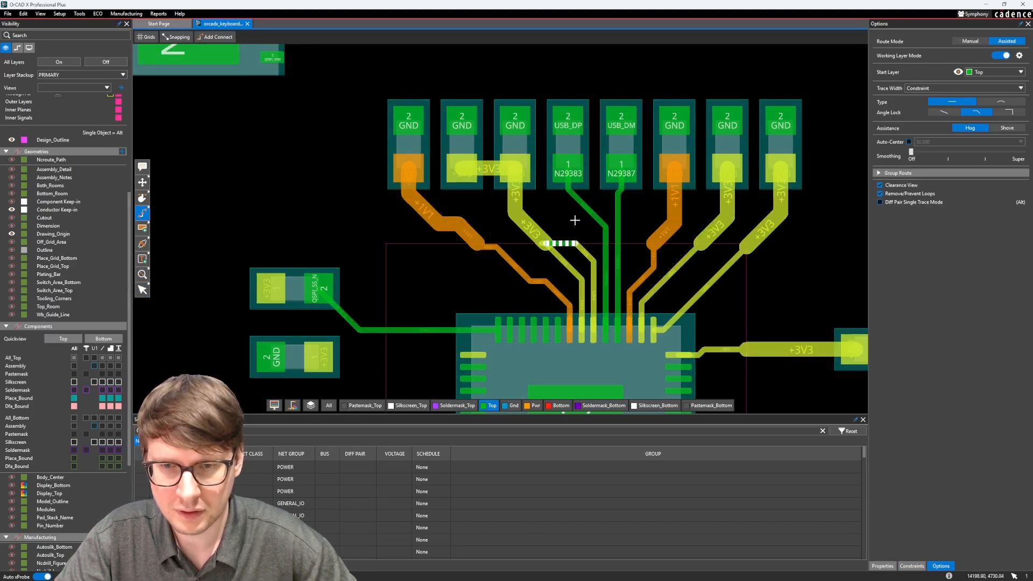
# - Slide the outer narrow +3V3 trace's diagonal segment down and away from the inner one below the wide trace's end
pyautogui.scroll(5, 565, 266)
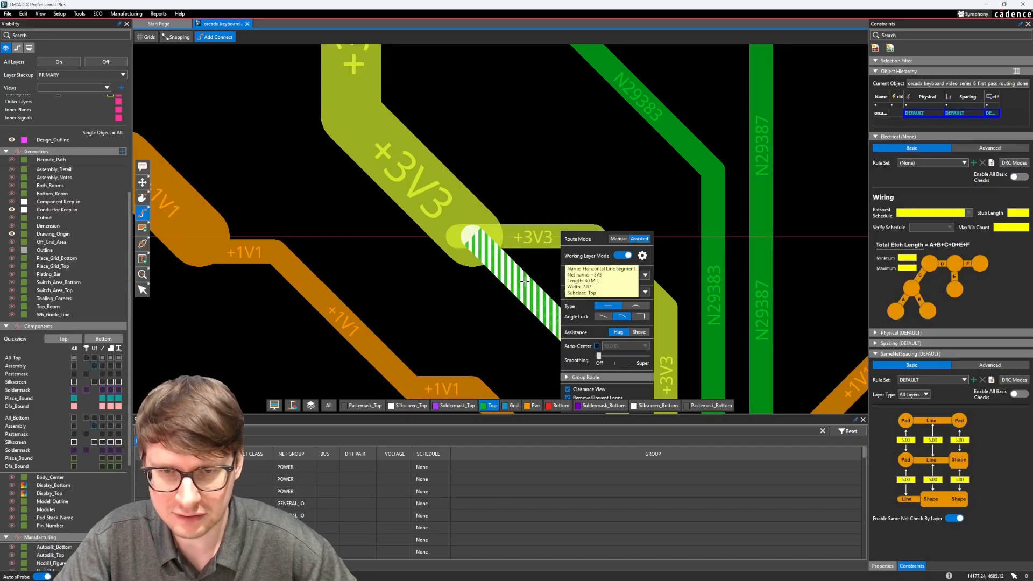
pyautogui.press('Escape')
pyautogui.press('s')
pyautogui.click(528, 296)
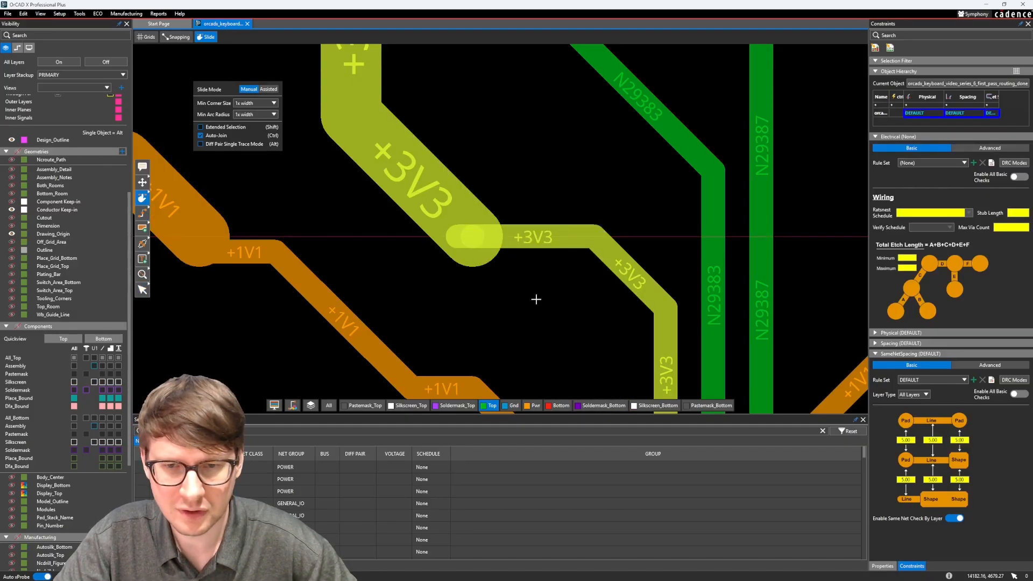
pyautogui.click(502, 307)
pyautogui.scroll(-1, 554, 287)
pyautogui.moveTo(555, 244); pyautogui.dragTo(558, 182, button='middle')
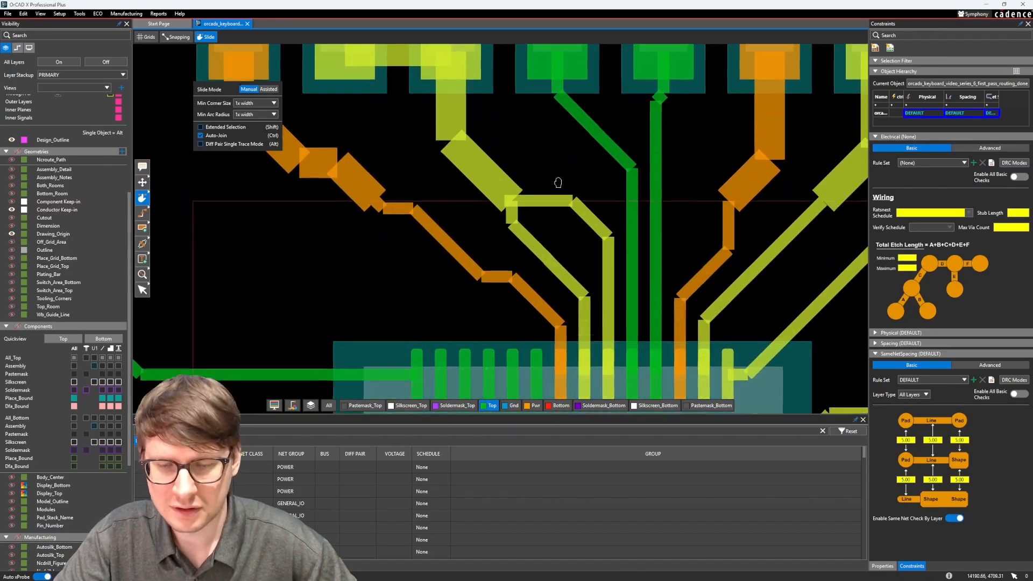
pyautogui.scroll(-1, 521, 131)
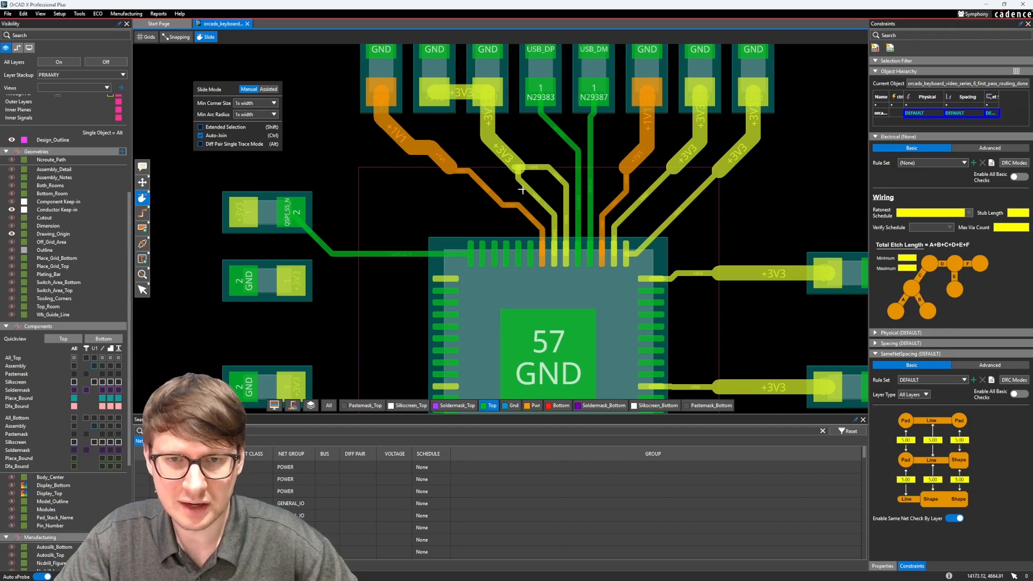
pyautogui.press('Tab')
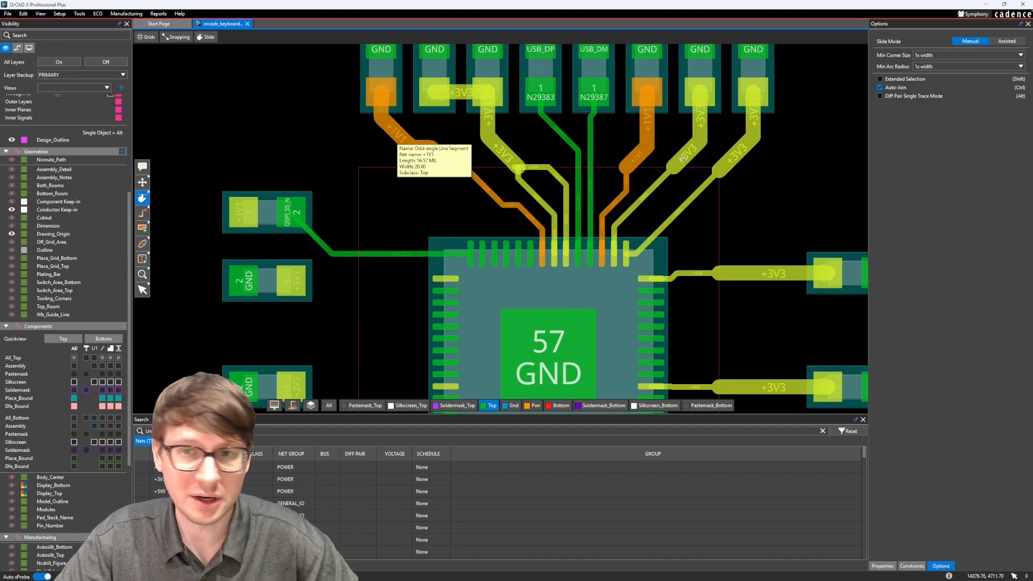
# - Route +3V3 from the two left-side capacitors to the +3V3 pins on the controller's left edge
pyautogui.click(142, 214)
pyautogui.moveTo(353, 286); pyautogui.dragTo(369, 237, button='middle')
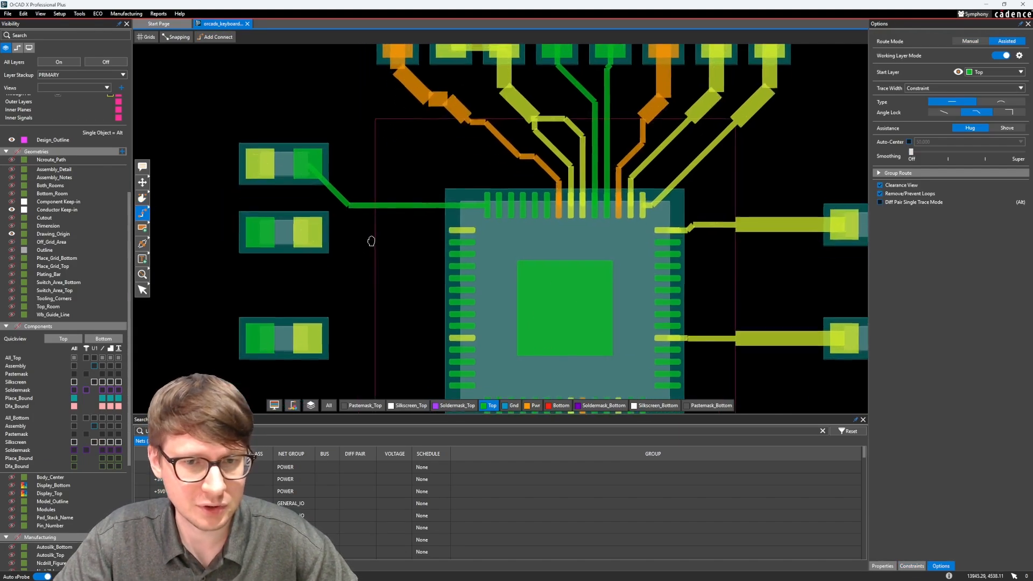
pyautogui.click(290, 281)
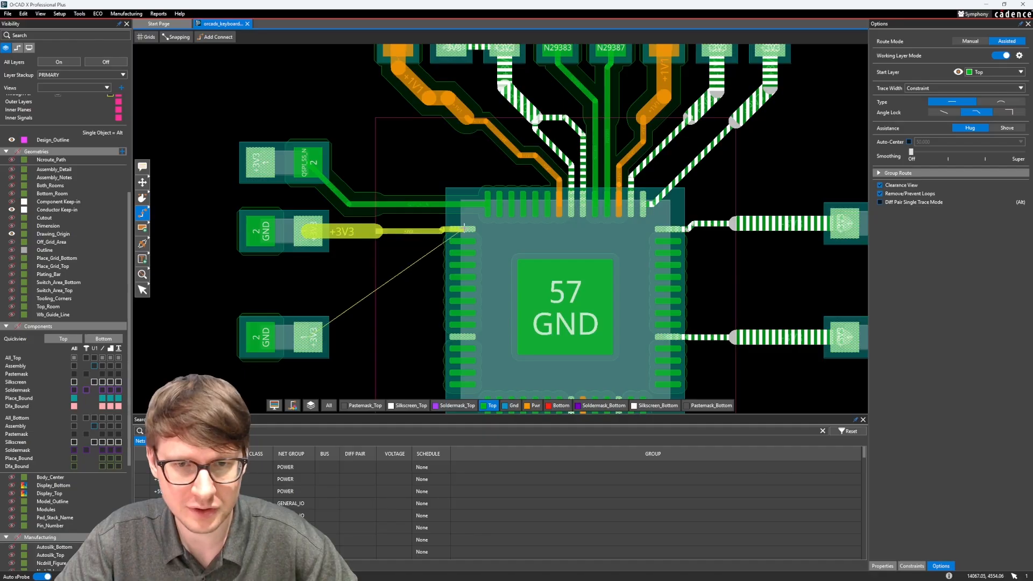
pyautogui.click(464, 228)
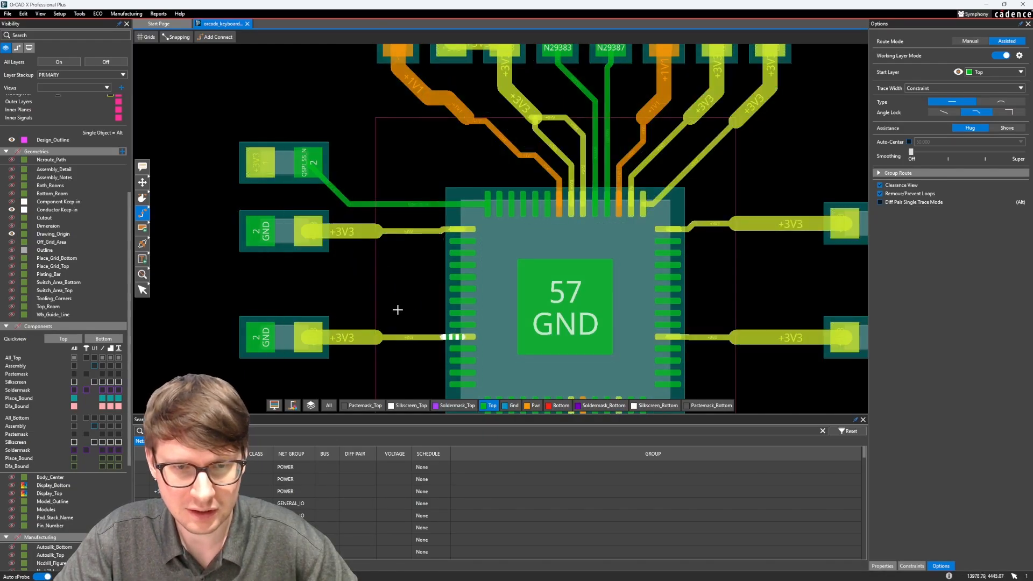
# - Route XOUT from the resistor's pad 2 below the controller to its pin beside the lower-edge +3V3 pin
pyautogui.scroll(-4, 396, 306)
pyautogui.scroll(5, 534, 230)
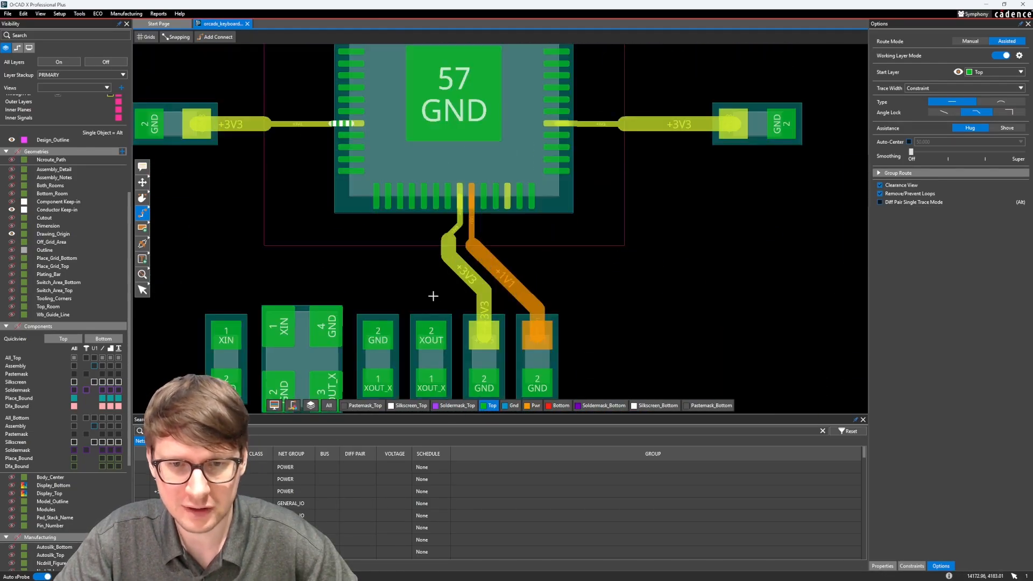
pyautogui.click(431, 335)
pyautogui.scroll(3, 434, 237)
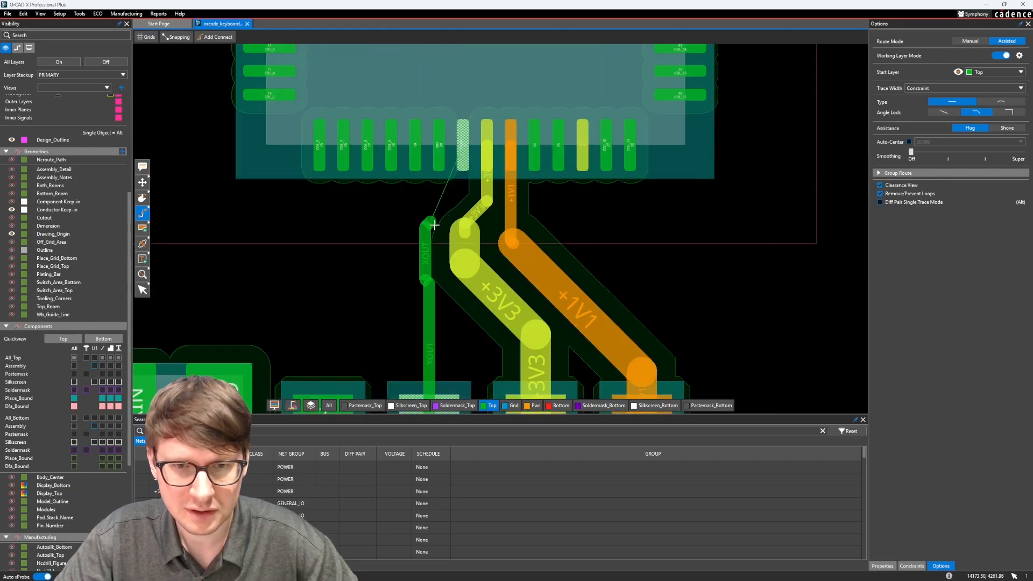
pyautogui.click(465, 150)
# - Route XOUT_X from the crystal's pad 3 to the adjacent capacitor and on to the resistor's pad 1
pyautogui.moveTo(351, 346); pyautogui.dragTo(379, 271, button='middle')
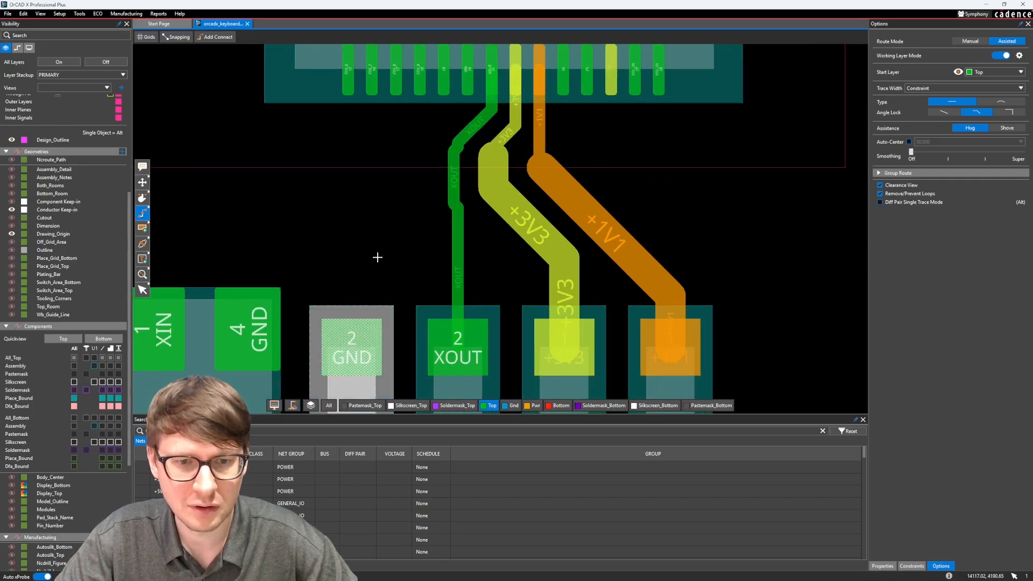
pyautogui.scroll(-3, 376, 256)
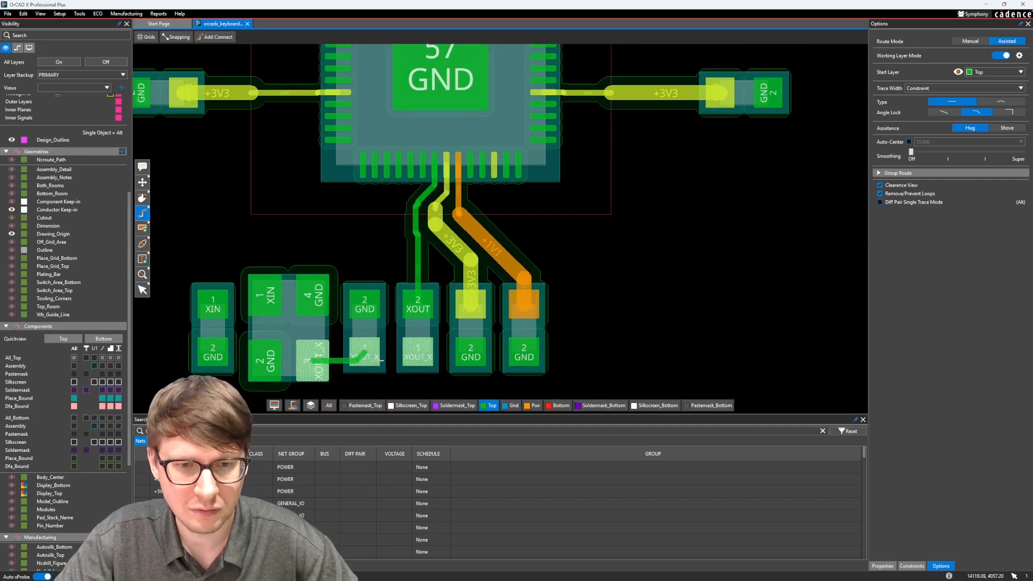
pyautogui.click(363, 354)
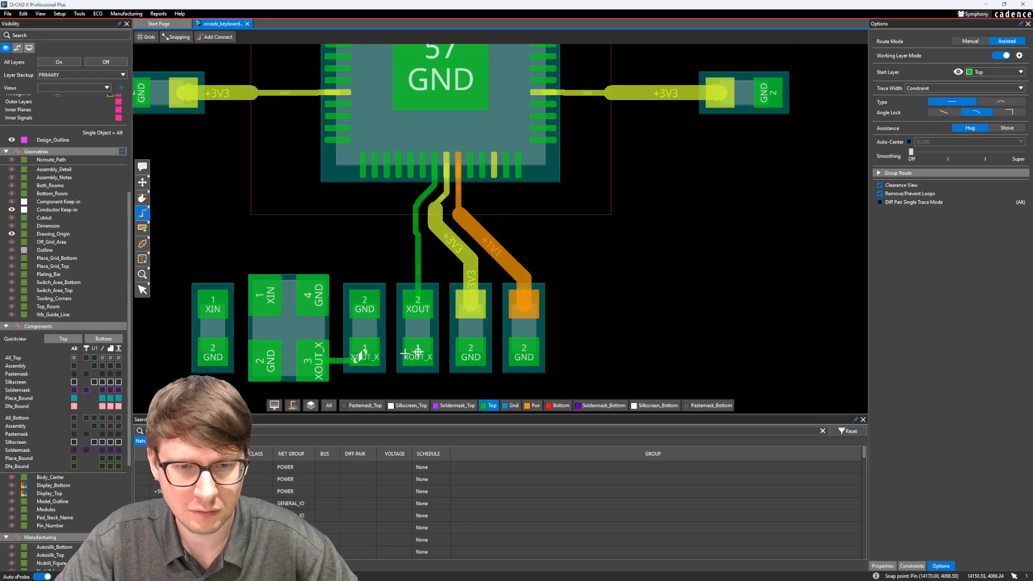
pyautogui.click(390, 351)
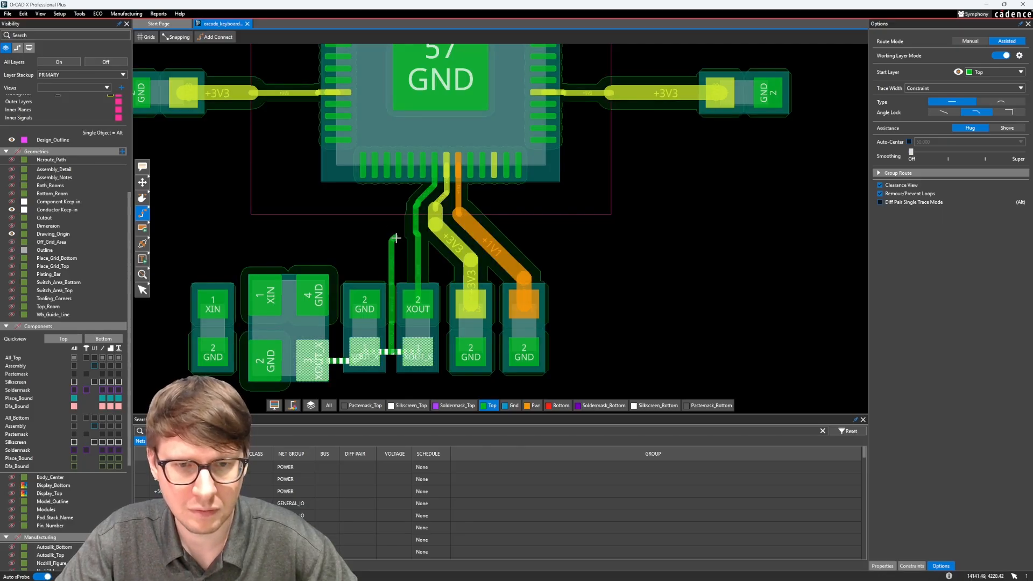
pyautogui.scroll(2, 396, 238)
pyautogui.scroll(-2, 371, 217)
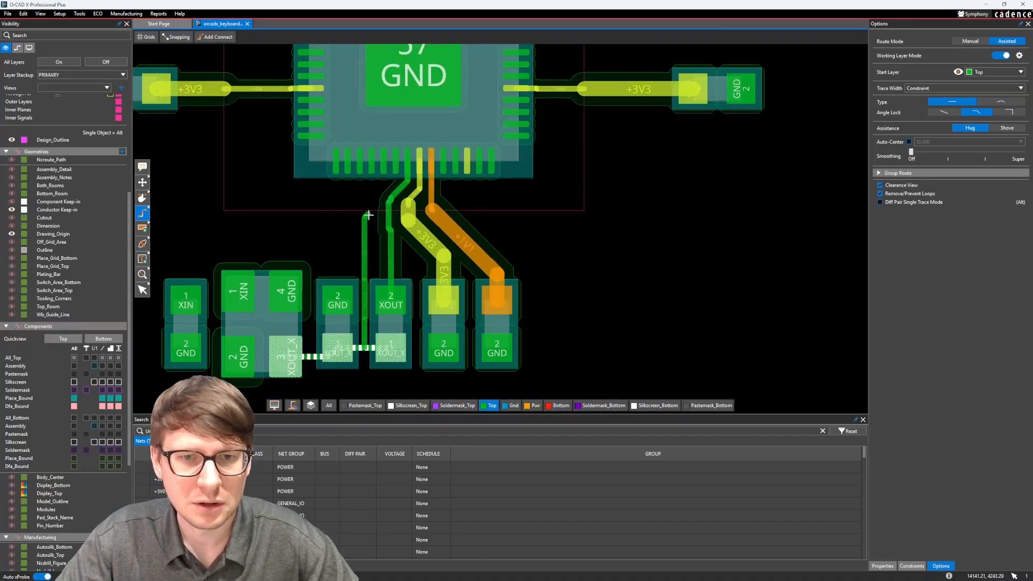
pyautogui.press('Escape')
# - Route XIN from the crystal's pad 1 up and across toward the controller's lower edge, ending beside the XOUT trace's diagonal
pyautogui.scroll(1, 353, 310)
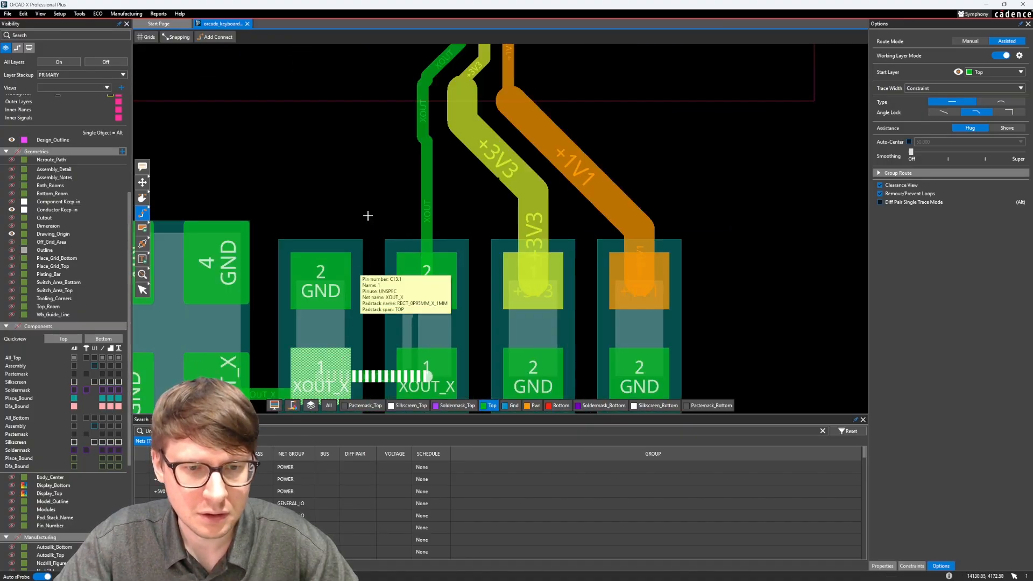
pyautogui.moveTo(371, 216)
pyautogui.mouseDown(button='middle')
pyautogui.moveTo(367, 339)
pyautogui.moveTo(414, 218)
pyautogui.moveTo(441, 111)
pyautogui.moveTo(449, 144)
pyautogui.moveTo(506, 117)
pyautogui.moveTo(496, 160)
pyautogui.moveTo(547, 140)
pyautogui.moveTo(447, 169)
pyautogui.moveTo(438, 239)
pyautogui.mouseUp(button='middle')
pyautogui.click(371, 287)
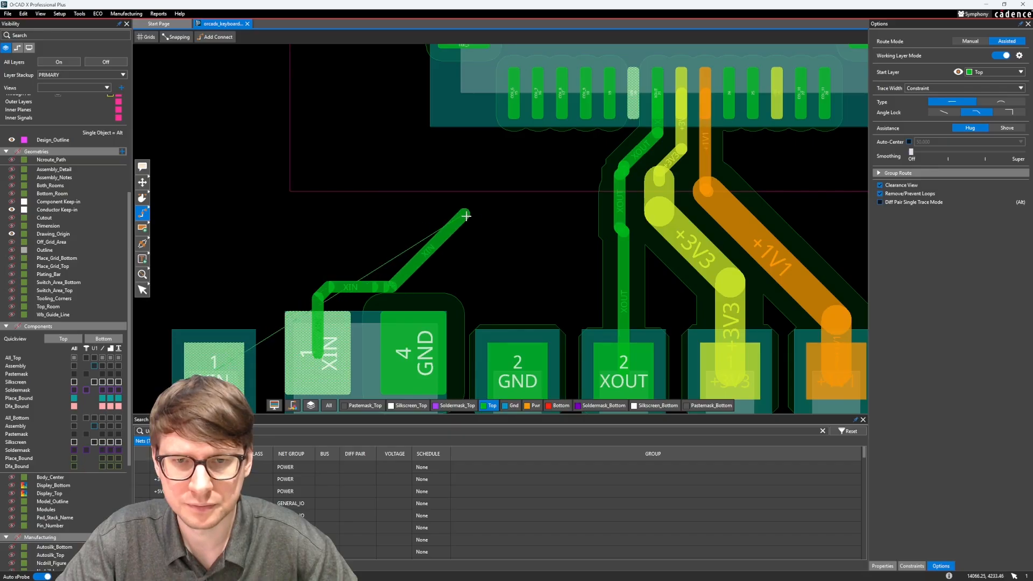
pyautogui.click(435, 207)
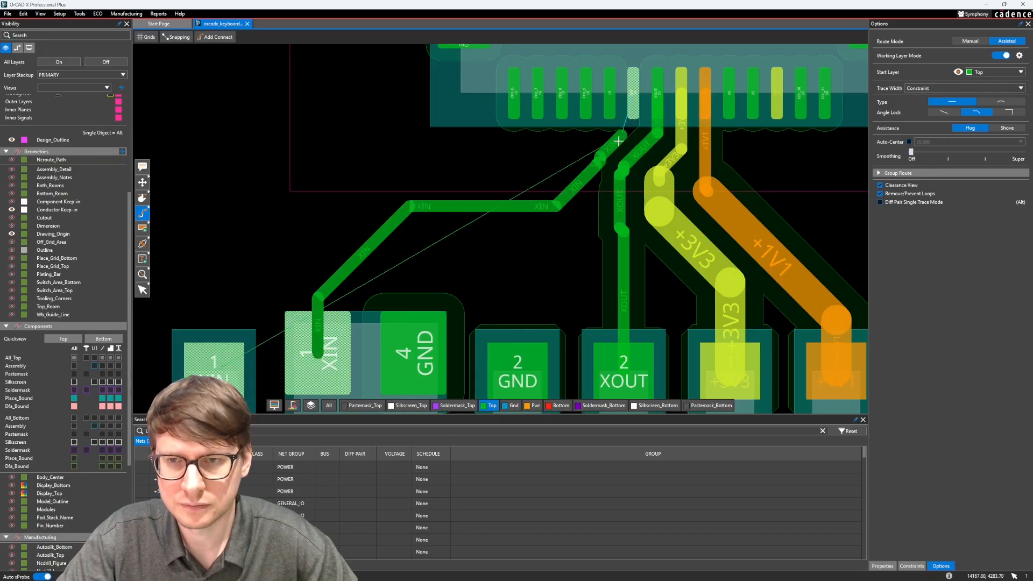
pyautogui.click(593, 168)
pyautogui.press('Escape')
# - Slide the +1V1 trace's wide diagonal away from the +3V3 trace and join it to the pin with a short narrow diagonal
pyautogui.moveTo(680, 183); pyautogui.dragTo(500, 216, button='middle')
pyautogui.press('s')
pyautogui.click(564, 263)
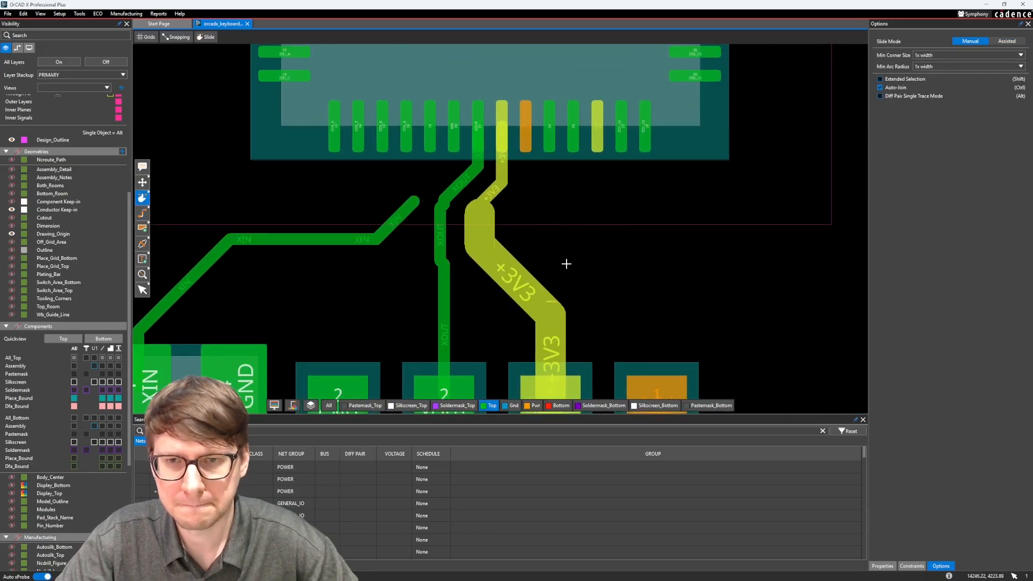
pyautogui.click(582, 250)
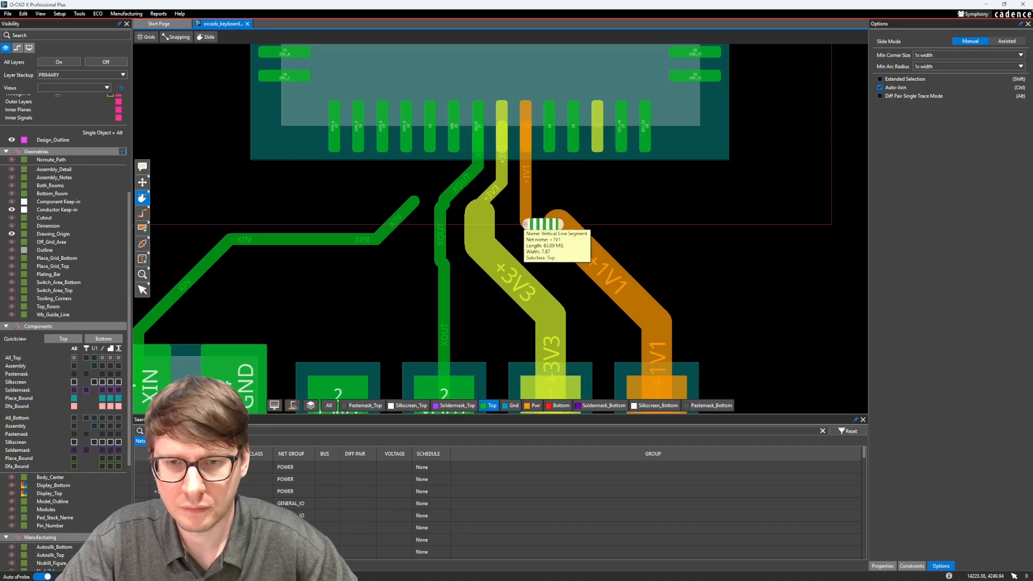
pyautogui.click(527, 219)
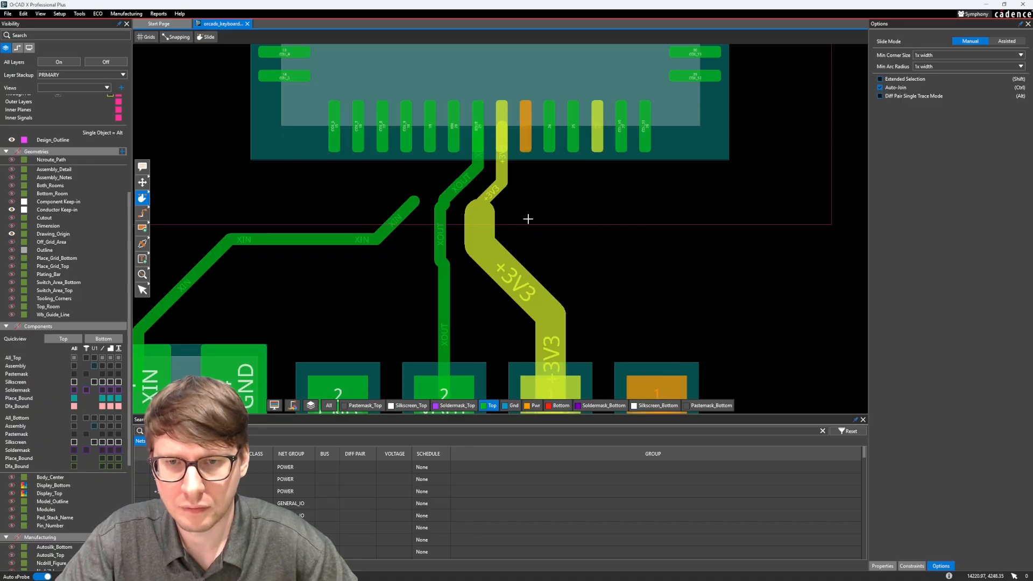
# - Slide the wide +3V3 trace's upper section toward +1V1 so the narrow part runs straight down from its pin
pyautogui.click(484, 219)
pyautogui.click(495, 211)
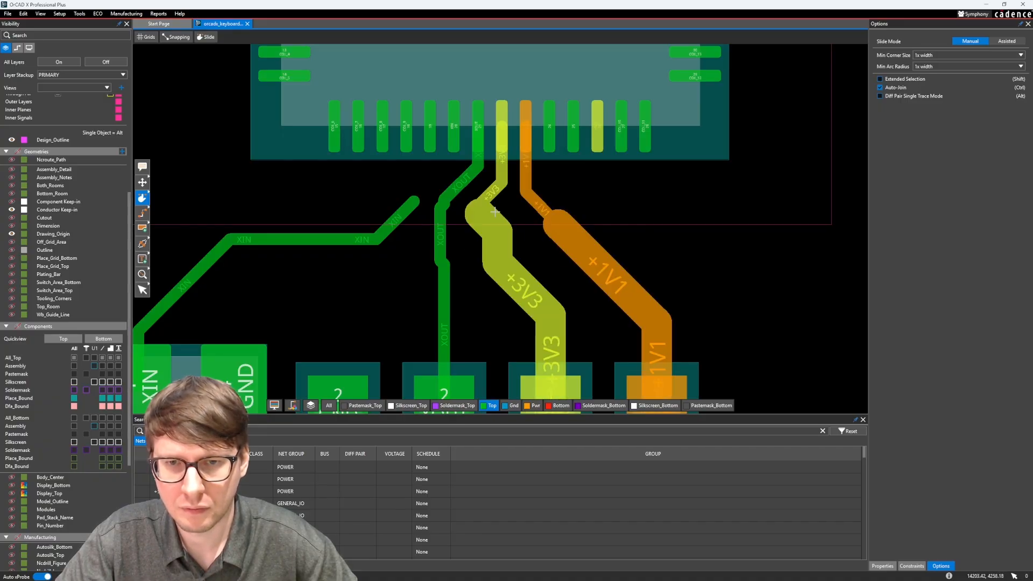
pyautogui.click(493, 209)
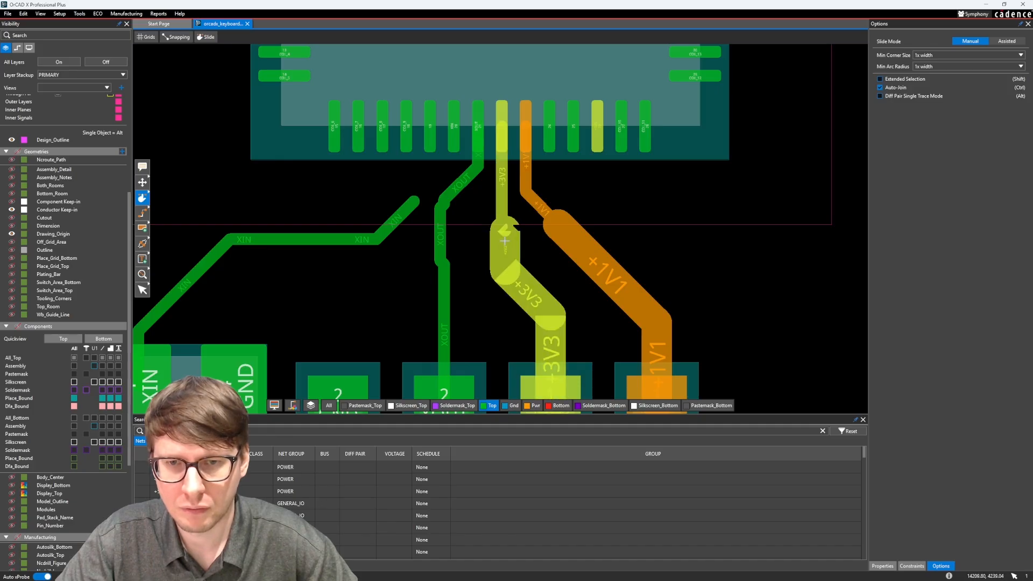
# - Slide the XOUT trace's vertical section closer to the +3V3 trace and lower the short diagonal below its controller pin
pyautogui.click(430, 248)
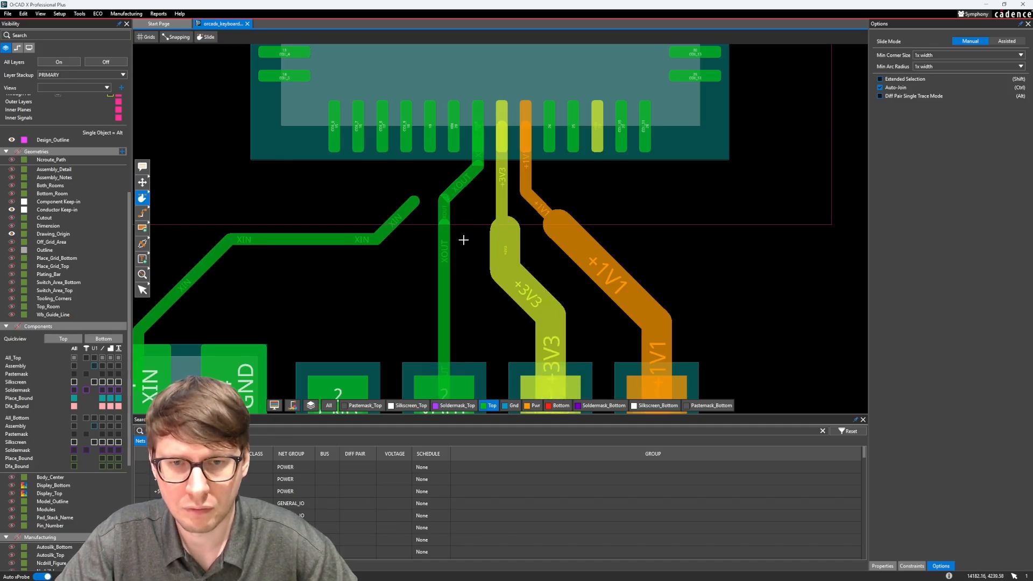
pyautogui.click(458, 188)
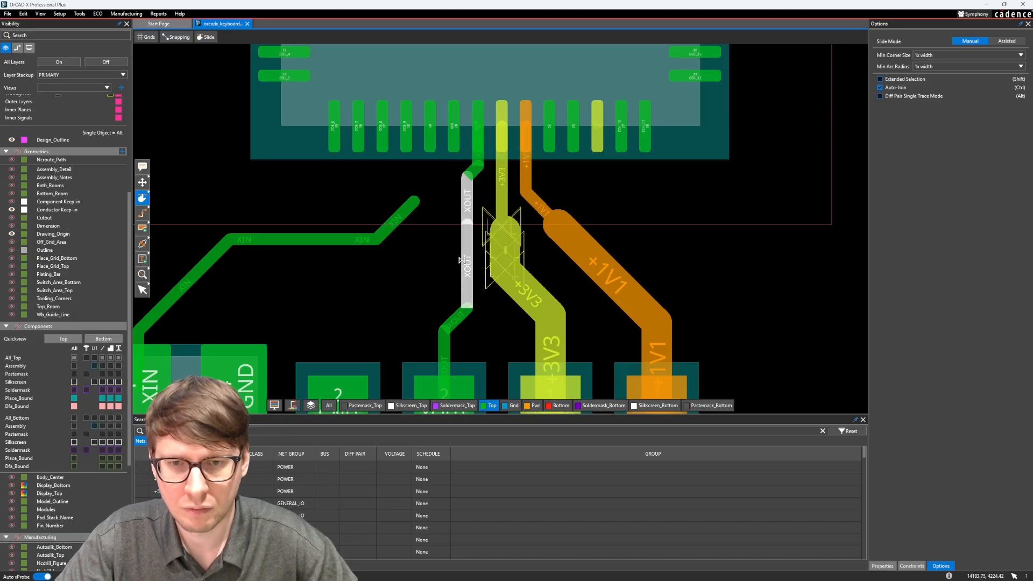
pyautogui.click(460, 263)
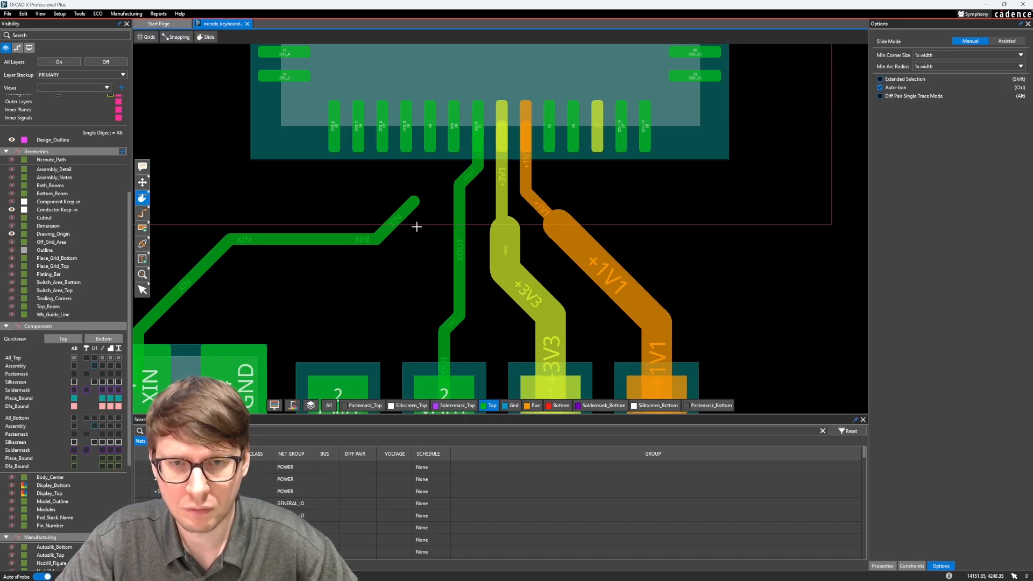
pyautogui.moveTo(467, 174); pyautogui.dragTo(470, 204)
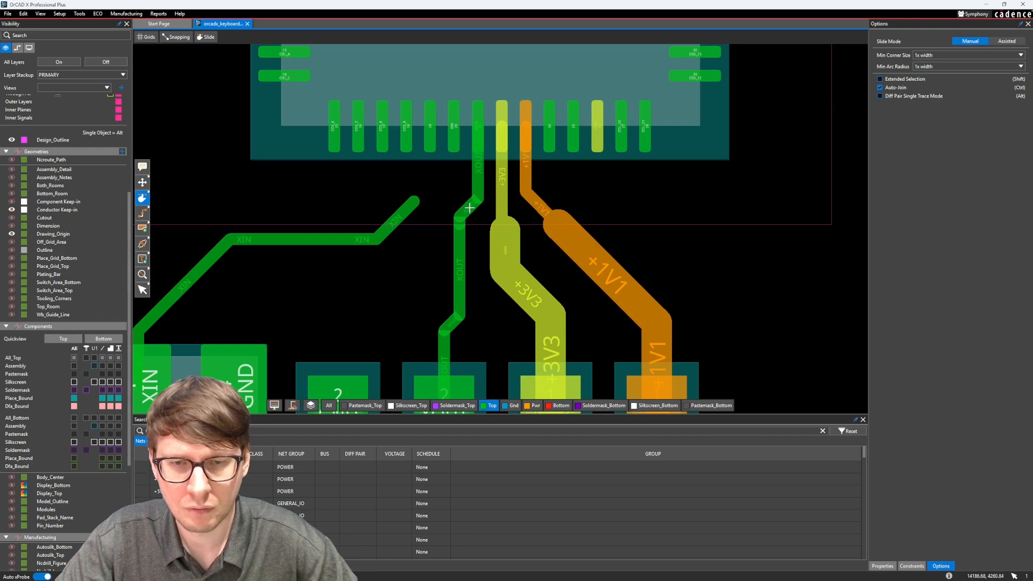
# - Adjust the loose end of the XIN trace and route it up to controller pin 20 beside XOUT
pyautogui.click(396, 220)
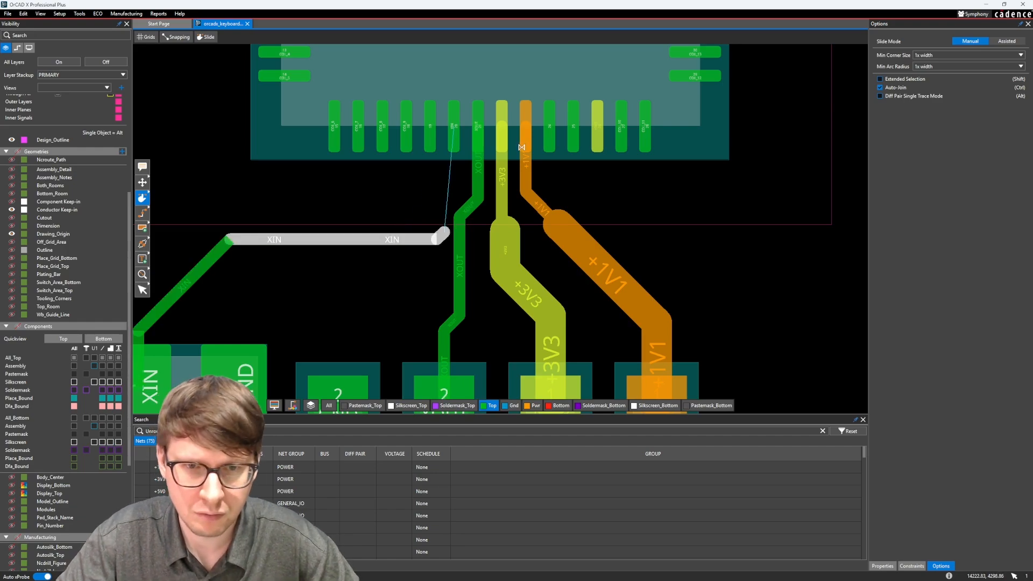
pyautogui.click(451, 175)
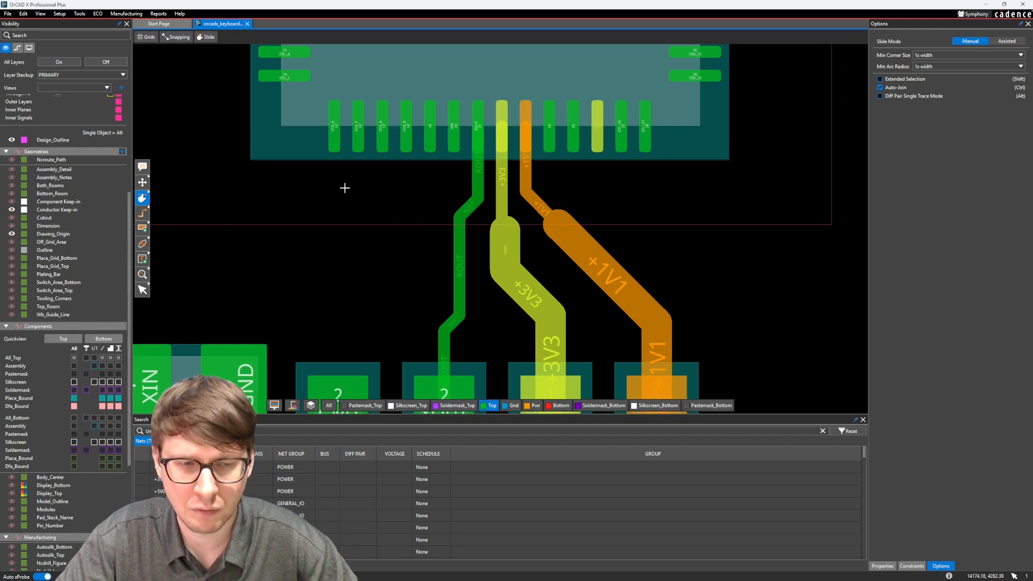
pyautogui.click(143, 214)
pyautogui.click(424, 206)
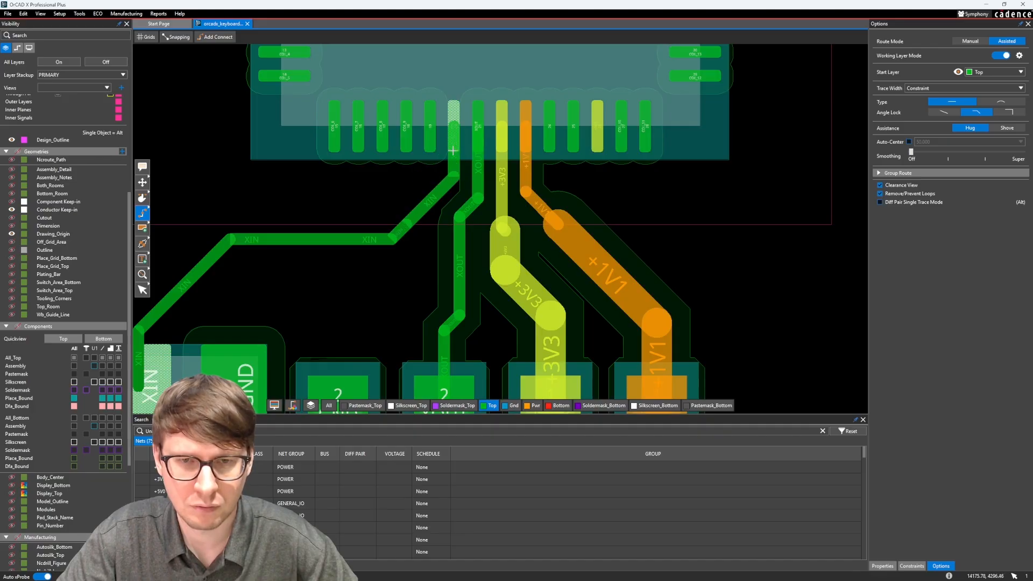
pyautogui.click(455, 133)
# - Slide the XIN trace's horizontal segment down toward the crystal, clear of the controller outline
pyautogui.scroll(-1, 364, 216)
pyautogui.press('s')
pyautogui.click(345, 230)
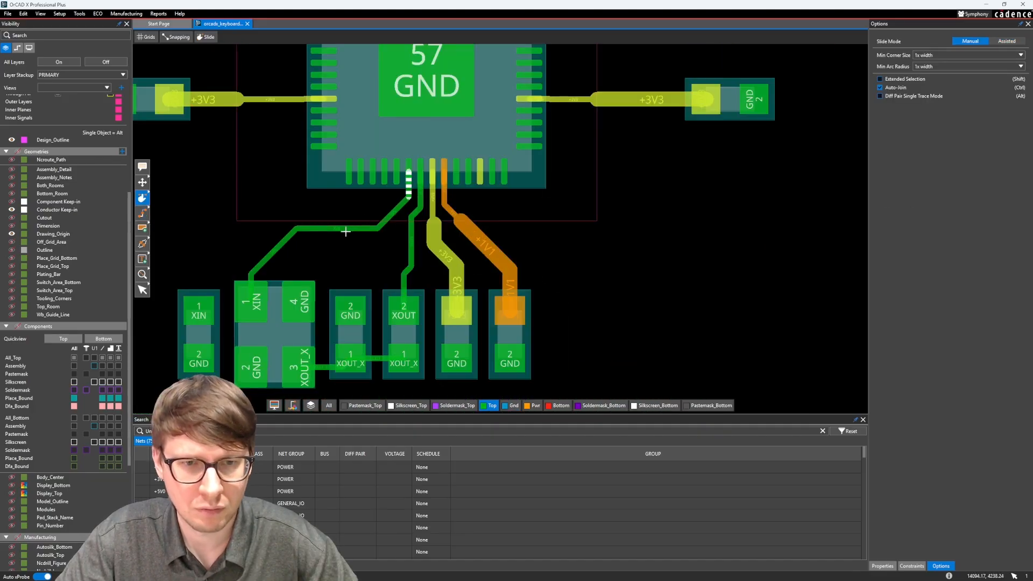
pyautogui.click(337, 243)
pyautogui.click(388, 219)
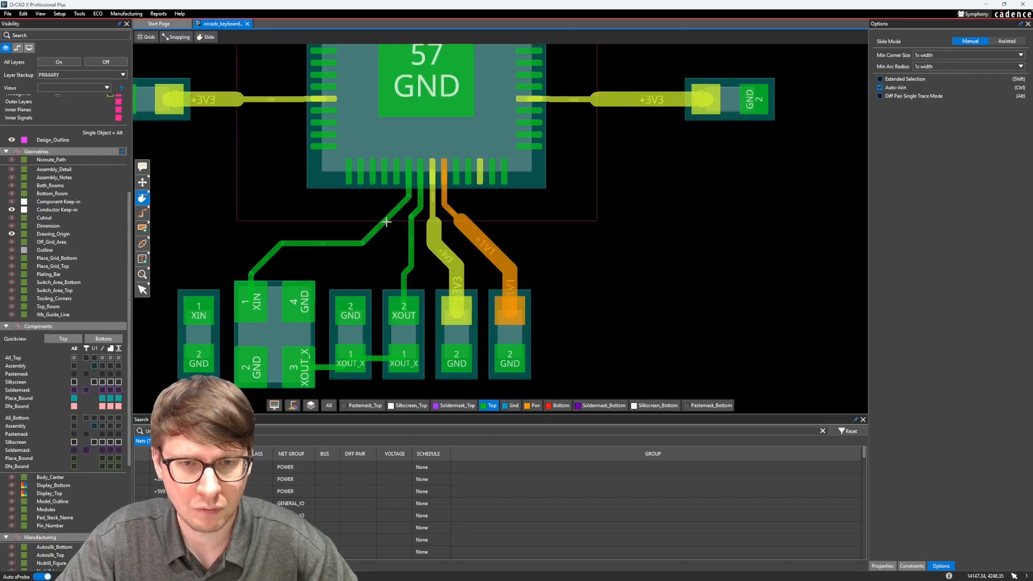
pyautogui.click(386, 225)
# - Route XIN from pad 1 of capacitor C14 to the crystal's adjacent pad 1
pyautogui.scroll(2, 364, 204)
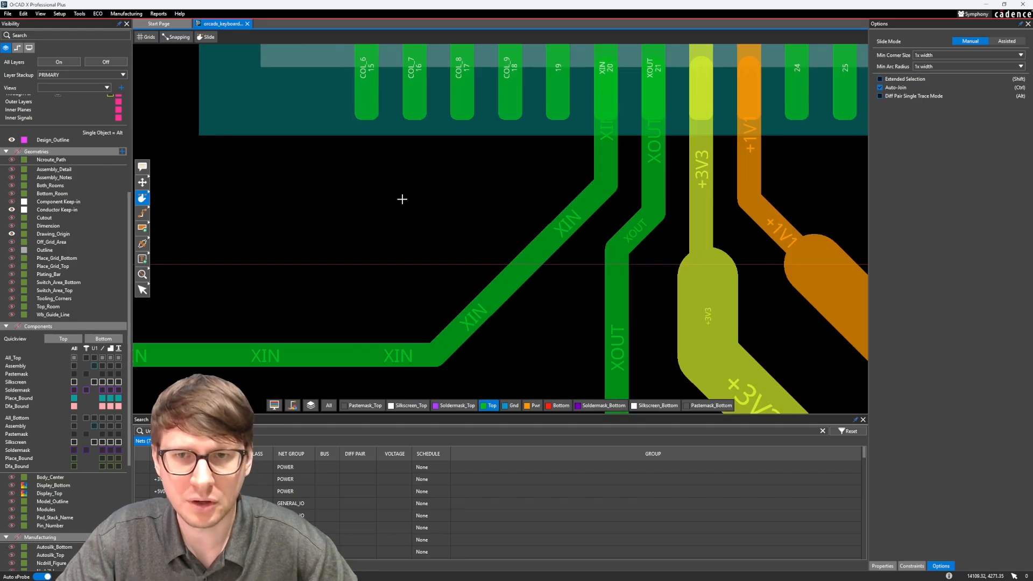
pyautogui.scroll(-2, 402, 199)
pyautogui.scroll(1, 385, 224)
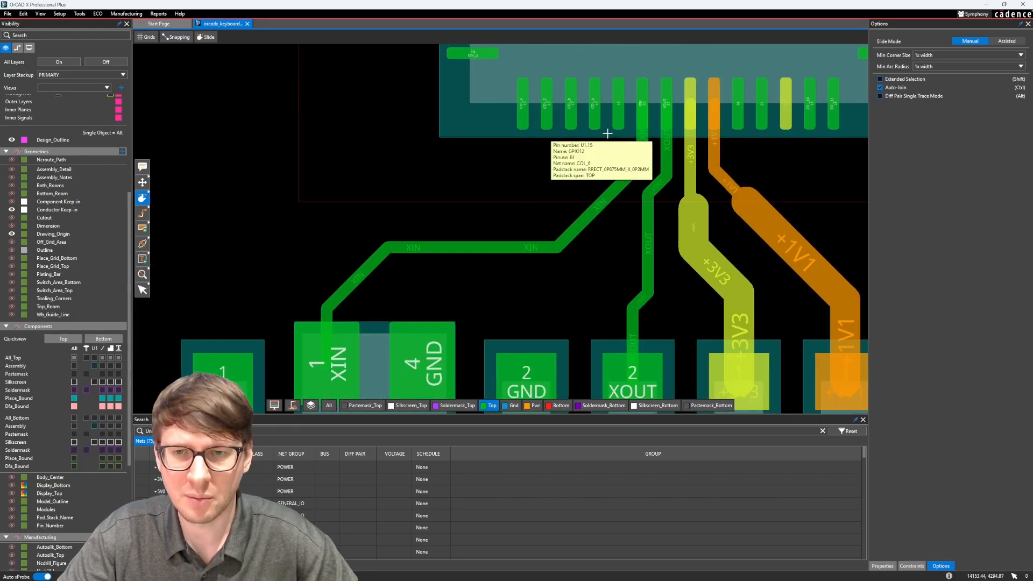
pyautogui.scroll(-1, 349, 162)
pyautogui.moveTo(338, 179); pyautogui.dragTo(438, 186, button='middle')
pyautogui.scroll(-1, 438, 187)
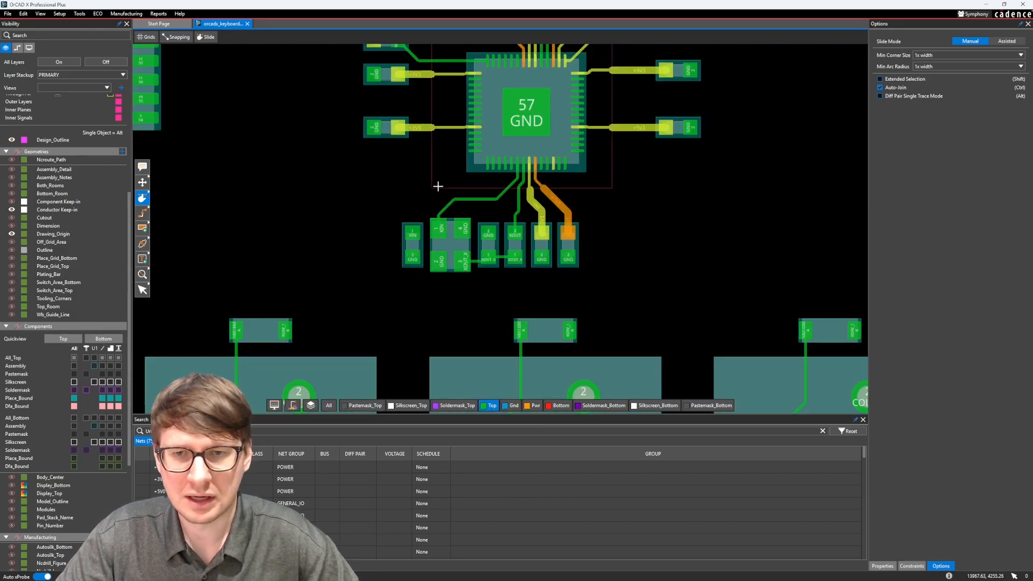
pyautogui.scroll(1, 409, 232)
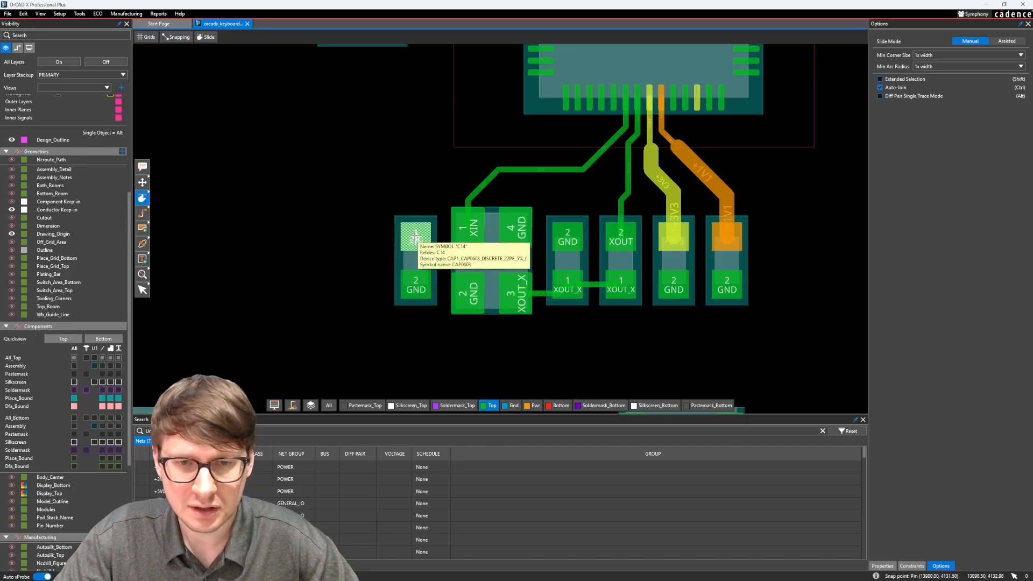
pyautogui.click(143, 213)
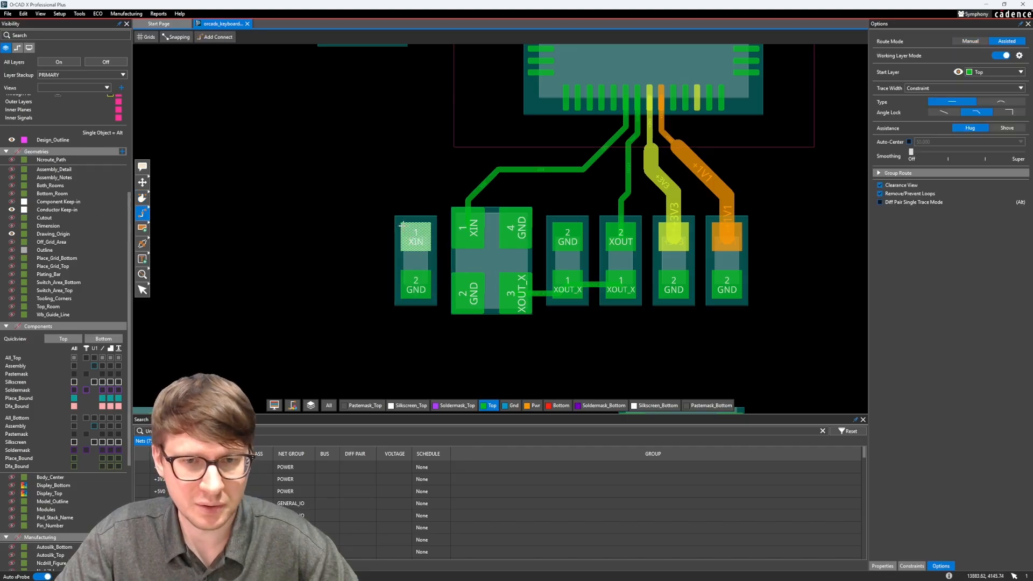
pyautogui.scroll(-1, 366, 187)
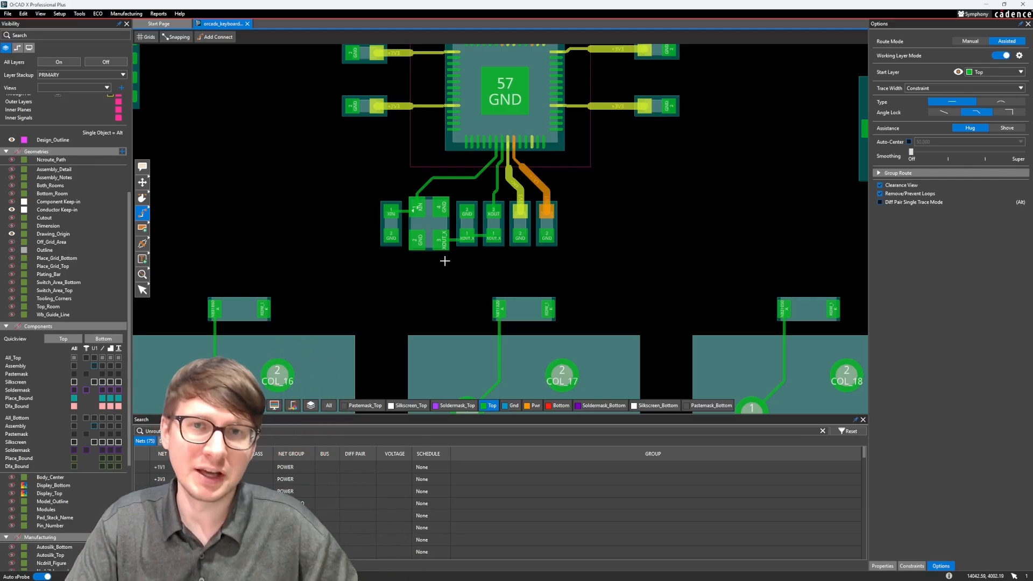
# - Look over the parts around the controller, the USB connector area and the key switch rows for remaining routing
pyautogui.scroll(-3, 675, 187)
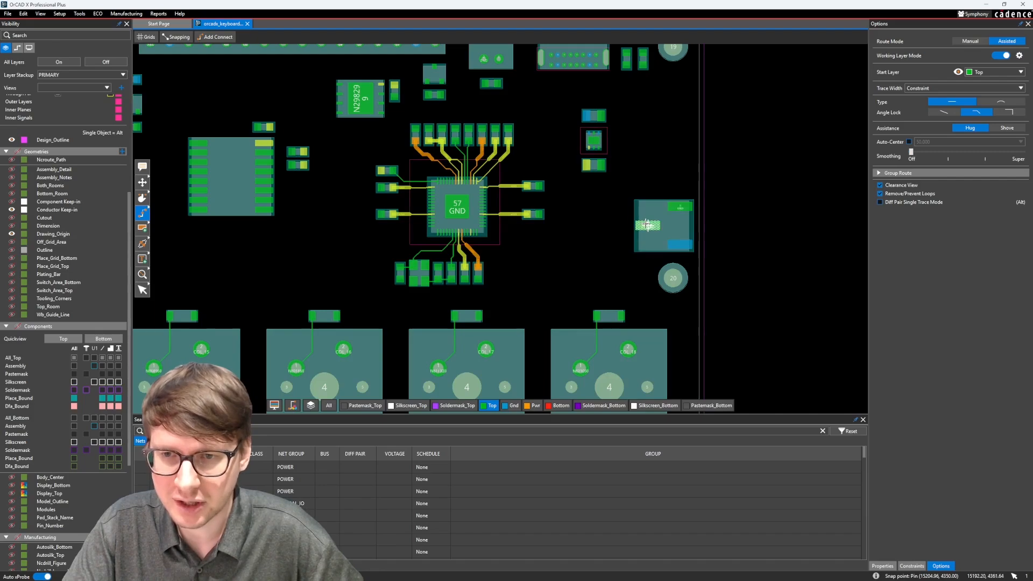
pyautogui.moveTo(648, 225)
pyautogui.scroll(-2, 555, 238)
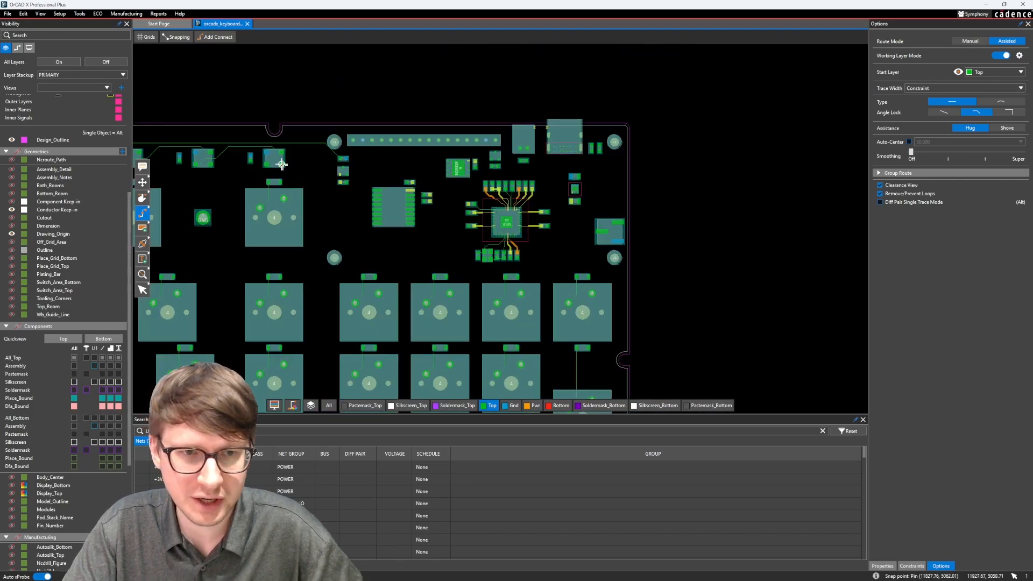
pyautogui.scroll(1, 657, 152)
pyautogui.scroll(2, 433, 135)
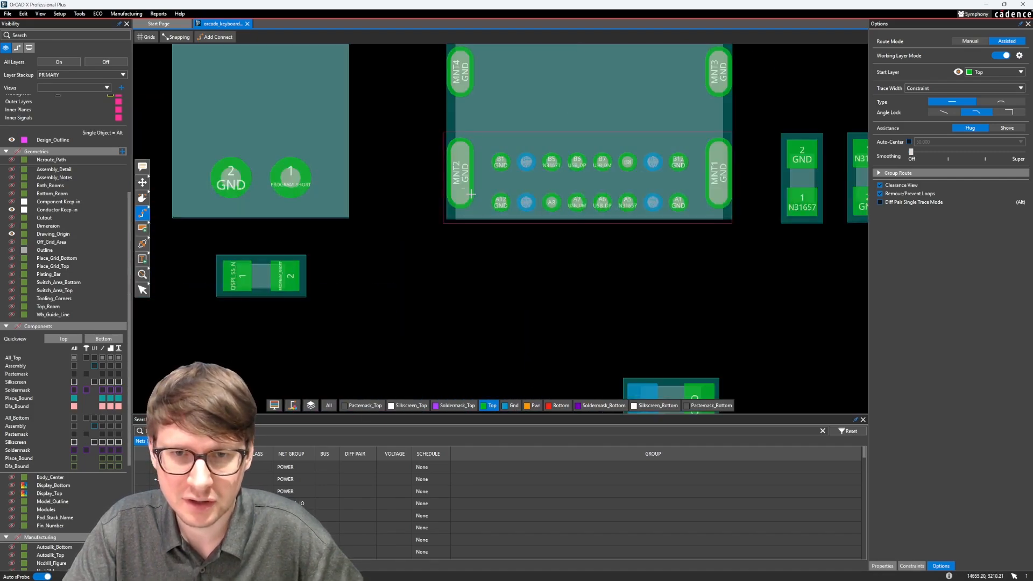
pyautogui.moveTo(475, 207); pyautogui.dragTo(378, 112, button='middle')
pyautogui.scroll(-1, 465, 144)
pyautogui.scroll(-1, 452, 164)
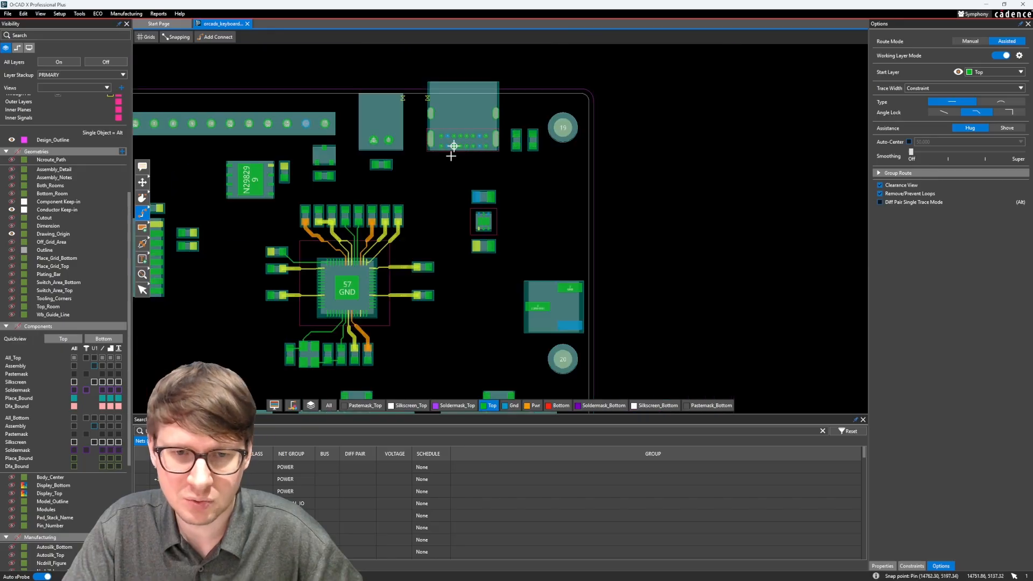
pyautogui.scroll(-1, 444, 158)
pyautogui.moveTo(451, 216); pyautogui.dragTo(609, 167, button='middle')
pyautogui.scroll(-1, 503, 223)
pyautogui.moveTo(459, 221); pyautogui.dragTo(820, 168, button='middle')
# - Show the connection lines for all nets and bring the controller end of the board into view
pyautogui.click(17, 47)
pyautogui.click(61, 63)
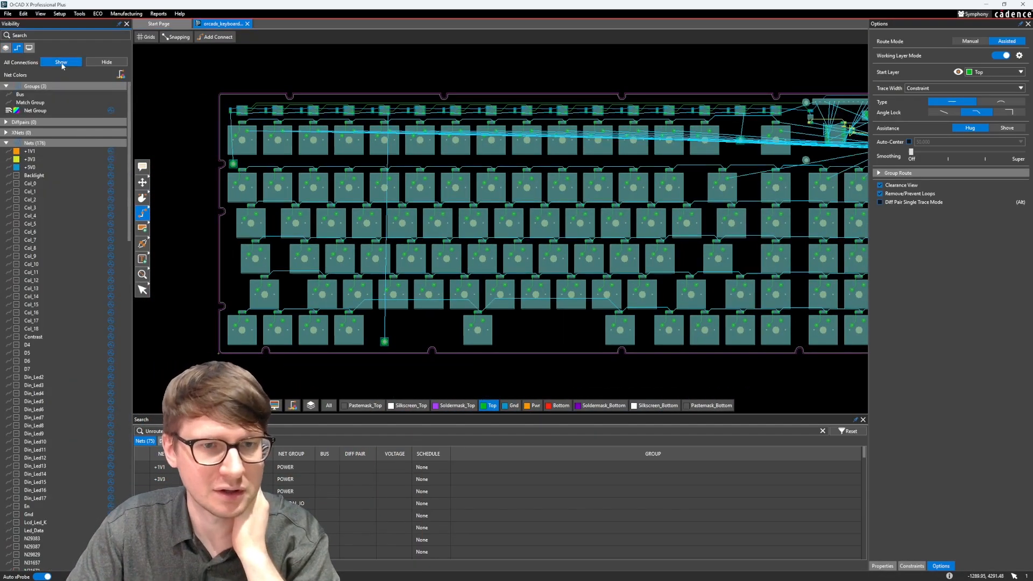
pyautogui.moveTo(796, 172); pyautogui.dragTo(401, 200, button='middle')
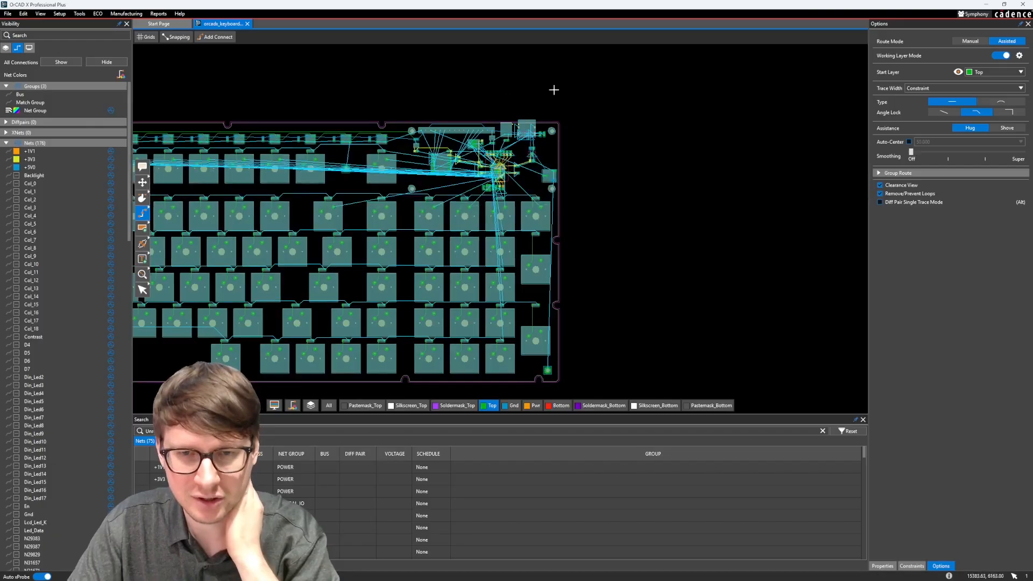